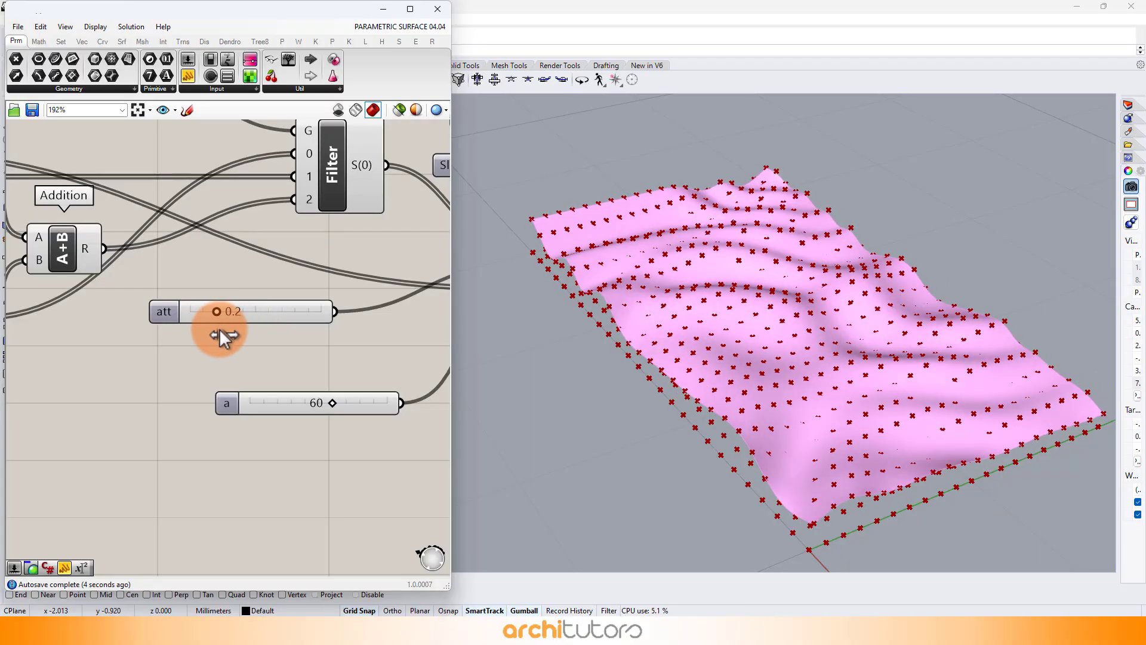
{"action": "scroll", "coordinate": [218, 328], "scroll_direction": "down", "scroll_amount": 3}
{"action": "right_click_drag", "start_coordinate": [155, 311], "coordinate": [352, 311]}
{"action": "scroll", "coordinate": [96, 308], "scroll_direction": "up", "scroll_amount": 5}
{"action": "left_click_drag", "start_coordinate": [65, 306], "coordinate": [148, 309]}
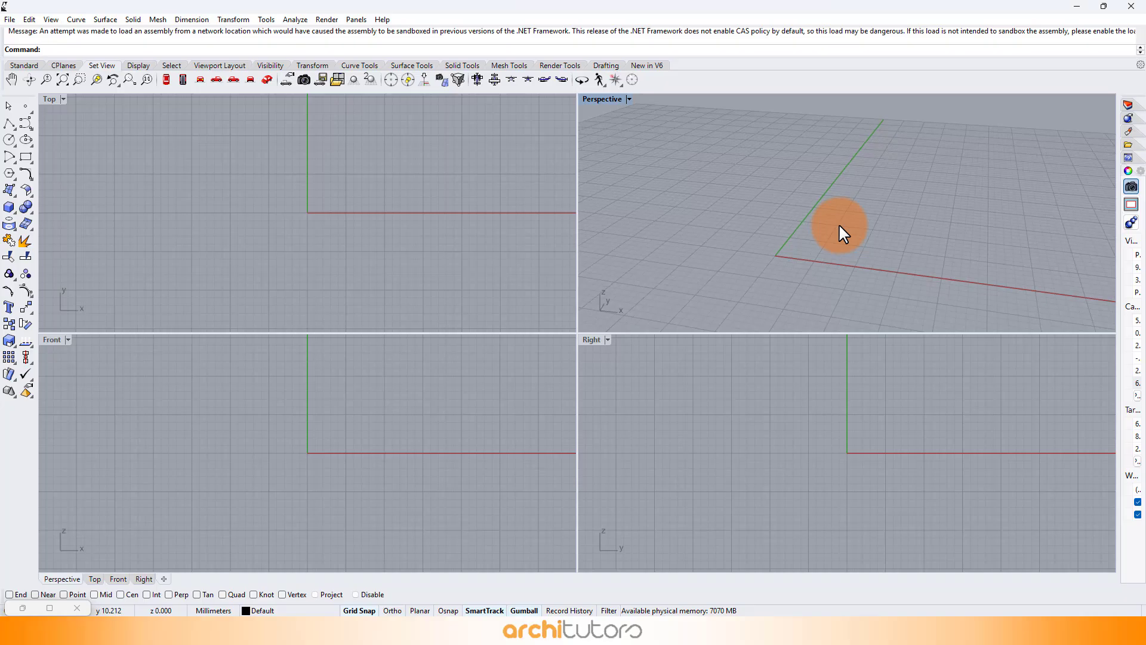
Open Grasshopper and place a Linear Array component on the empty canvas.
{"action": "scroll", "coordinate": [839, 224], "scroll_direction": "down", "scroll_amount": 2}
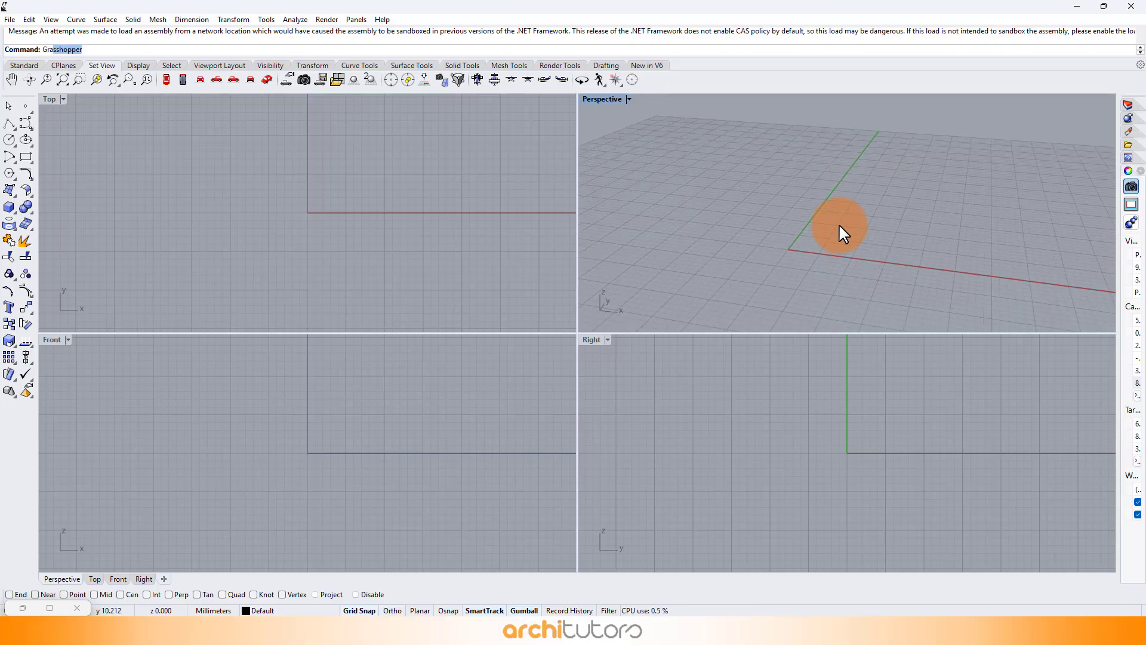
{"action": "key", "text": "Return"}
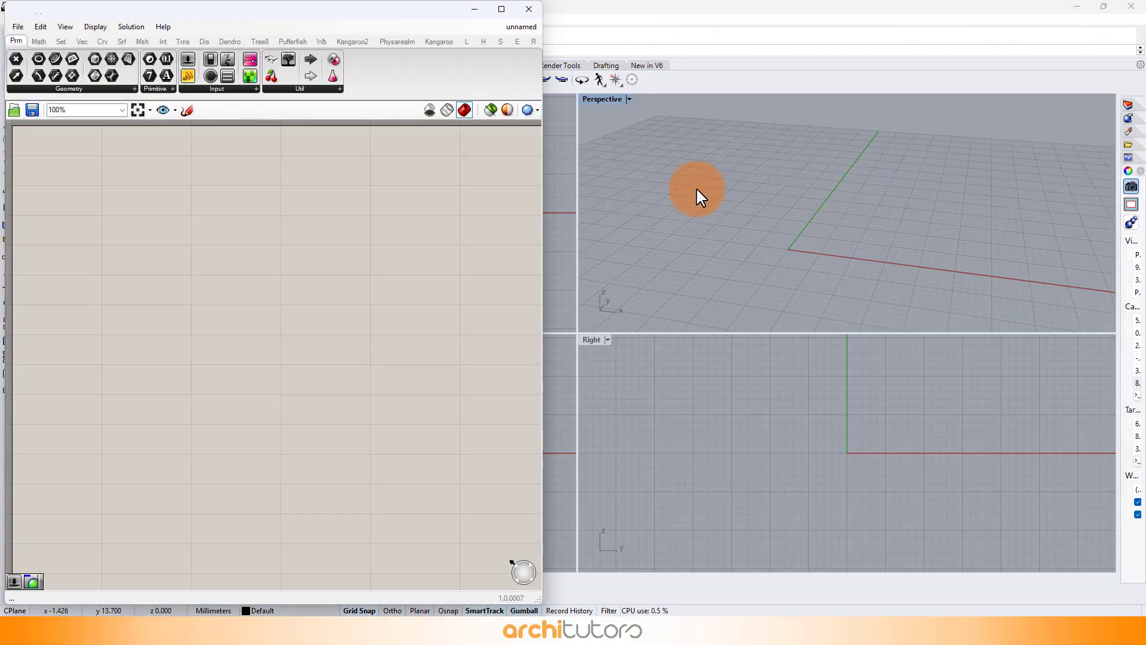
{"action": "double_click", "coordinate": [346, 236]}
{"action": "type", "text": "ar"}
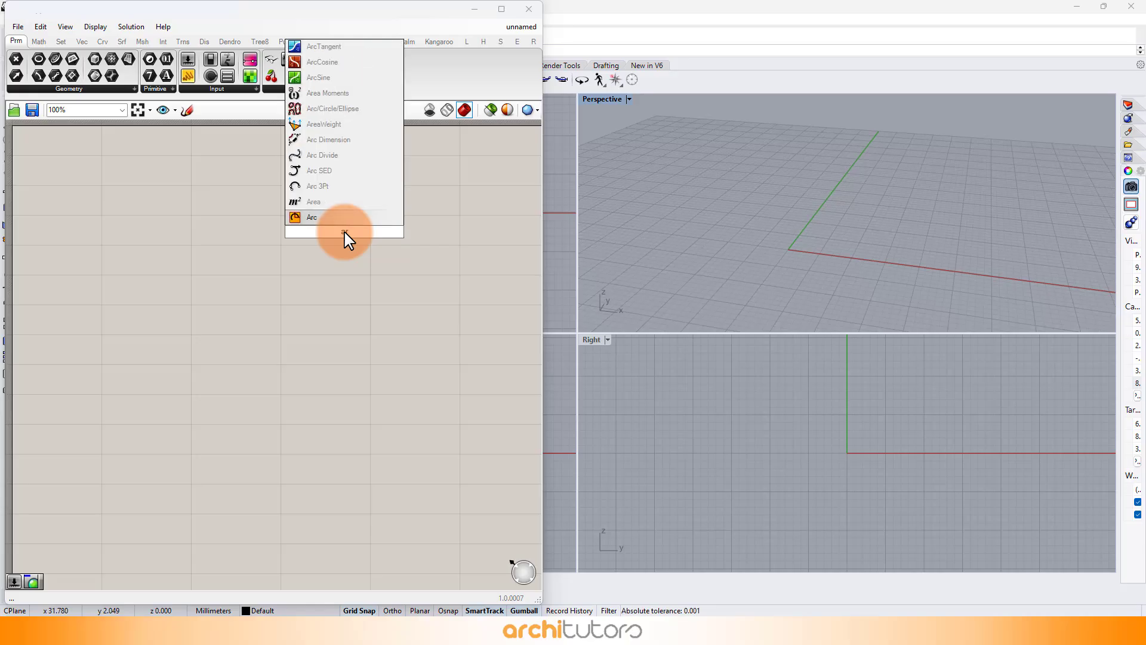
{"action": "type", "text": "r"}
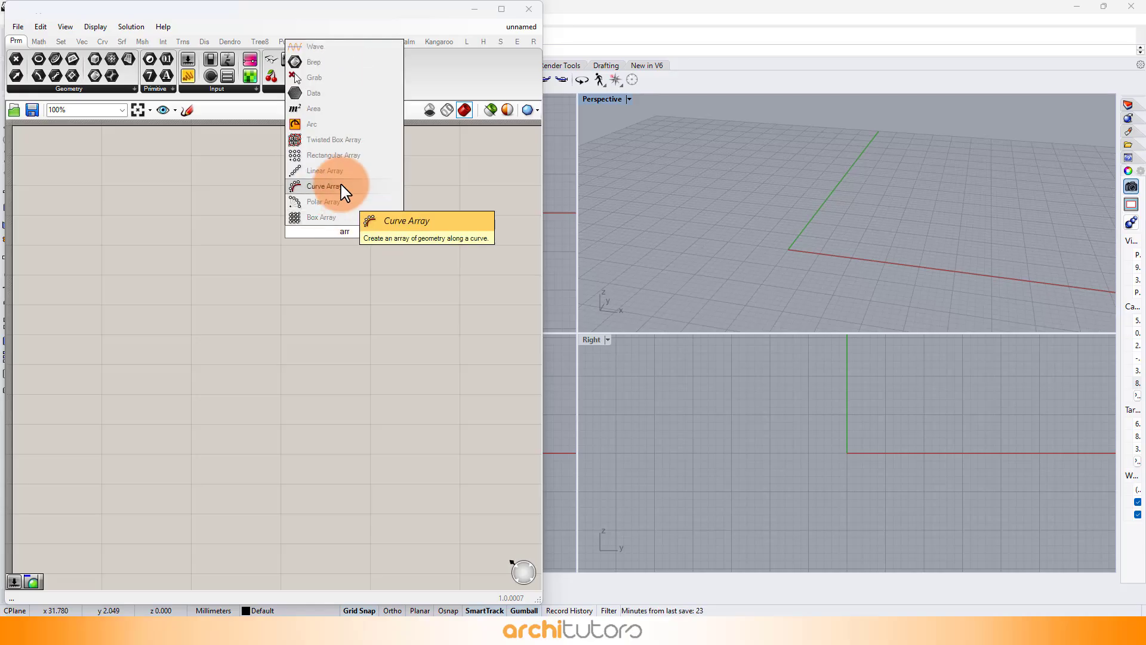
{"action": "left_click", "coordinate": [350, 171]}
Add the Bifocals component near the canvas's upper-left corner so that component names are labelled.
{"action": "scroll", "coordinate": [212, 195], "scroll_direction": "up", "scroll_amount": 2}
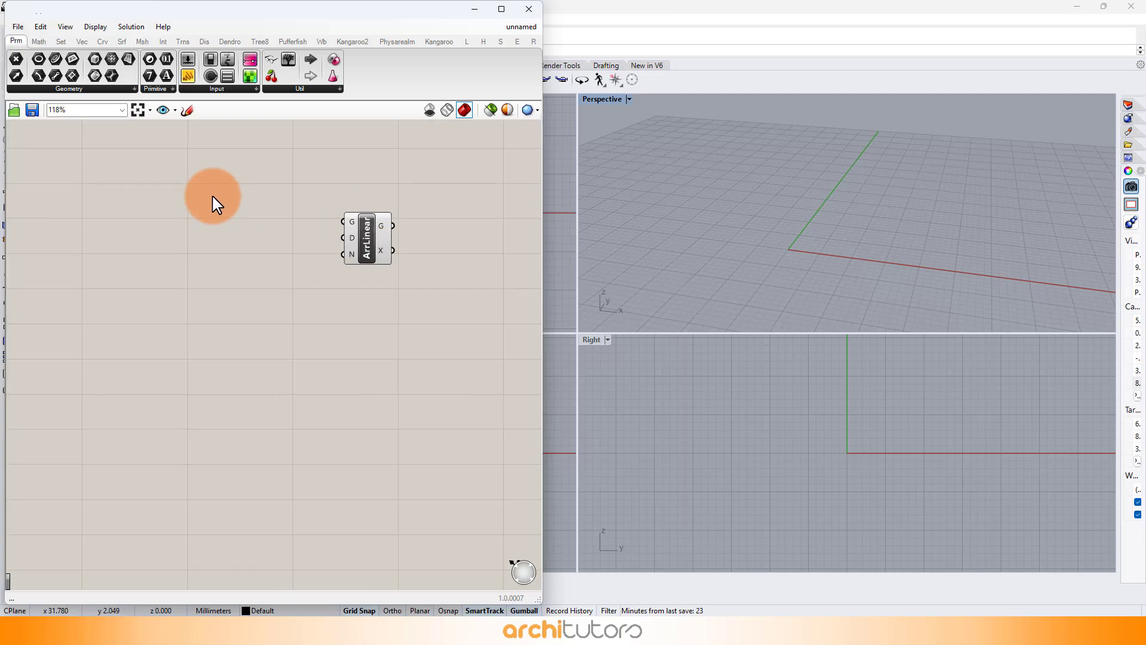
{"action": "right_click_drag", "start_coordinate": [237, 206], "coordinate": [291, 251]}
{"action": "scroll", "coordinate": [247, 239], "scroll_direction": "down", "scroll_amount": 2}
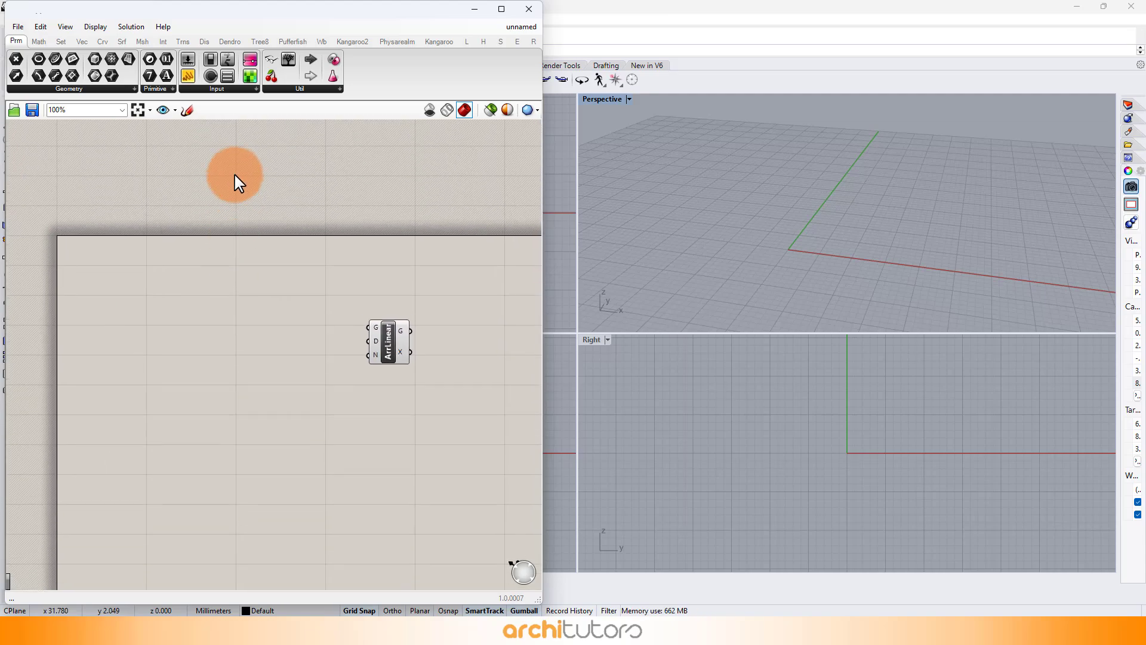
{"action": "scroll", "coordinate": [235, 179], "scroll_direction": "up", "scroll_amount": 1}
{"action": "double_click", "coordinate": [237, 179]}
{"action": "type", "text": "bifo"}
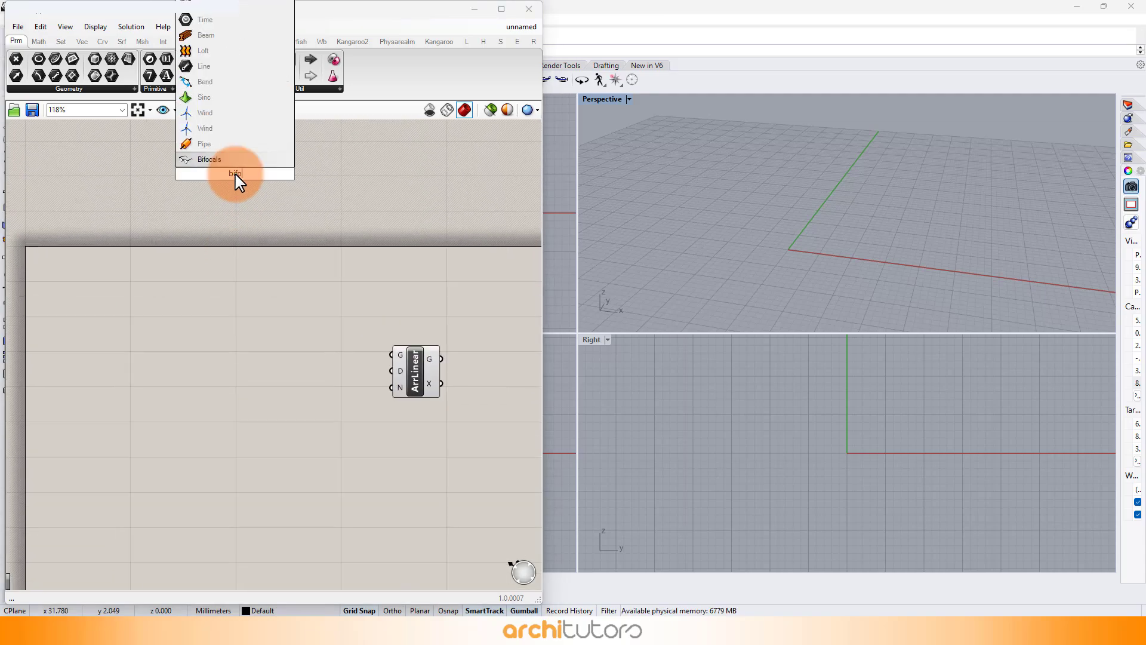
{"action": "key", "text": "Return"}
Place a Point parameter ahead of the Linear Array component.
{"action": "right_click_drag", "start_coordinate": [302, 378], "coordinate": [268, 270]}
{"action": "scroll", "coordinate": [266, 260], "scroll_direction": "up", "scroll_amount": 1}
{"action": "double_click", "coordinate": [268, 270]}
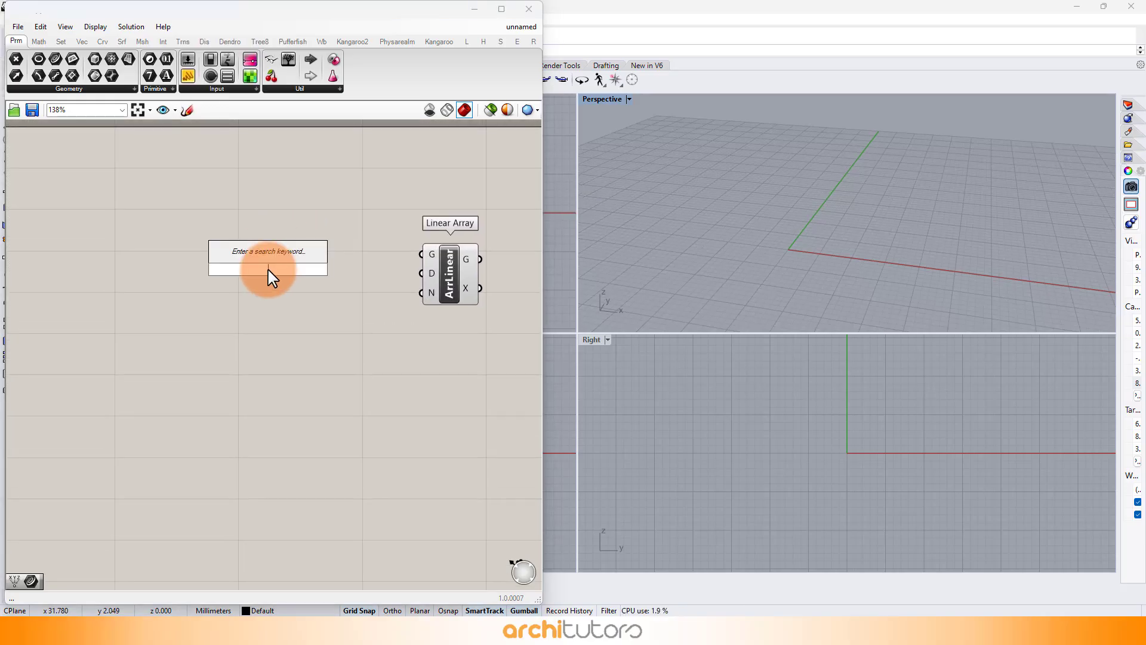
{"action": "type", "text": "point"}
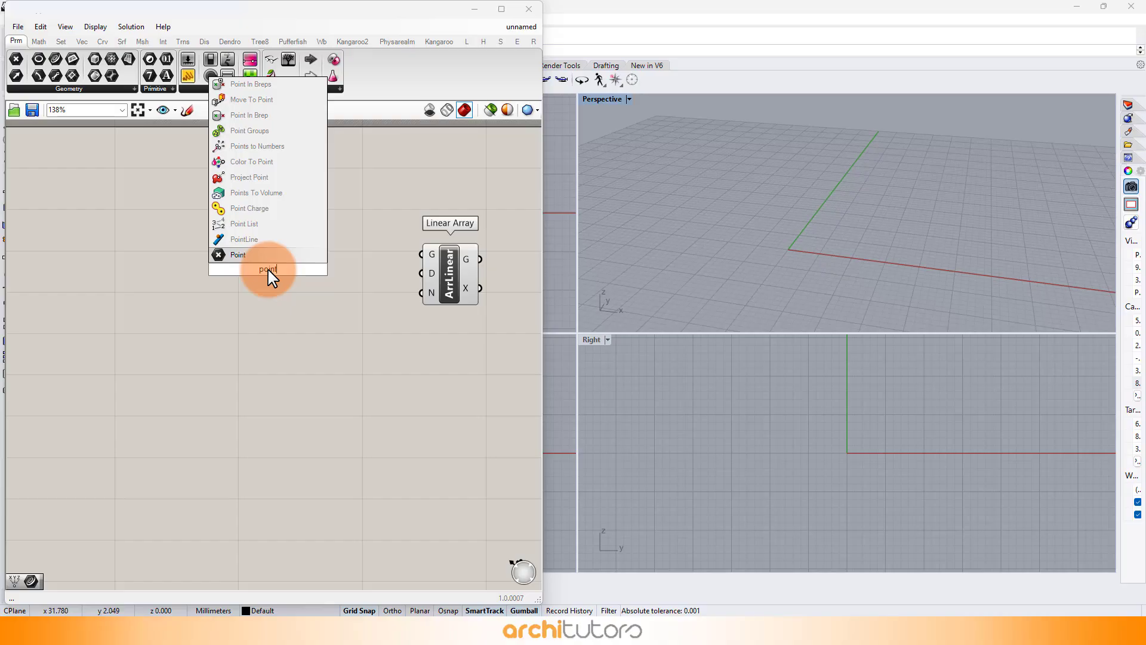
{"action": "key", "text": "Return"}
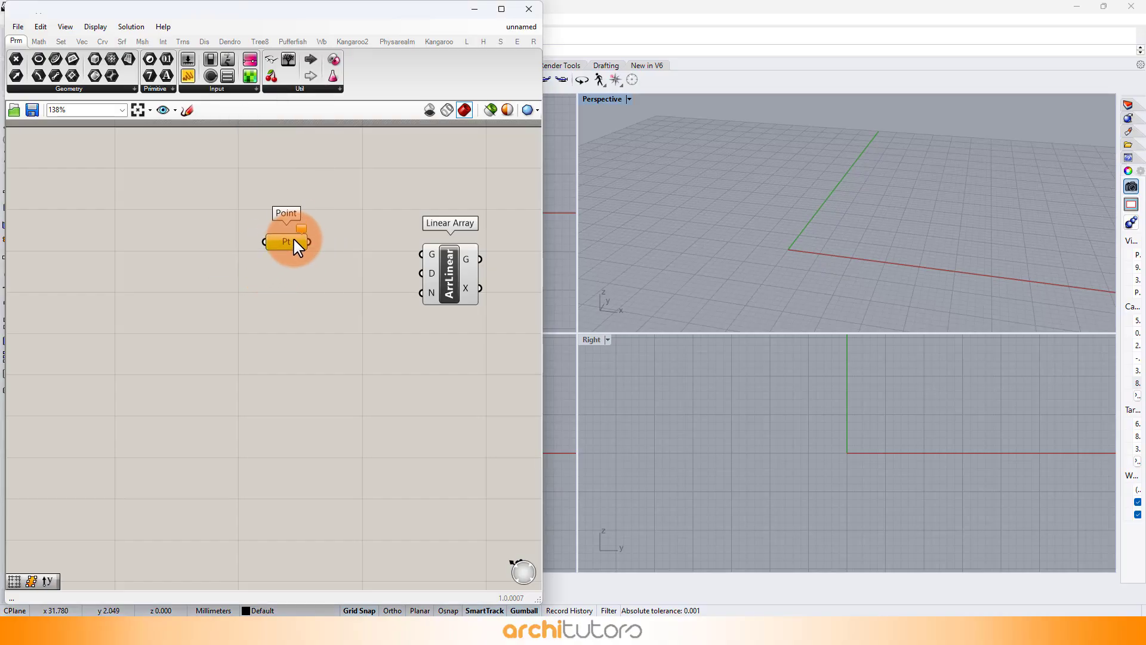
Place a Series component ahead of the Point parameter and a Range component below the Series.
{"action": "right_click_drag", "start_coordinate": [296, 243], "coordinate": [349, 242]}
{"action": "scroll", "coordinate": [179, 276], "scroll_direction": "up", "scroll_amount": 2}
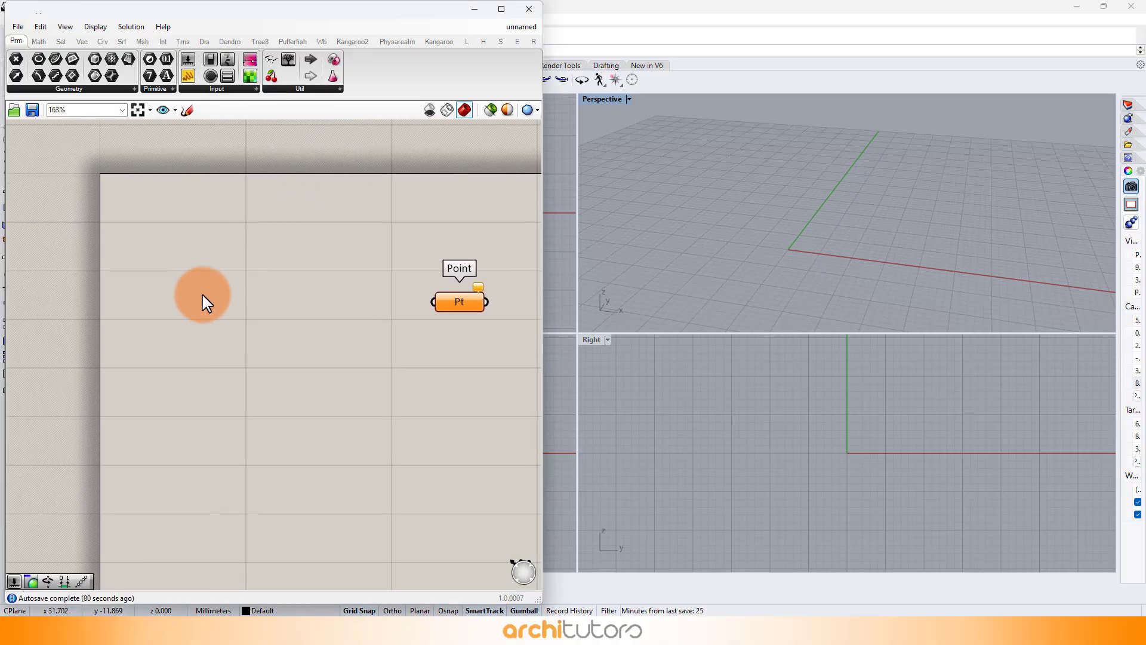
{"action": "double_click", "coordinate": [198, 297]}
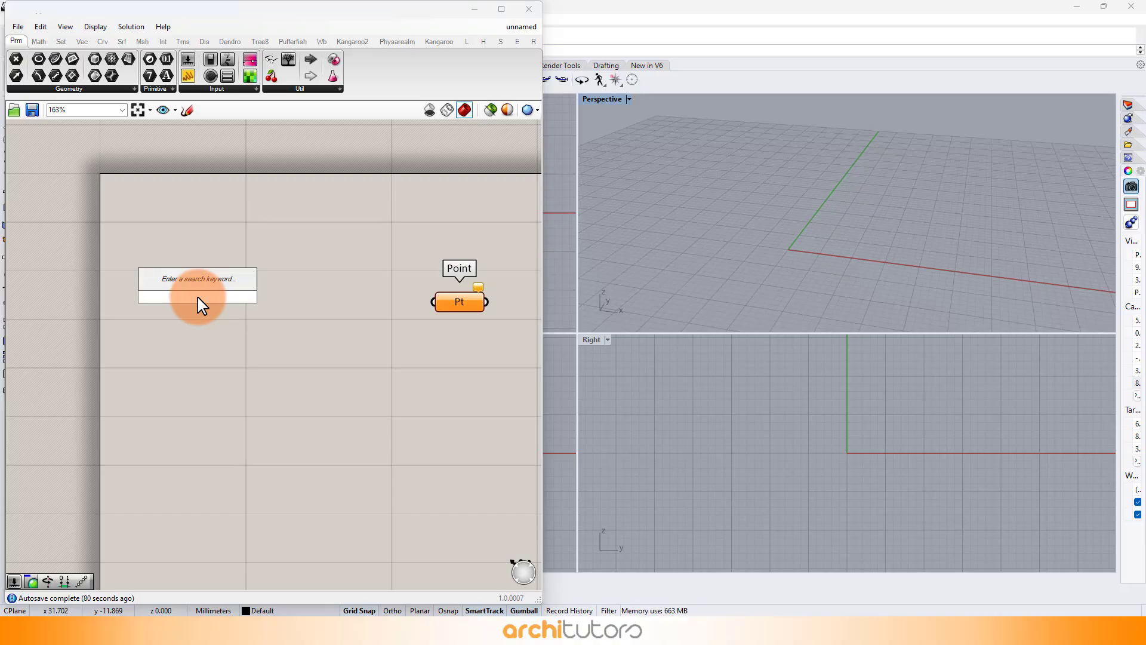
{"action": "type", "text": "ser"}
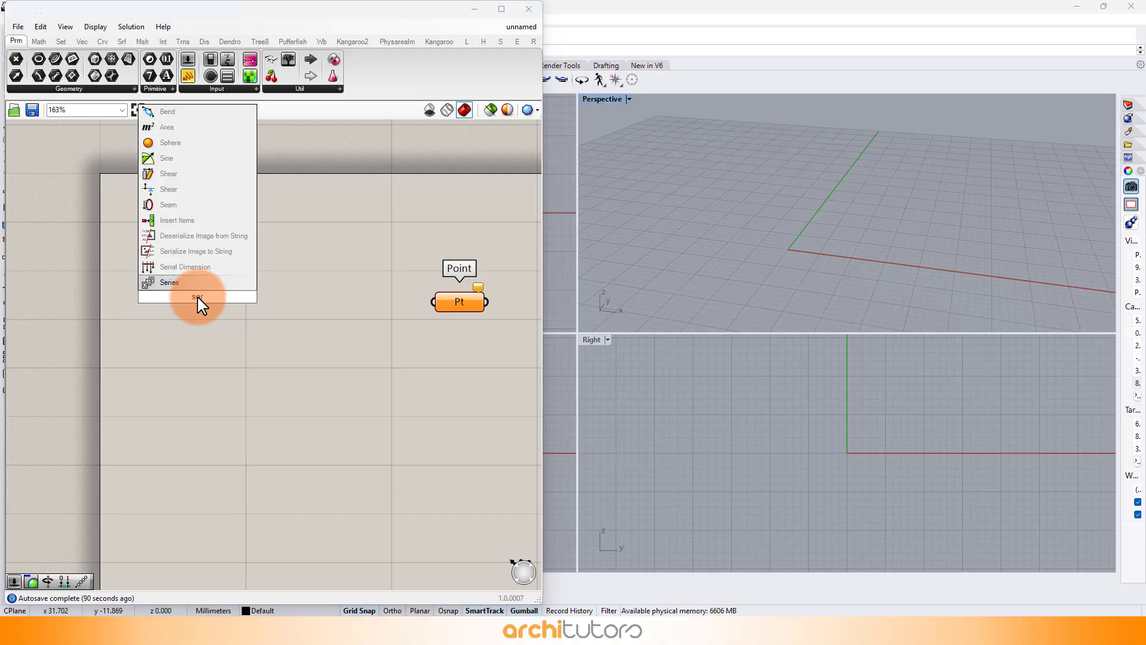
{"action": "left_click", "coordinate": [171, 284]}
{"action": "double_click", "coordinate": [186, 400]}
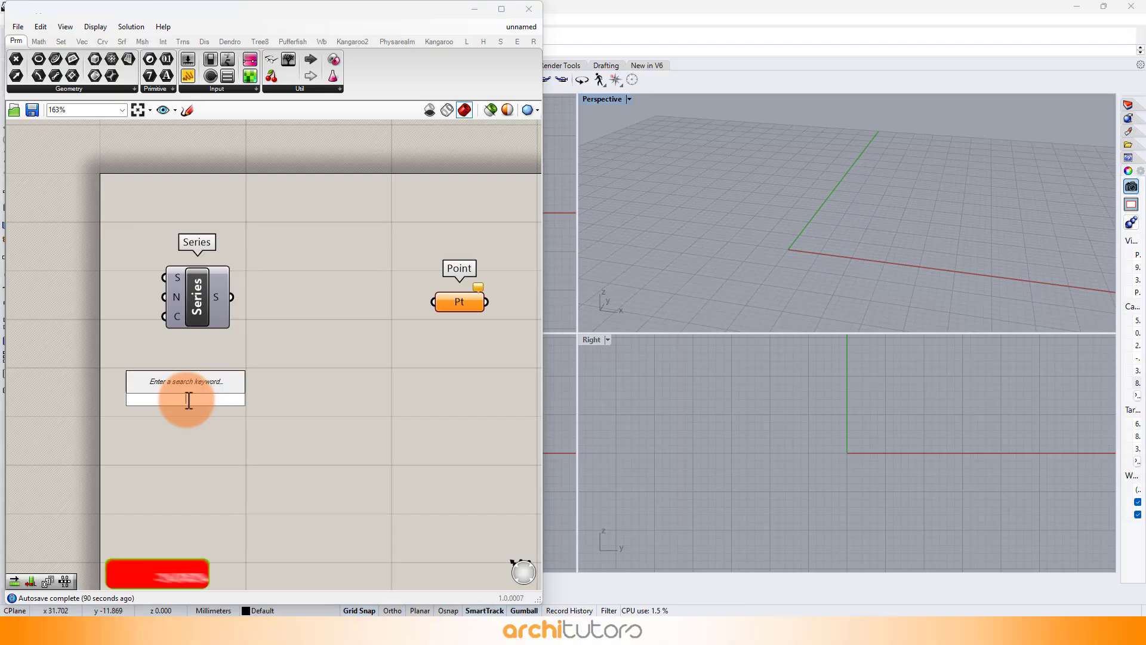
{"action": "type", "text": "range"}
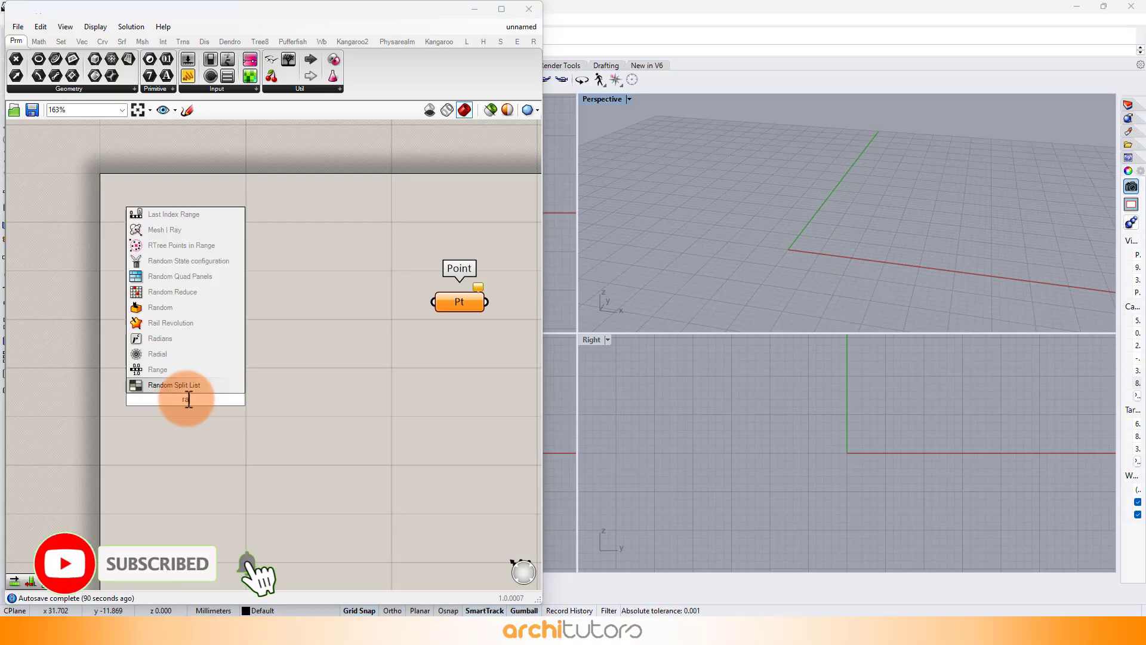
{"action": "key", "text": "Return"}
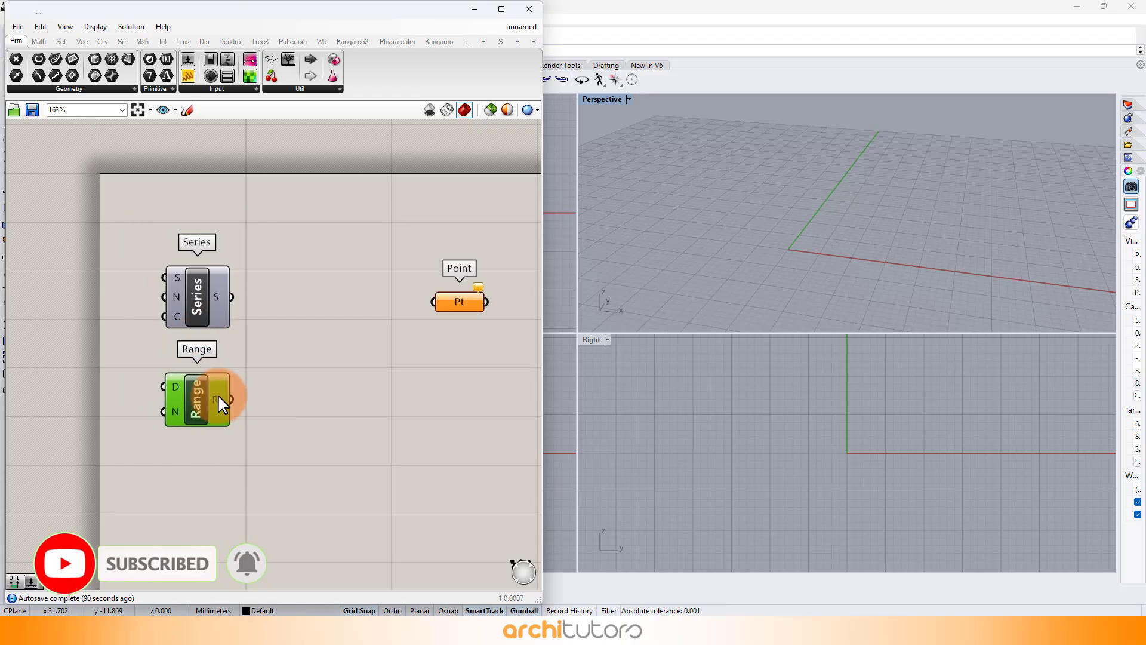
Apply an expression that adds to x on the Series component's C input.
{"action": "scroll", "coordinate": [217, 394], "scroll_direction": "up", "scroll_amount": 2}
{"action": "right_click", "coordinate": [166, 307]}
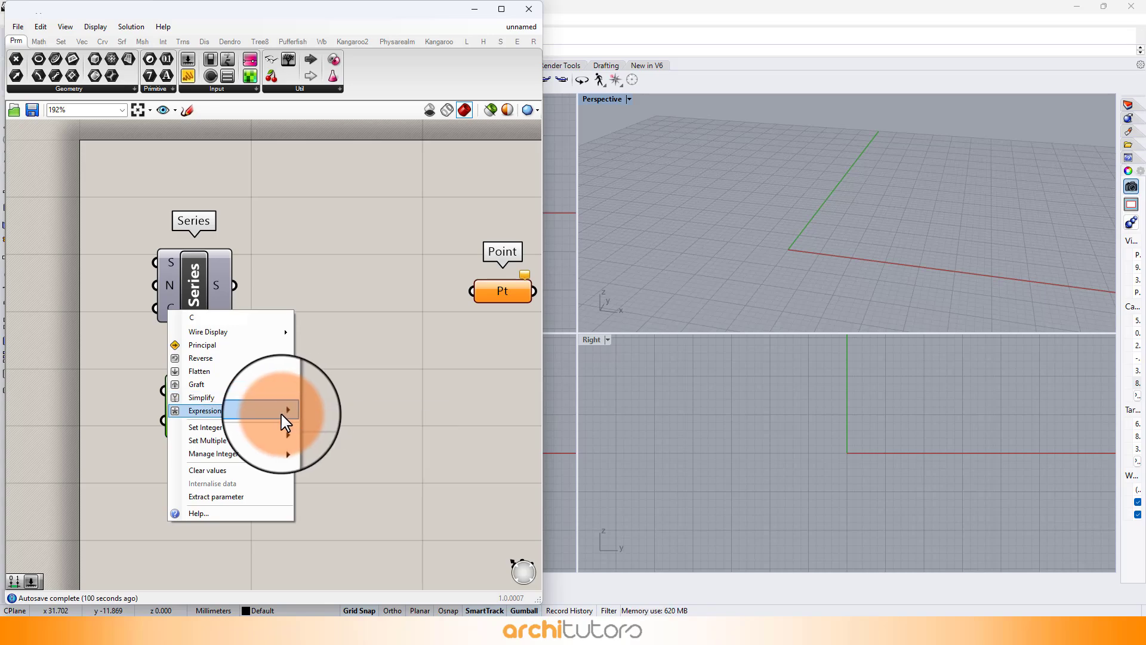
{"action": "mouse_move", "coordinate": [286, 423]}
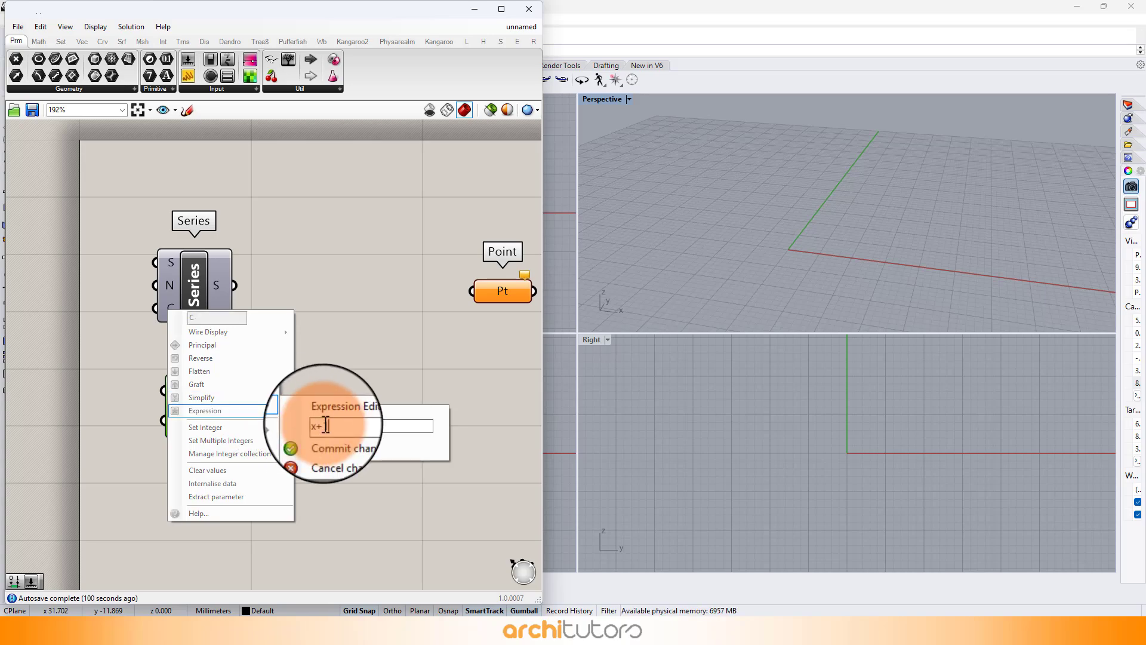
{"action": "left_click", "coordinate": [322, 447]}
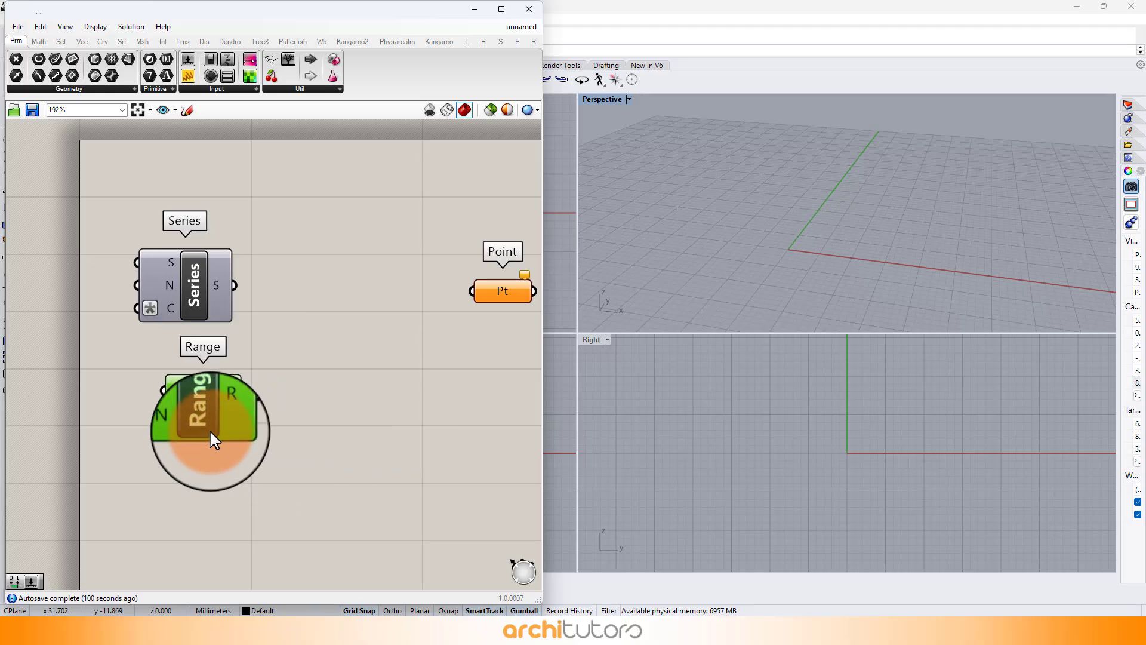
Apply the expression x/2 to the Range component's N input.
{"action": "right_click", "coordinate": [175, 421]}
{"action": "mouse_move", "coordinate": [221, 506]}
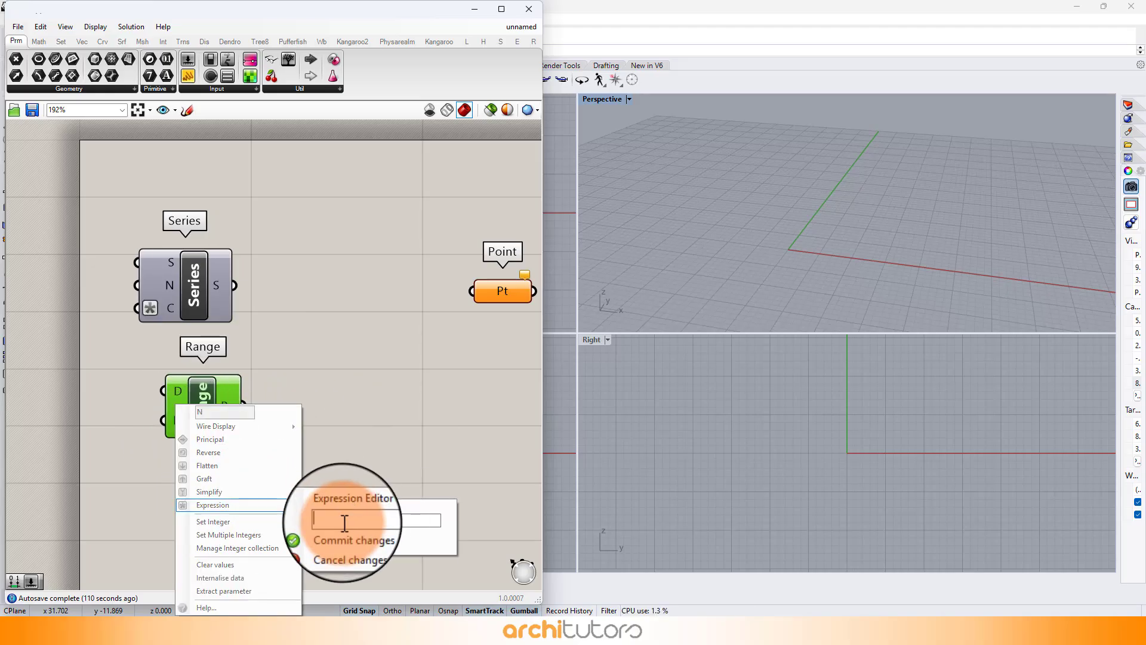
{"action": "type", "text": "x/2"}
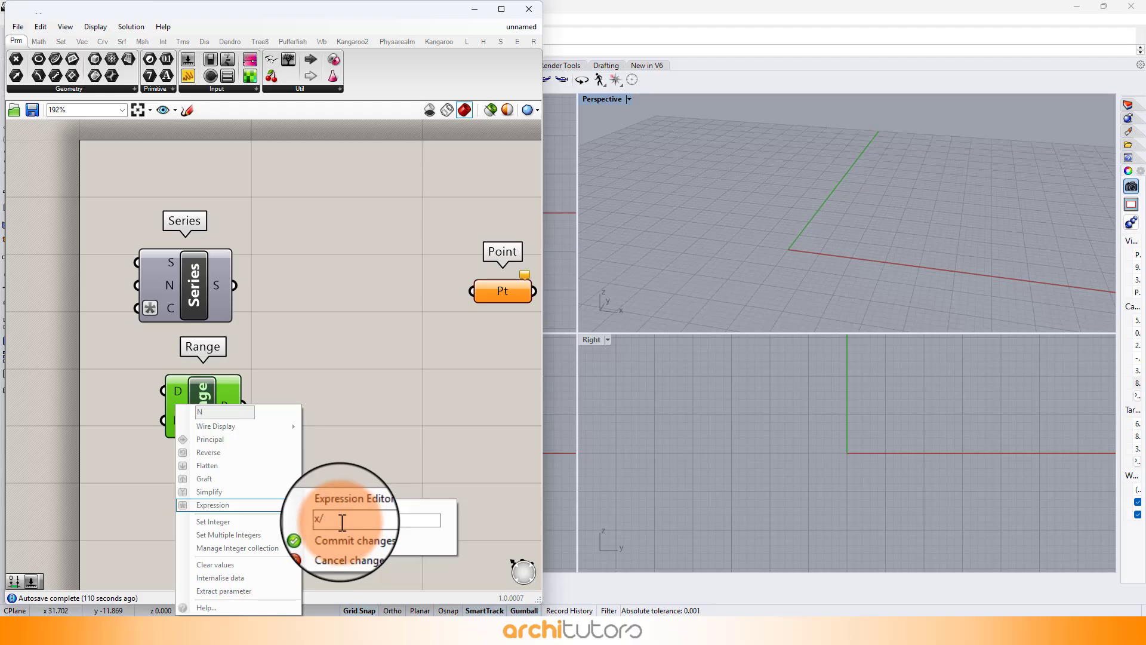
{"action": "left_click", "coordinate": [338, 540]}
Create a number slider with the value 100 ahead of the Range component.
{"action": "scroll", "coordinate": [255, 370], "scroll_direction": "down", "scroll_amount": 2}
{"action": "right_click_drag", "start_coordinate": [98, 307], "coordinate": [184, 303]}
{"action": "scroll", "coordinate": [164, 301], "scroll_direction": "up", "scroll_amount": 2}
{"action": "scroll", "coordinate": [234, 396], "scroll_direction": "up", "scroll_amount": 1}
{"action": "right_click_drag", "start_coordinate": [169, 389], "coordinate": [231, 384]}
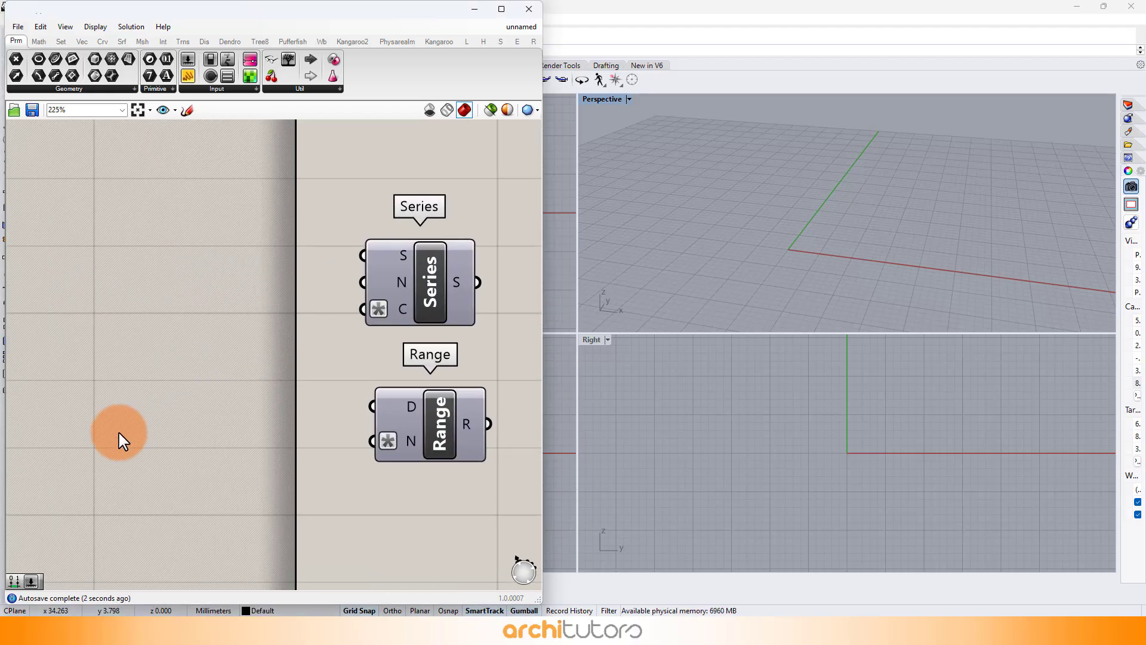
{"action": "double_click", "coordinate": [119, 433]}
{"action": "type", "text": "100"}
{"action": "key", "text": "Return"}
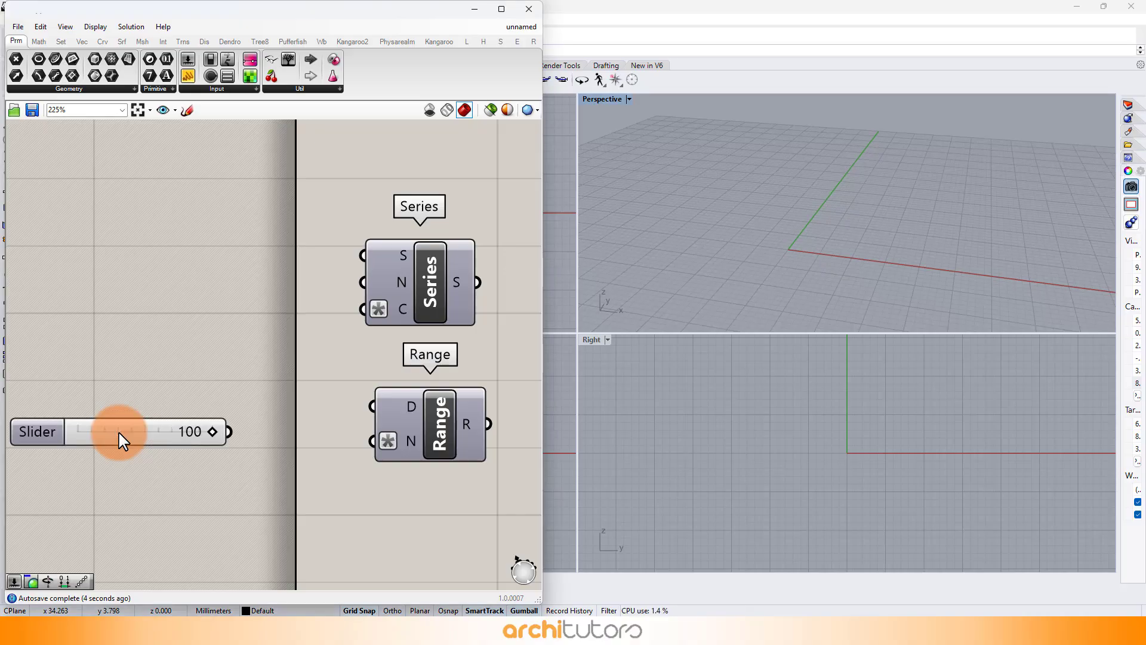
Place a Construct Domain component above the 100 slider.
{"action": "scroll", "coordinate": [179, 344], "scroll_direction": "down", "scroll_amount": 1}
{"action": "right_click_drag", "start_coordinate": [179, 343], "coordinate": [222, 356]}
{"action": "double_click", "coordinate": [201, 330]}
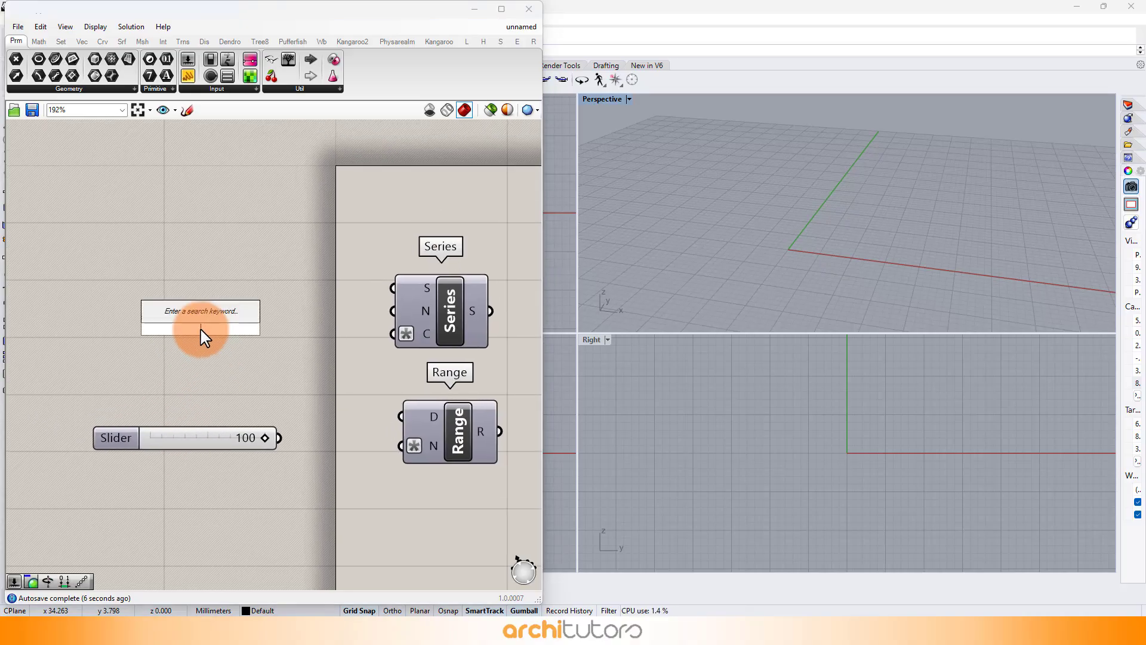
{"action": "type", "text": "construct"}
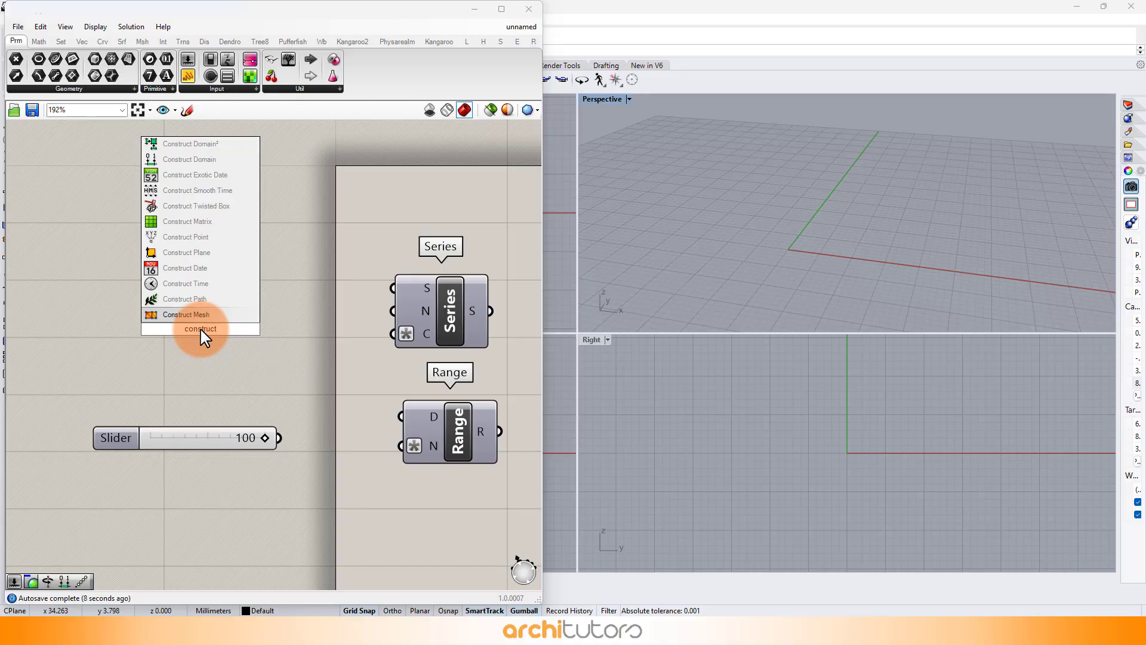
{"action": "left_click", "coordinate": [179, 159]}
{"action": "left_click", "coordinate": [84, 258]}
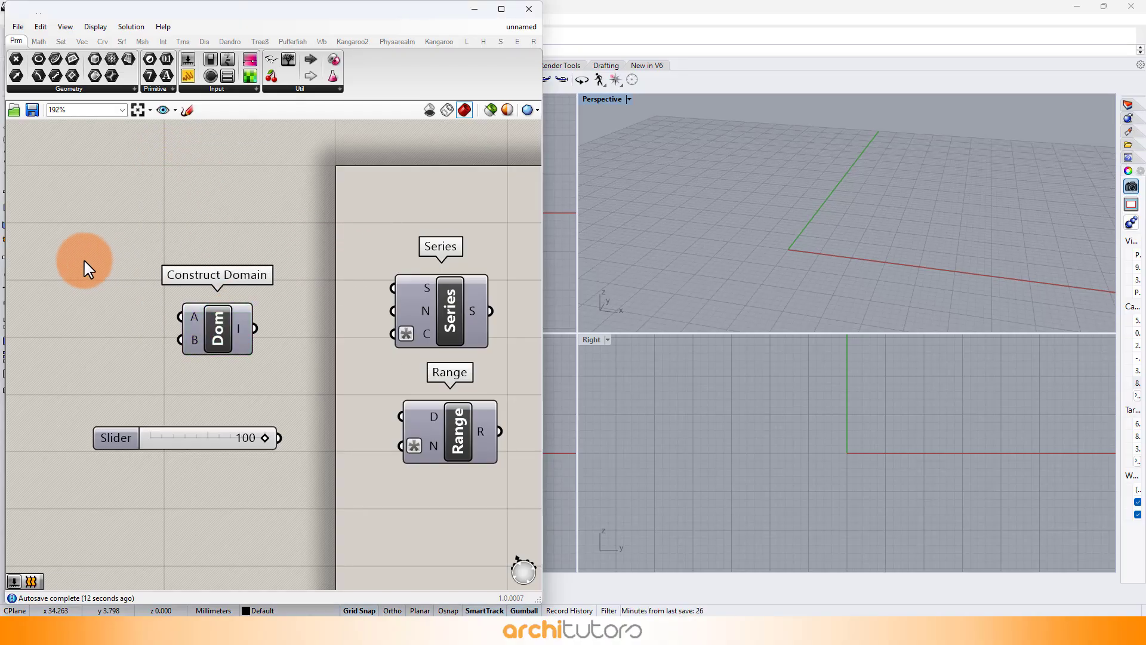
Create a number slider ranging from -10 to 10 ahead of Construct Domain and place a copy below it.
{"action": "right_click_drag", "start_coordinate": [84, 259], "coordinate": [145, 259]}
{"action": "double_click", "coordinate": [108, 278]}
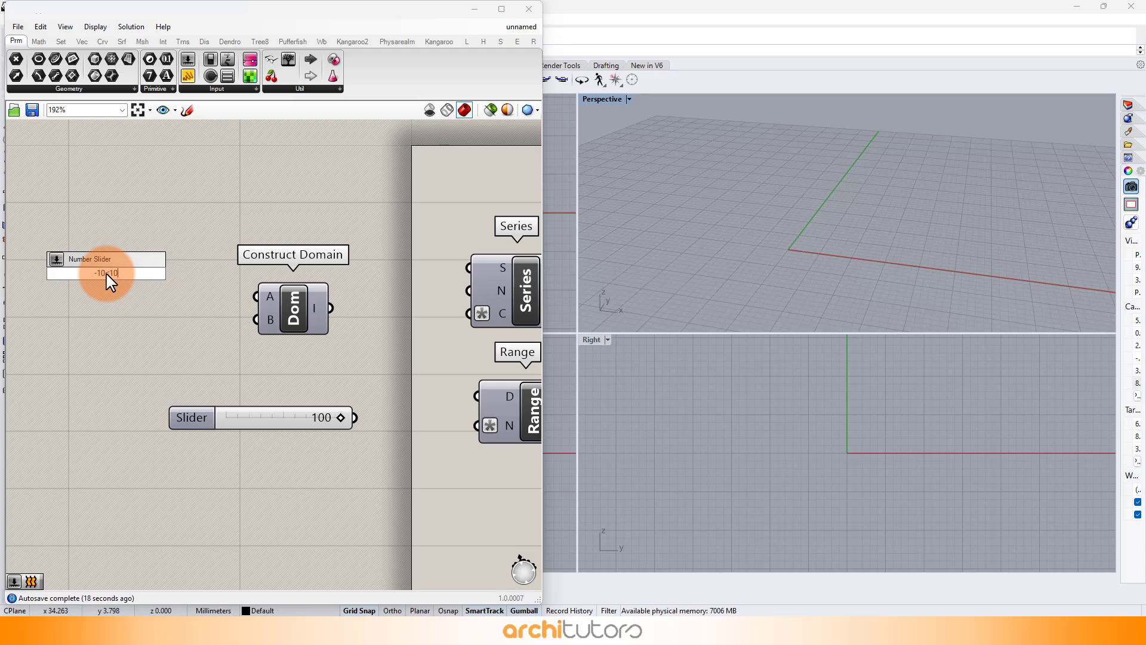
{"action": "type", "text": "-10<10"}
{"action": "key", "text": "Return"}
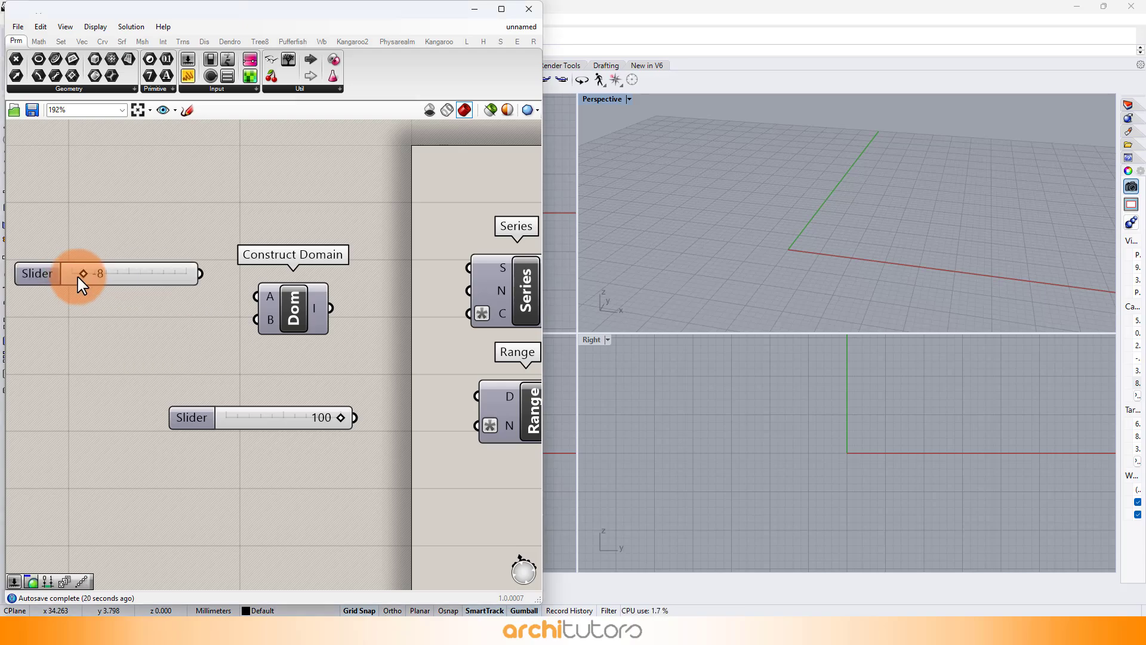
{"action": "left_click_drag", "start_coordinate": [186, 269], "coordinate": [144, 330]}
Set the upper slider to -2 and connect it to the Construct Domain component's A input.
{"action": "left_click", "coordinate": [127, 271]}
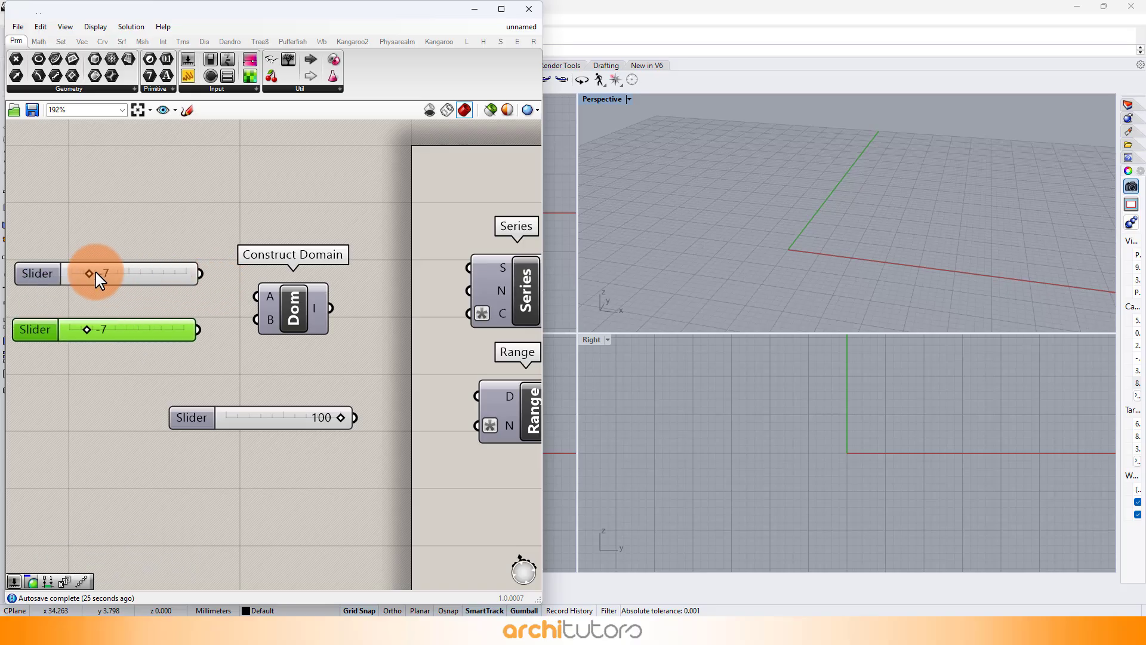
{"action": "left_click_drag", "start_coordinate": [134, 275], "coordinate": [124, 288]}
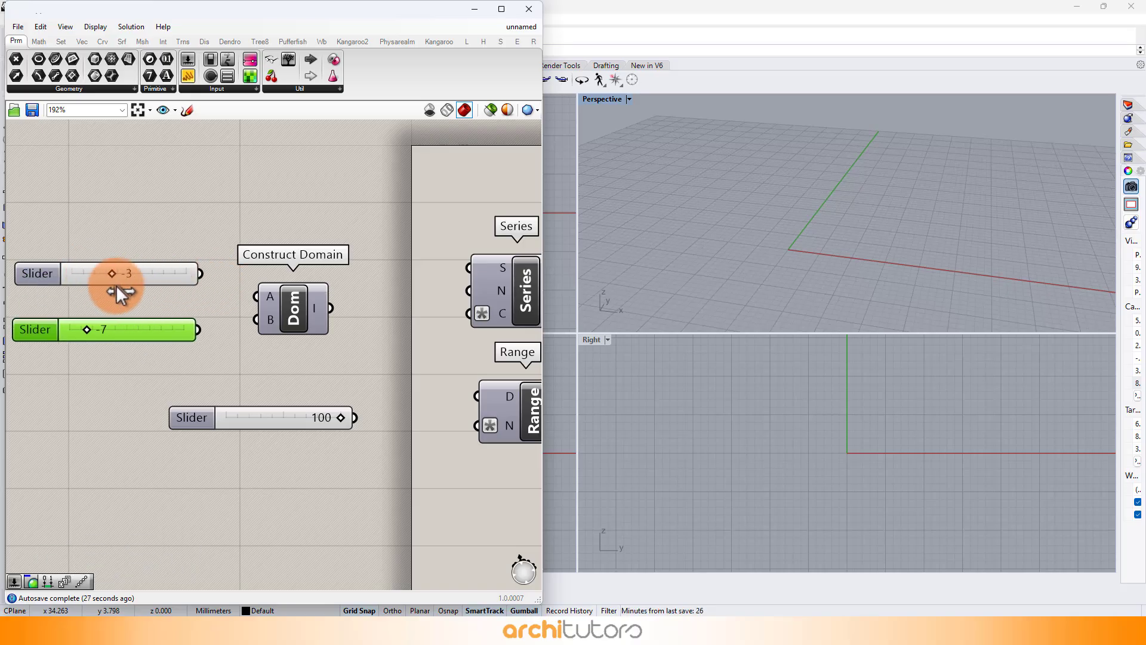
{"action": "left_click_drag", "start_coordinate": [200, 273], "coordinate": [257, 297]}
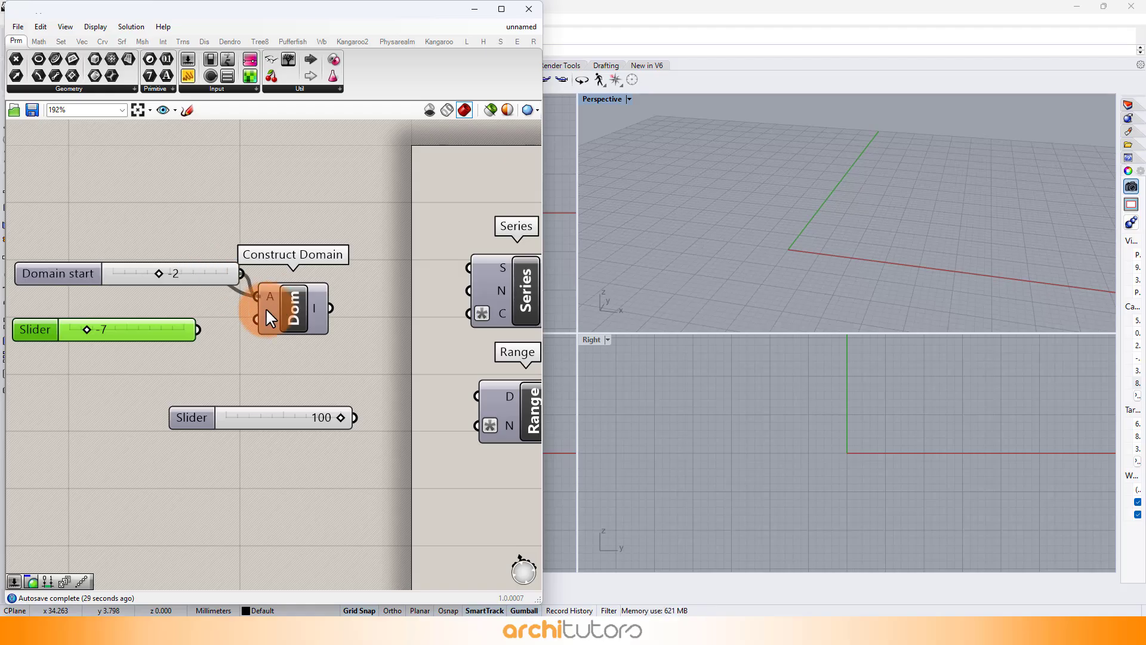
Set the copied slider to 1 and connect it to the Construct Domain component's B input.
{"action": "left_click", "coordinate": [91, 337]}
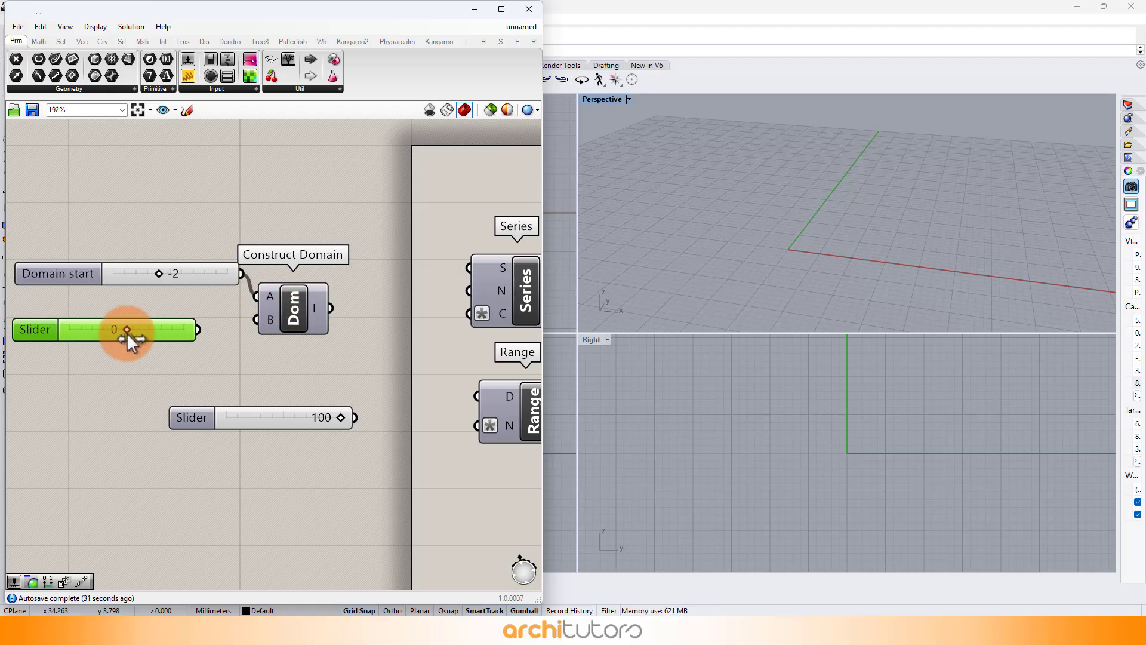
{"action": "left_click_drag", "start_coordinate": [126, 332], "coordinate": [328, 372]}
Connect the Construct Domain output to the Range's D input and the 100 slider to the Series' C input.
{"action": "left_click", "coordinate": [199, 283]}
{"action": "scroll", "coordinate": [266, 295], "scroll_direction": "down", "scroll_amount": 3}
{"action": "scroll", "coordinate": [291, 284], "scroll_direction": "up", "scroll_amount": 3}
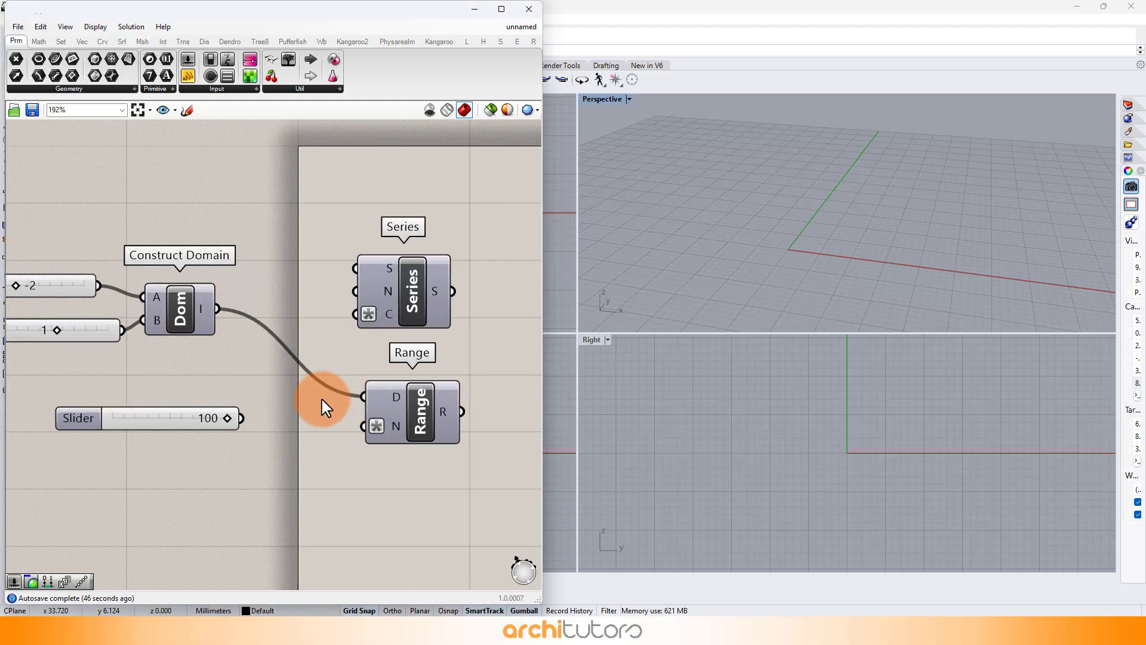
{"action": "left_click_drag", "start_coordinate": [242, 418], "coordinate": [356, 314]}
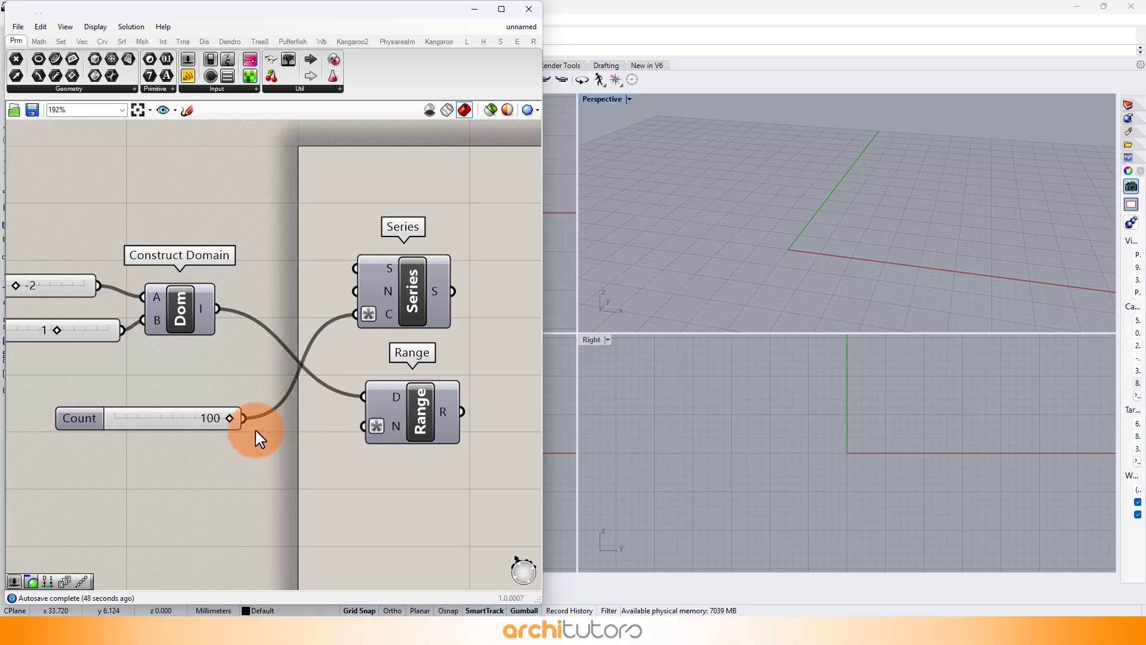
Connect the 100 slider to the Range's N input and place an Expression component above the Point component.
{"action": "scroll", "coordinate": [245, 257], "scroll_direction": "down", "scroll_amount": 2}
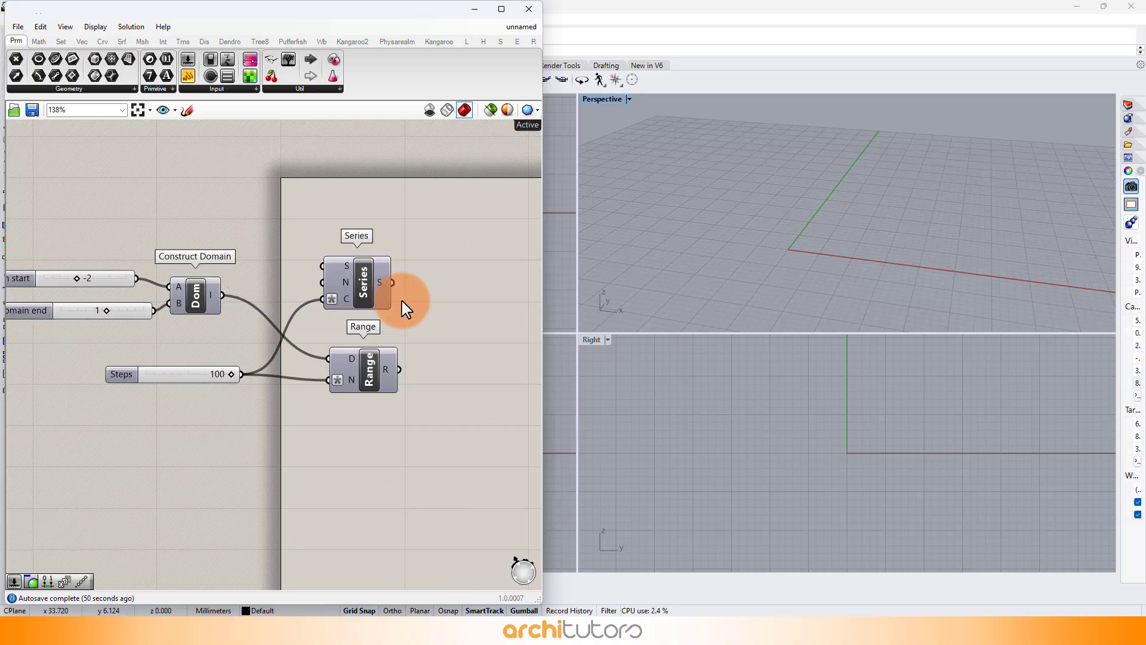
{"action": "right_click_drag", "start_coordinate": [402, 299], "coordinate": [256, 269]}
{"action": "scroll", "coordinate": [256, 269], "scroll_direction": "down", "scroll_amount": 2}
{"action": "scroll", "coordinate": [276, 225], "scroll_direction": "up", "scroll_amount": 3}
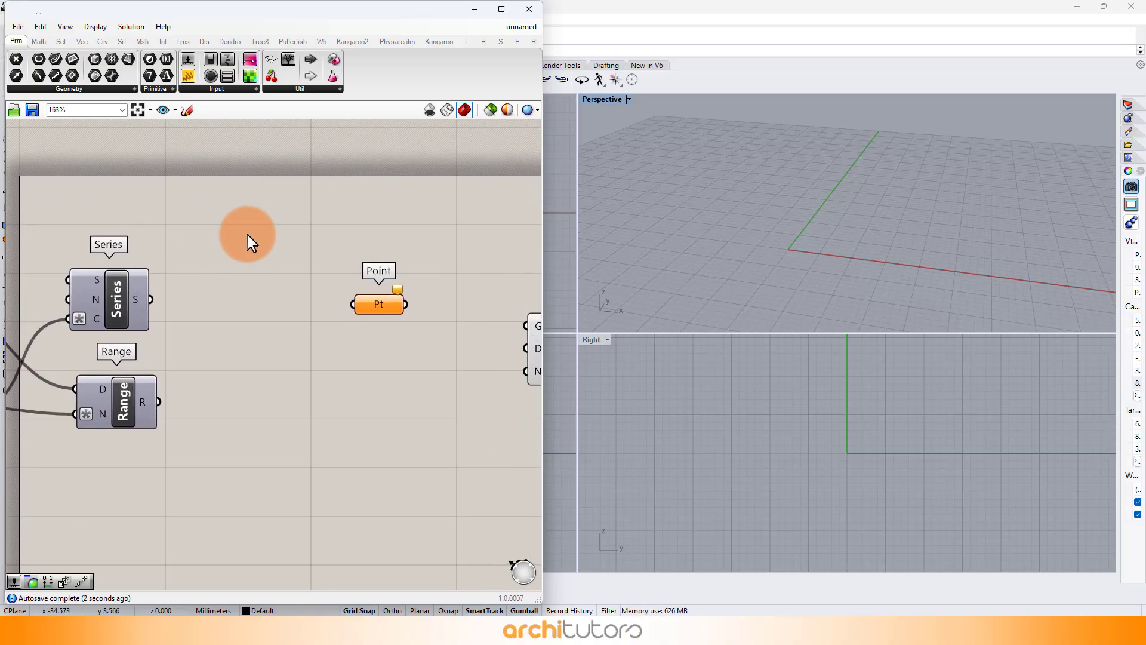
{"action": "double_click", "coordinate": [247, 234]}
{"action": "type", "text": "ex"}
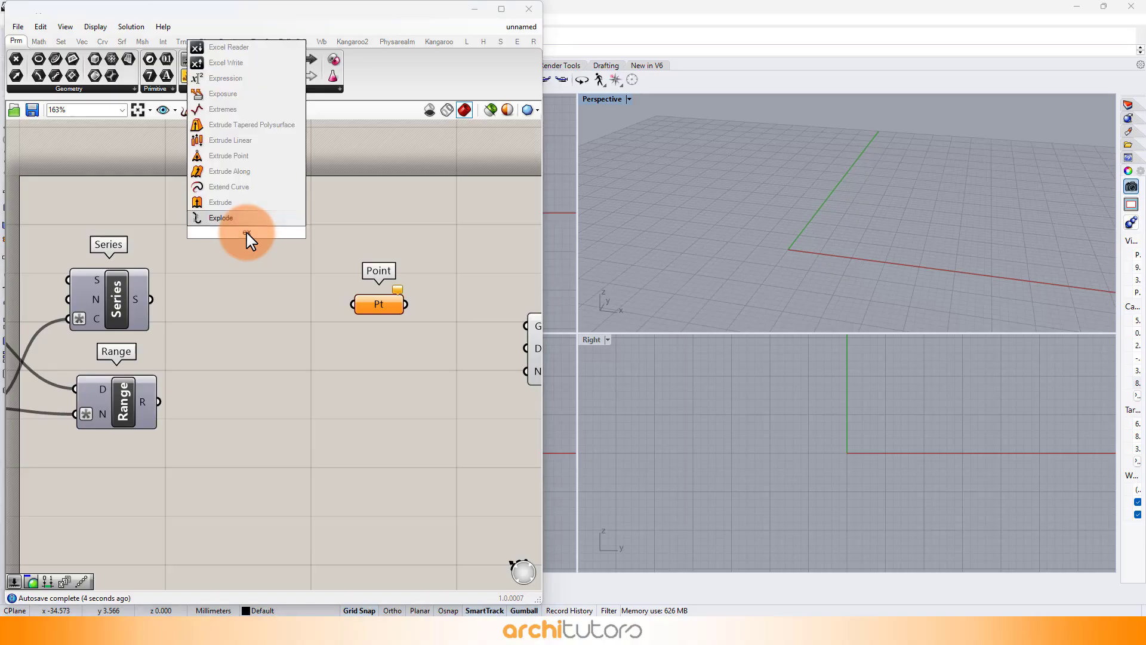
{"action": "type", "text": "pre"}
{"action": "left_click", "coordinate": [233, 218]}
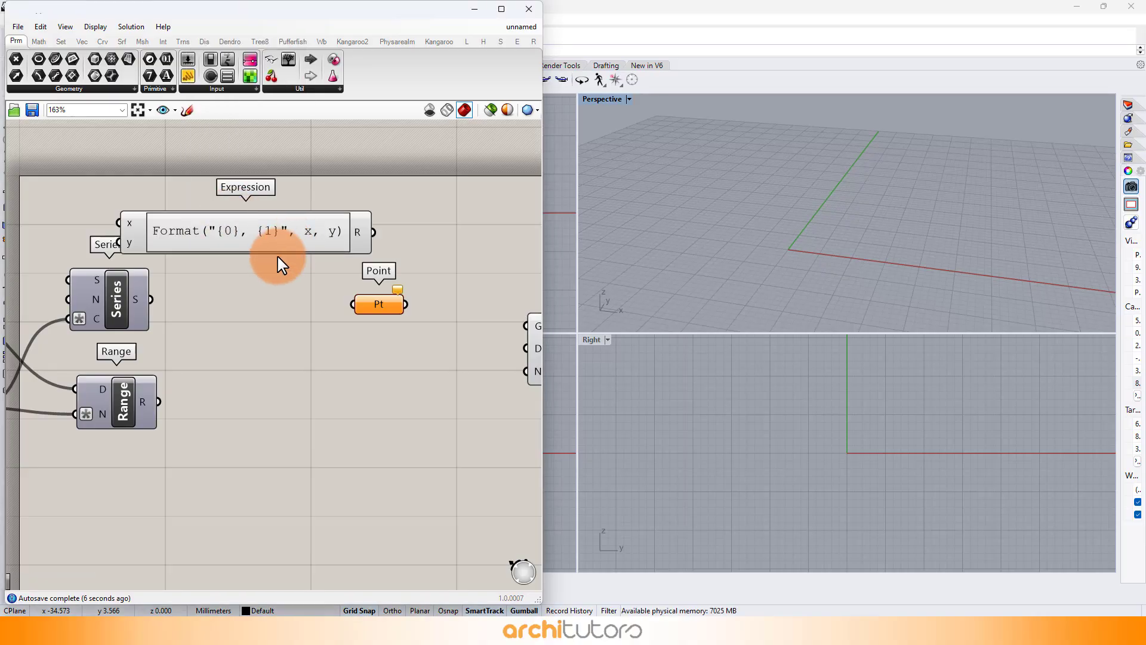
{"action": "left_click_drag", "start_coordinate": [278, 236], "coordinate": [315, 196]}
Replace the Expression component's default formula with if((x%4)<2,y,2) and accept it.
{"action": "double_click", "coordinate": [315, 195]}
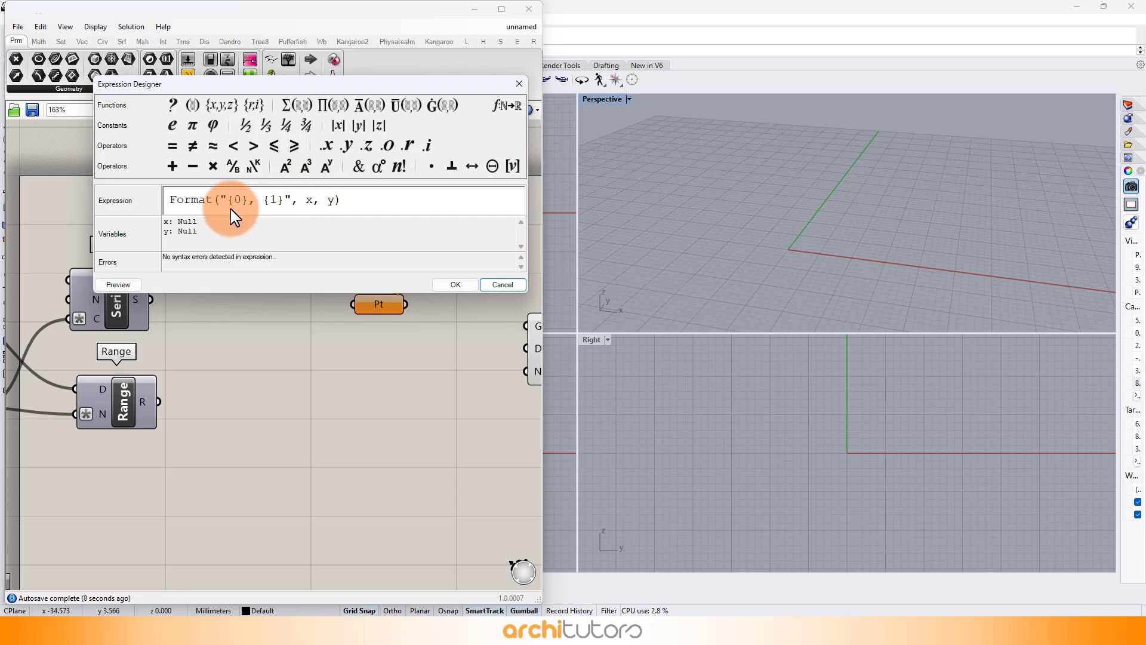
{"action": "left_click_drag", "start_coordinate": [175, 201], "coordinate": [367, 202]}
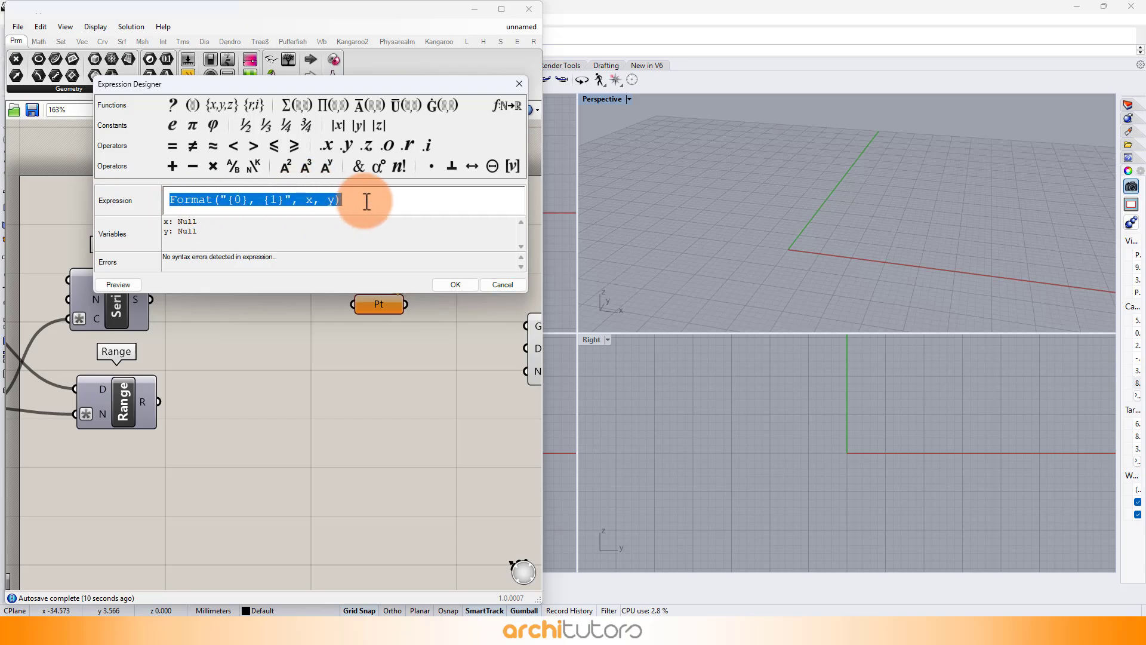
{"action": "type", "text": "if((x%4)<2, )"}
{"action": "left_click_drag", "start_coordinate": [167, 199], "coordinate": [324, 199]}
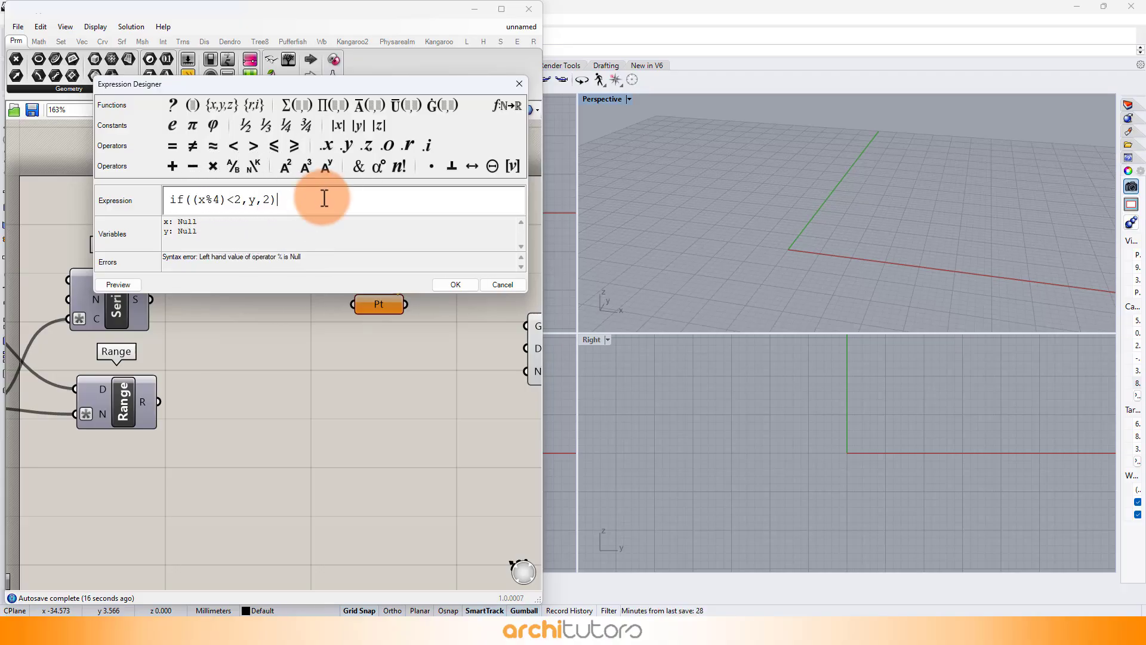
{"action": "left_click", "coordinate": [454, 284]}
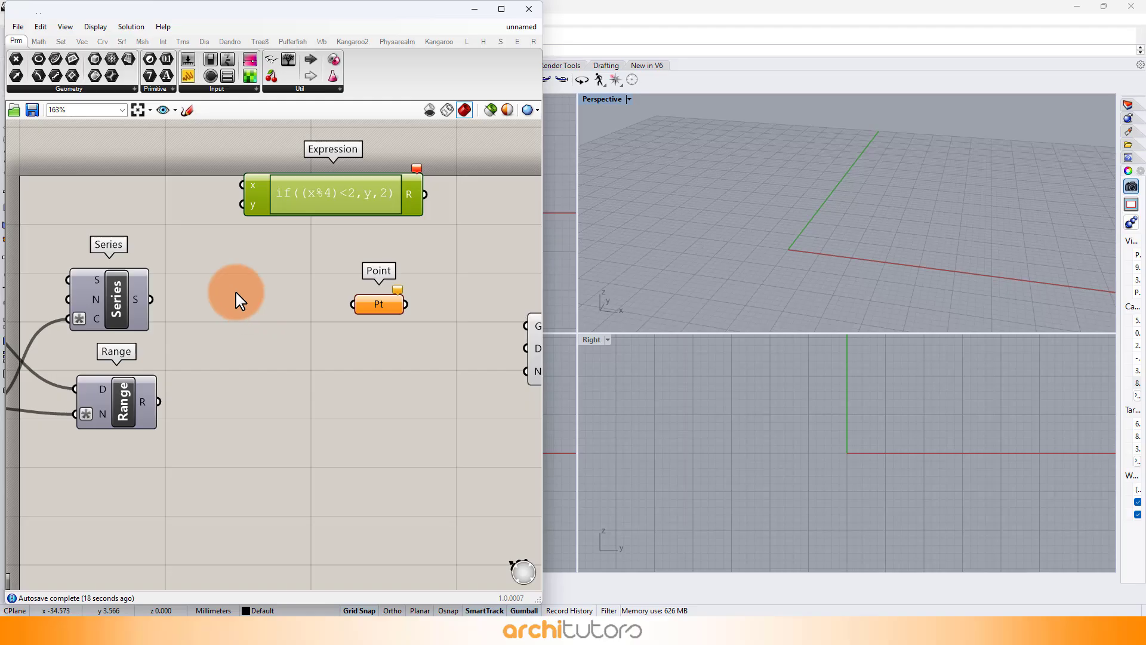
Widen the Grasshopper window, then connect the Series output to the Expression's x input and the Range output to its y input.
{"action": "left_click", "coordinate": [236, 291]}
{"action": "scroll", "coordinate": [239, 245], "scroll_direction": "down", "scroll_amount": 1}
{"action": "right_click_drag", "start_coordinate": [209, 234], "coordinate": [275, 261]}
{"action": "left_click_drag", "start_coordinate": [543, 603], "coordinate": [643, 604]}
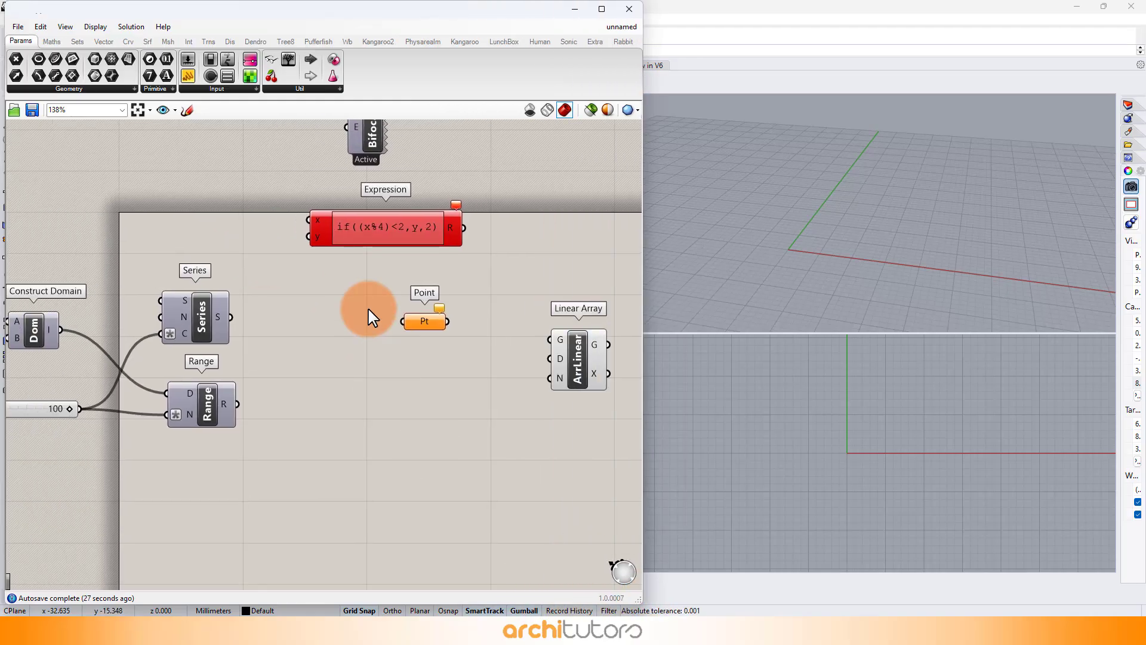
{"action": "scroll", "coordinate": [322, 293], "scroll_direction": "up", "scroll_amount": 2}
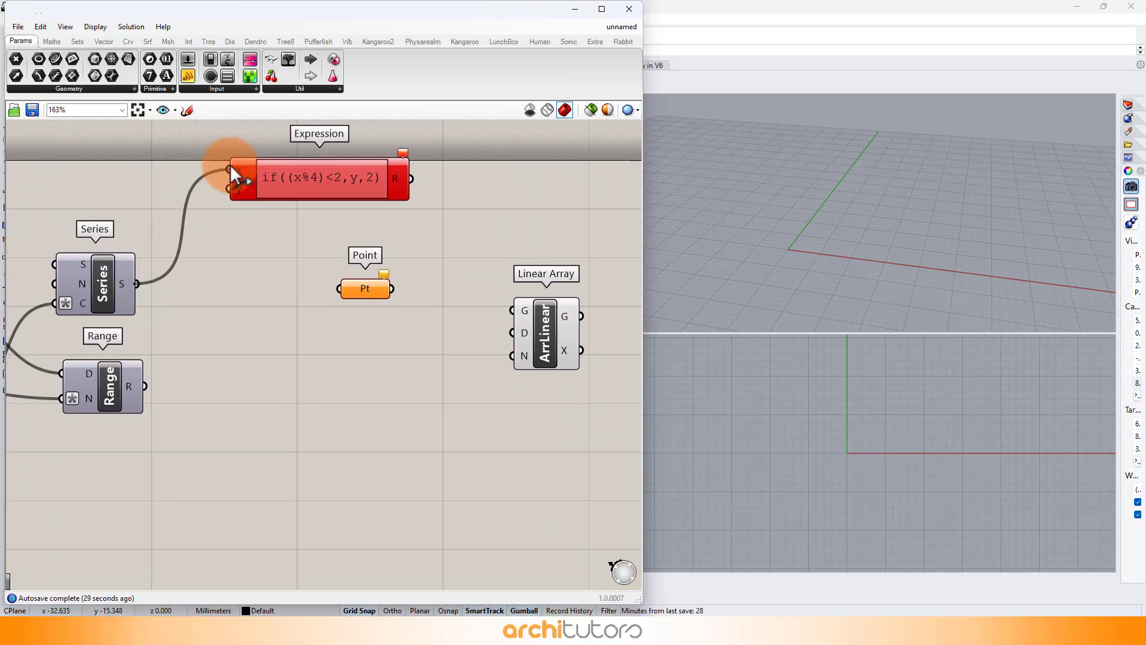
{"action": "left_click_drag", "start_coordinate": [231, 167], "coordinate": [230, 170]}
{"action": "left_click_drag", "start_coordinate": [145, 386], "coordinate": [173, 338]}
{"action": "left_click_drag", "start_coordinate": [246, 193], "coordinate": [247, 194]}
{"action": "left_click_drag", "start_coordinate": [358, 197], "coordinate": [384, 204]}
{"action": "left_click", "coordinate": [460, 239]}
{"action": "right_click_drag", "start_coordinate": [460, 238], "coordinate": [368, 241]}
Move the Linear Array component farther from the Expression and delete the Point component.
{"action": "left_click", "coordinate": [423, 326]}
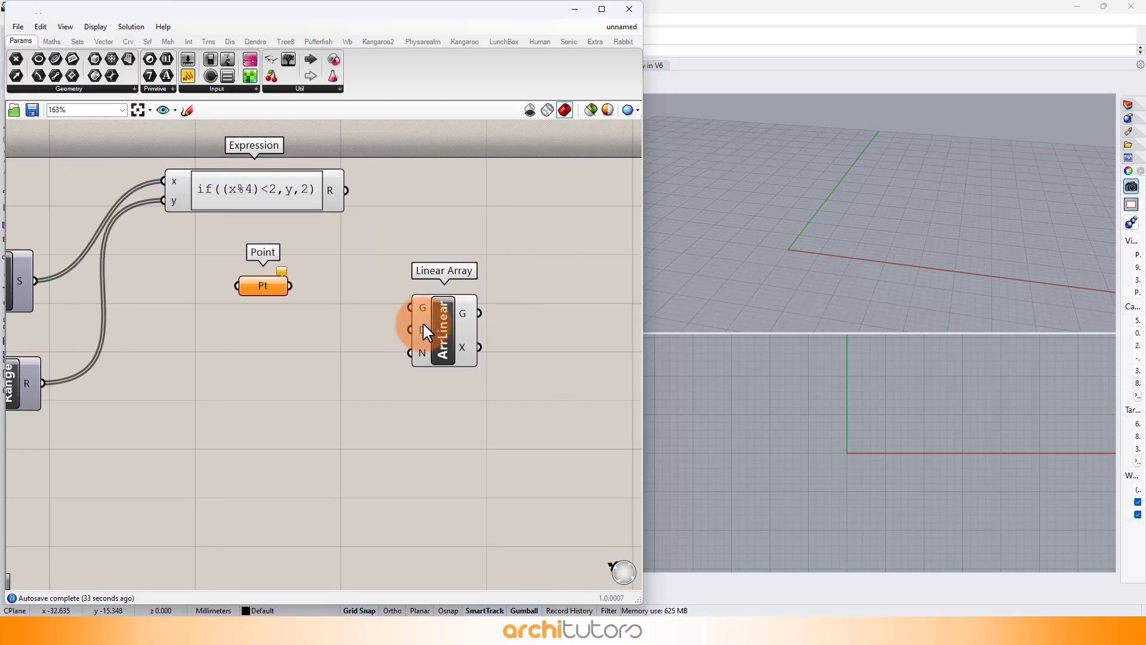
{"action": "left_click_drag", "start_coordinate": [475, 336], "coordinate": [557, 297]}
{"action": "left_click", "coordinate": [435, 320]}
{"action": "left_click_drag", "start_coordinate": [263, 286], "coordinate": [374, 287]}
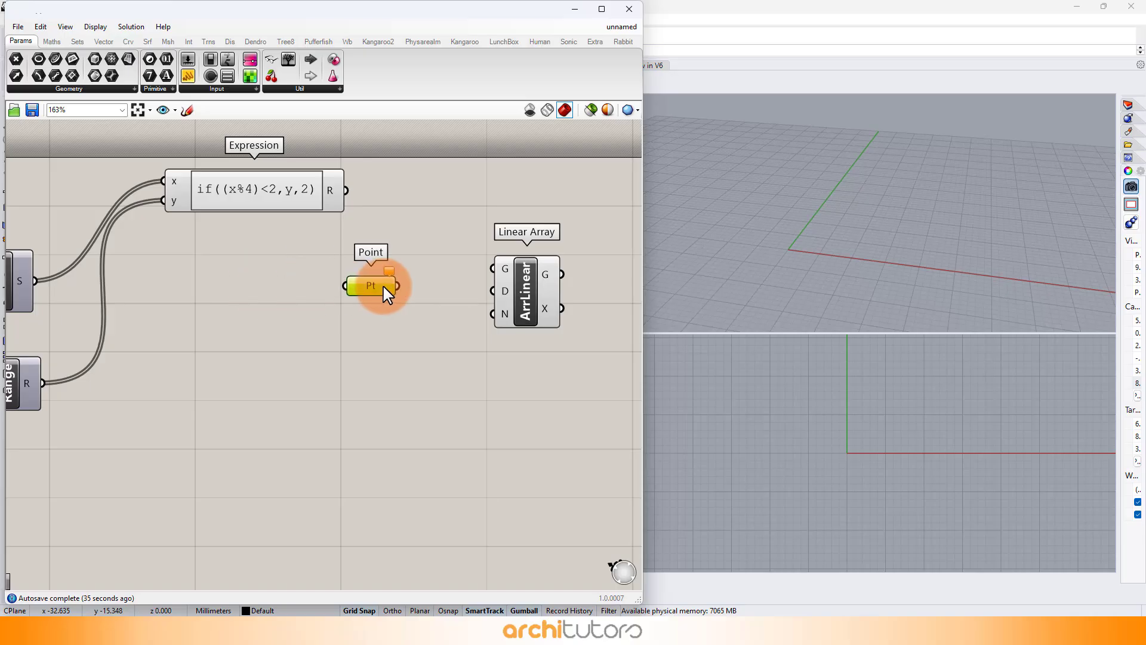
{"action": "left_click_drag", "start_coordinate": [415, 255], "coordinate": [371, 308]}
{"action": "key", "text": "Delete"}
Add a Construct Point component, feeding its X input from the Expression result and its point output into Linear Array's G input.
{"action": "double_click", "coordinate": [372, 308]}
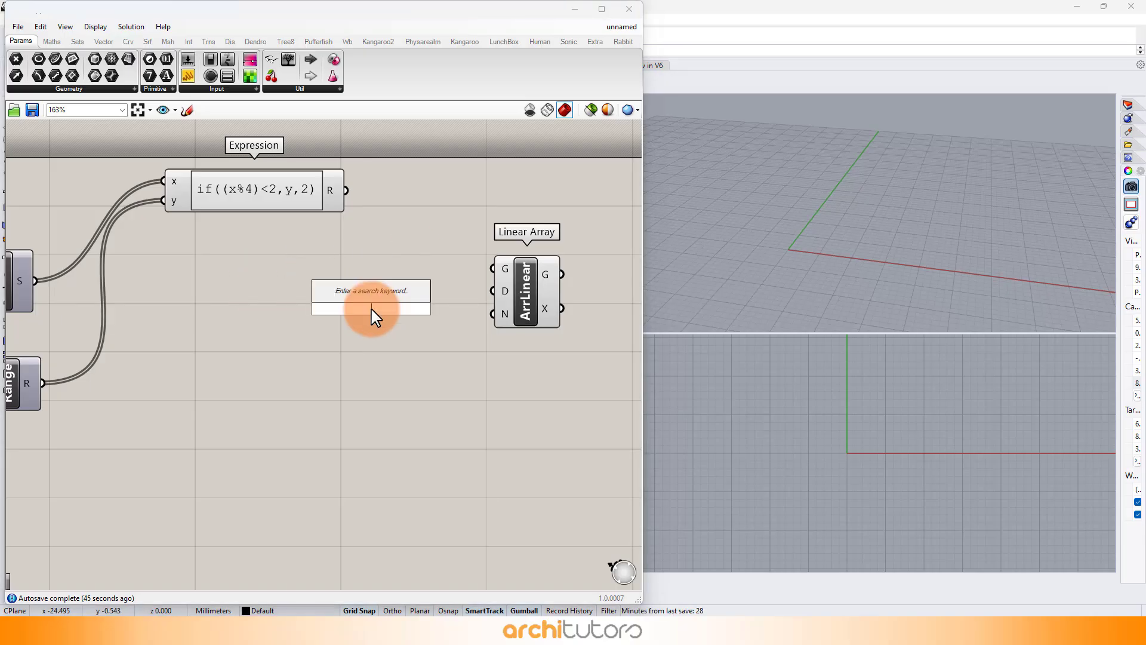
{"action": "type", "text": "constru"}
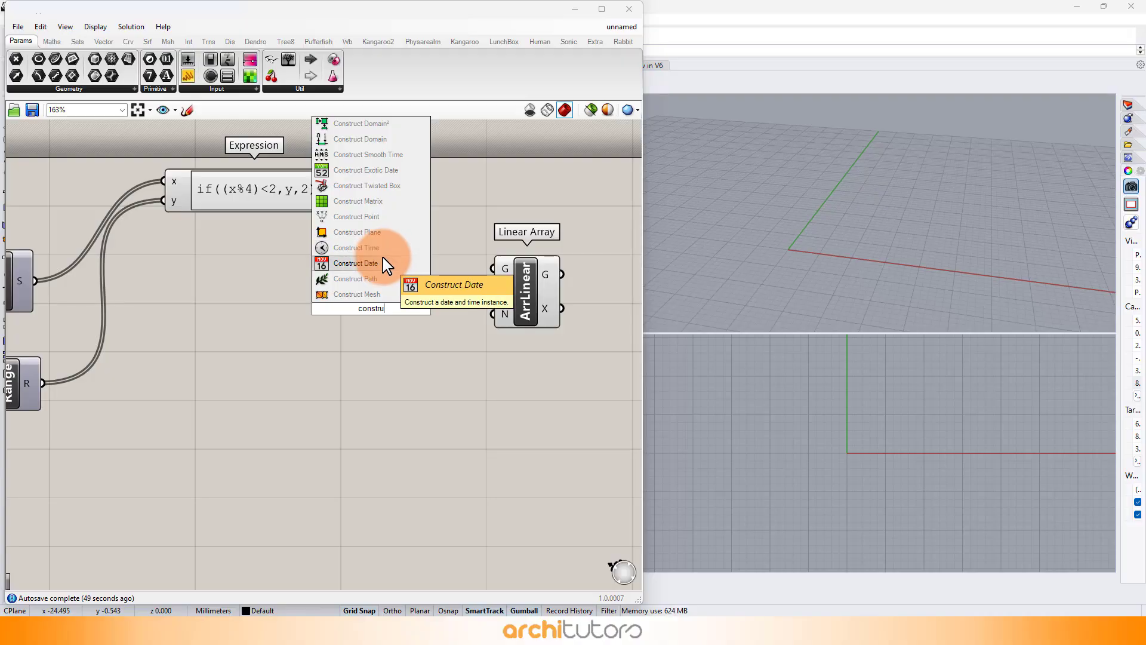
{"action": "left_click", "coordinate": [362, 216]}
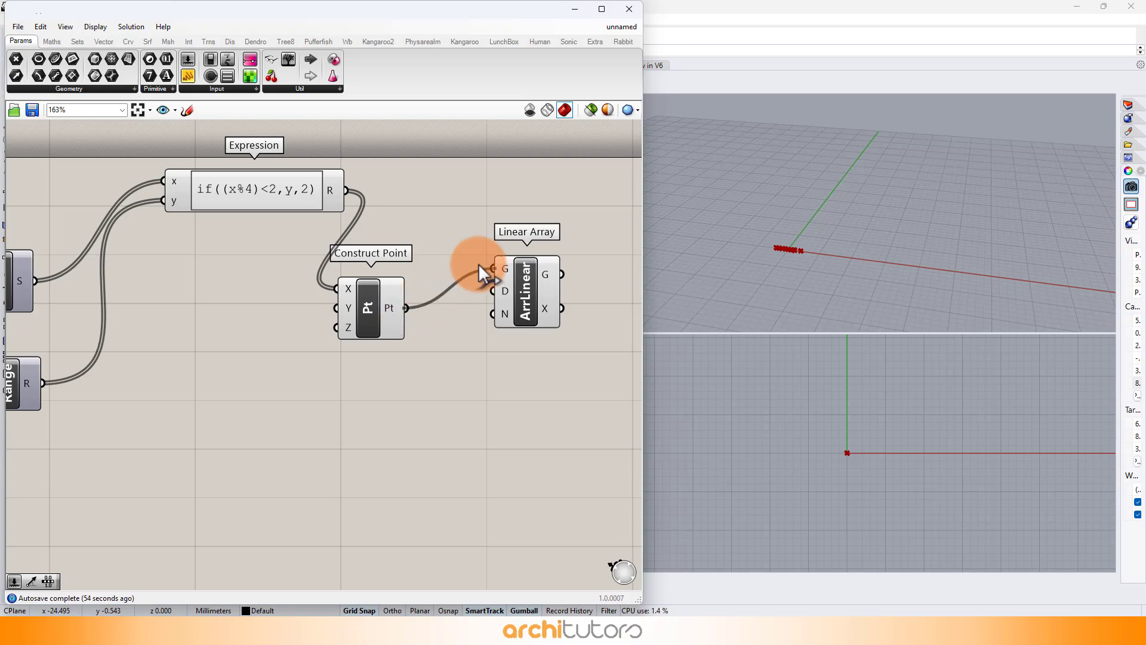
{"action": "left_click_drag", "start_coordinate": [478, 263], "coordinate": [482, 266]}
{"action": "left_click_drag", "start_coordinate": [378, 317], "coordinate": [416, 312]}
Duplicate the Construct Point and Linear Array components together and place the copies directly below the originals.
{"action": "mouse_move", "coordinate": [577, 245]}
{"action": "left_mouse_down"}
{"action": "mouse_move", "coordinate": [532, 300]}
{"action": "mouse_move", "coordinate": [429, 325]}
{"action": "left_mouse_up"}
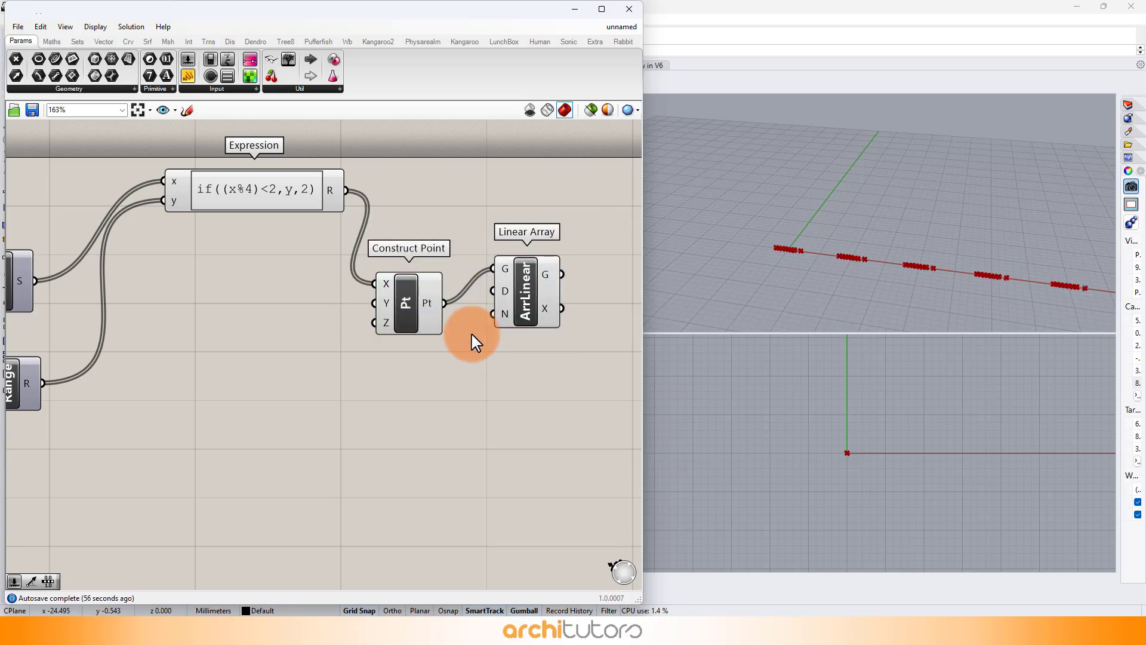
{"action": "left_click_drag", "start_coordinate": [559, 200], "coordinate": [407, 350]}
{"action": "key", "text": "ctrl+c"}
{"action": "key", "text": "ctrl+v"}
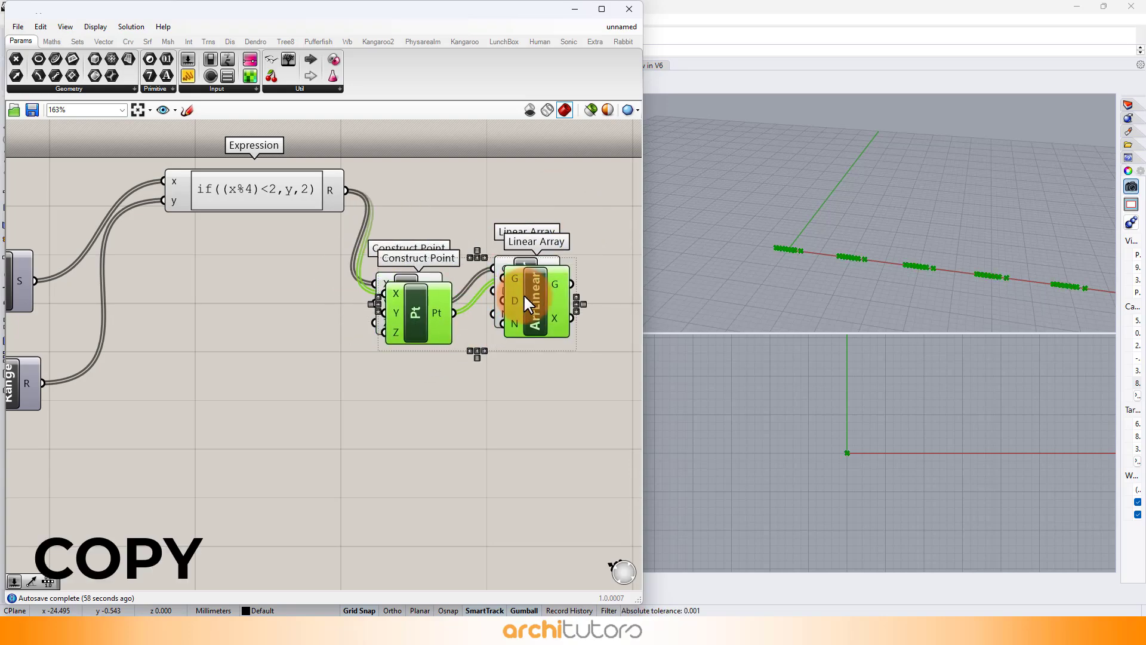
{"action": "left_click_drag", "start_coordinate": [524, 294], "coordinate": [516, 431]}
Maximize the Perspective viewport and resize the Grasshopper window so the row of points is in view beside it.
{"action": "right_click_drag", "start_coordinate": [707, 282], "coordinate": [830, 228]}
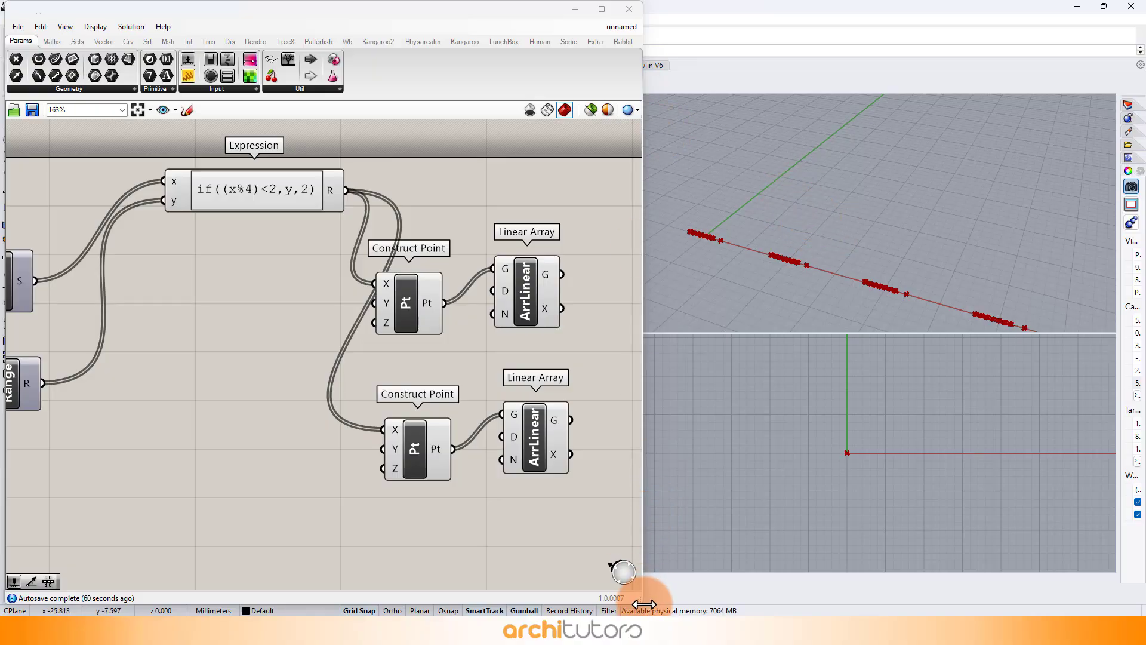
{"action": "left_click_drag", "start_coordinate": [645, 604], "coordinate": [547, 604]}
{"action": "double_click", "coordinate": [612, 101]}
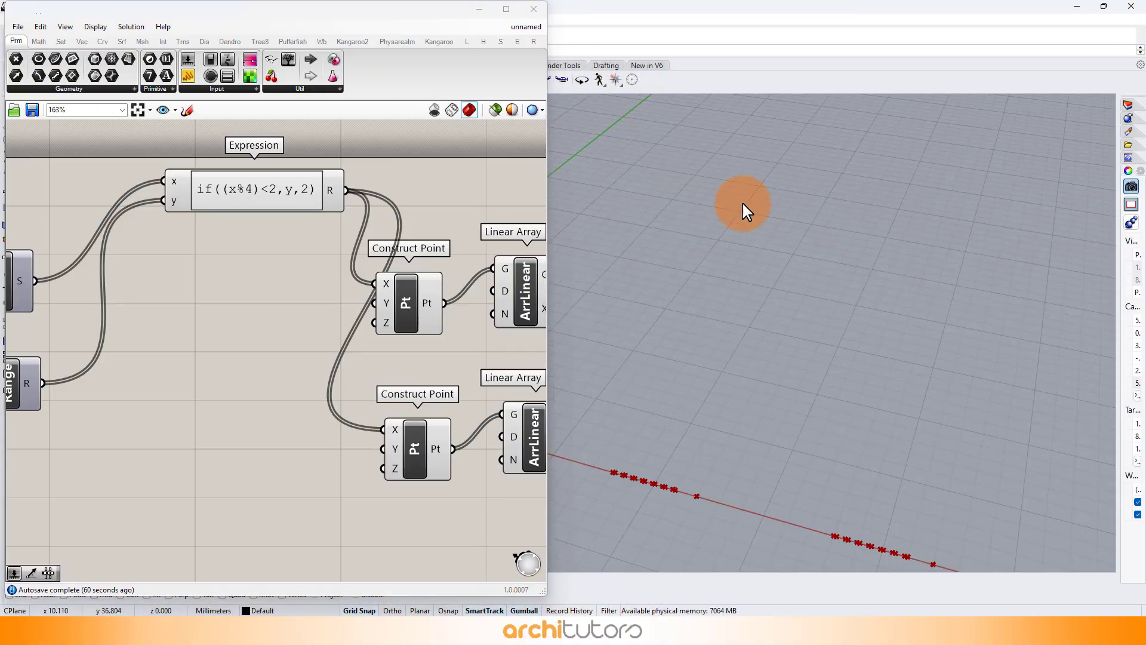
{"action": "right_click_drag", "start_coordinate": [743, 201], "coordinate": [869, 349]}
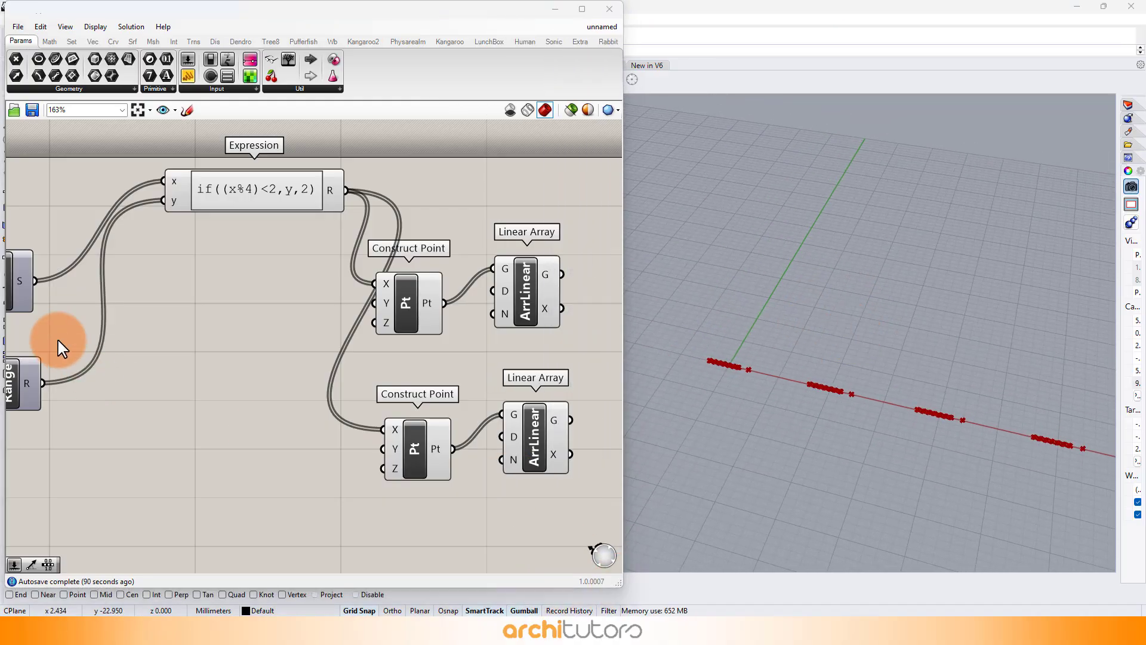
Connect the Range output to the lower Construct Point's X input in place of the Expression and graft the lower Linear Array's G input.
{"action": "right_click_drag", "start_coordinate": [62, 336], "coordinate": [95, 369]}
{"action": "left_click_drag", "start_coordinate": [93, 374], "coordinate": [433, 422]}
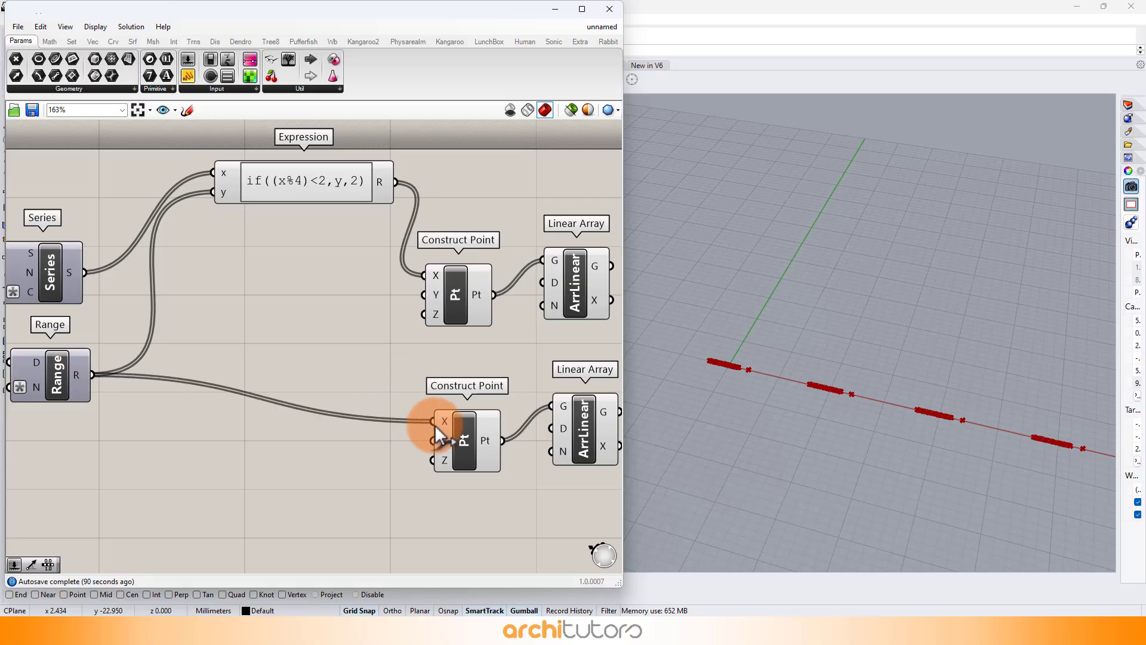
{"action": "right_click", "coordinate": [553, 404]}
{"action": "left_click", "coordinate": [588, 492]}
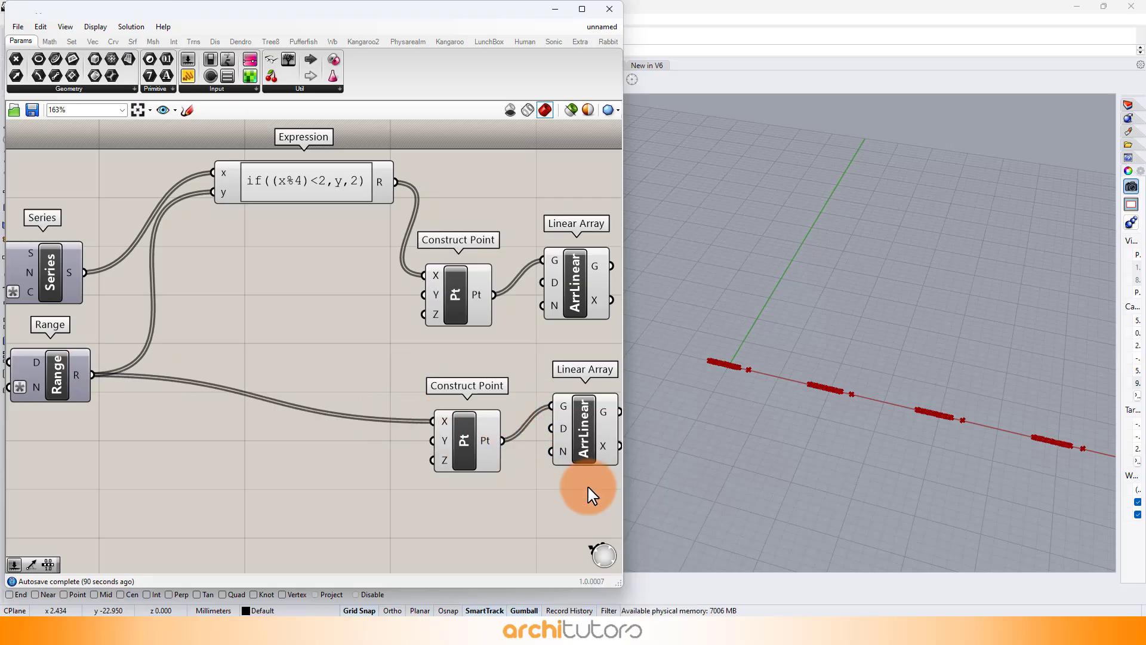
{"action": "left_click", "coordinate": [461, 436]}
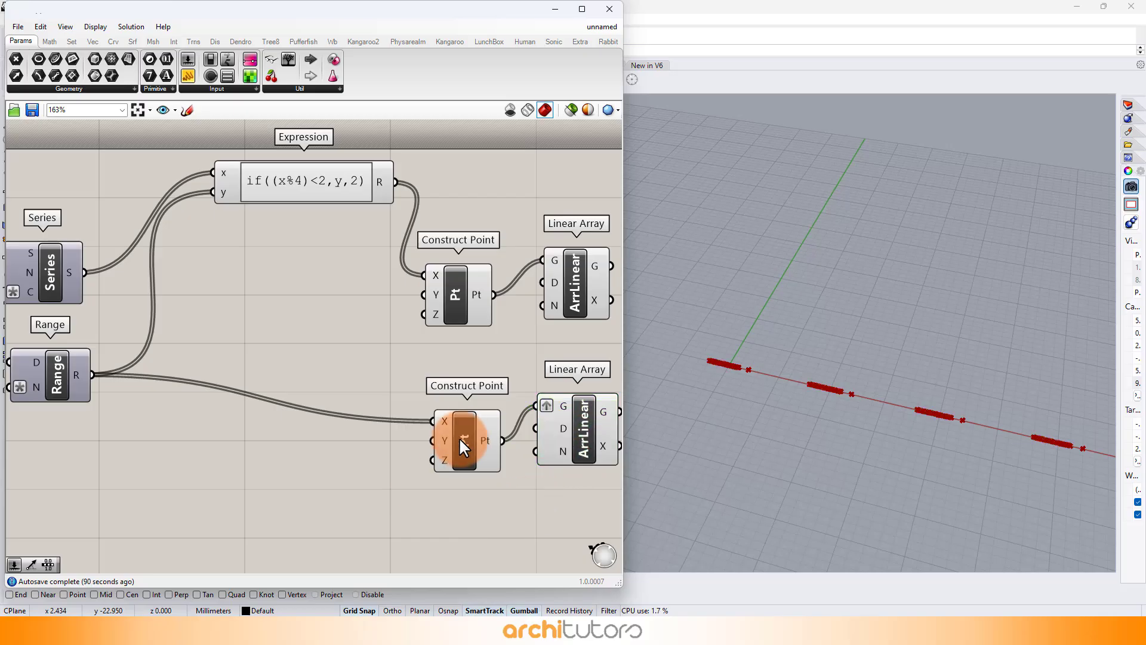
{"action": "left_click", "coordinate": [322, 471]}
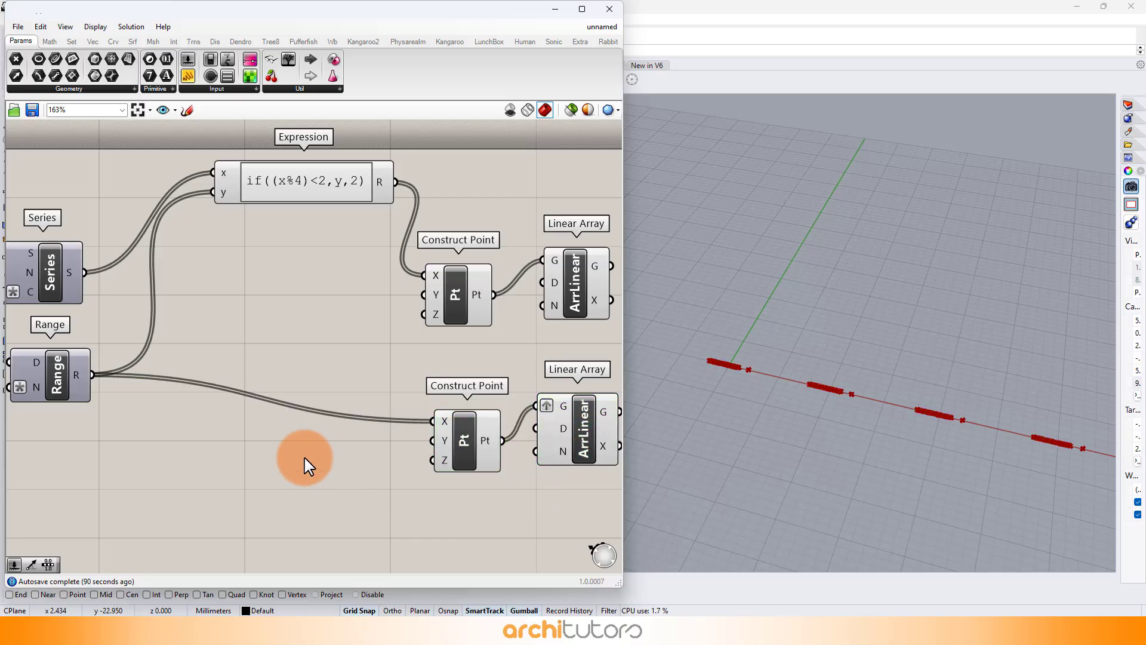
{"action": "left_click", "coordinate": [561, 285]}
{"action": "left_click", "coordinate": [352, 285]}
Add a Division component and place it below the Range component.
{"action": "scroll", "coordinate": [322, 310], "scroll_direction": "down", "scroll_amount": 2}
{"action": "right_click_drag", "start_coordinate": [322, 309], "coordinate": [320, 263]}
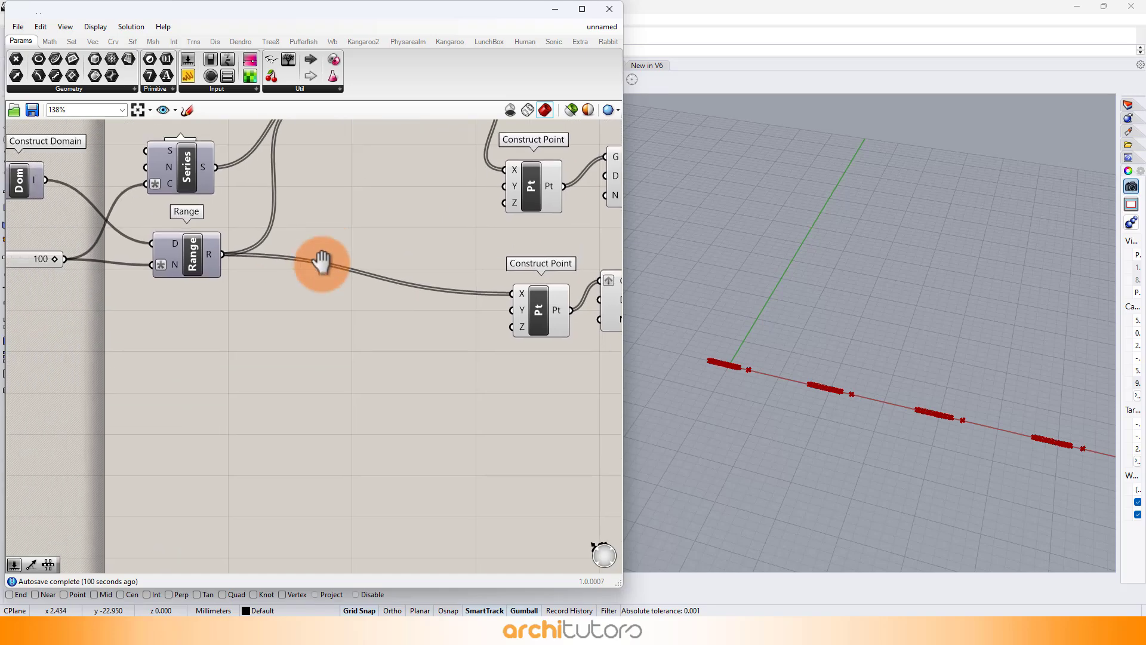
{"action": "double_click", "coordinate": [174, 328]}
{"action": "type", "text": "divi"}
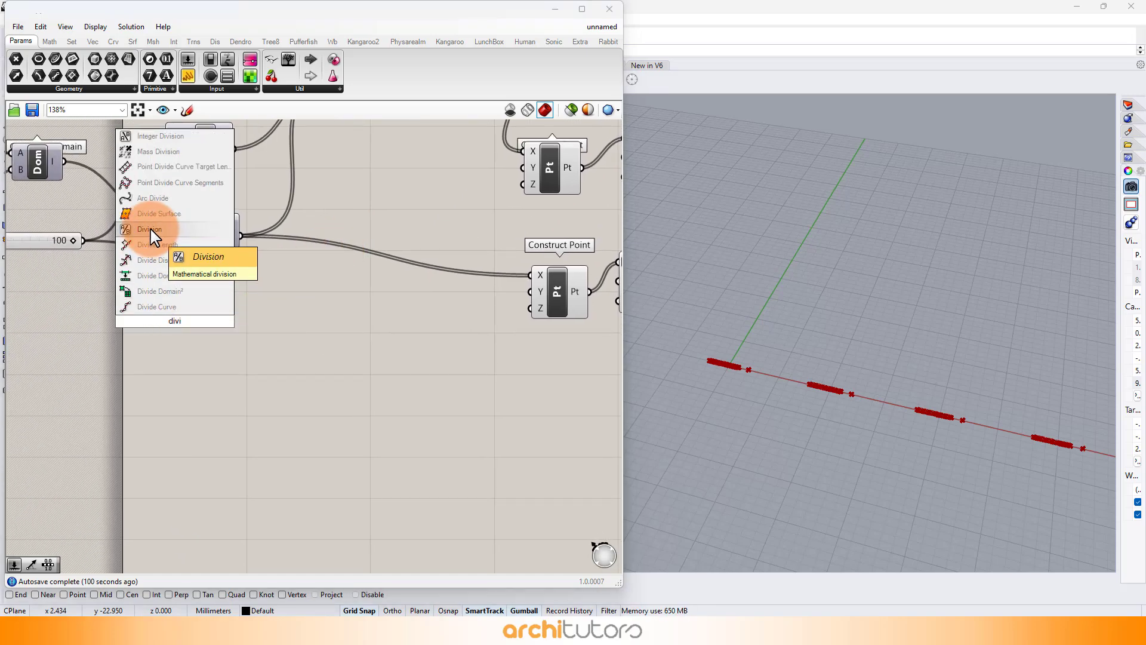
{"action": "left_click", "coordinate": [151, 229]}
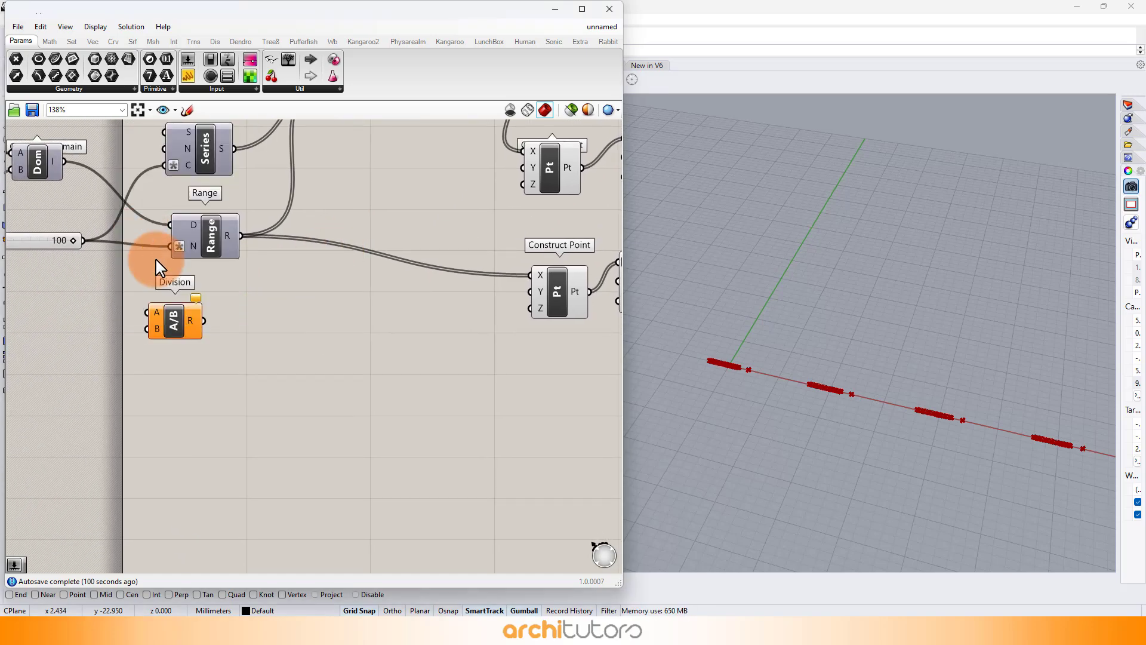
{"action": "left_click_drag", "start_coordinate": [179, 322], "coordinate": [251, 346]}
{"action": "left_click", "coordinate": [238, 393]}
Create a number slider of 25 for the Division's B input and a copy set to 2 for its A input.
{"action": "scroll", "coordinate": [238, 393], "scroll_direction": "up", "scroll_amount": 1}
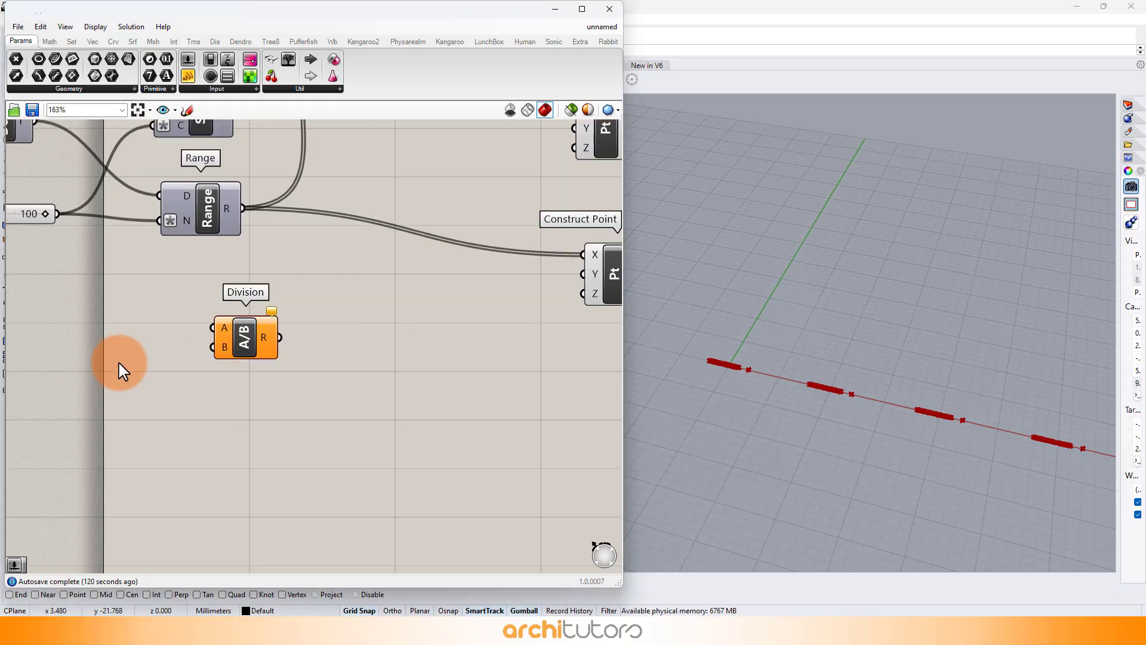
{"action": "double_click", "coordinate": [120, 363]}
{"action": "type", "text": "25"}
{"action": "key", "text": "Return"}
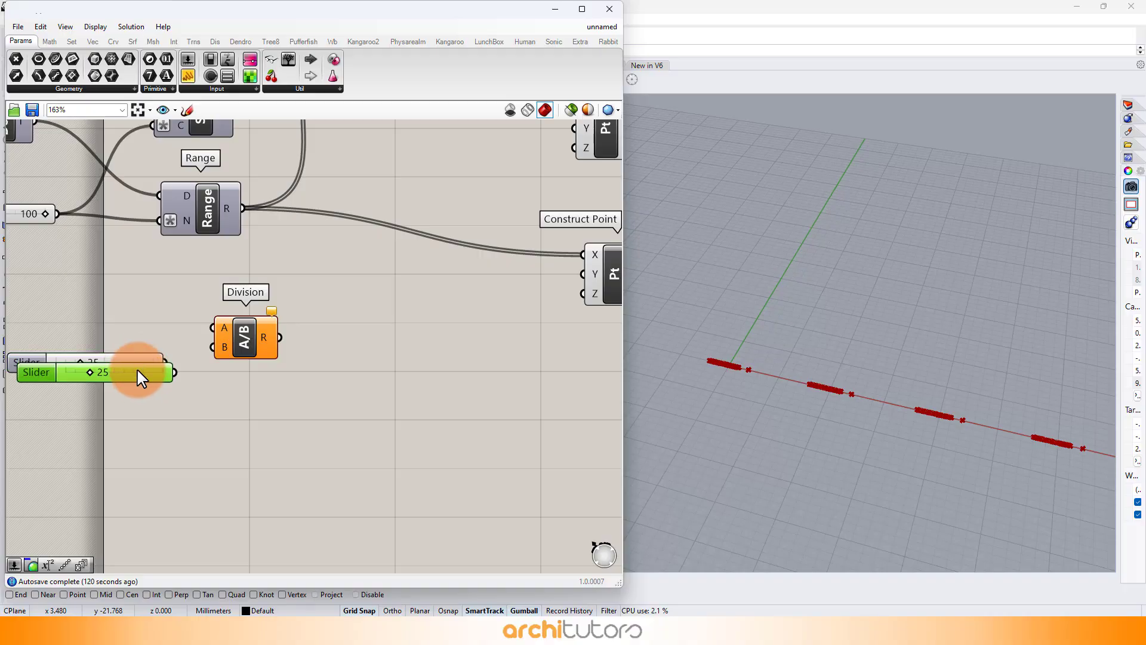
{"action": "left_click_drag", "start_coordinate": [136, 363], "coordinate": [213, 328], "text": "alt"}
{"action": "type", "text": "2"}
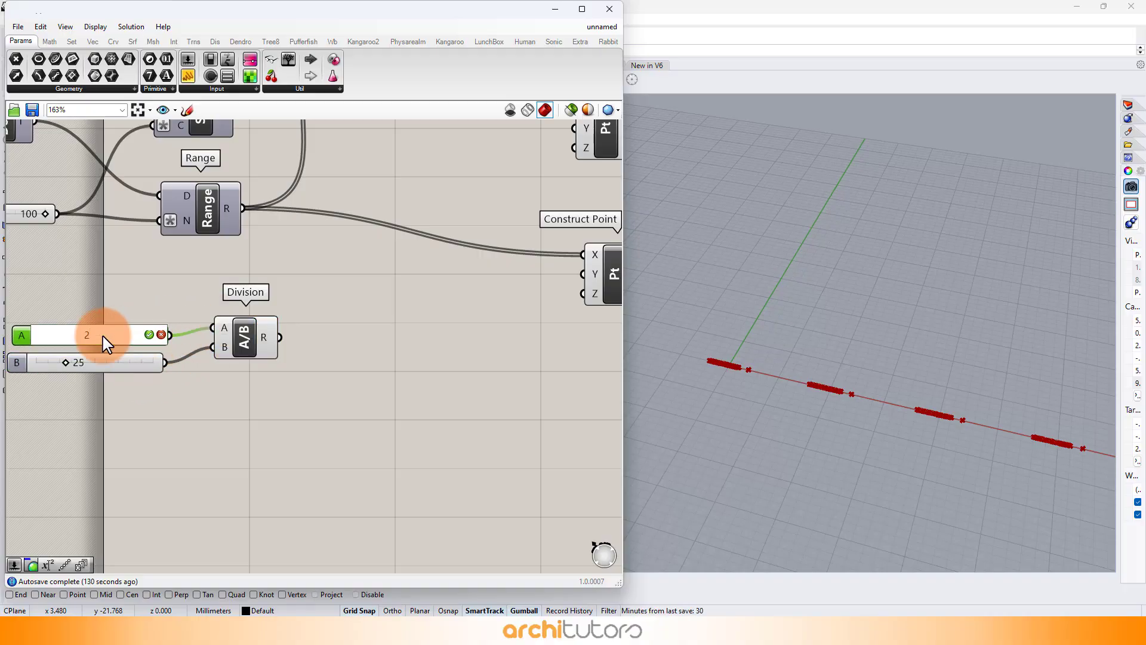
{"action": "key", "text": "Return"}
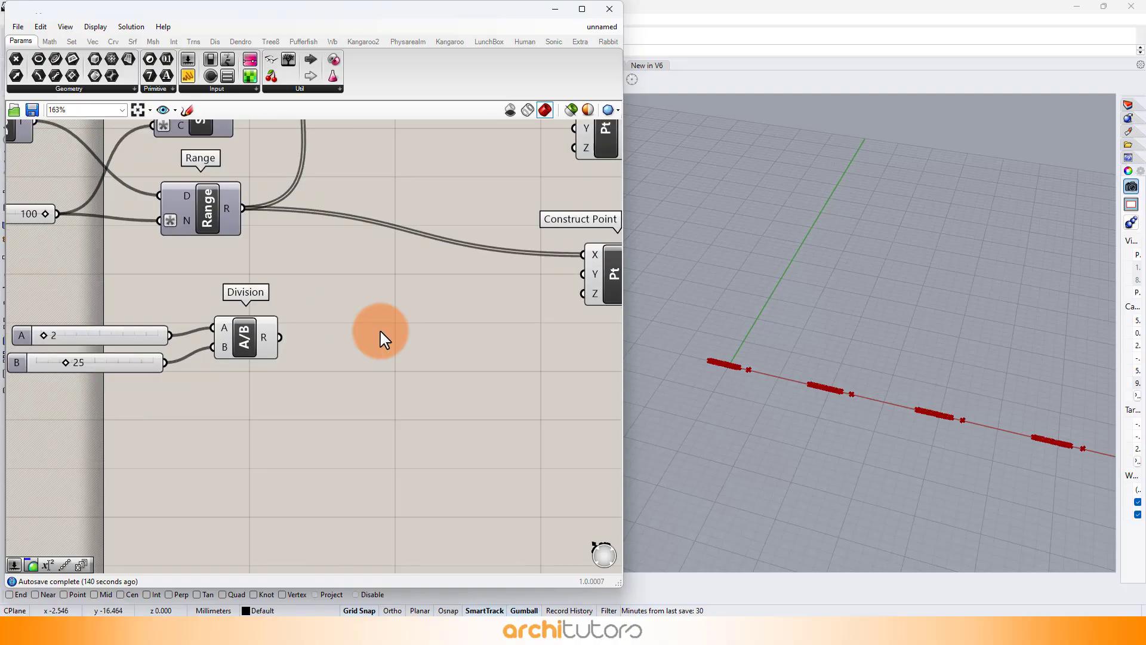
Add a Unit Y component driven by the Division result and move the lower Linear Array down level with it.
{"action": "double_click", "coordinate": [381, 332]}
{"action": "type", "text": "unit y"}
{"action": "key", "text": "Return"}
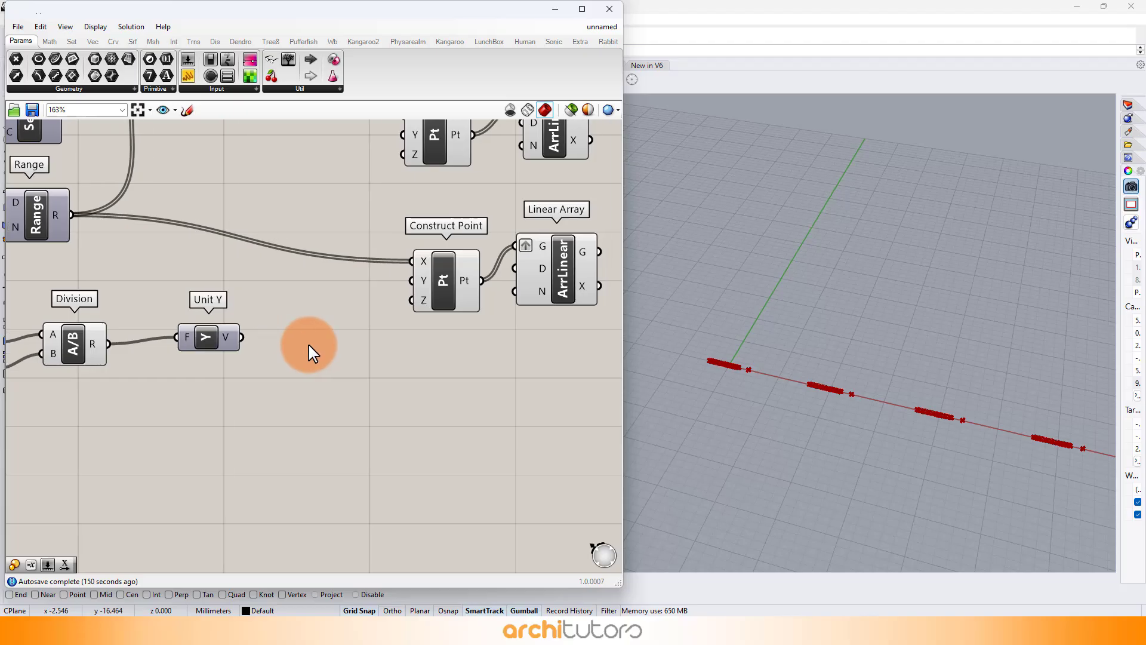
{"action": "left_click", "coordinate": [564, 365]}
{"action": "left_click", "coordinate": [471, 391]}
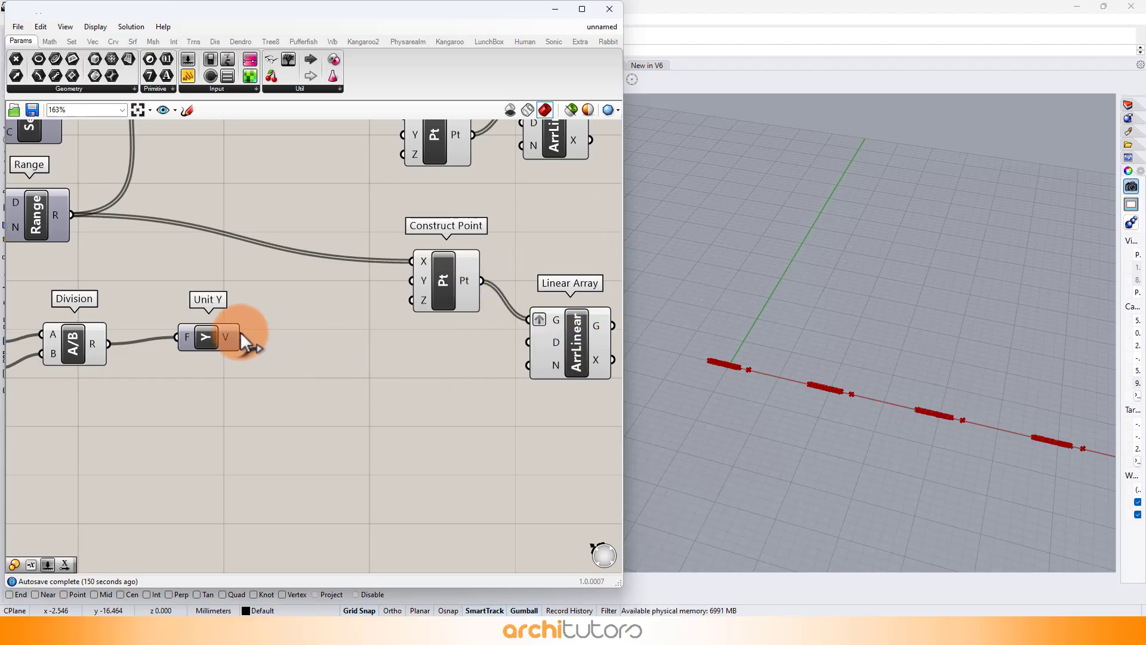
Connect the Unit Y vector to the lower Linear Array's D input and the 25 slider to its N input.
{"action": "mouse_move", "coordinate": [264, 338]}
{"action": "right_mouse_down"}
{"action": "mouse_move", "coordinate": [281, 341]}
{"action": "mouse_move", "coordinate": [235, 346]}
{"action": "mouse_move", "coordinate": [258, 345]}
{"action": "right_mouse_up"}
{"action": "left_click_drag", "start_coordinate": [145, 344], "coordinate": [503, 337]}
{"action": "right_click_drag", "start_coordinate": [331, 318], "coordinate": [294, 238]}
{"action": "scroll", "coordinate": [713, 364], "scroll_direction": "up", "scroll_amount": 10}
{"action": "scroll", "coordinate": [898, 381], "scroll_direction": "down", "scroll_amount": 3}
{"action": "scroll", "coordinate": [345, 267], "scroll_direction": "down", "scroll_amount": 2}
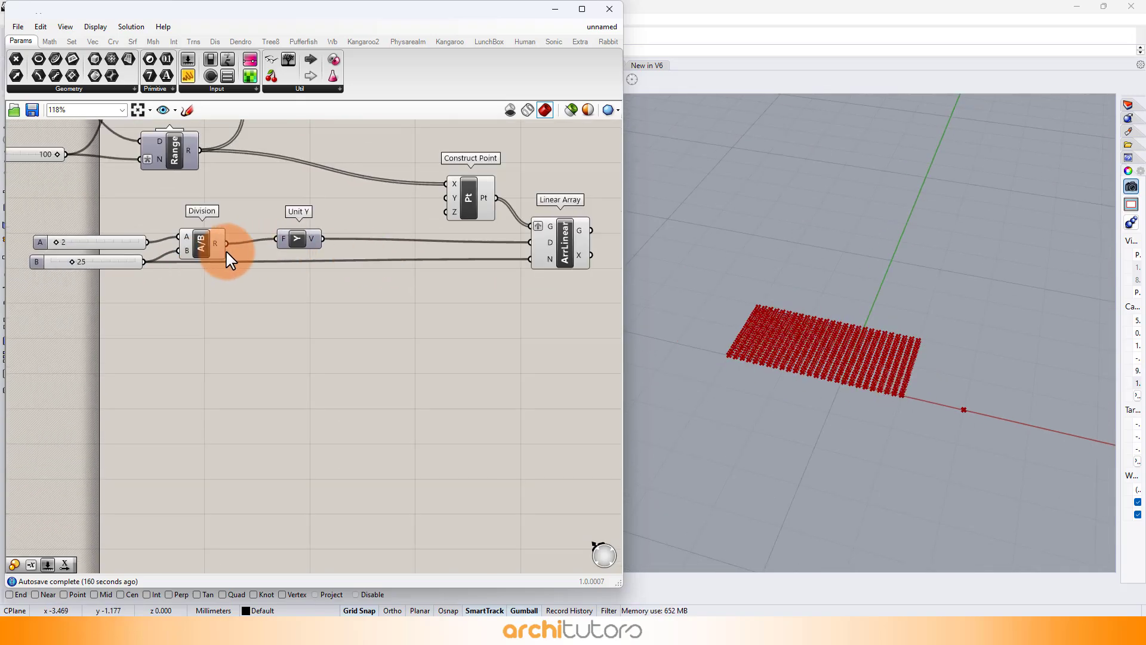
Move the 2 and 25 sliders, Division and Unit Y together slightly down and away from the lower Linear Array.
{"action": "left_click_drag", "start_coordinate": [378, 353], "coordinate": [27, 224]}
{"action": "left_click_drag", "start_coordinate": [294, 254], "coordinate": [267, 289]}
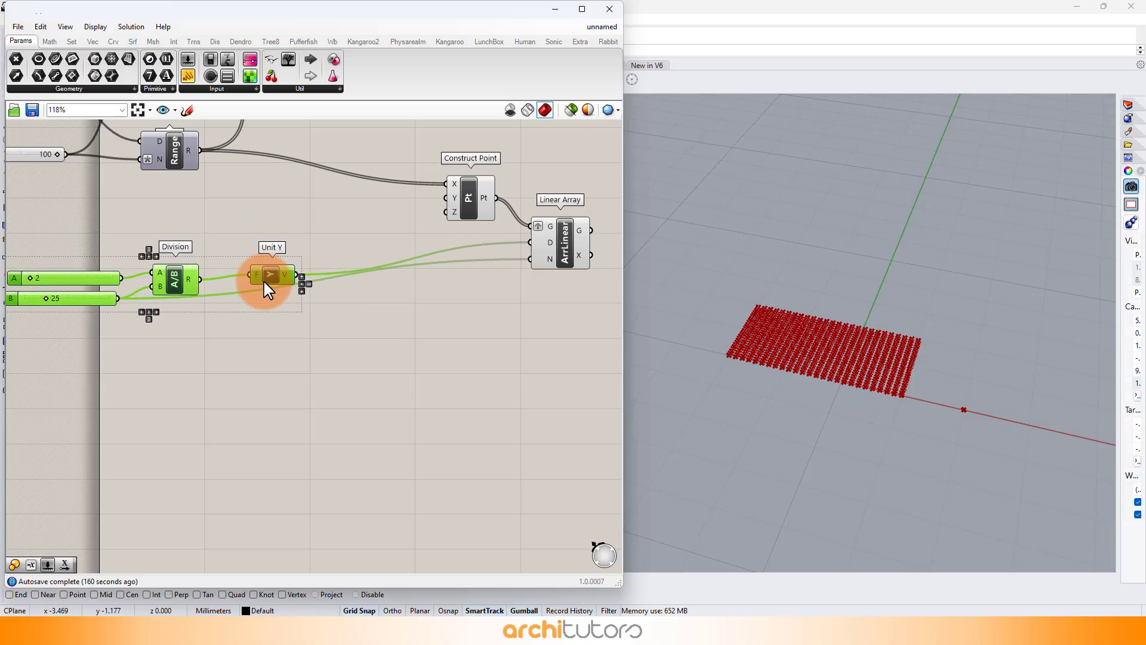
Connect the Unit Y vector to the upper Linear Array's D input and the 25 slider to its N input, aligning it above the lower array.
{"action": "left_click", "coordinate": [293, 315]}
{"action": "left_click", "coordinate": [161, 315]}
{"action": "right_click_drag", "start_coordinate": [162, 314], "coordinate": [151, 345]}
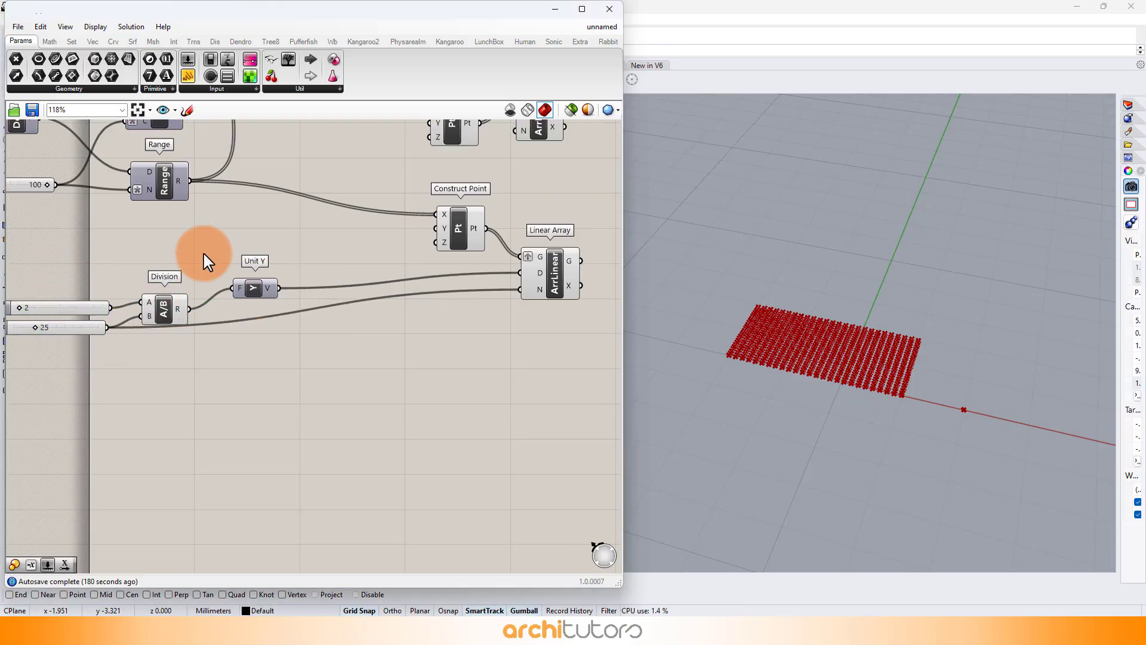
{"action": "right_click_drag", "start_coordinate": [222, 294], "coordinate": [225, 318]}
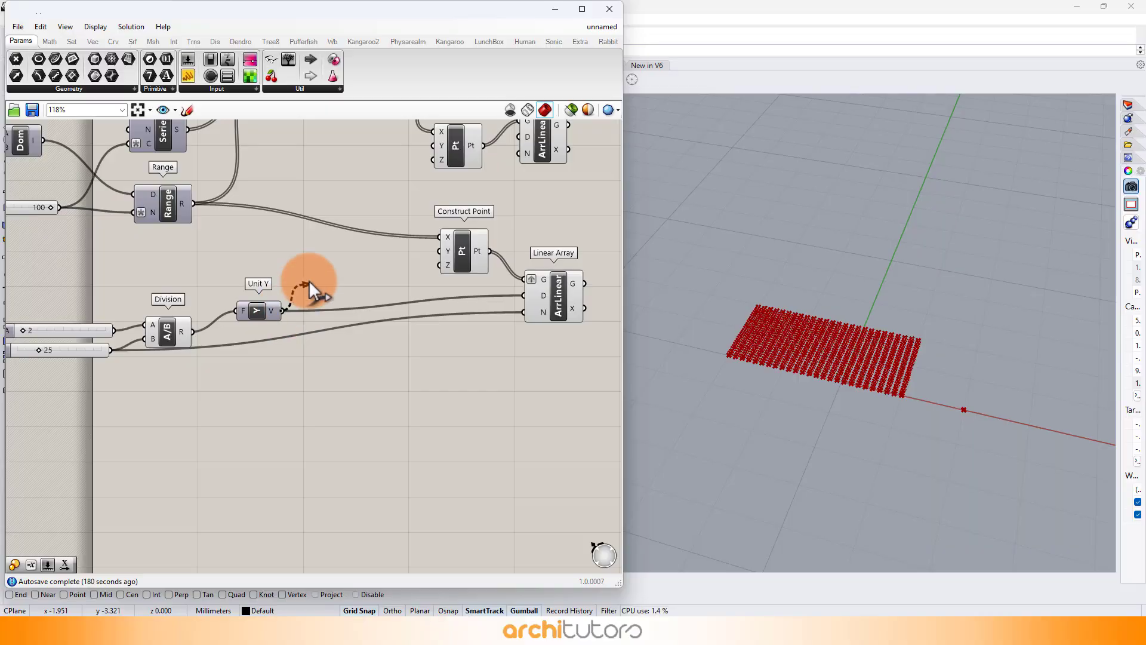
{"action": "left_click_drag", "start_coordinate": [311, 279], "coordinate": [471, 151]}
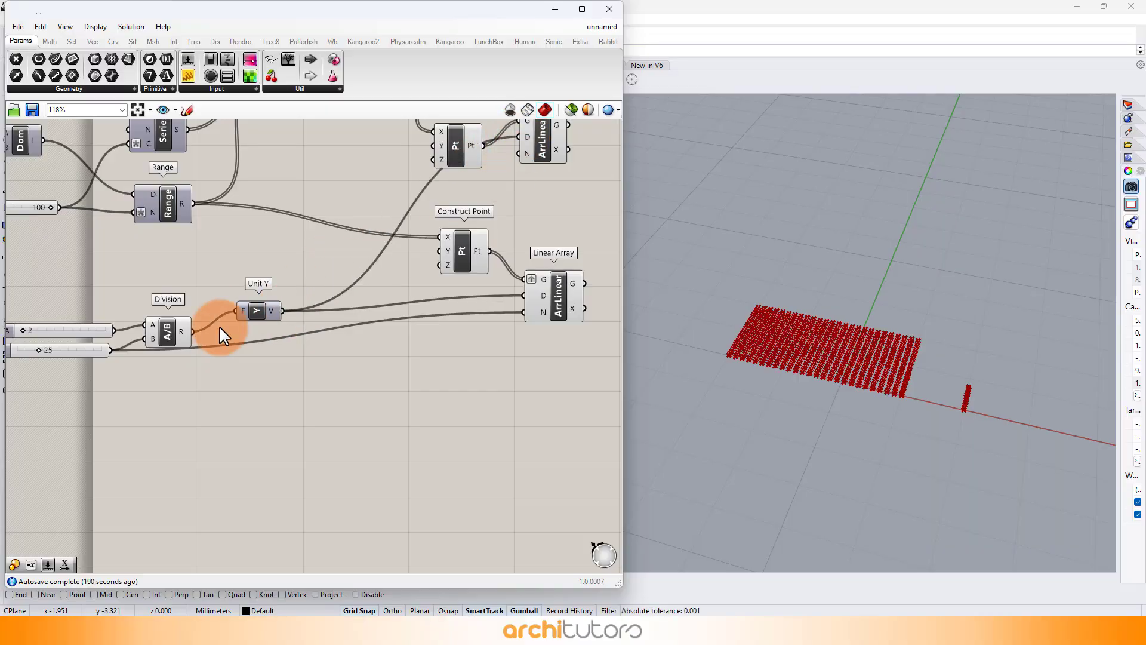
{"action": "left_click_drag", "start_coordinate": [533, 175], "coordinate": [560, 190]}
{"action": "left_click", "coordinate": [557, 295]}
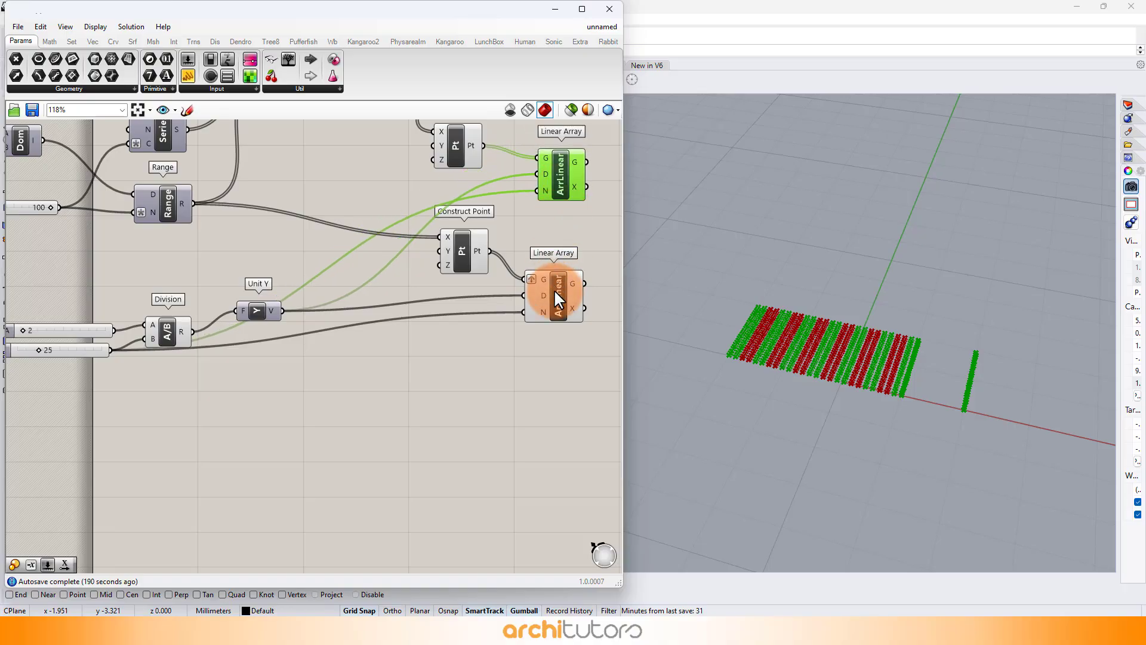
Add a Stream Filter component and place it beyond the two Linear Arrays, between their heights.
{"action": "left_click", "coordinate": [494, 375]}
{"action": "right_click_drag", "start_coordinate": [494, 375], "coordinate": [410, 391]}
{"action": "left_click_drag", "start_coordinate": [446, 199], "coordinate": [392, 356]}
{"action": "left_click", "coordinate": [472, 339]}
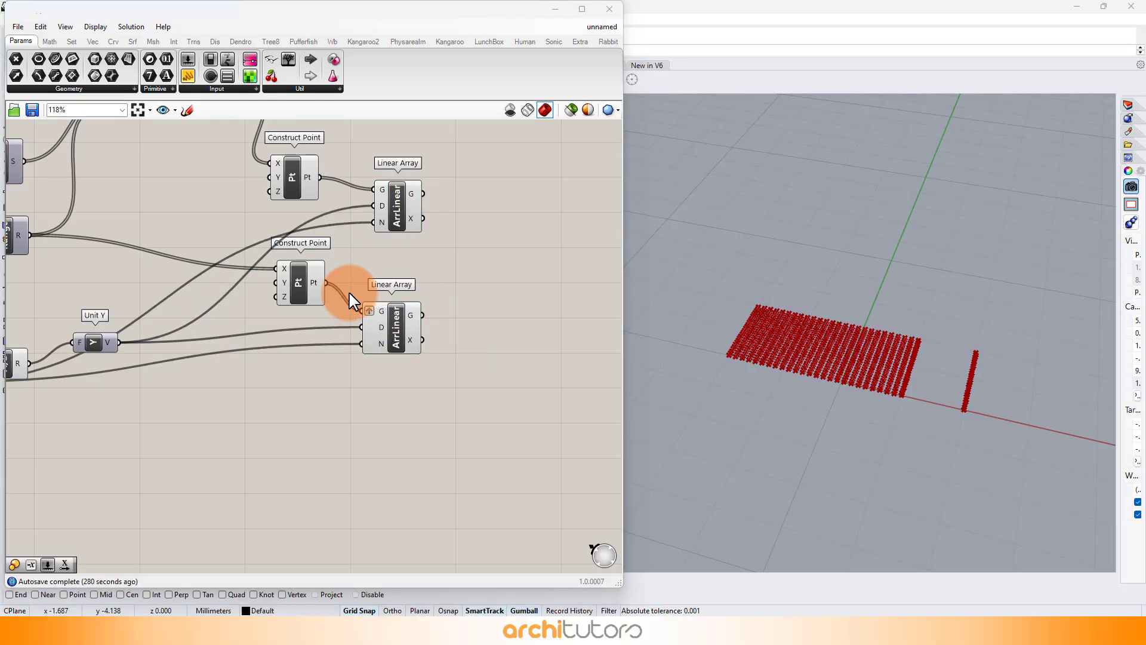
{"action": "right_click_drag", "start_coordinate": [366, 317], "coordinate": [274, 310]}
{"action": "scroll", "coordinate": [274, 310], "scroll_direction": "up", "scroll_amount": 2}
{"action": "double_click", "coordinate": [389, 269]}
{"action": "type", "text": "fil"}
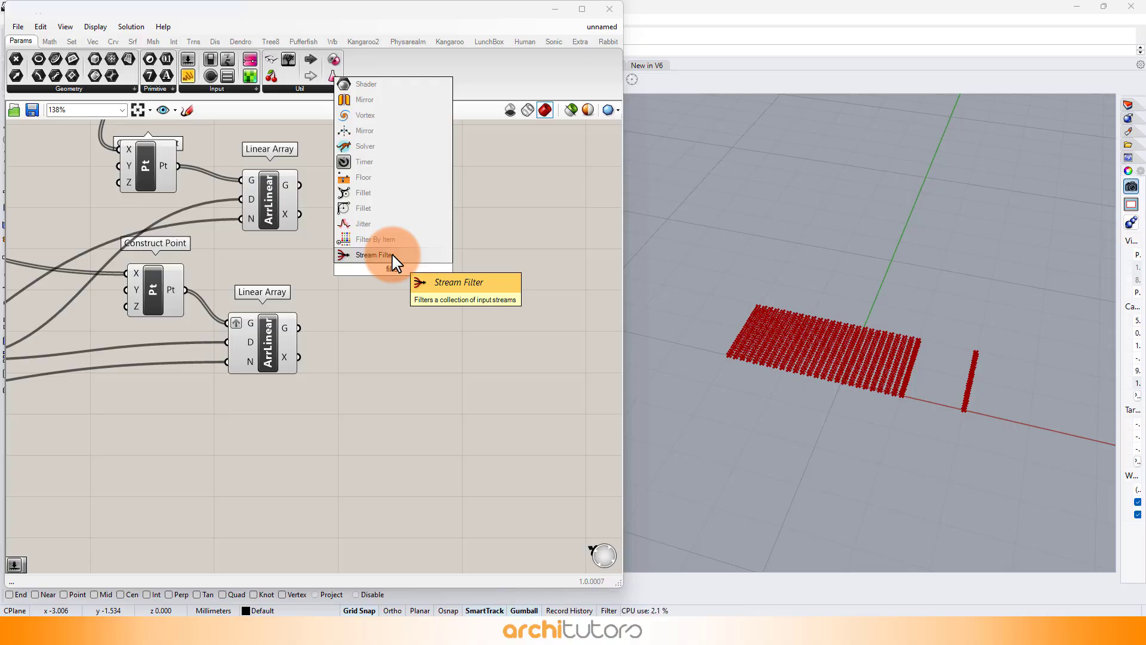
{"action": "left_click", "coordinate": [392, 255]}
{"action": "left_click_drag", "start_coordinate": [392, 253], "coordinate": [460, 263]}
{"action": "left_click", "coordinate": [409, 353]}
{"action": "scroll", "coordinate": [300, 212], "scroll_direction": "up", "scroll_amount": 1}
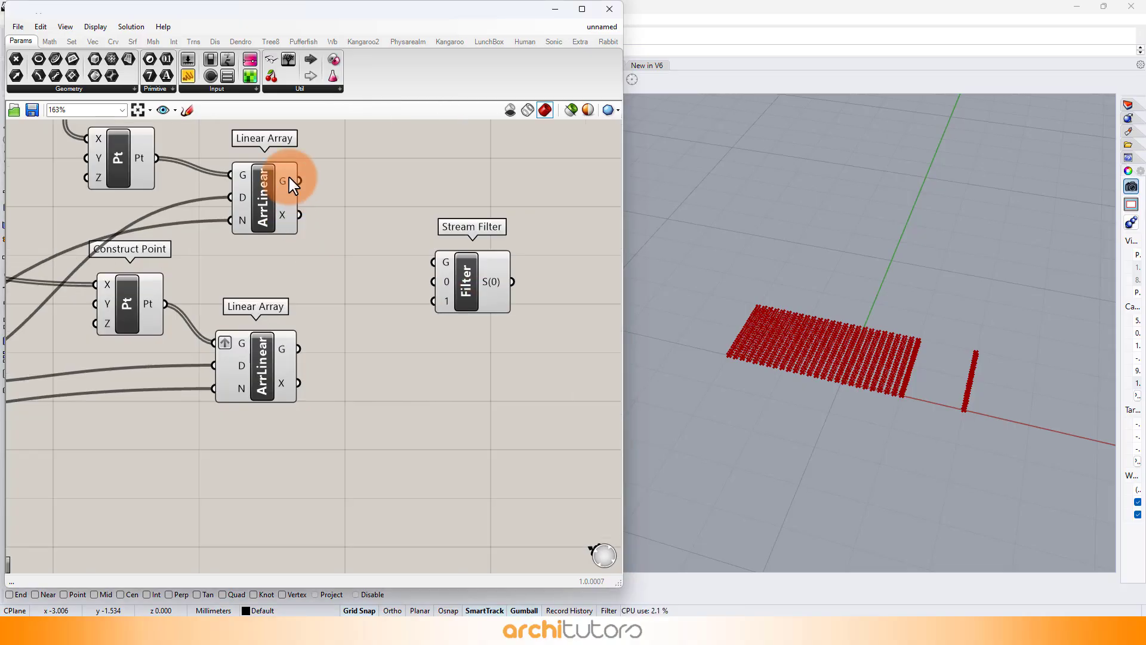
Flatten the G outputs of both Linear Array components.
{"action": "right_click", "coordinate": [291, 179]}
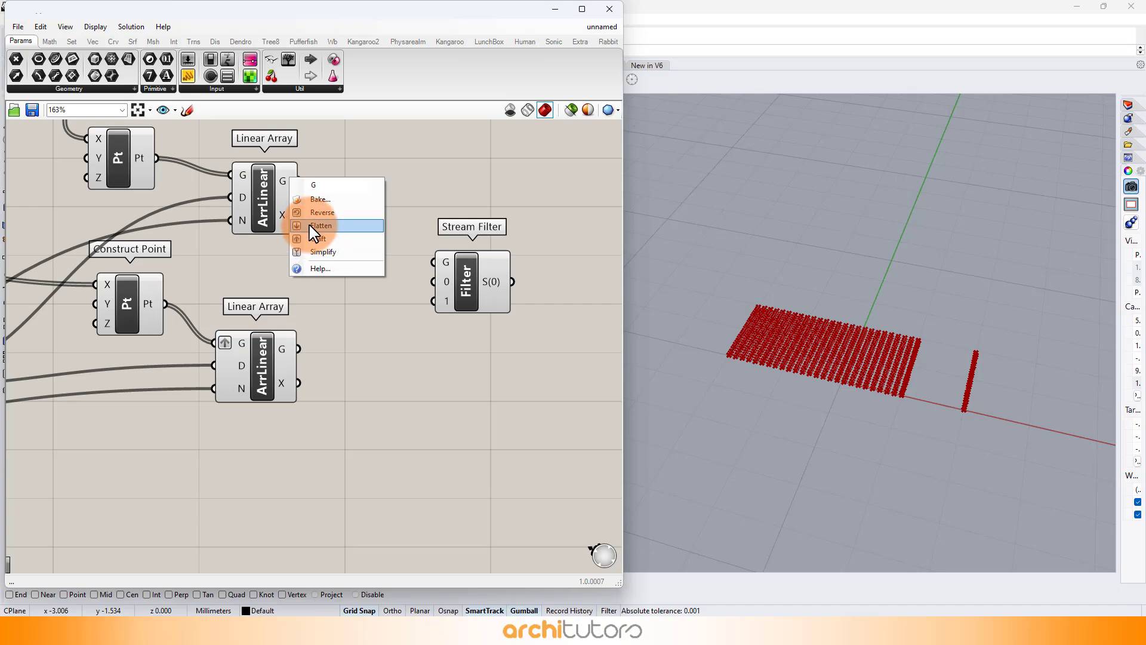
{"action": "left_click", "coordinate": [316, 225]}
{"action": "right_click", "coordinate": [292, 357]}
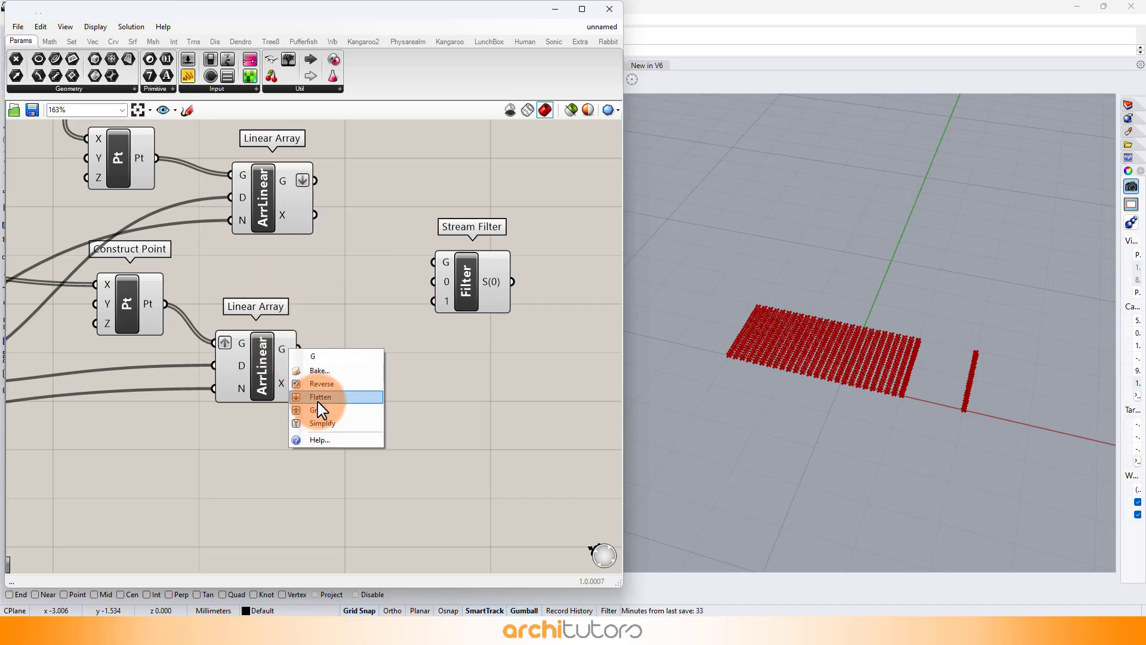
{"action": "left_click", "coordinate": [319, 402]}
Connect the upper Linear Array's G output to Stream Filter input 1 and the lower Linear Array's G output to input 0.
{"action": "left_click_drag", "start_coordinate": [316, 180], "coordinate": [324, 185]}
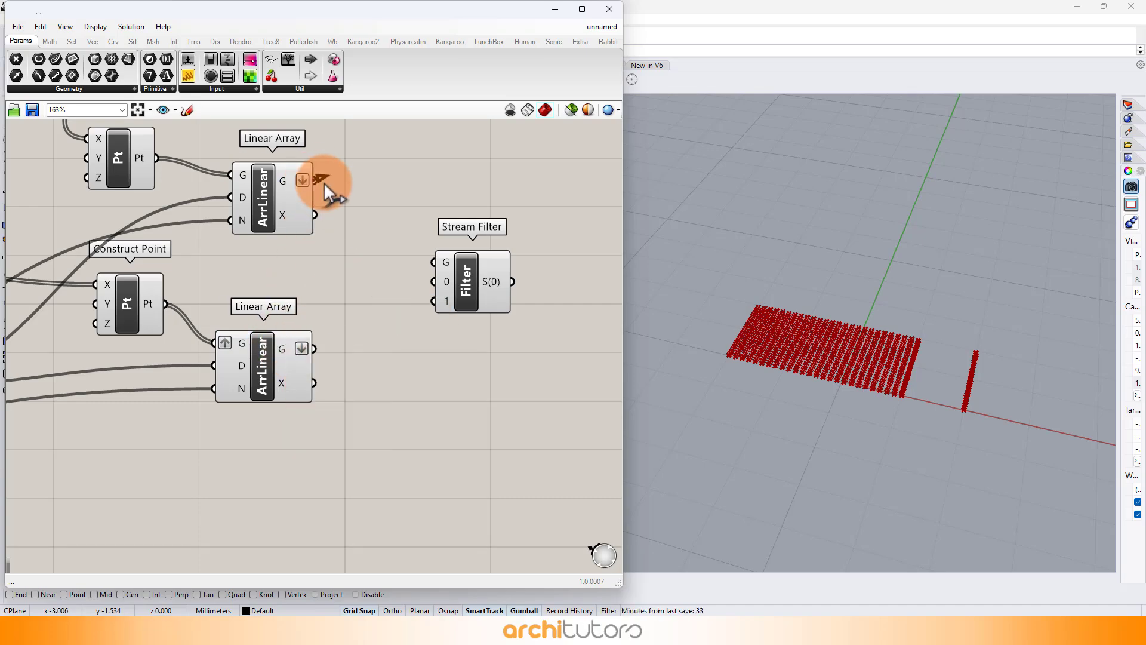
{"action": "left_click_drag", "start_coordinate": [422, 303], "coordinate": [425, 303]}
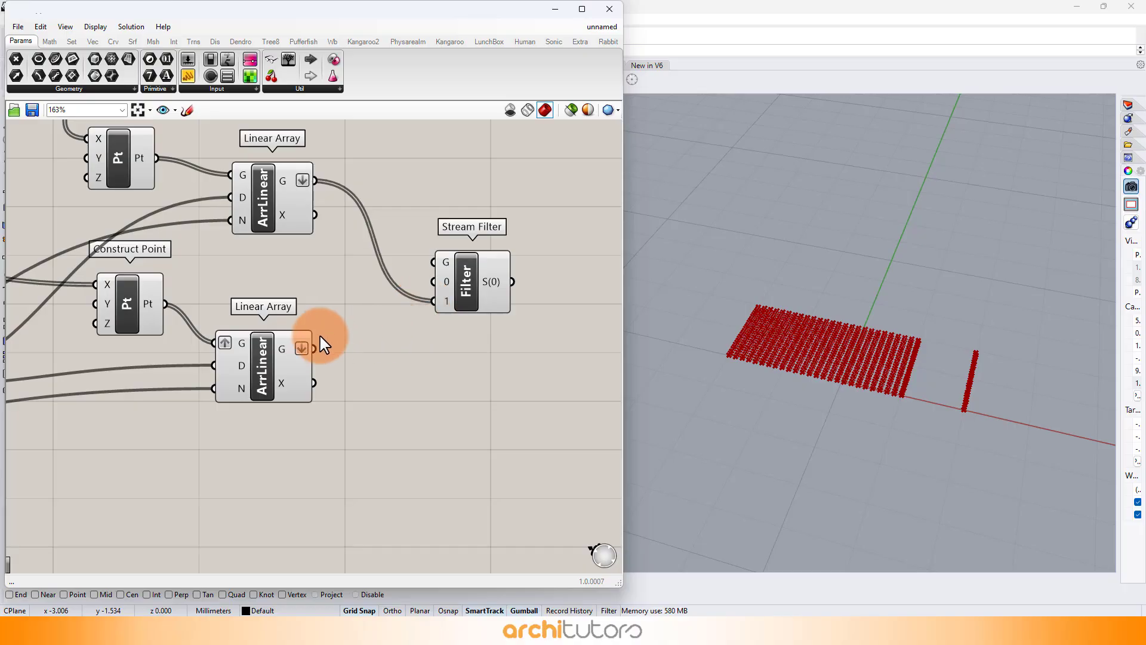
{"action": "left_click", "coordinate": [461, 281]}
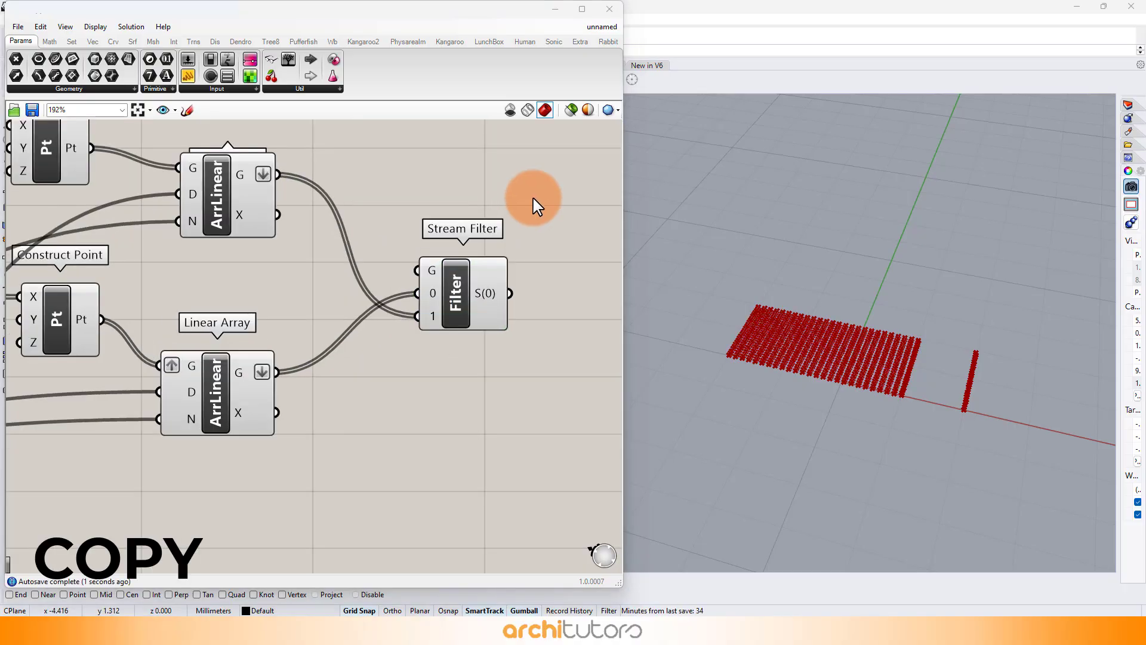
Duplicate the Stream Filter and place the copy above the original.
{"action": "left_click", "coordinate": [481, 289]}
{"action": "key", "text": "ctrl+c"}
{"action": "key", "text": "ctrl+v"}
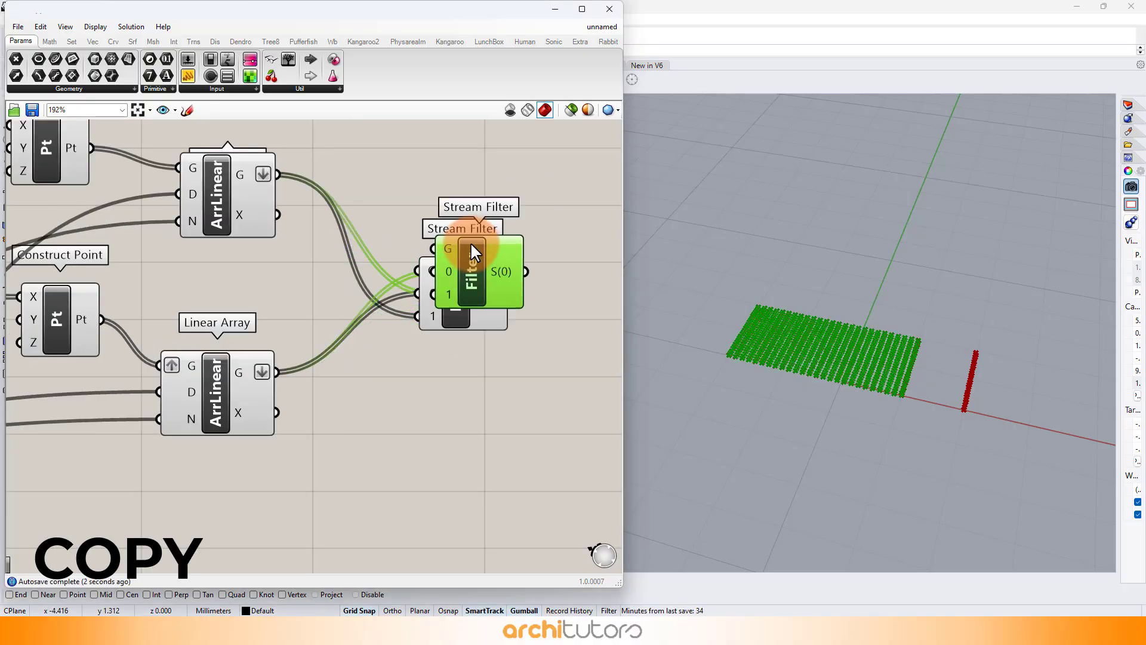
{"action": "left_click_drag", "start_coordinate": [471, 243], "coordinate": [507, 139]}
Rewire the copied Stream Filter with the Steps slider in input 1 and the Range output in input 0.
{"action": "scroll", "coordinate": [561, 278], "scroll_direction": "down", "scroll_amount": 4}
{"action": "right_click_drag", "start_coordinate": [196, 243], "coordinate": [417, 235]}
{"action": "scroll", "coordinate": [166, 268], "scroll_direction": "up", "scroll_amount": 1}
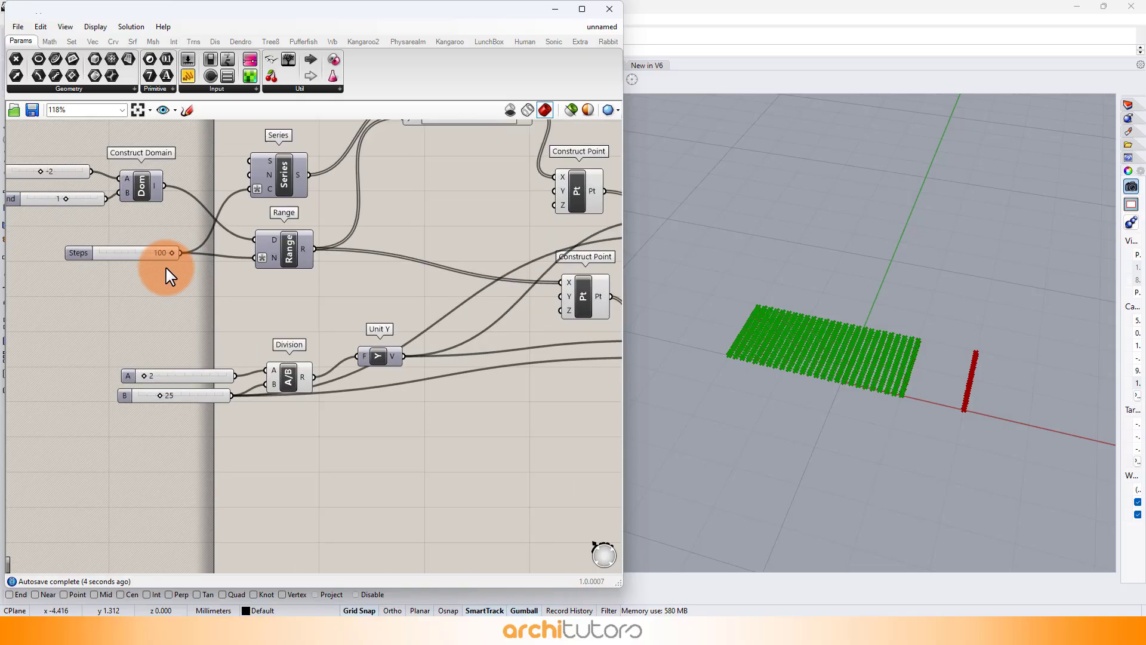
{"action": "left_click_drag", "start_coordinate": [183, 255], "coordinate": [564, 215]}
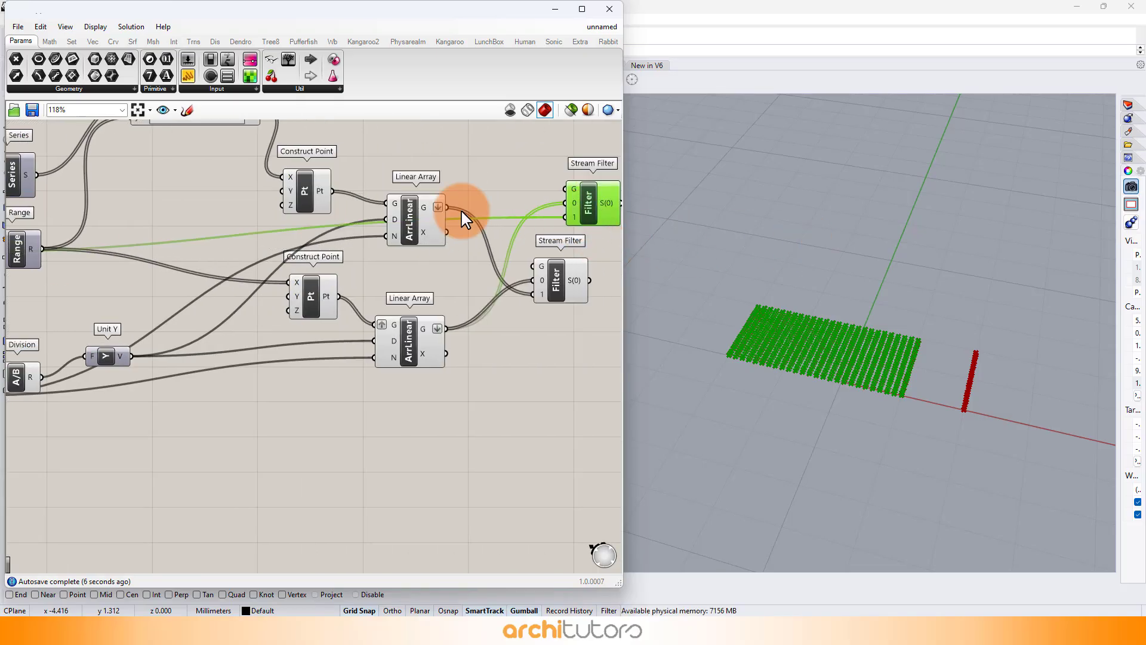
{"action": "right_click_drag", "start_coordinate": [109, 218], "coordinate": [187, 234]}
{"action": "left_click_drag", "start_coordinate": [612, 213], "coordinate": [509, 210]}
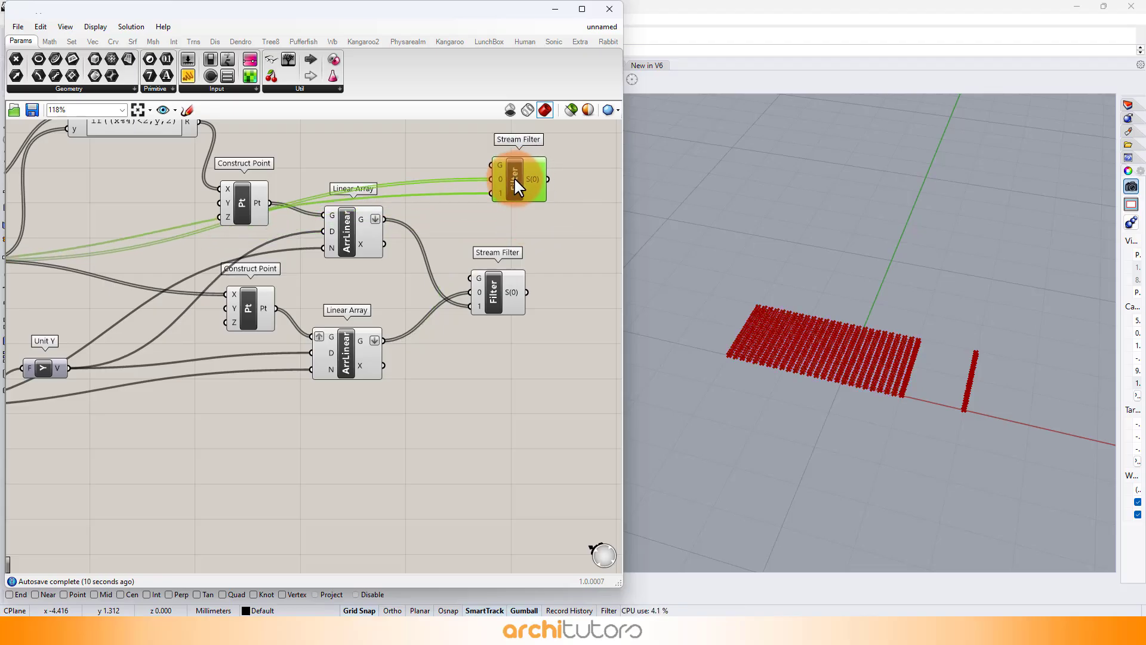
Move the Range component slightly down and line up the two Stream Filters vertically.
{"action": "scroll", "coordinate": [508, 175], "scroll_direction": "down", "scroll_amount": 2}
{"action": "left_click_drag", "start_coordinate": [33, 251], "coordinate": [33, 269]}
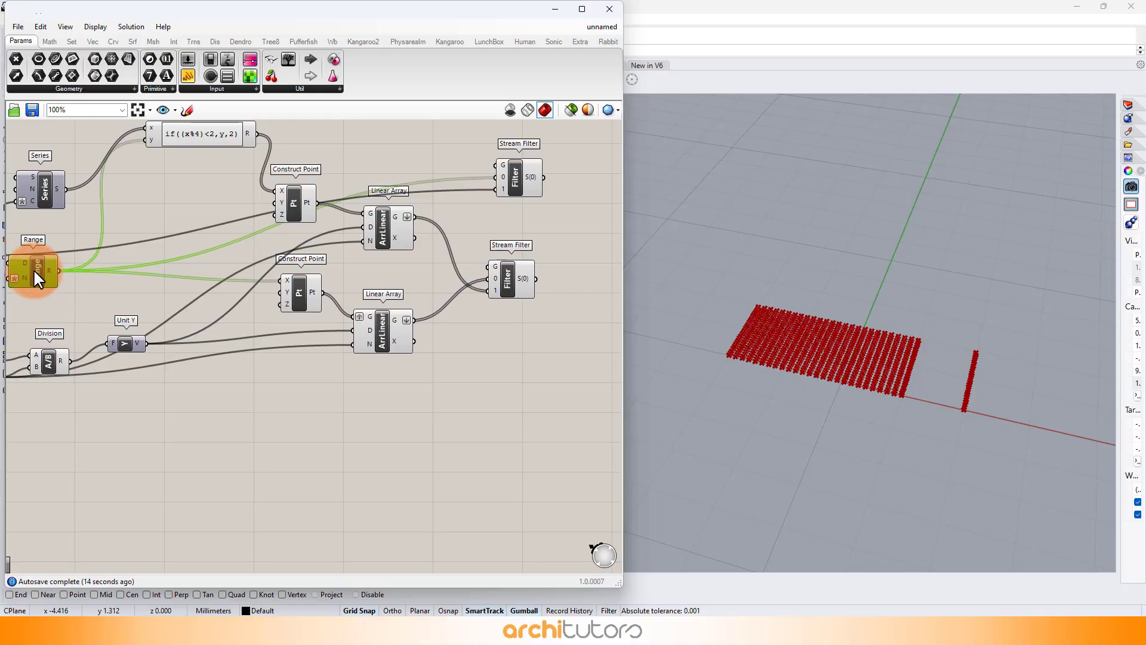
{"action": "scroll", "coordinate": [557, 166], "scroll_direction": "up", "scroll_amount": 5}
{"action": "scroll", "coordinate": [356, 242], "scroll_direction": "down", "scroll_amount": 3}
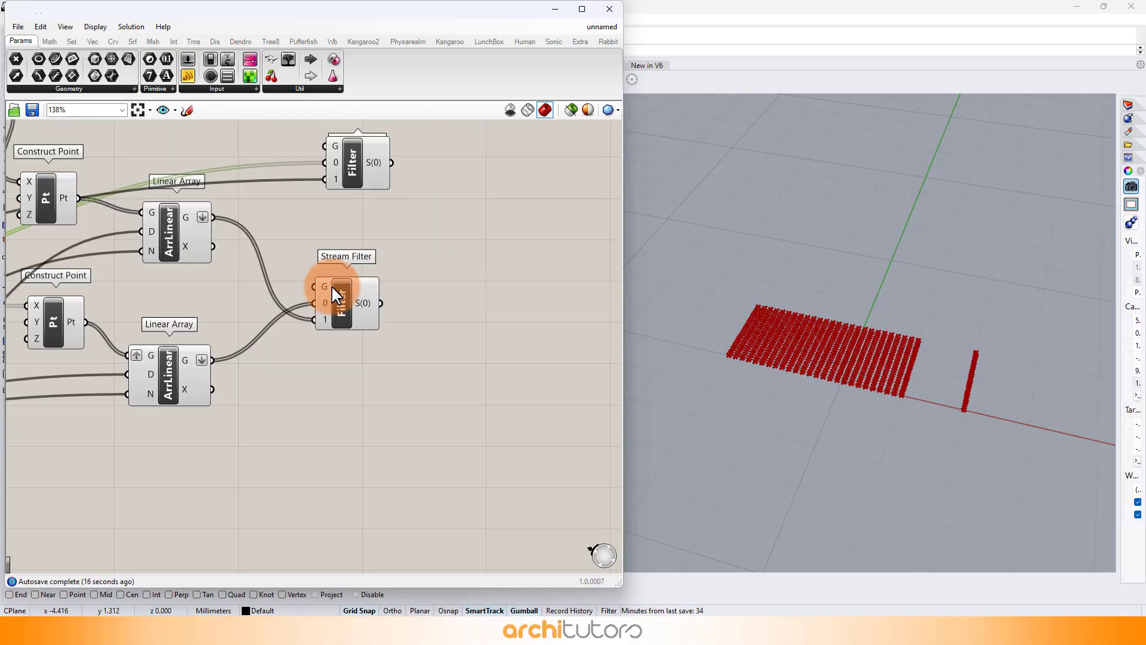
{"action": "left_click", "coordinate": [337, 292]}
{"action": "left_click", "coordinate": [354, 159]}
{"action": "left_click", "coordinate": [449, 281]}
Add a Point parameter fed by the lower Stream Filter's output.
{"action": "scroll", "coordinate": [220, 282], "scroll_direction": "down", "scroll_amount": 2}
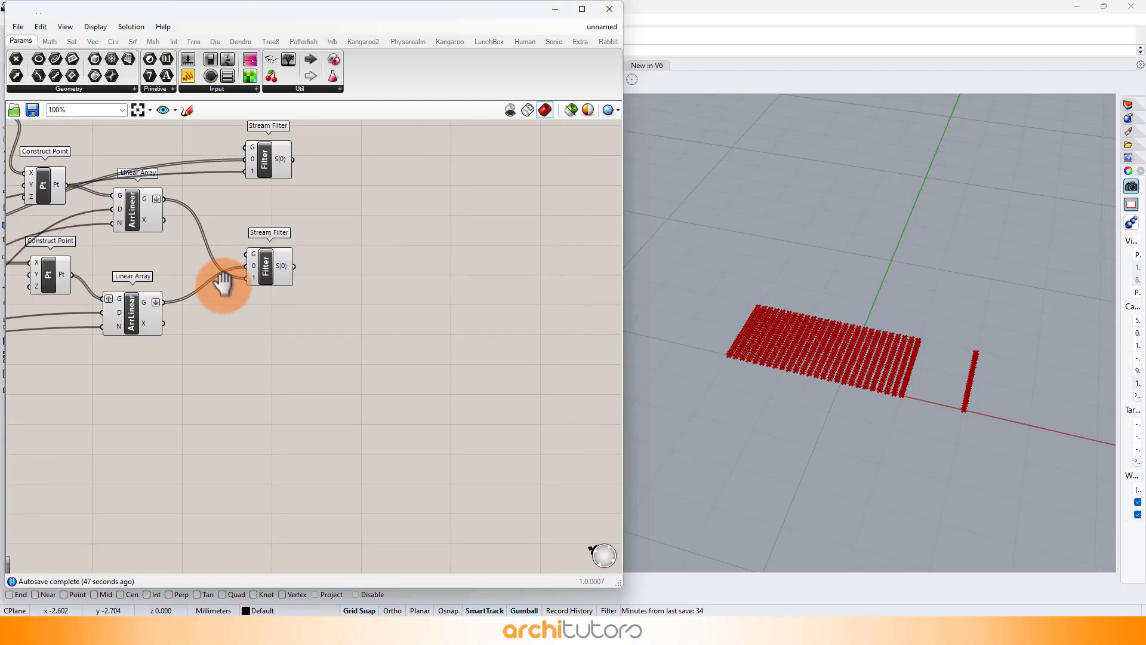
{"action": "double_click", "coordinate": [333, 319]}
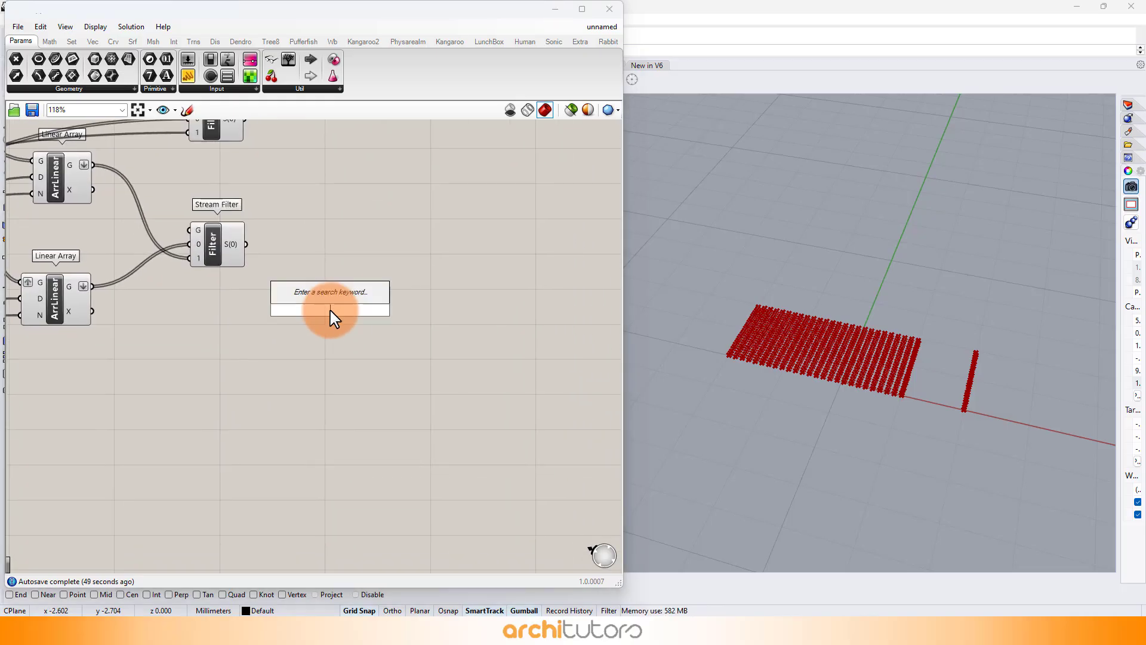
{"action": "type", "text": "point"}
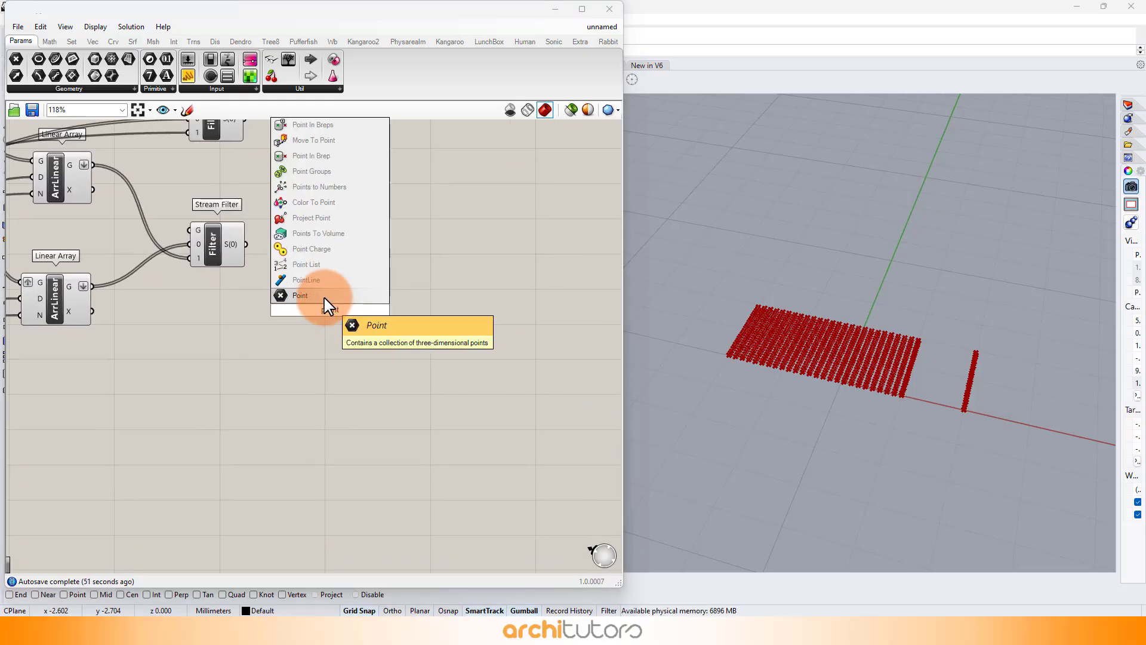
{"action": "left_click", "coordinate": [325, 296]}
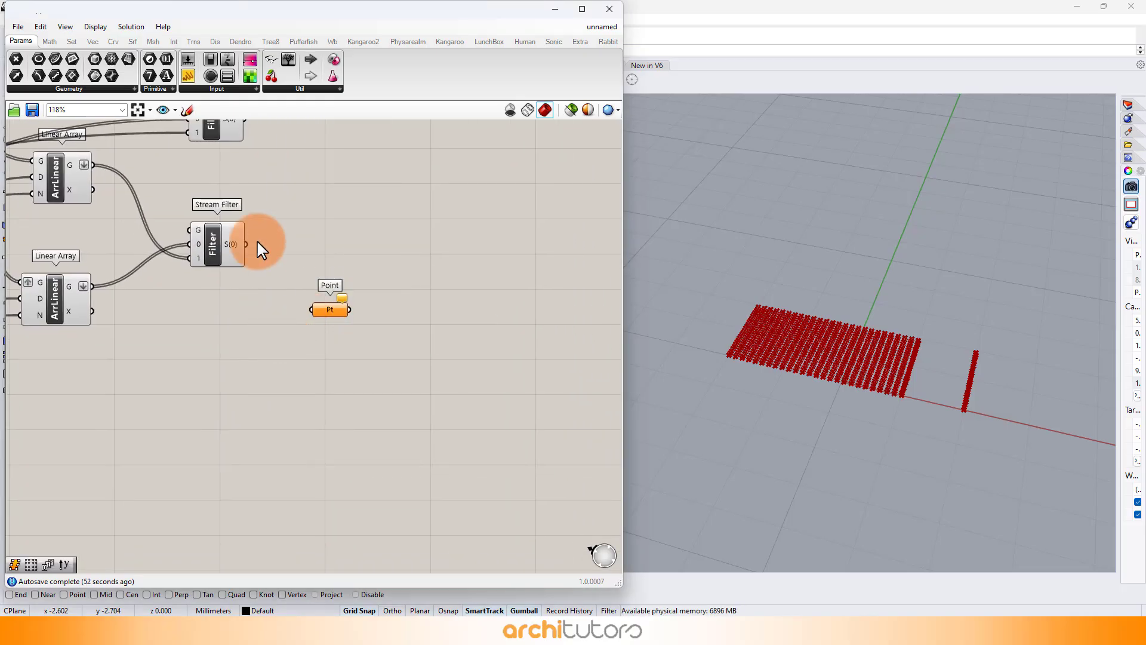
Add a PerlinNoise component and connect the Point parameter to its Pt input.
{"action": "double_click", "coordinate": [402, 333]}
{"action": "type", "text": "perlin"}
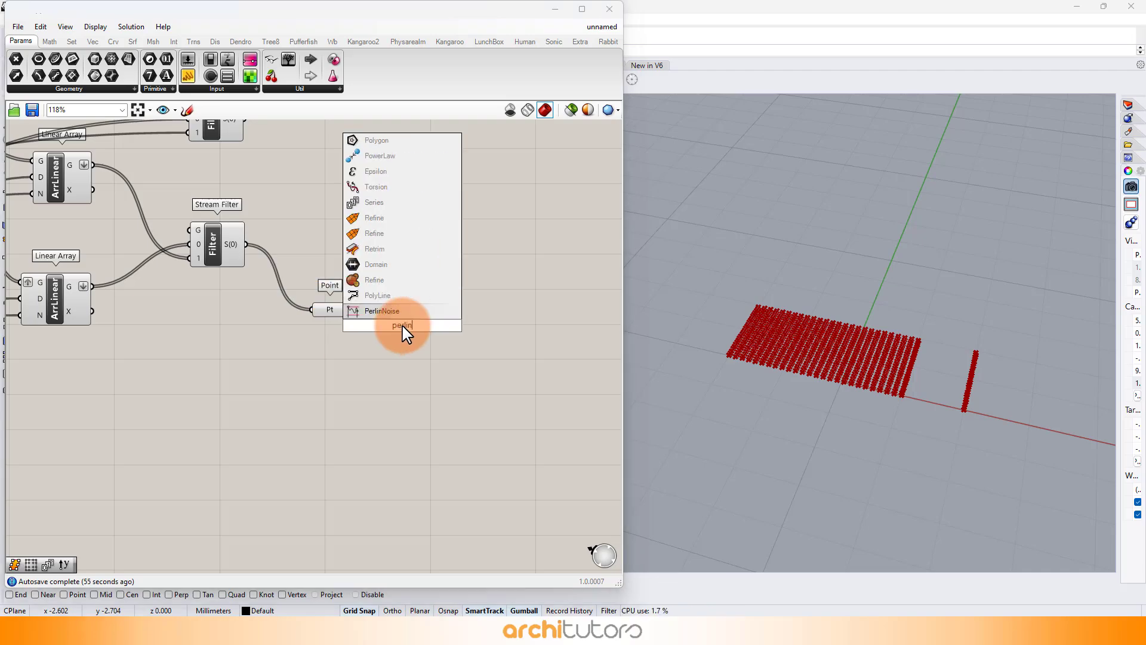
{"action": "left_click", "coordinate": [382, 311]}
{"action": "scroll", "coordinate": [404, 328], "scroll_direction": "up", "scroll_amount": 2}
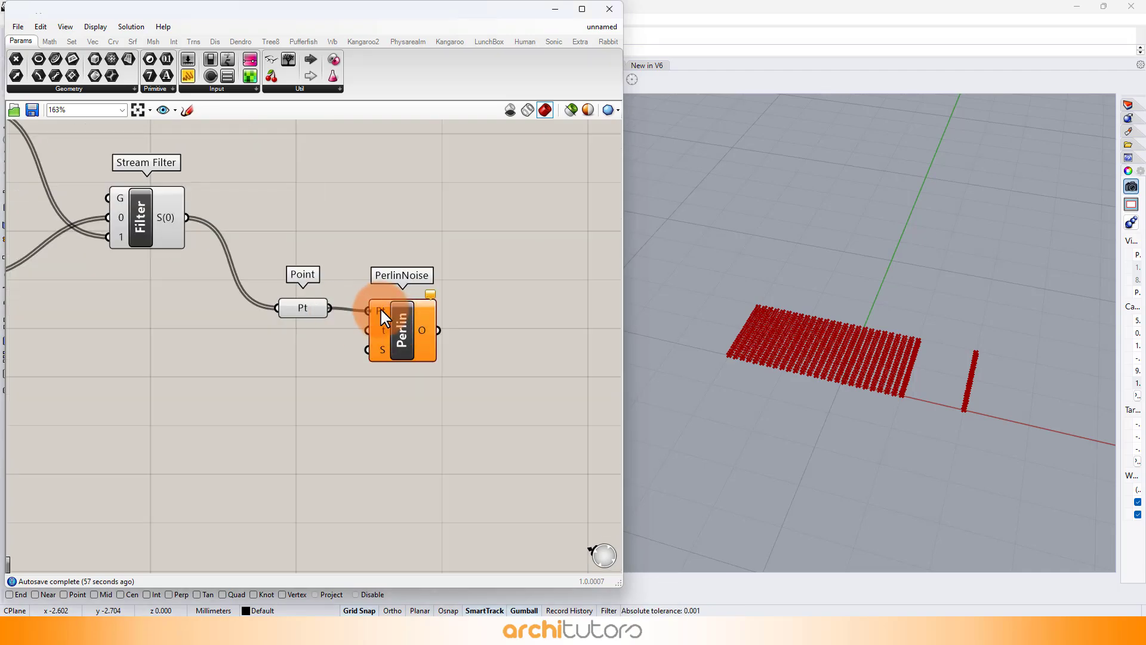
Add an Addition component beyond PerlinNoise and connect the noise output O to its A input.
{"action": "double_click", "coordinate": [474, 338]}
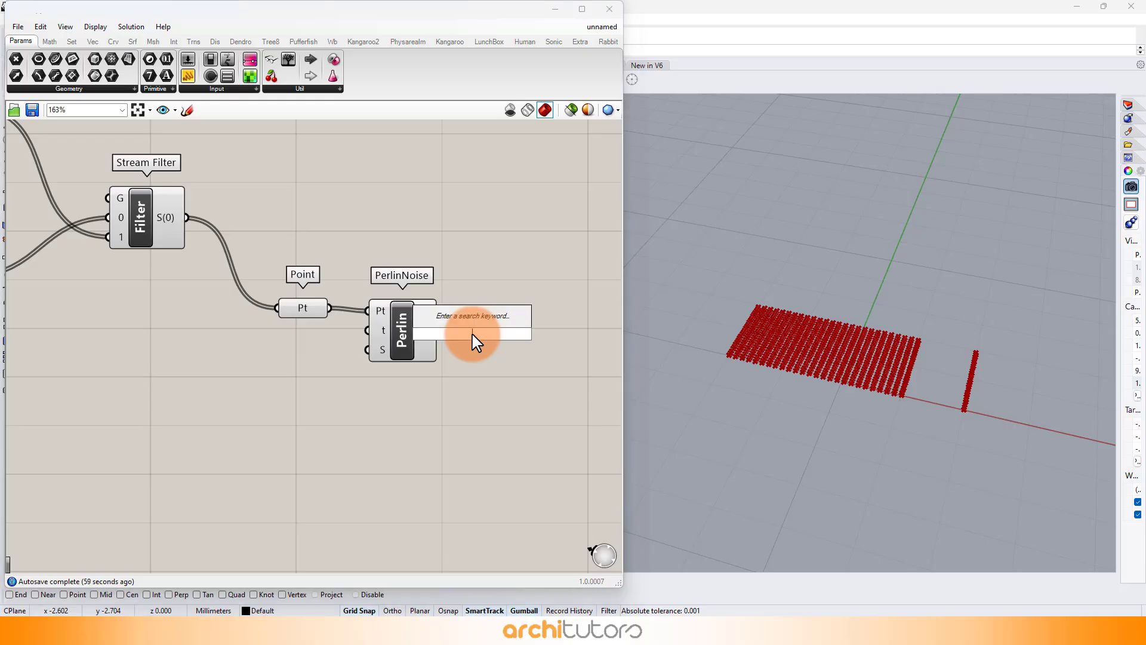
{"action": "type", "text": "addi"}
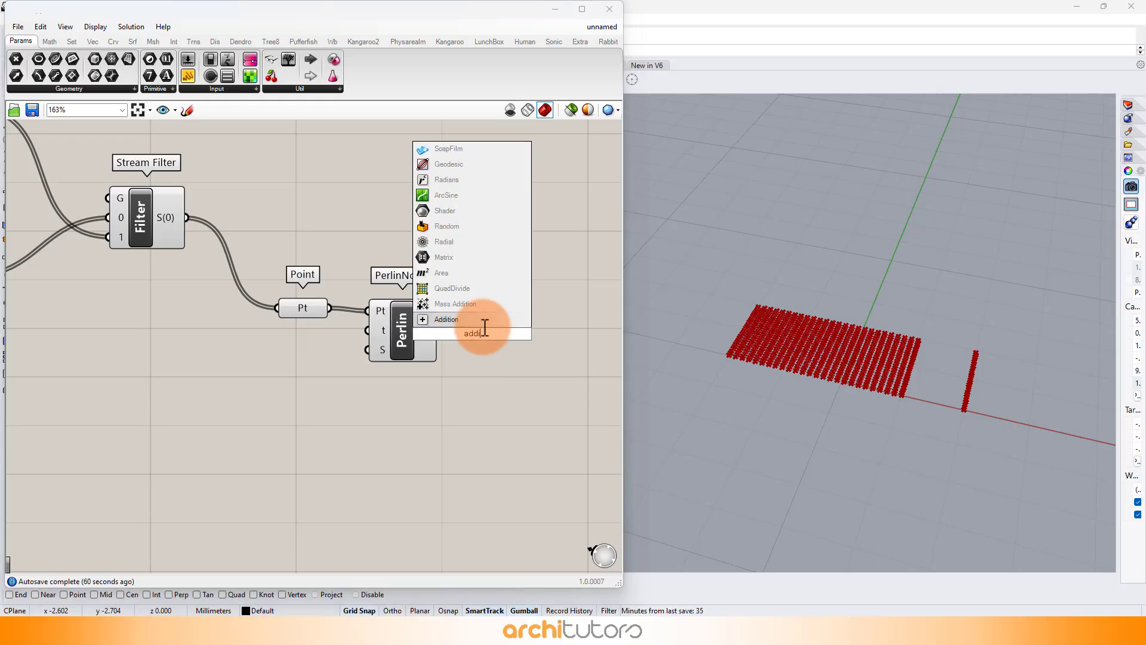
{"action": "left_click", "coordinate": [485, 324]}
{"action": "left_click_drag", "start_coordinate": [474, 328], "coordinate": [544, 363]}
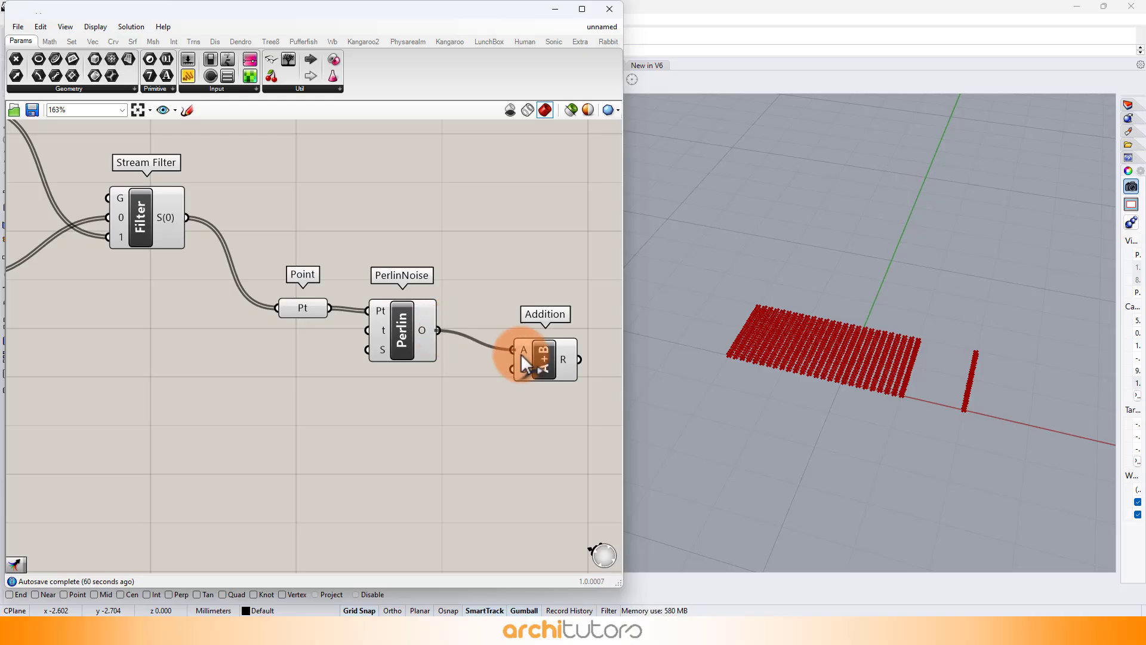
{"action": "scroll", "coordinate": [547, 362], "scroll_direction": "up", "scroll_amount": 1}
{"action": "right_click_drag", "start_coordinate": [522, 415], "coordinate": [379, 370]}
{"action": "left_click_drag", "start_coordinate": [408, 314], "coordinate": [424, 300]}
{"action": "left_click", "coordinate": [277, 435]}
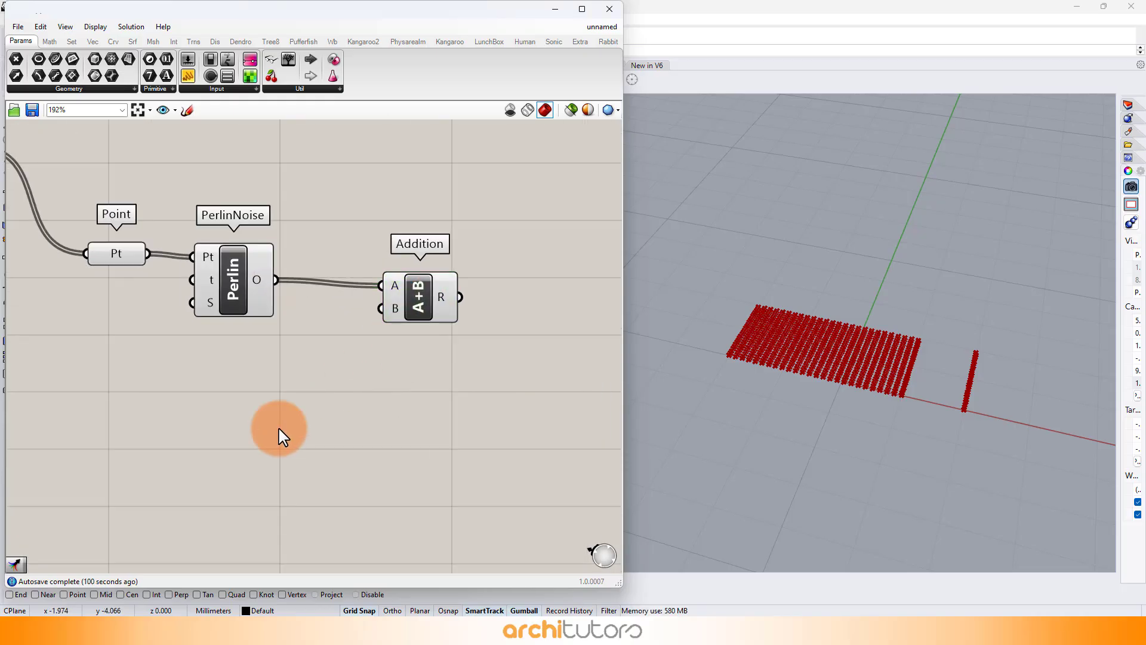
Add a SimplexNoise component, feeding its Pt input from the Point parameter and its output into the Addition's B input.
{"action": "double_click", "coordinate": [202, 439]}
{"action": "type", "text": "simpl"}
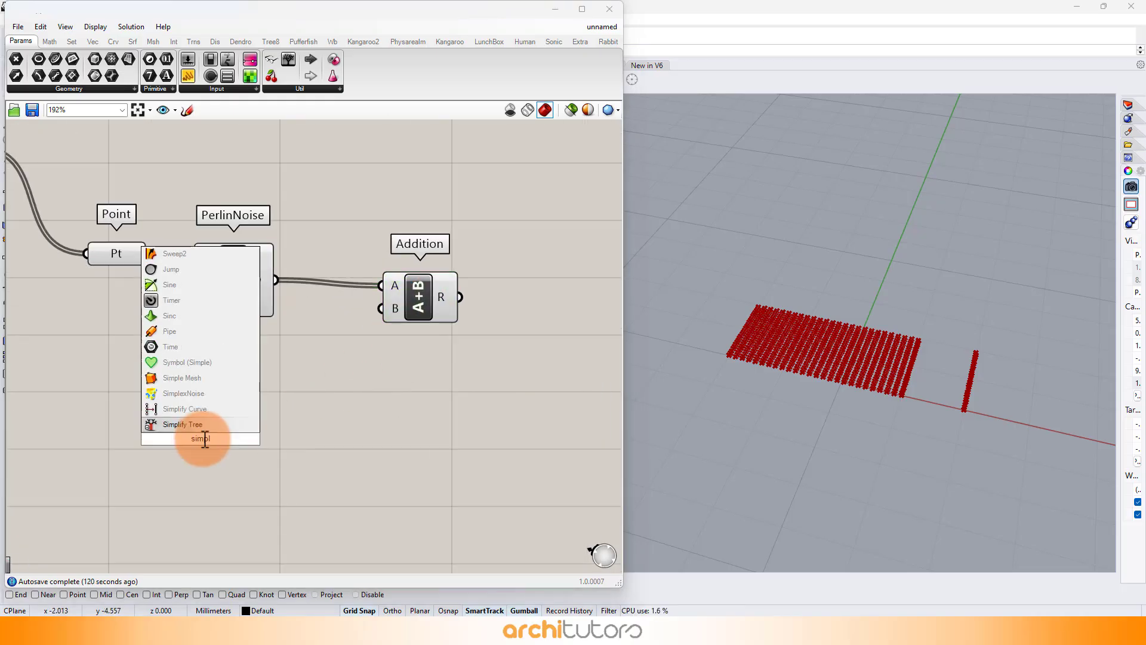
{"action": "type", "text": "e"}
{"action": "key", "text": "Return"}
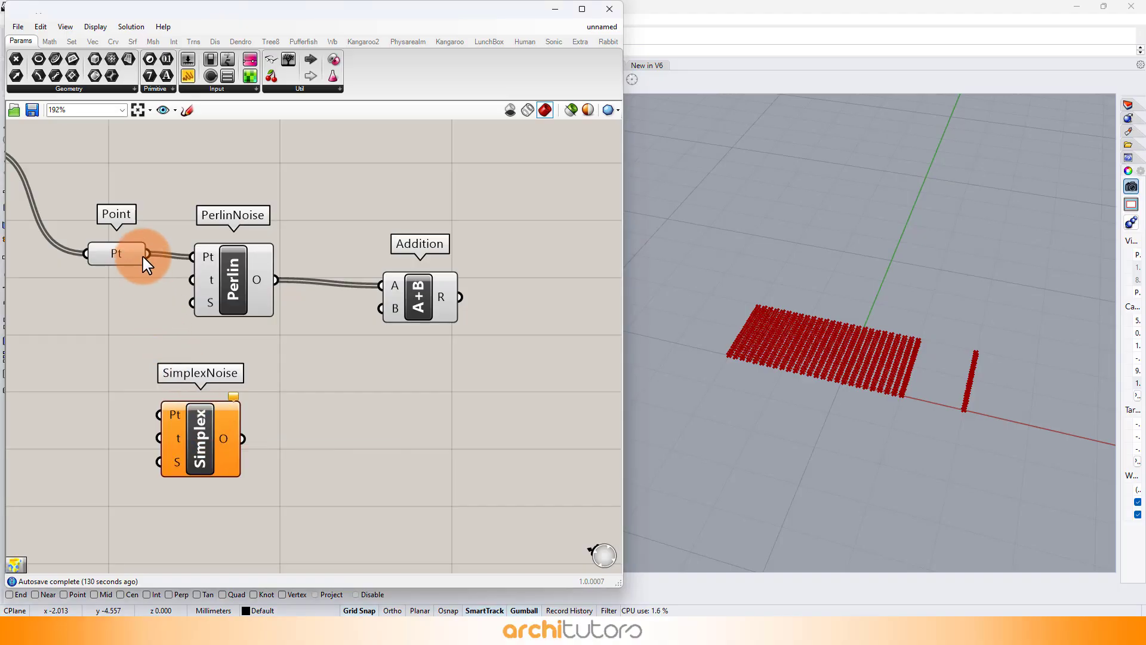
{"action": "left_click_drag", "start_coordinate": [147, 253], "coordinate": [427, 301]}
{"action": "left_click", "coordinate": [315, 409]}
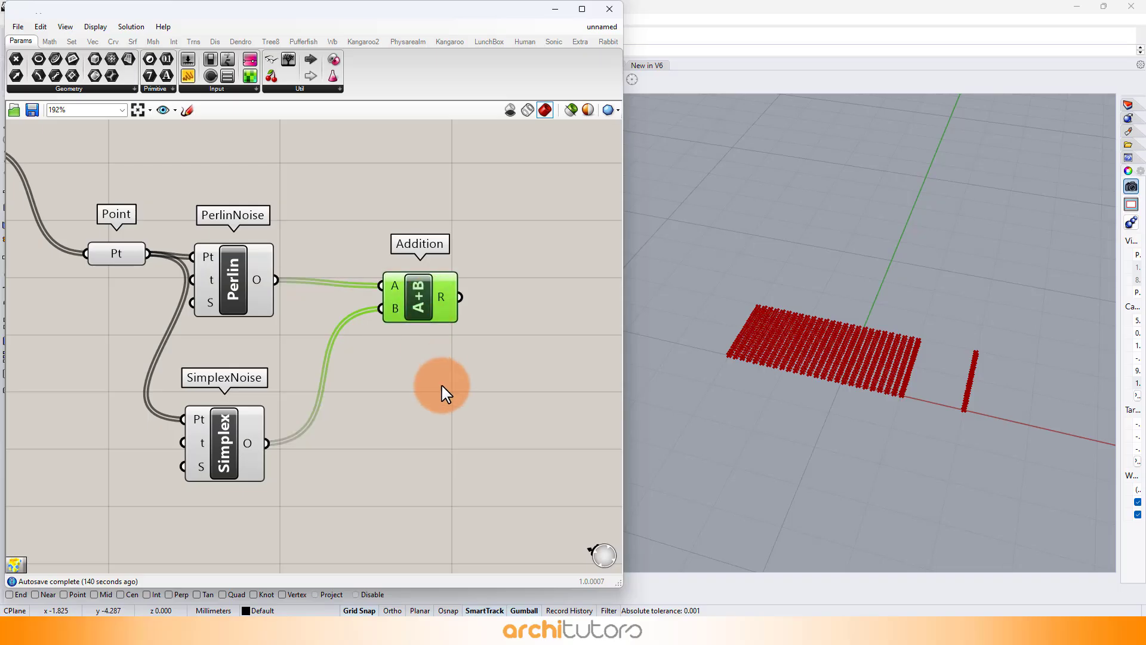
Add another Stream Filter beyond the Addition component and give it a third stream input, 2.
{"action": "double_click", "coordinate": [553, 346]}
{"action": "type", "text": "filter"}
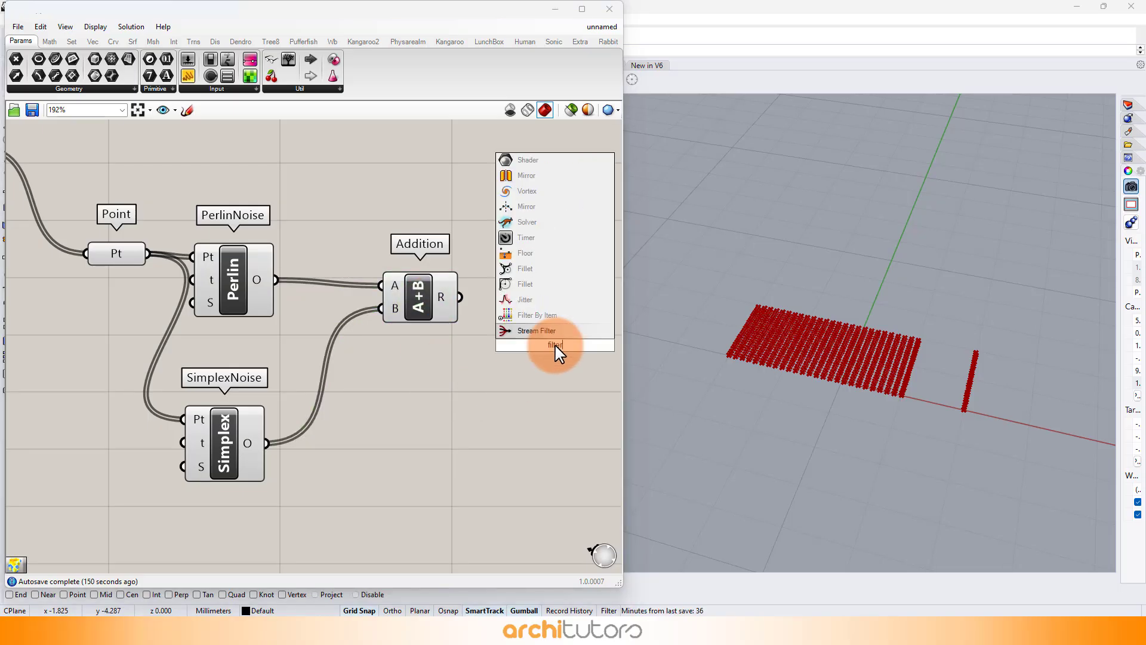
{"action": "left_click", "coordinate": [550, 330]}
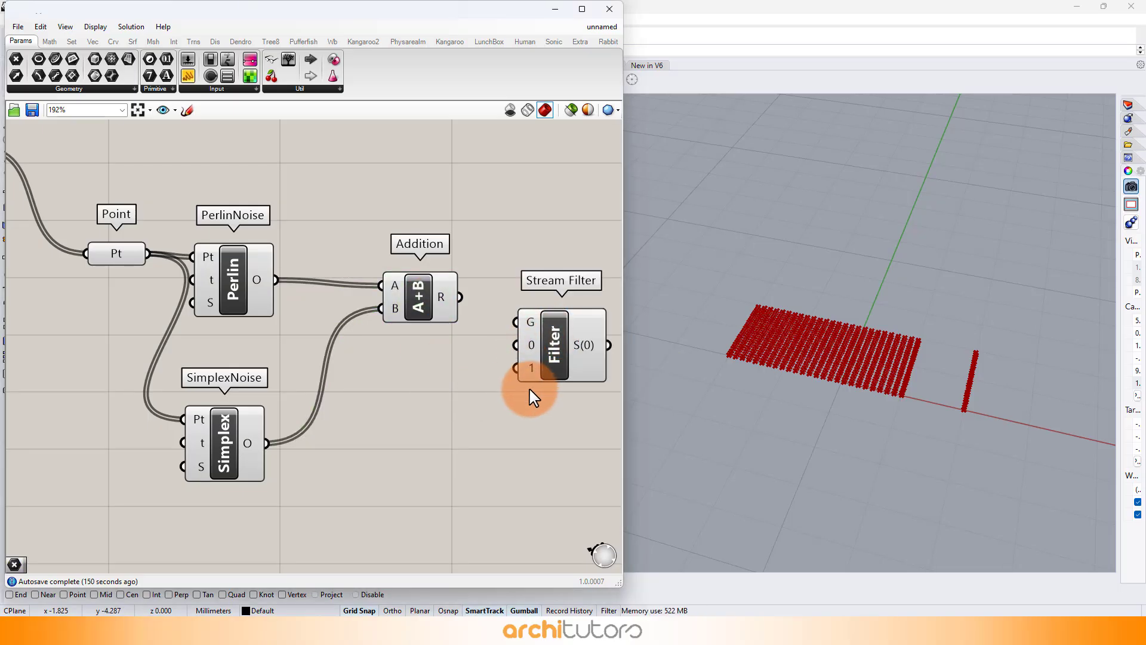
{"action": "scroll", "coordinate": [534, 397], "scroll_direction": "up", "scroll_amount": 4}
{"action": "left_click", "coordinate": [512, 378]}
{"action": "scroll", "coordinate": [370, 274], "scroll_direction": "down", "scroll_amount": 3}
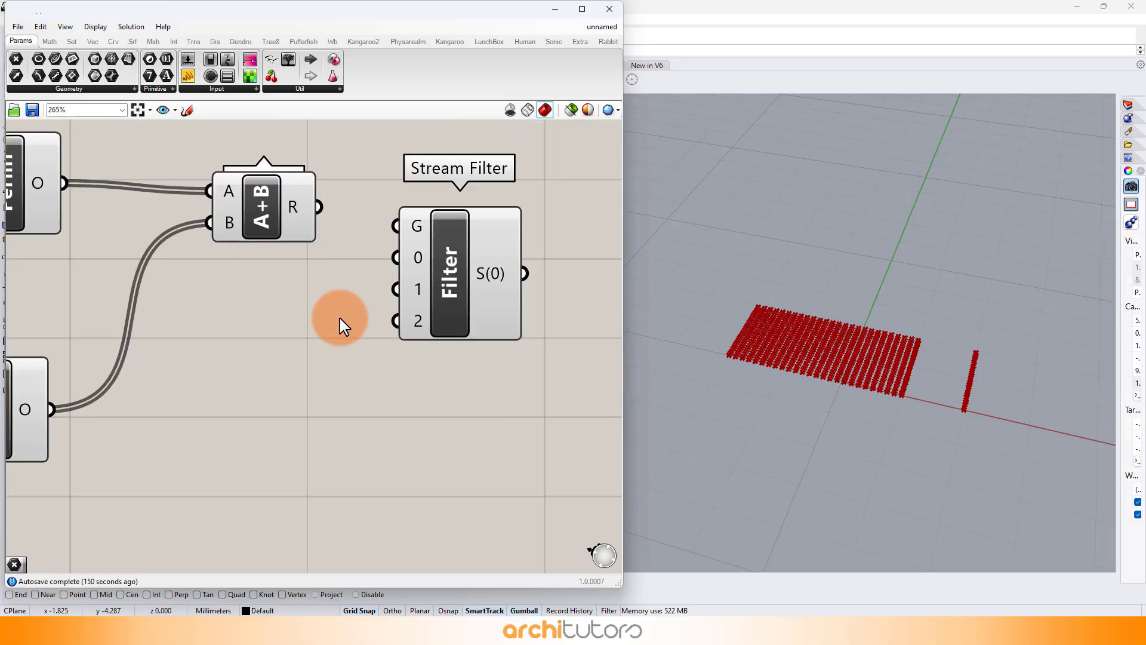
{"action": "scroll", "coordinate": [423, 276], "scroll_direction": "down", "scroll_amount": 3}
{"action": "left_click_drag", "start_coordinate": [433, 281], "coordinate": [445, 282]}
{"action": "scroll", "coordinate": [472, 348], "scroll_direction": "down", "scroll_amount": 1}
{"action": "left_click", "coordinate": [458, 360]}
{"action": "scroll", "coordinate": [317, 205], "scroll_direction": "up", "scroll_amount": 1}
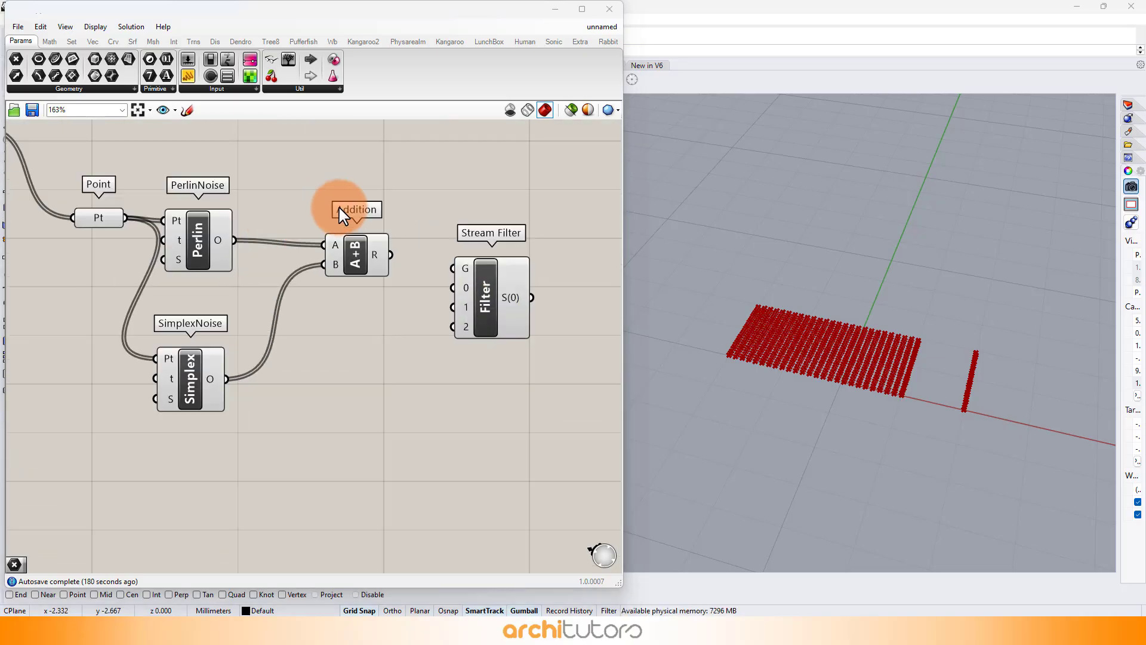
Connect the SimplexNoise output O to stream input 0 of the new Stream Filter.
{"action": "scroll", "coordinate": [343, 217], "scroll_direction": "up", "scroll_amount": 1}
{"action": "left_click", "coordinate": [190, 399]}
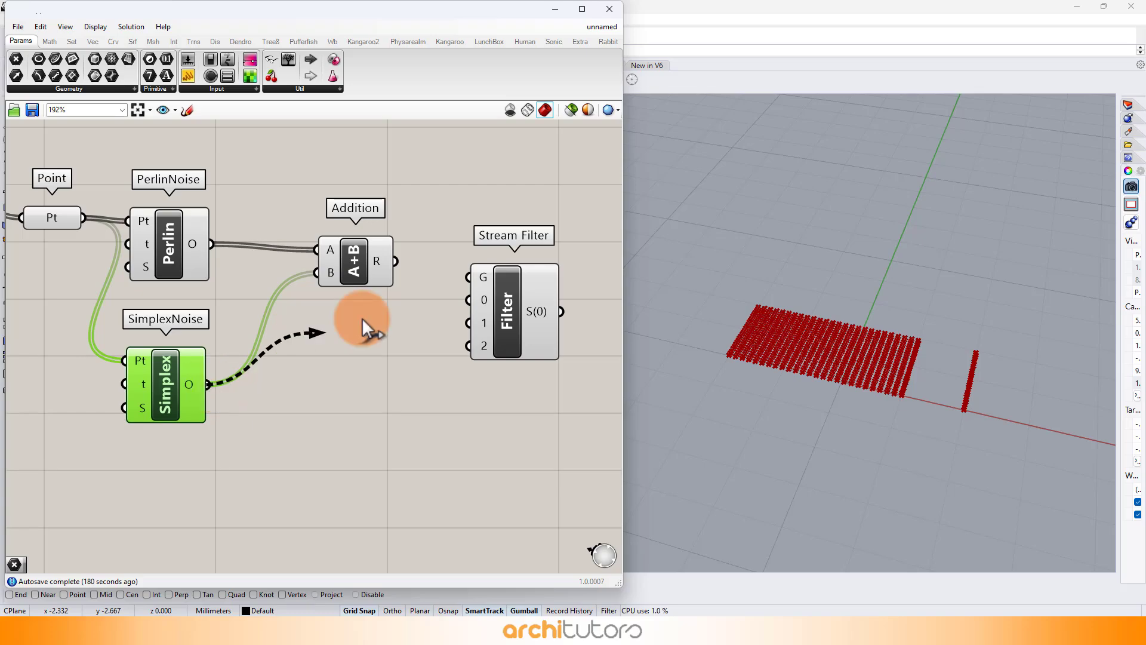
{"action": "left_click_drag", "start_coordinate": [361, 317], "coordinate": [468, 300]}
{"action": "left_click", "coordinate": [497, 281]}
{"action": "scroll", "coordinate": [497, 280], "scroll_direction": "down", "scroll_amount": 2}
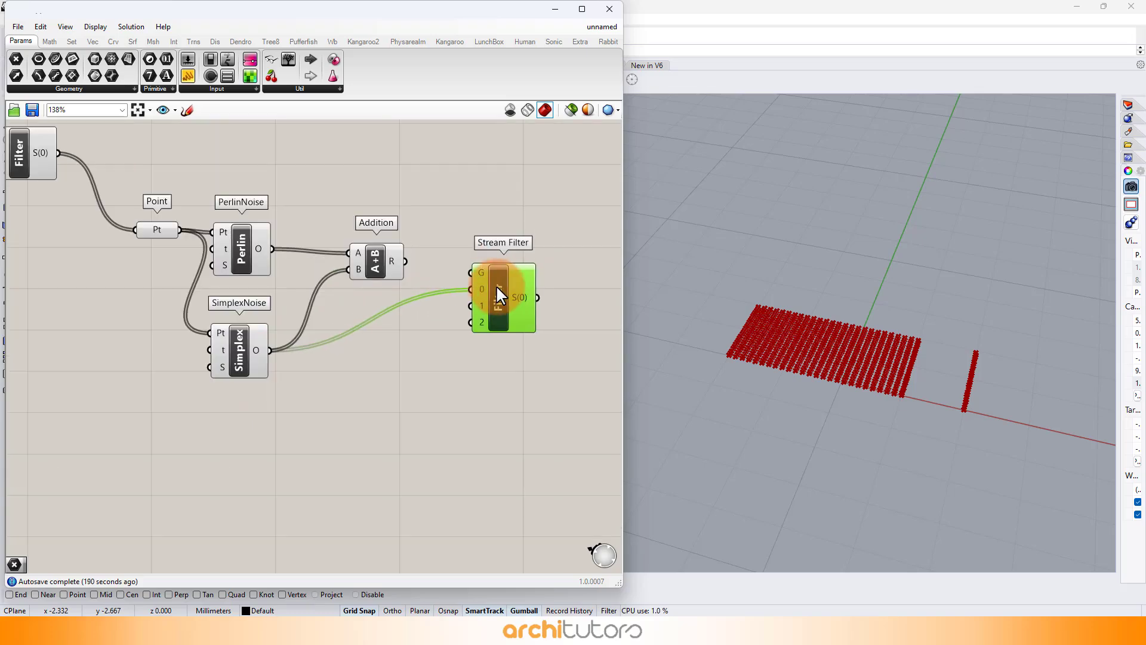
Add an integer number slider at 0 above the noise components and connect it to the new Stream Filter's gate input G.
{"action": "double_click", "coordinate": [302, 205]}
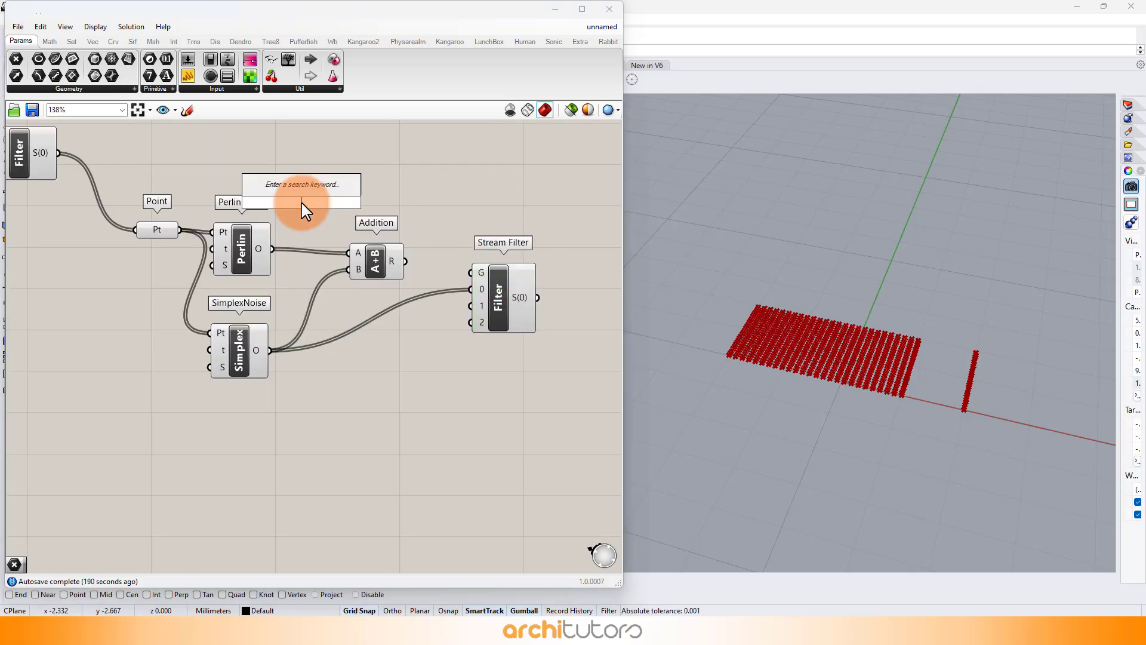
{"action": "type", "text": "slider"}
{"action": "scroll", "coordinate": [302, 206], "scroll_direction": "up", "scroll_amount": 2}
{"action": "key", "text": "Return"}
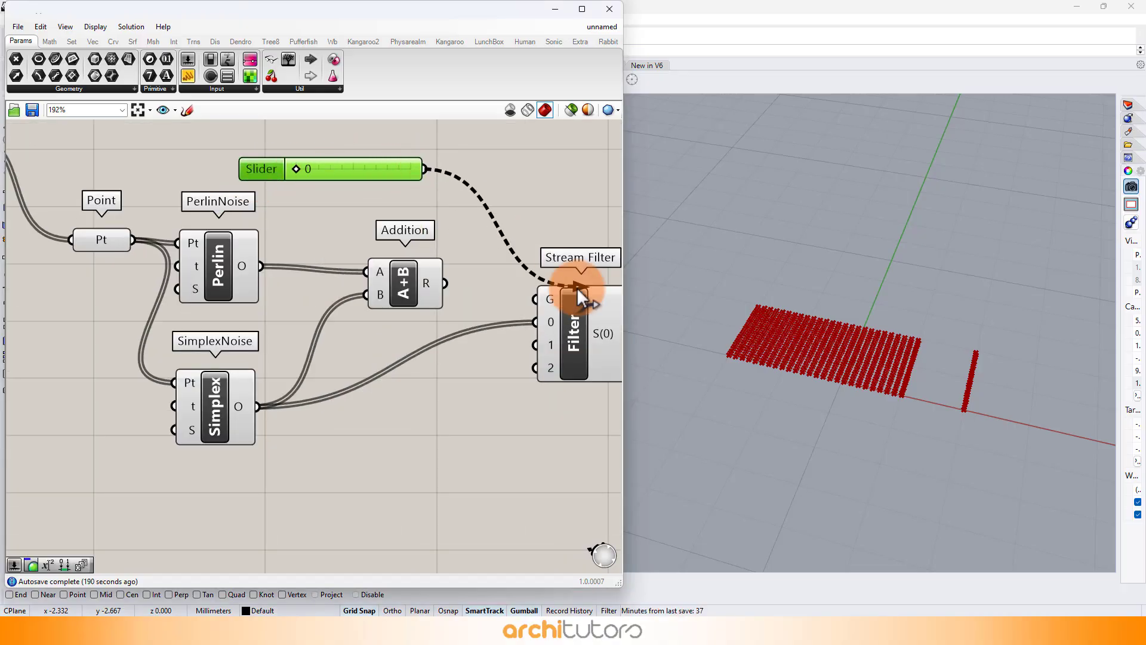
Connect the PerlinNoise output to the Stream Filter's input 1 and the Addition result R to input 2, repositioning Addition between the noise components.
{"action": "left_click_drag", "start_coordinate": [395, 282], "coordinate": [336, 323]}
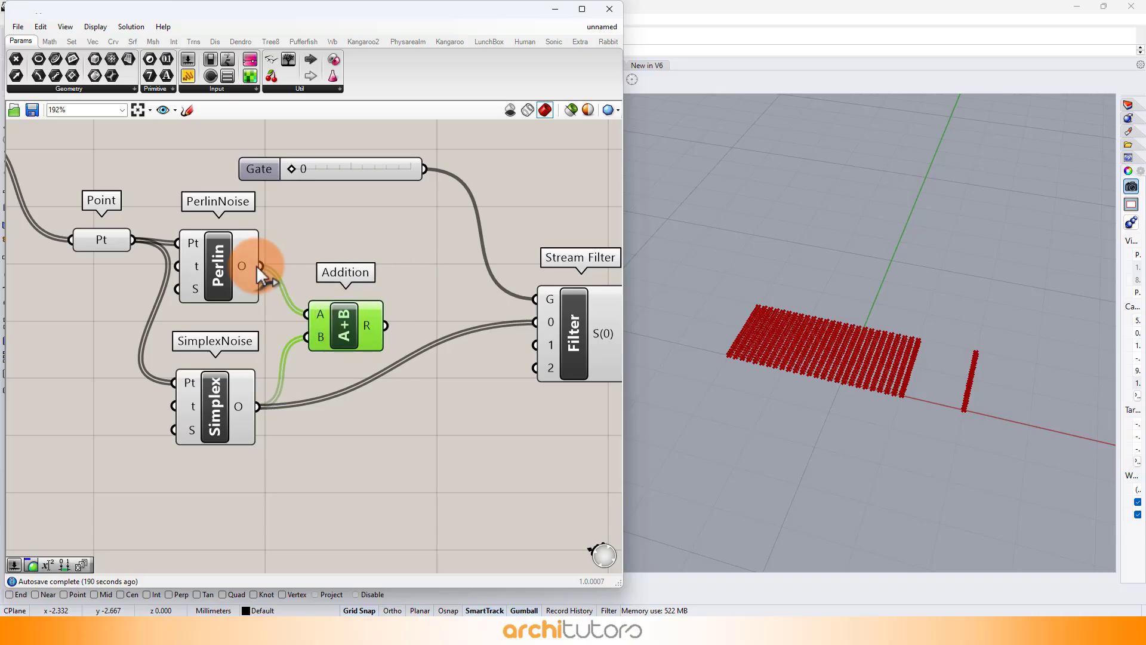
{"action": "left_click_drag", "start_coordinate": [261, 270], "coordinate": [537, 346]}
{"action": "left_click_drag", "start_coordinate": [333, 326], "coordinate": [565, 368]}
{"action": "scroll", "coordinate": [570, 350], "scroll_direction": "down", "scroll_amount": 1}
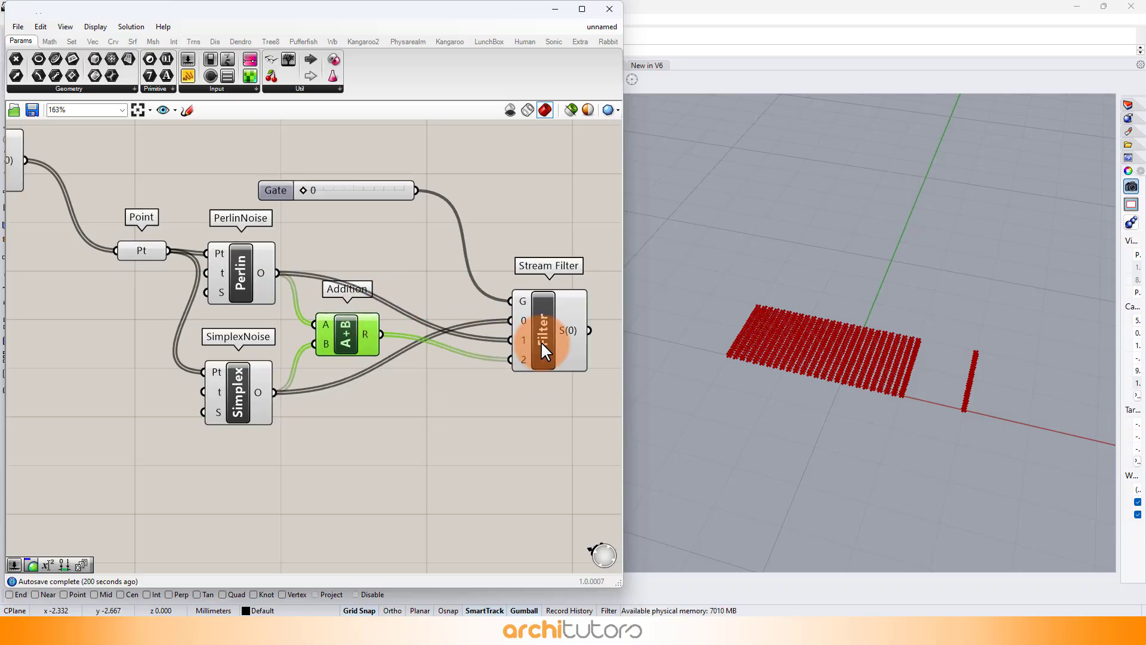
{"action": "left_click", "coordinate": [577, 329]}
Add a number slider set to 0.4 and connect it to the scale input S of both PerlinNoise and SimplexNoise.
{"action": "right_click_drag", "start_coordinate": [204, 367], "coordinate": [325, 366]}
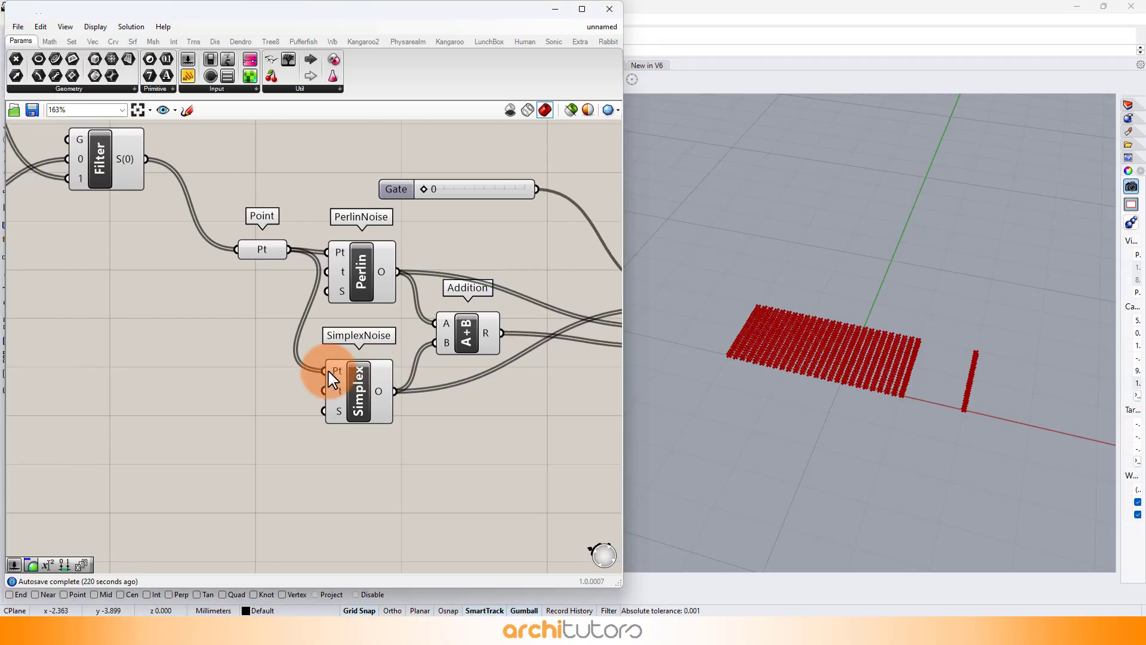
{"action": "double_click", "coordinate": [138, 370]}
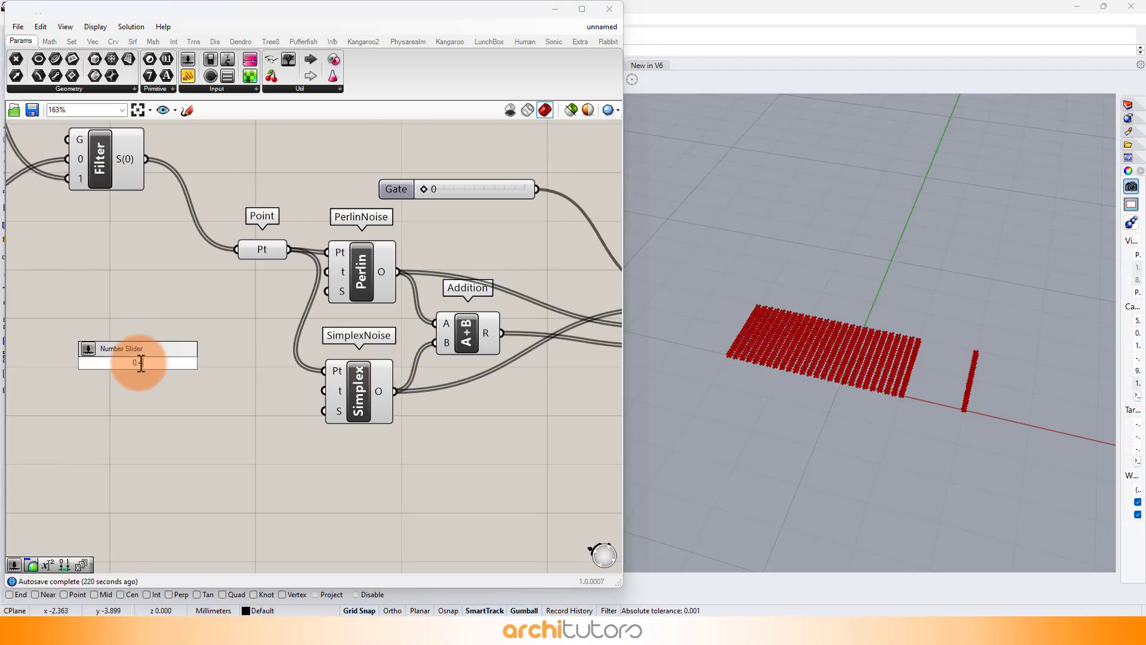
{"action": "key", "text": "Return"}
{"action": "scroll", "coordinate": [221, 361], "scroll_direction": "up", "scroll_amount": 2}
{"action": "left_click_drag", "start_coordinate": [219, 366], "coordinate": [370, 267]}
{"action": "left_click_drag", "start_coordinate": [219, 366], "coordinate": [366, 433]}
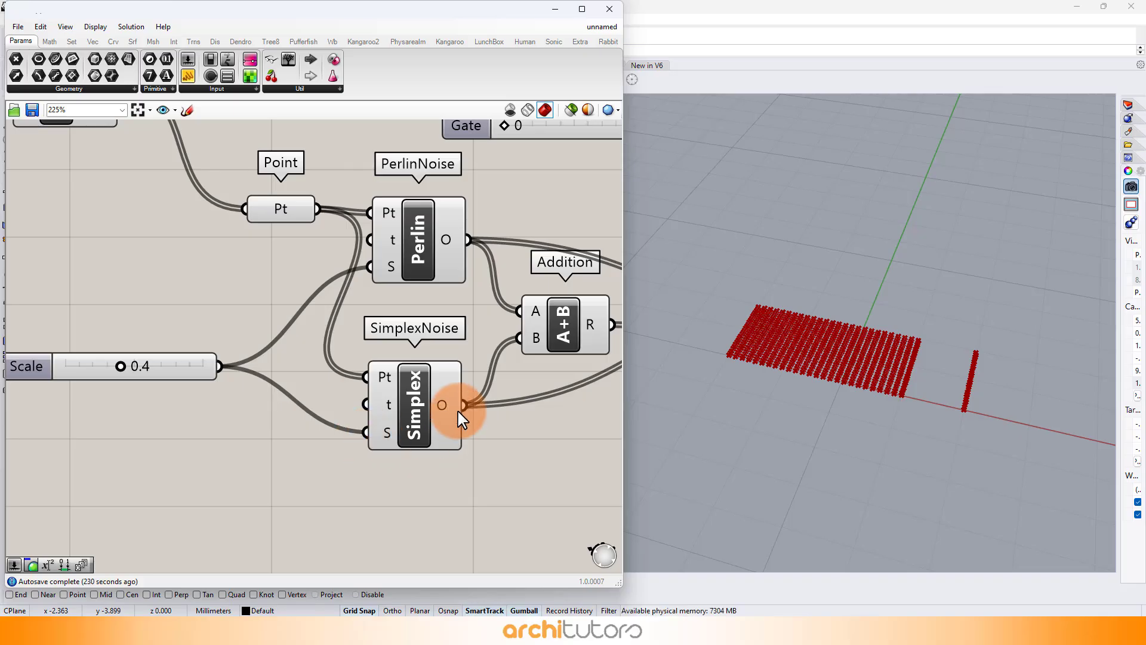
{"action": "left_click", "coordinate": [422, 373]}
{"action": "left_click", "coordinate": [405, 223]}
{"action": "scroll", "coordinate": [149, 273], "scroll_direction": "down", "scroll_amount": 4}
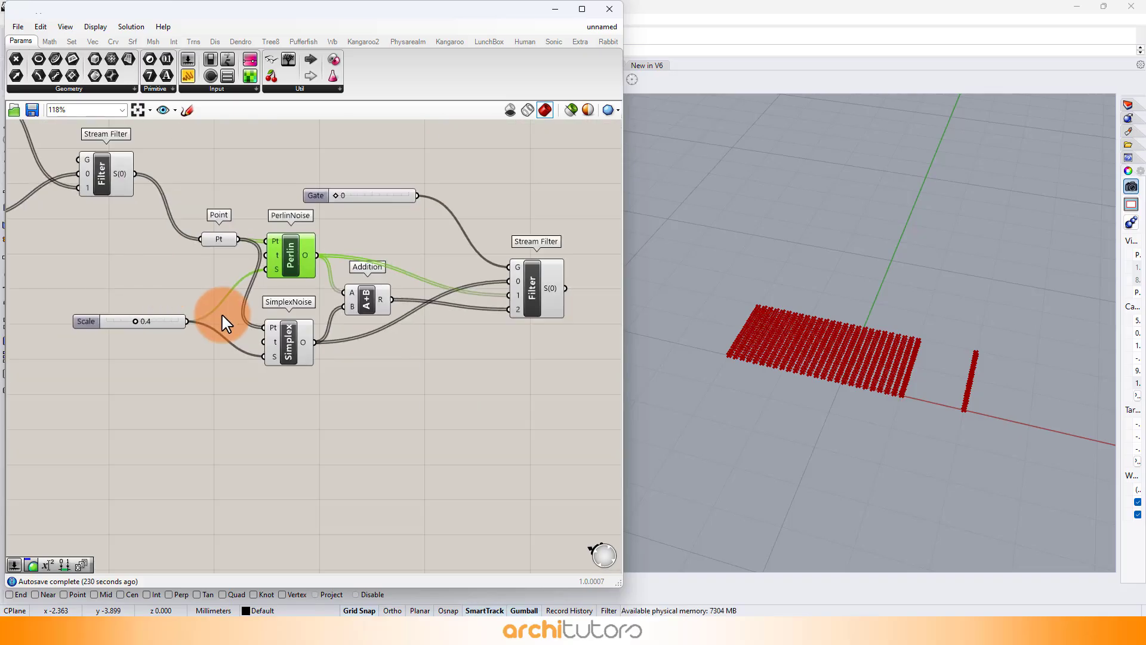
{"action": "left_click", "coordinate": [289, 343]}
Add a C# Script component beyond the second Stream Filter.
{"action": "right_click_drag", "start_coordinate": [286, 422], "coordinate": [243, 353]}
{"action": "scroll", "coordinate": [388, 312], "scroll_direction": "up", "scroll_amount": 2}
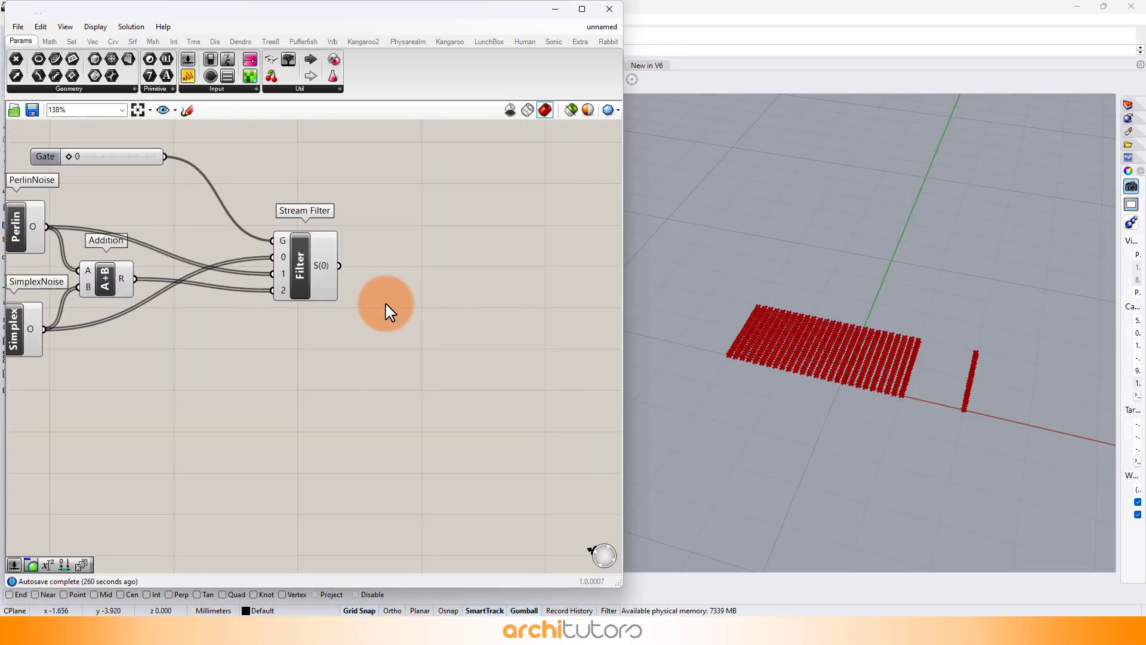
{"action": "double_click", "coordinate": [423, 293]}
{"action": "type", "text": "c"}
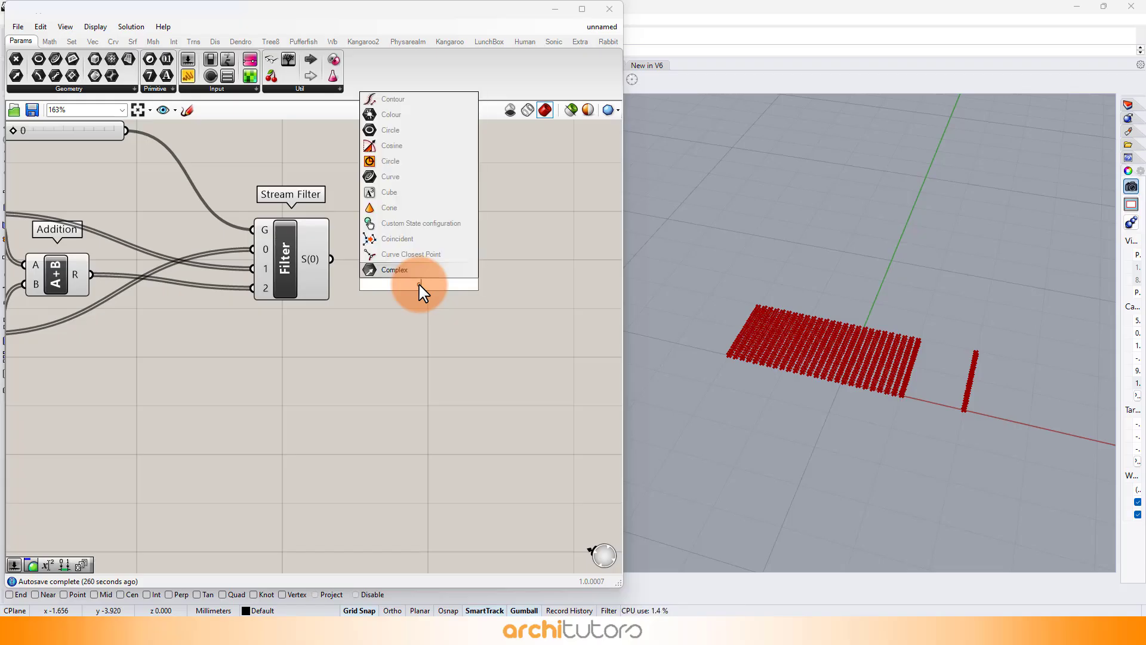
{"action": "type", "text": "#"}
{"action": "left_click", "coordinate": [427, 272]}
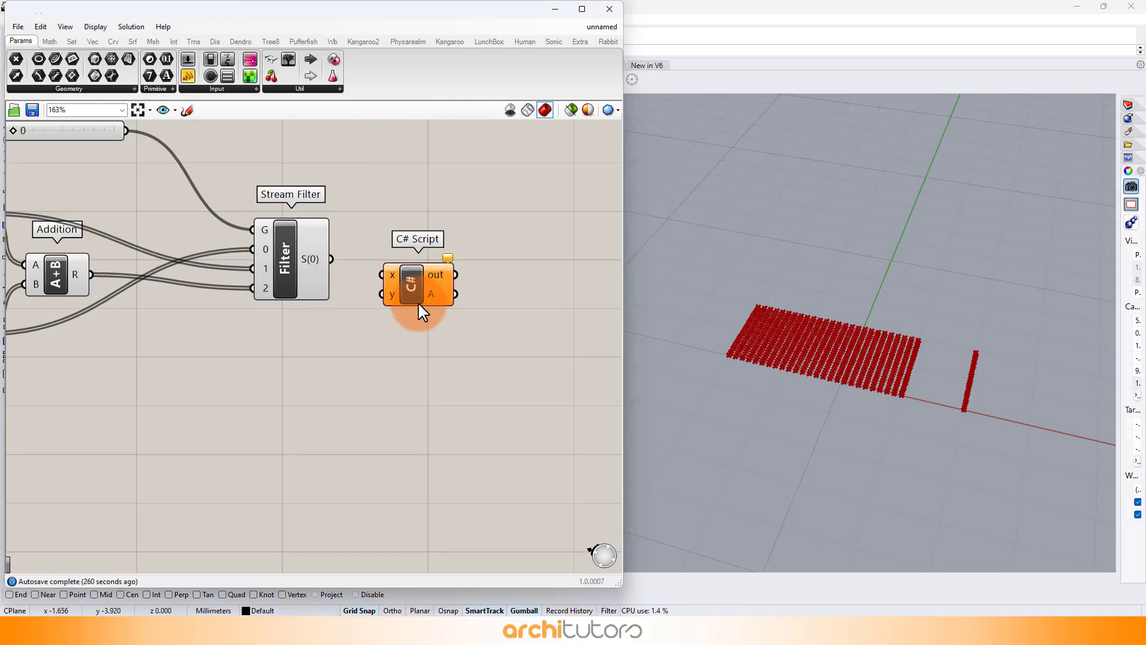
Give the C# Script component two more inputs, z and u, and move it farther from the Stream Filter.
{"action": "scroll", "coordinate": [418, 293], "scroll_direction": "up", "scroll_amount": 4}
{"action": "scroll", "coordinate": [331, 360], "scroll_direction": "up", "scroll_amount": 2}
{"action": "left_click", "coordinate": [318, 386]}
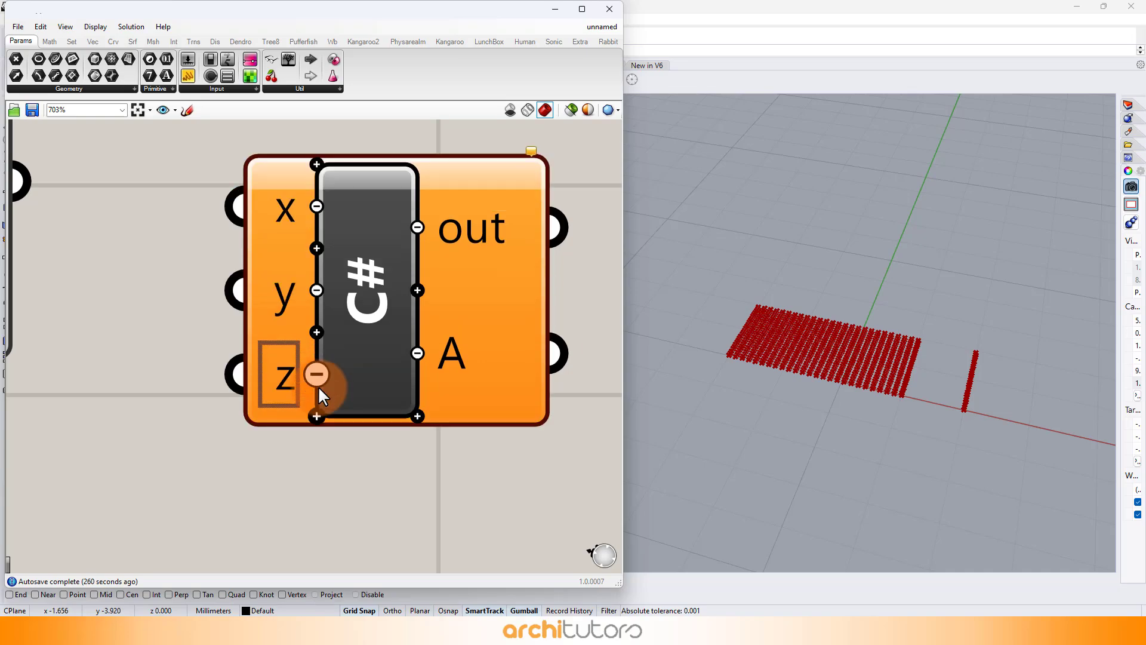
{"action": "left_click", "coordinate": [296, 381]}
{"action": "scroll", "coordinate": [255, 292], "scroll_direction": "down", "scroll_amount": 2}
{"action": "scroll", "coordinate": [254, 292], "scroll_direction": "down", "scroll_amount": 3}
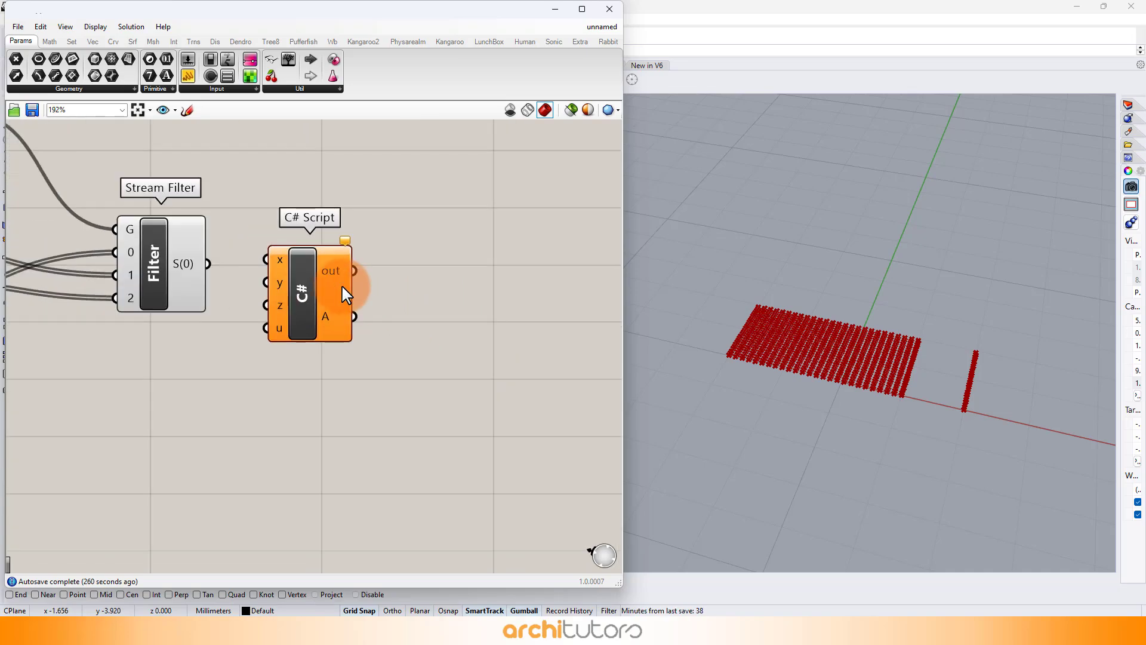
{"action": "left_click_drag", "start_coordinate": [341, 284], "coordinate": [408, 338]}
Replace the C# code with a loop filling list h from a sine-cosine formula using noise, att, pt and a, and output h as A.
{"action": "double_click", "coordinate": [358, 320]}
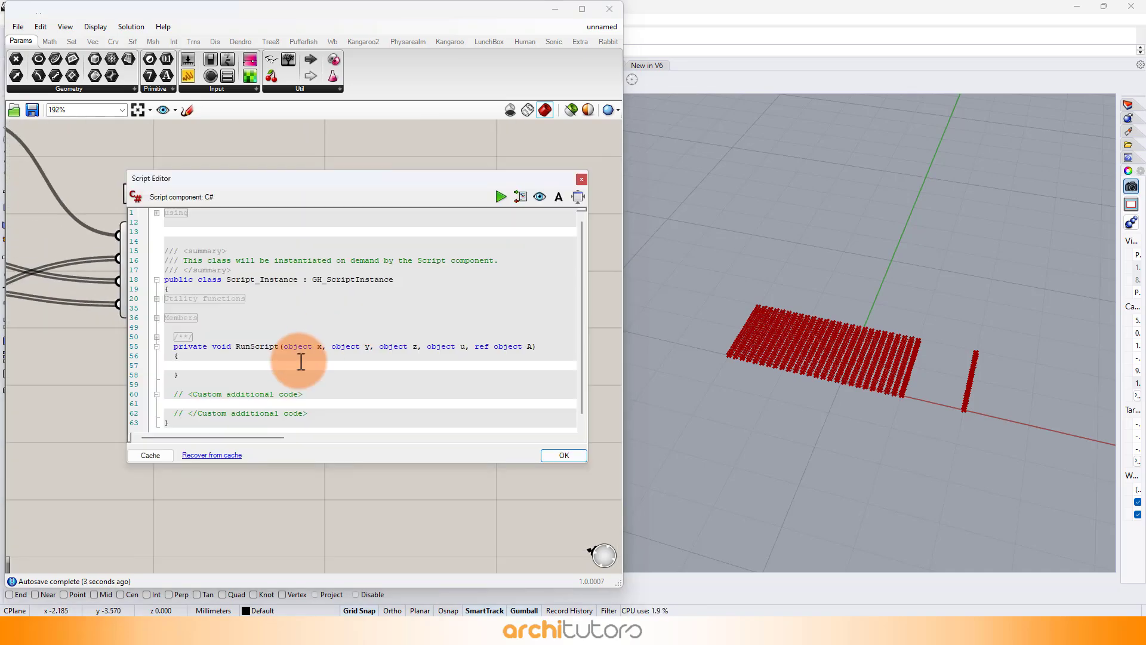
{"action": "key", "text": "ctrl+a"}
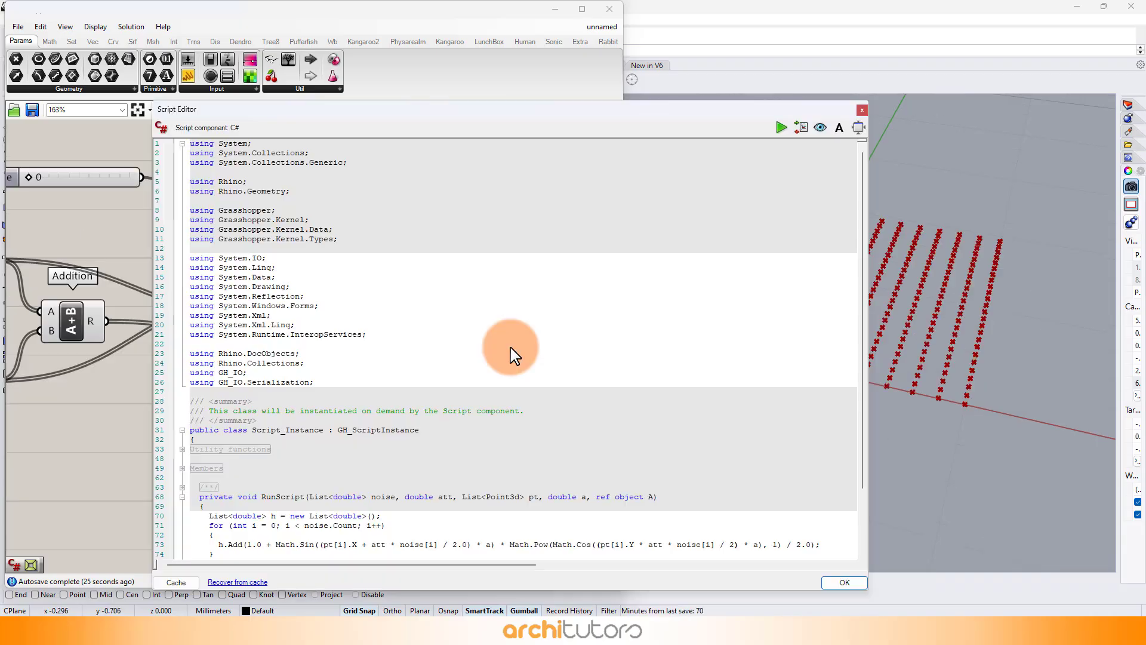
{"action": "left_click_drag", "start_coordinate": [499, 97], "coordinate": [461, 1]}
{"action": "left_click_drag", "start_coordinate": [831, 493], "coordinate": [1001, 524]}
{"action": "scroll", "coordinate": [224, 126], "scroll_direction": "down", "scroll_amount": 2}
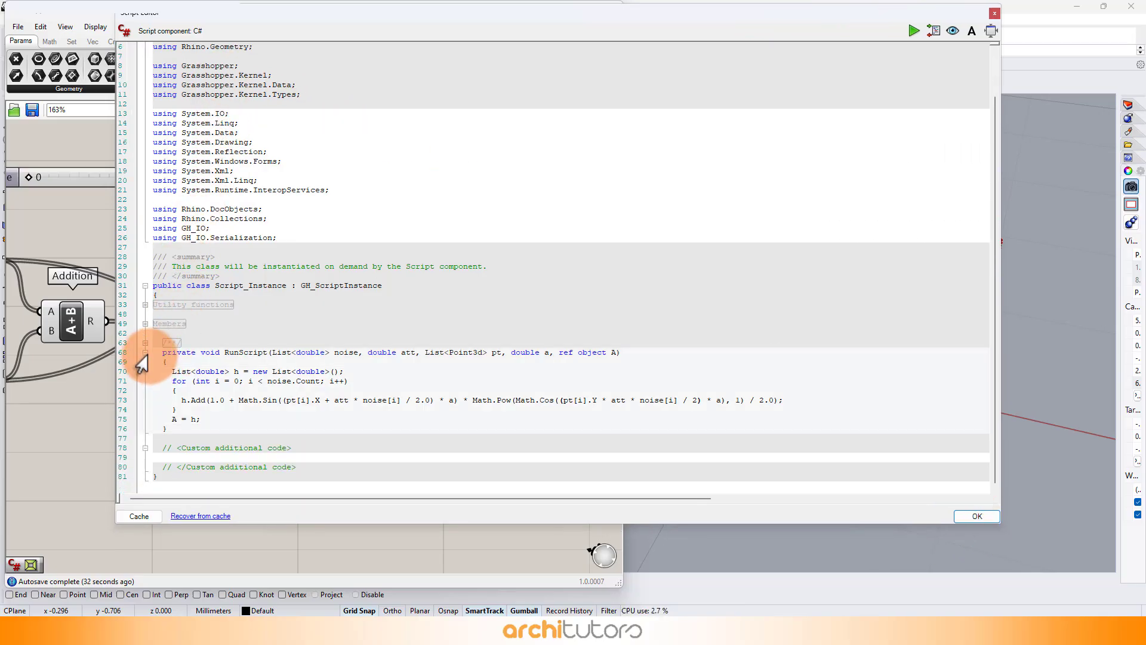
{"action": "left_click_drag", "start_coordinate": [160, 352], "coordinate": [217, 422]}
{"action": "left_click", "coordinate": [235, 421]}
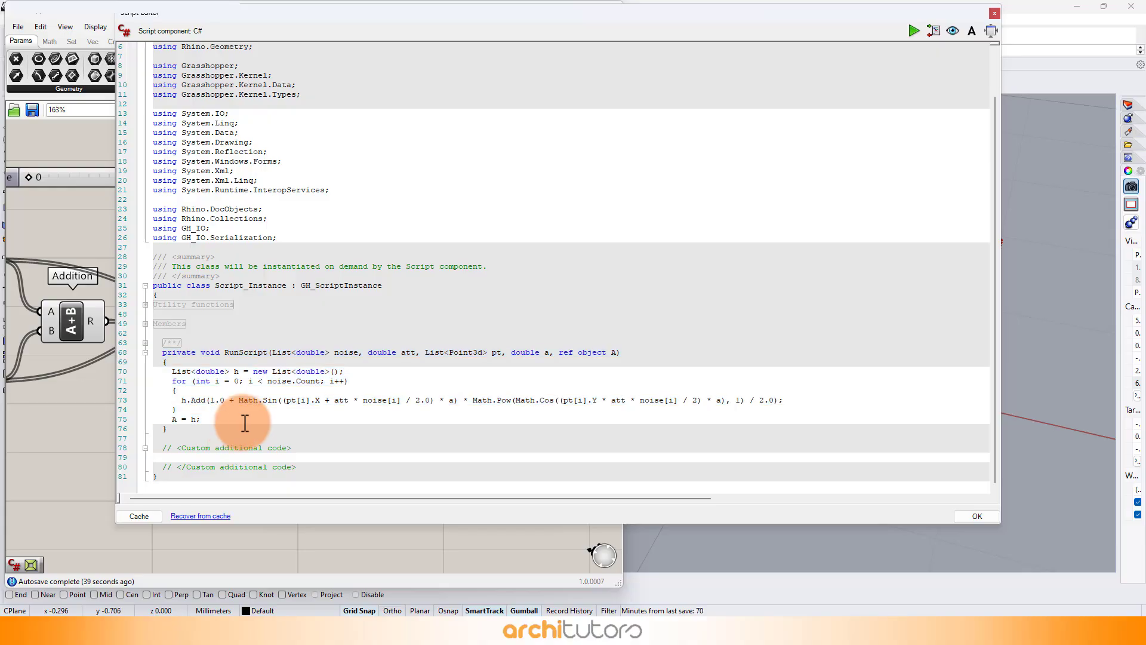
{"action": "left_click", "coordinate": [979, 517]}
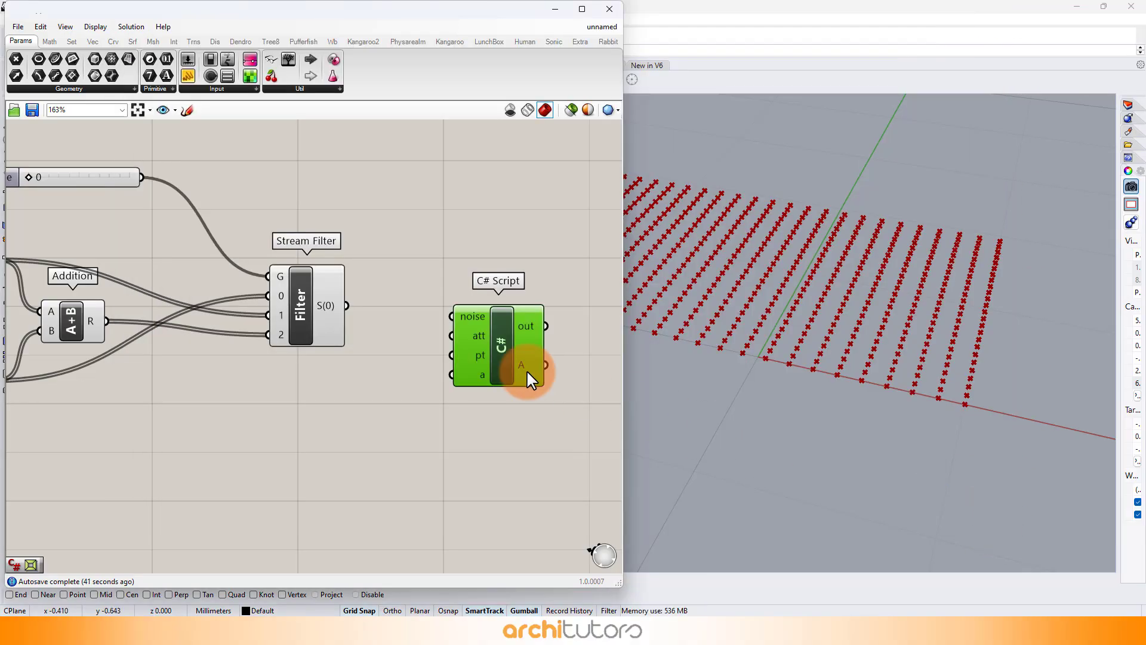
Connect the Stream Filter's output to the C# Script's noise input and the Point parameter to its pt input.
{"action": "left_click_drag", "start_coordinate": [437, 311], "coordinate": [444, 315]}
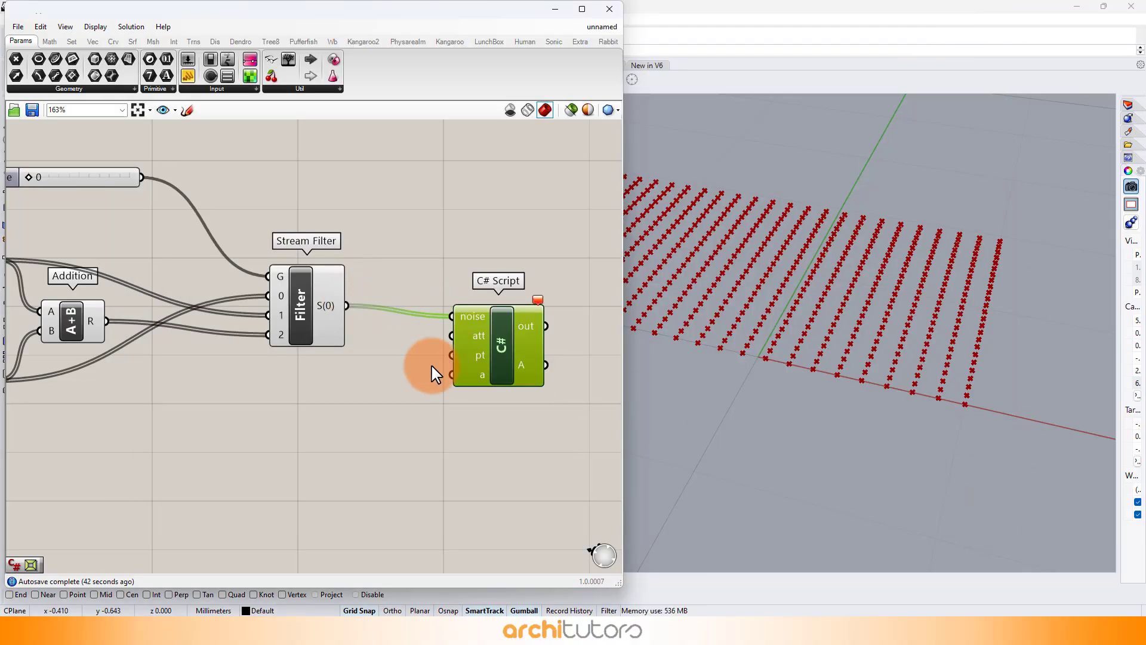
{"action": "mouse_move", "coordinate": [539, 304]}
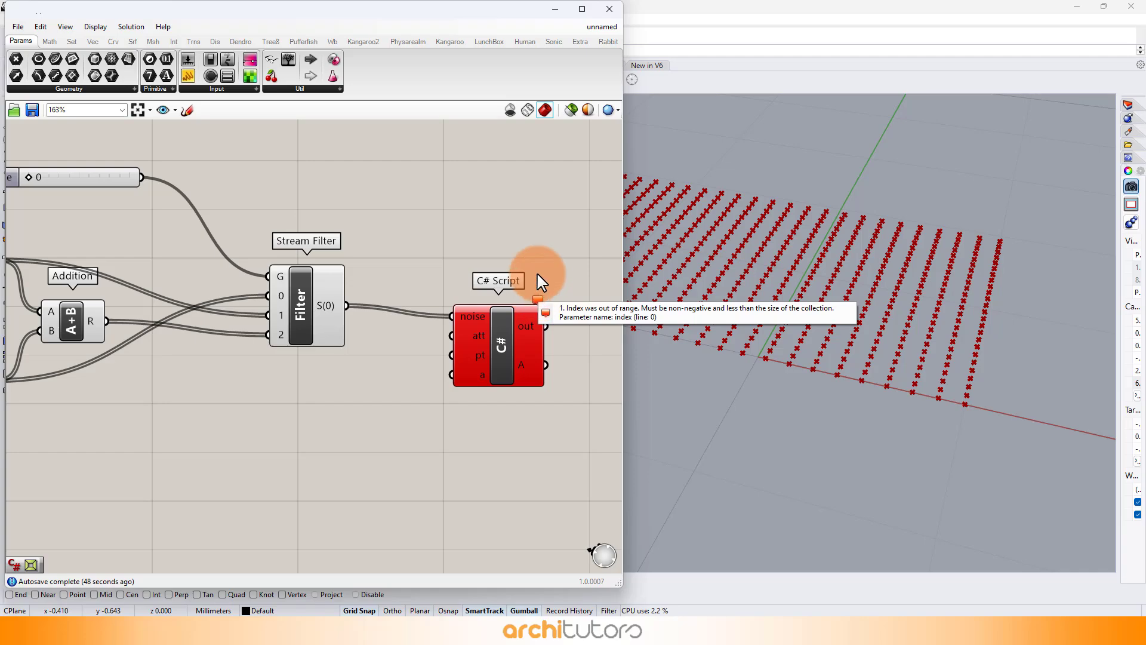
{"action": "scroll", "coordinate": [320, 374], "scroll_direction": "down", "scroll_amount": 4}
{"action": "scroll", "coordinate": [122, 303], "scroll_direction": "up", "scroll_amount": 2}
{"action": "right_click_drag", "start_coordinate": [122, 302], "coordinate": [201, 317]}
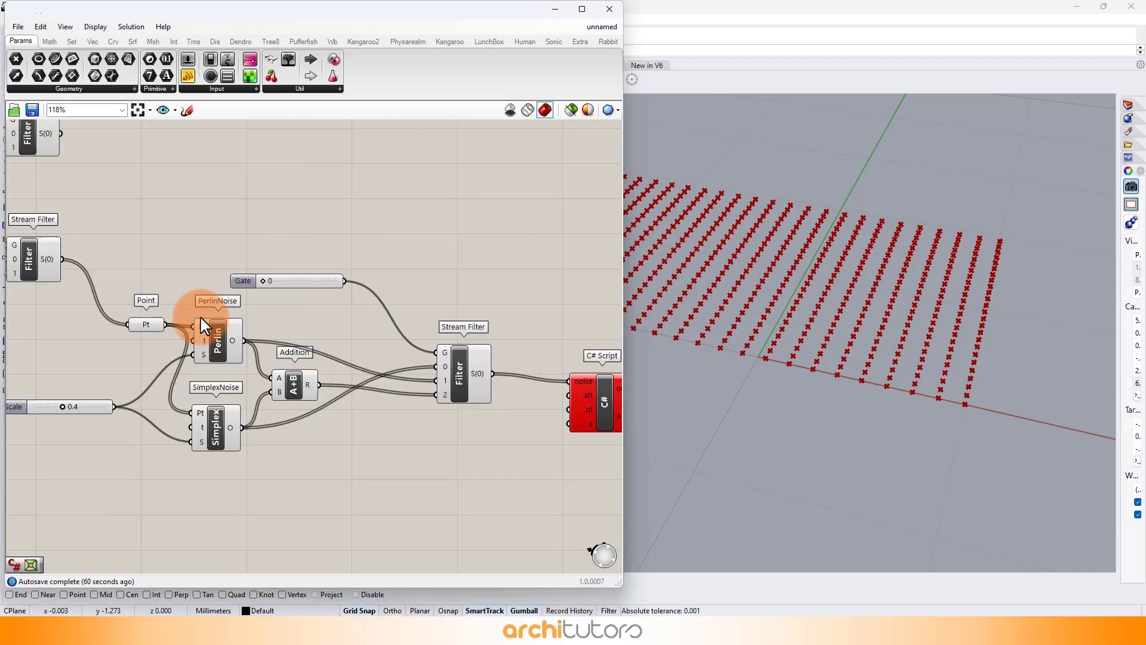
{"action": "left_click_drag", "start_coordinate": [560, 407], "coordinate": [564, 411]}
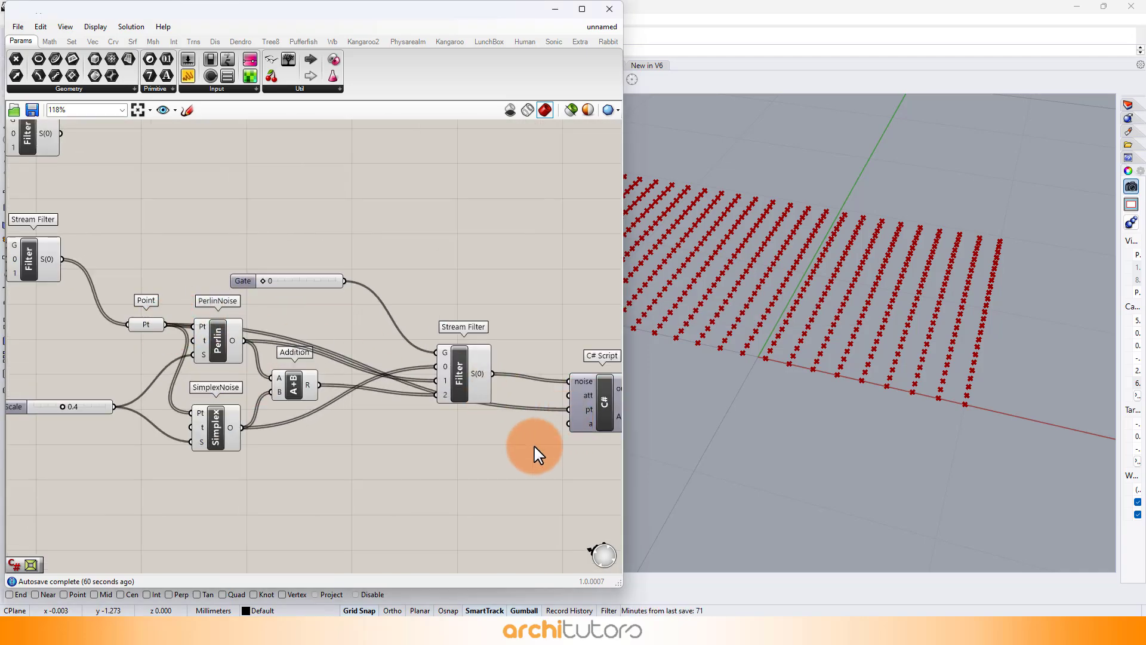
Add a number slider set to 0.4, connect it to the C# Script's att input, and place it below the raised Stream Filter.
{"action": "right_click_drag", "start_coordinate": [530, 452], "coordinate": [358, 389]}
{"action": "scroll", "coordinate": [321, 391], "scroll_direction": "up", "scroll_amount": 3}
{"action": "left_click_drag", "start_coordinate": [315, 264], "coordinate": [315, 199]}
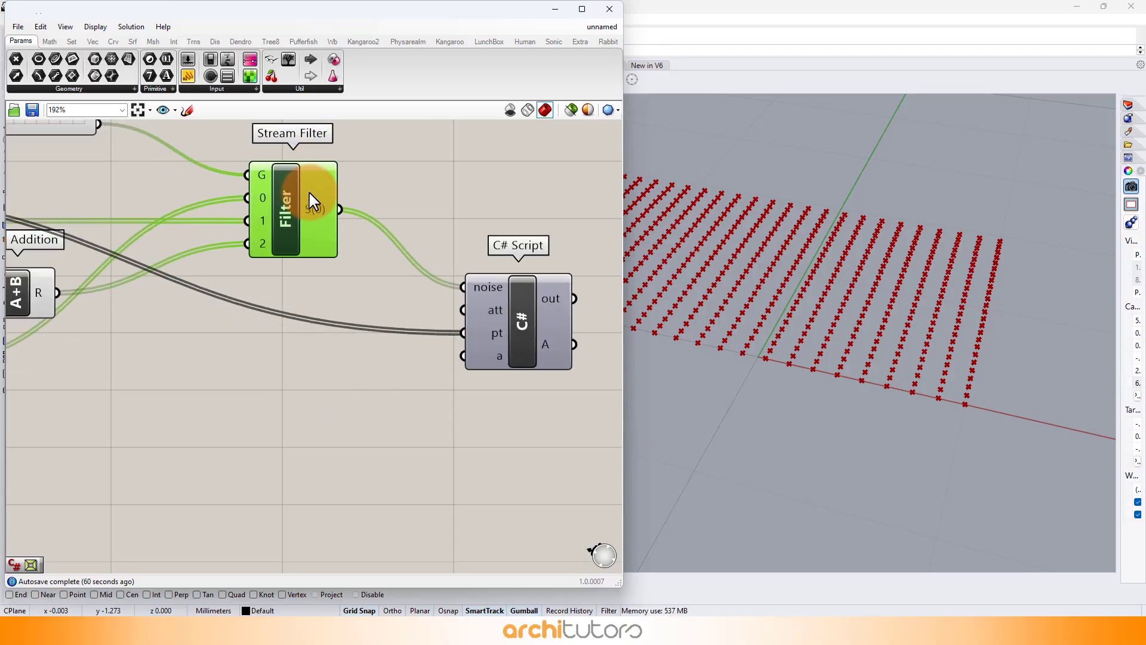
{"action": "double_click", "coordinate": [269, 435]}
{"action": "type", "text": "0.4"}
{"action": "key", "text": "Return"}
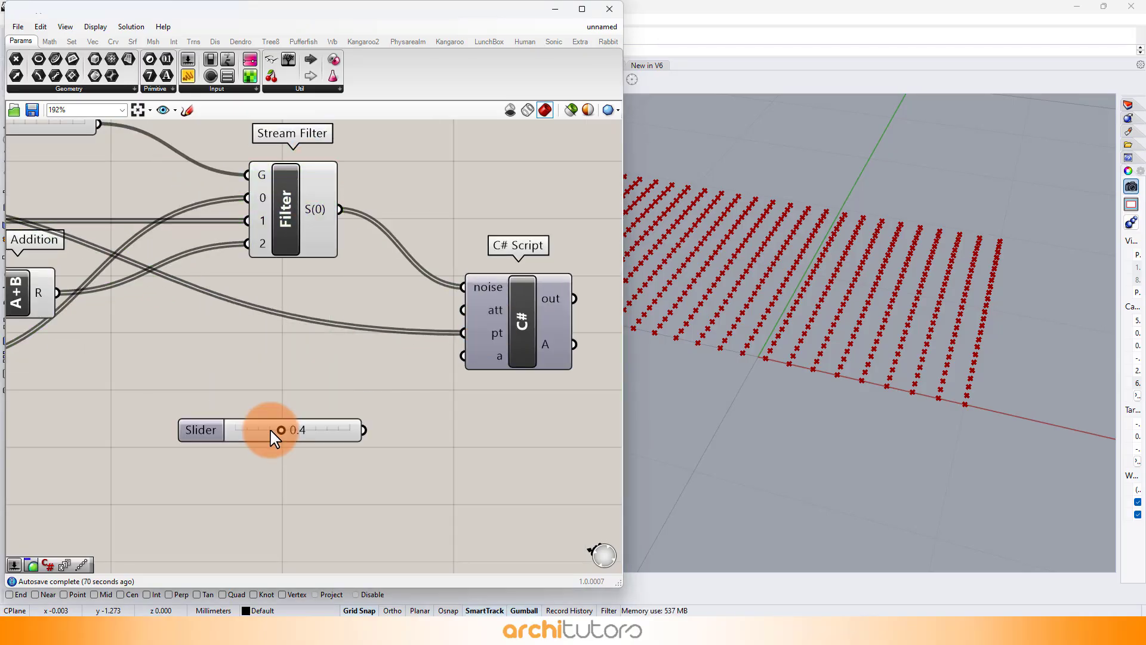
{"action": "left_click_drag", "start_coordinate": [363, 431], "coordinate": [466, 352]}
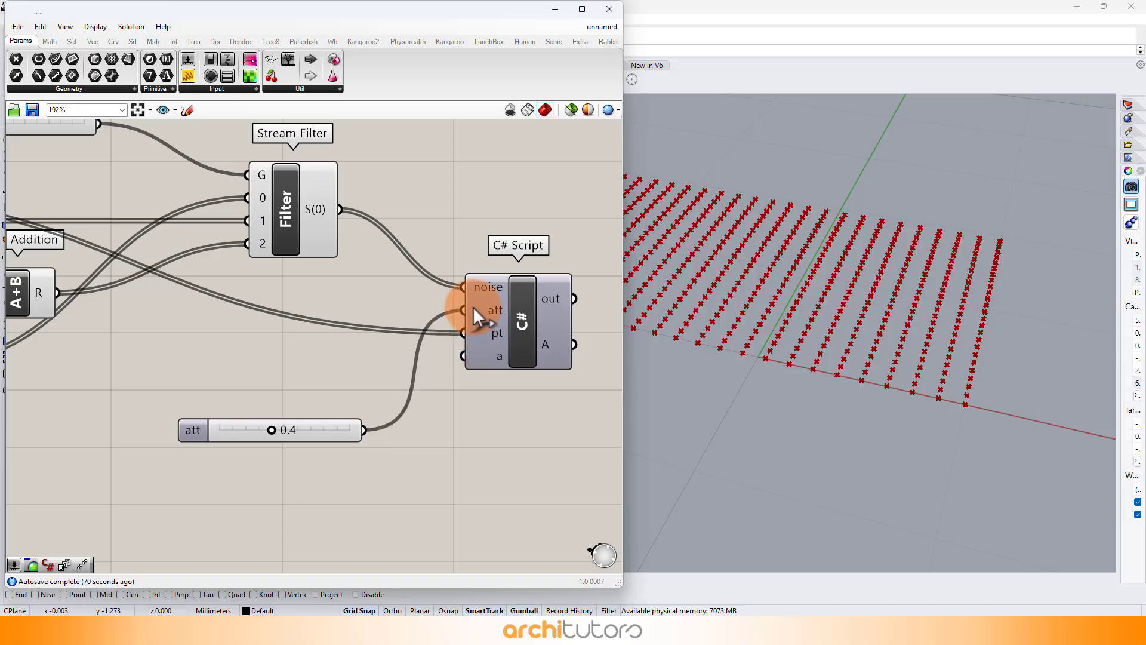
{"action": "left_click_drag", "start_coordinate": [345, 432], "coordinate": [315, 356]}
Add a number slider set to 80 and connect it to the C# Script's a input.
{"action": "double_click", "coordinate": [264, 449]}
{"action": "type", "text": "80"}
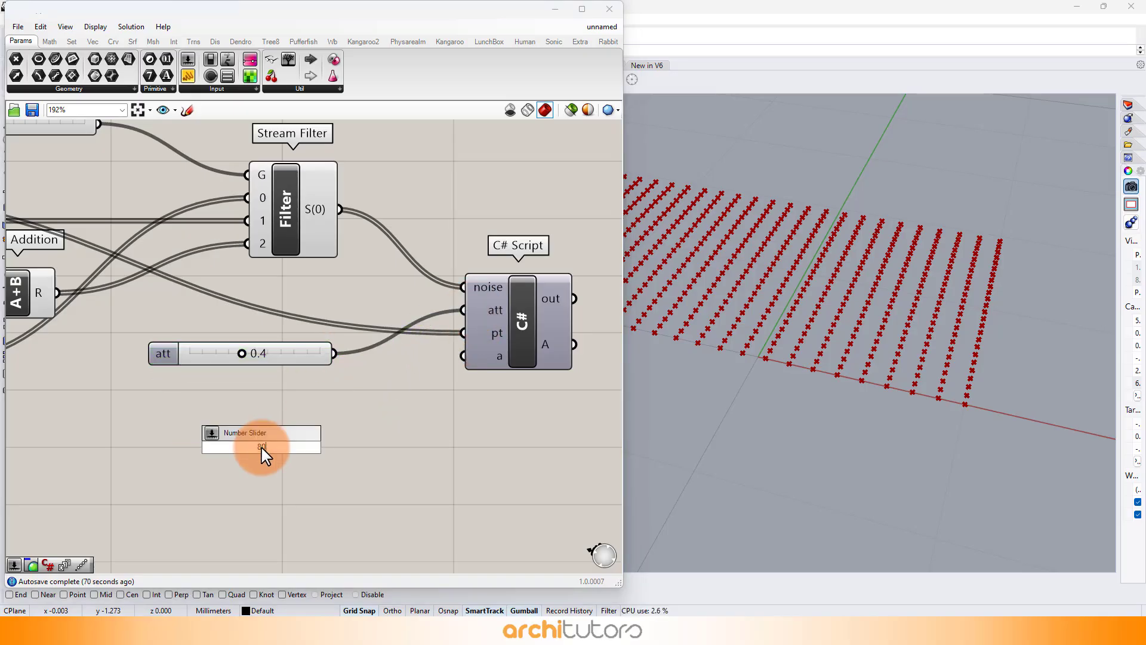
{"action": "key", "text": "Return"}
{"action": "left_click_drag", "start_coordinate": [397, 393], "coordinate": [459, 357]}
{"action": "left_click", "coordinate": [545, 340]}
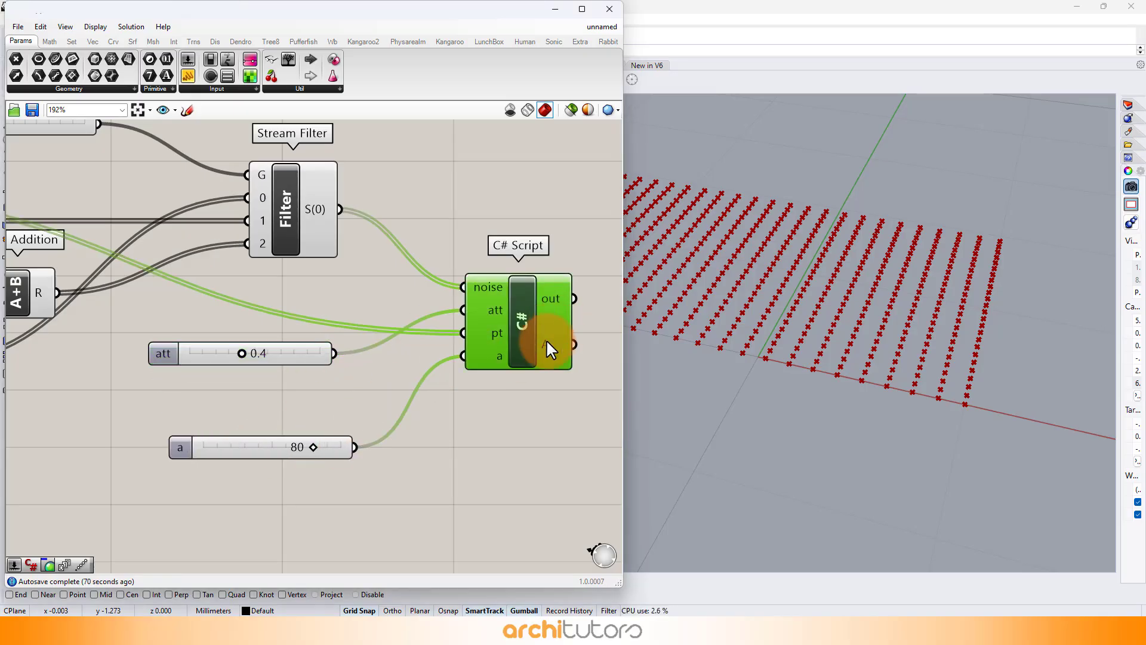
{"action": "scroll", "coordinate": [502, 412], "scroll_direction": "down", "scroll_amount": 3}
{"action": "left_click", "coordinate": [578, 435]}
Add a Panel connected to the C# Script's output A and review its list of values through to the end.
{"action": "right_click_drag", "start_coordinate": [406, 340], "coordinate": [188, 341]}
{"action": "scroll", "coordinate": [353, 356], "scroll_direction": "up", "scroll_amount": 2}
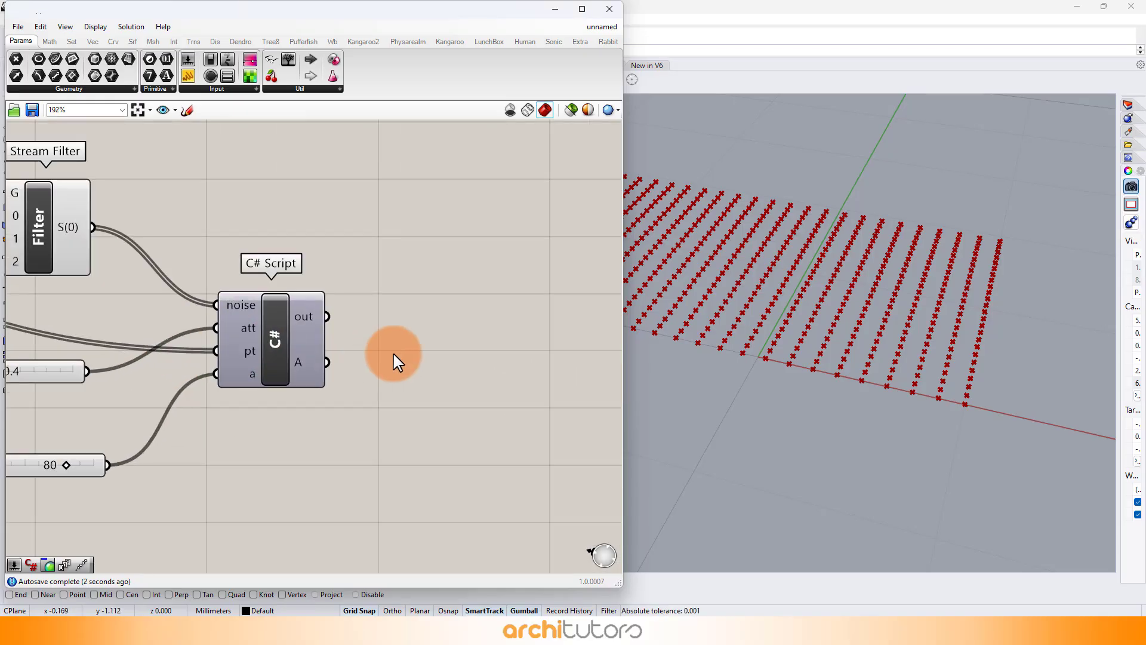
{"action": "double_click", "coordinate": [430, 369]}
{"action": "type", "text": "panel"}
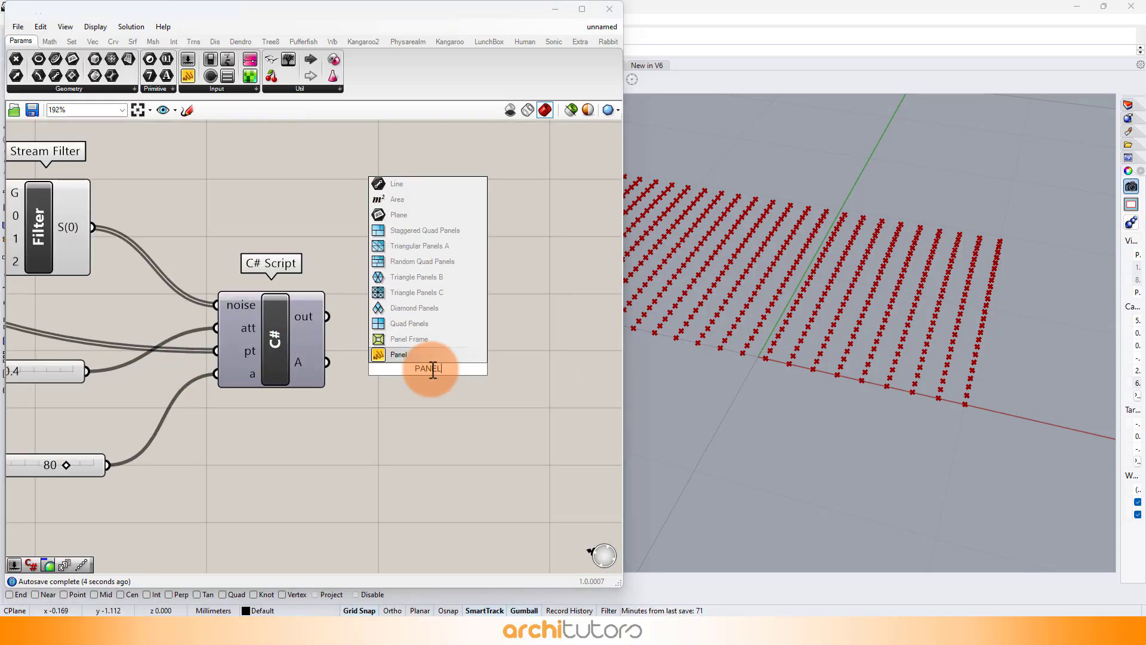
{"action": "left_click", "coordinate": [437, 357]}
{"action": "scroll", "coordinate": [471, 399], "scroll_direction": "down", "scroll_amount": 3}
{"action": "left_click", "coordinate": [338, 382]}
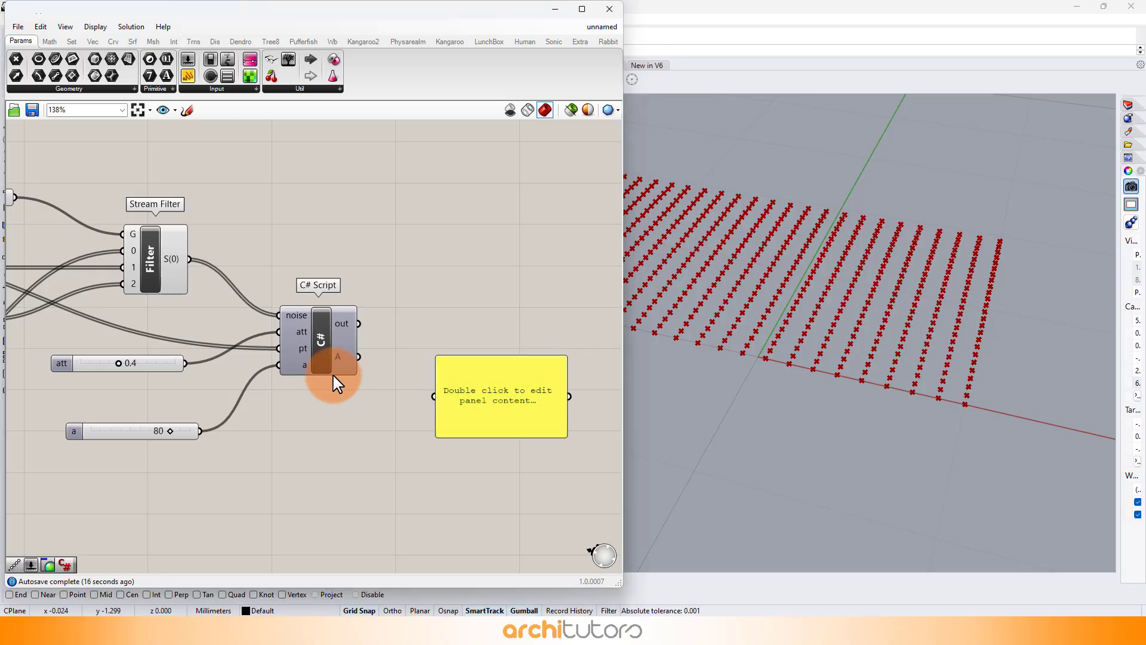
{"action": "left_click_drag", "start_coordinate": [441, 412], "coordinate": [443, 412]}
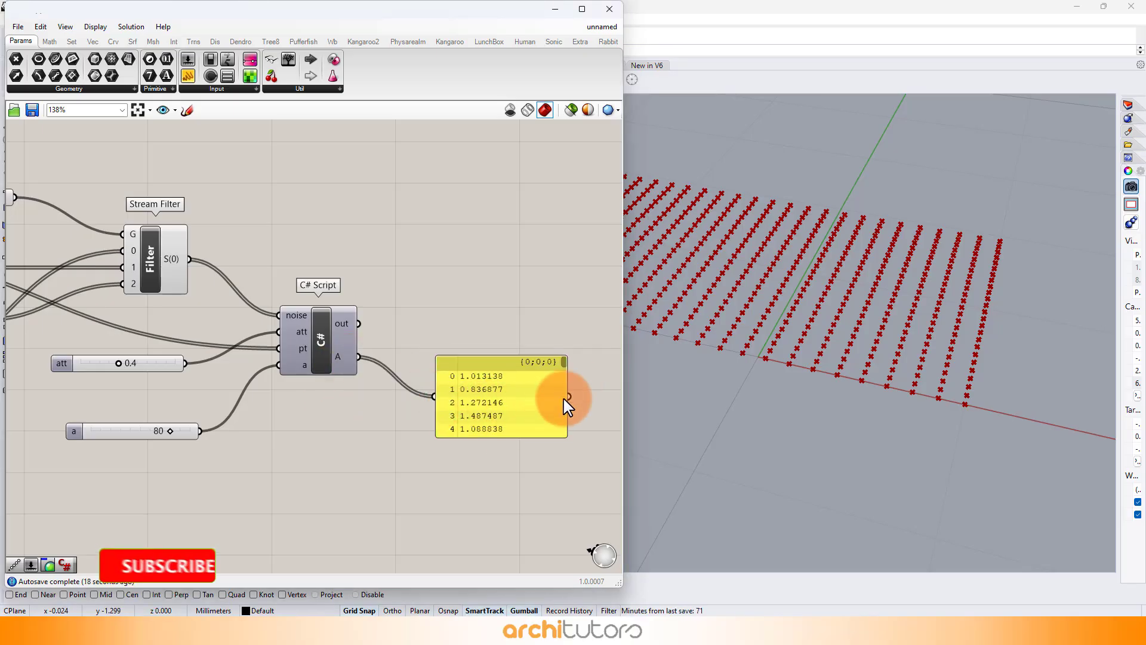
{"action": "left_click_drag", "start_coordinate": [568, 366], "coordinate": [571, 436]}
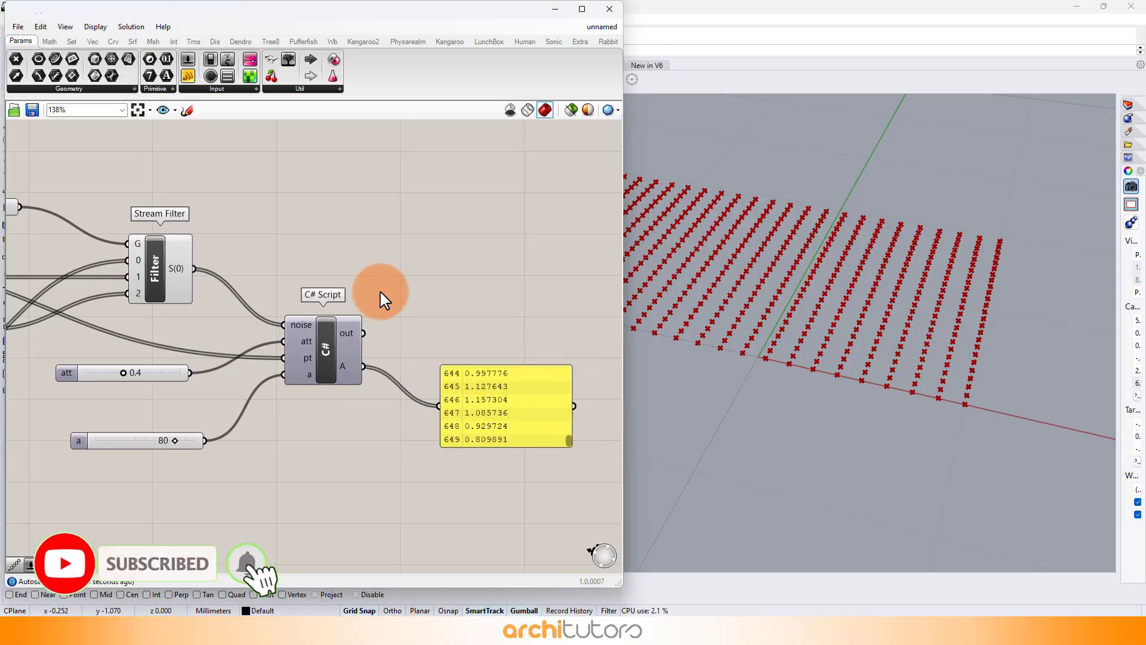
Add a Multiplication component beyond the C# Script and connect the script's out output to its A input.
{"action": "double_click", "coordinate": [436, 270]}
{"action": "type", "text": "Mu"}
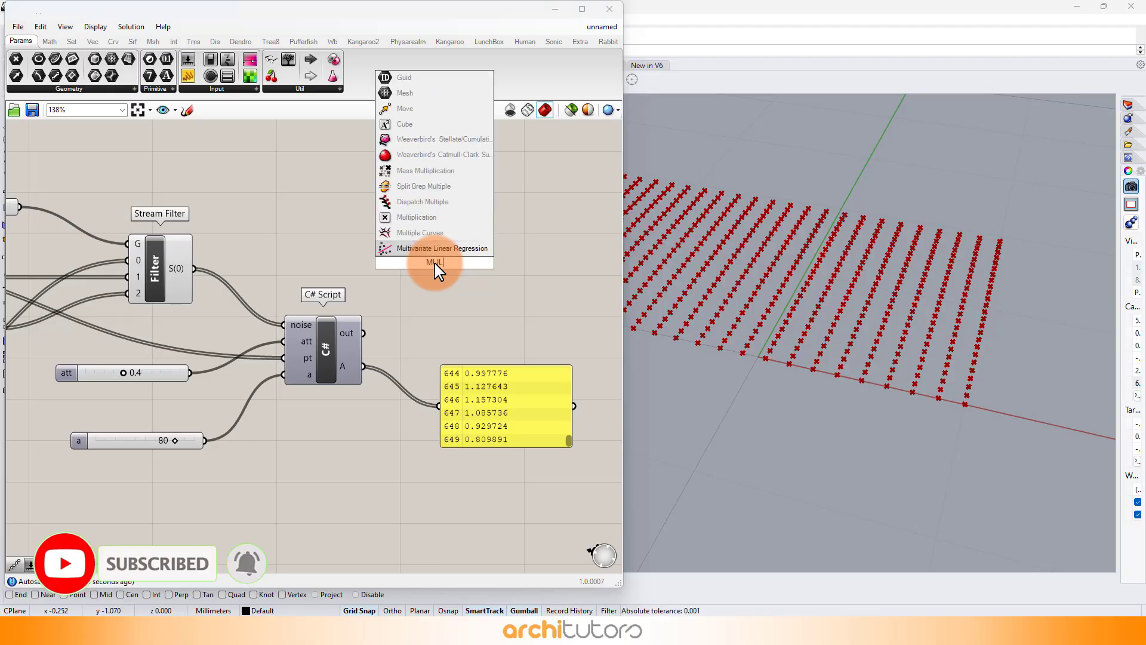
{"action": "type", "text": "l"}
{"action": "left_click", "coordinate": [386, 218]}
{"action": "scroll", "coordinate": [401, 218], "scroll_direction": "up", "scroll_amount": 2}
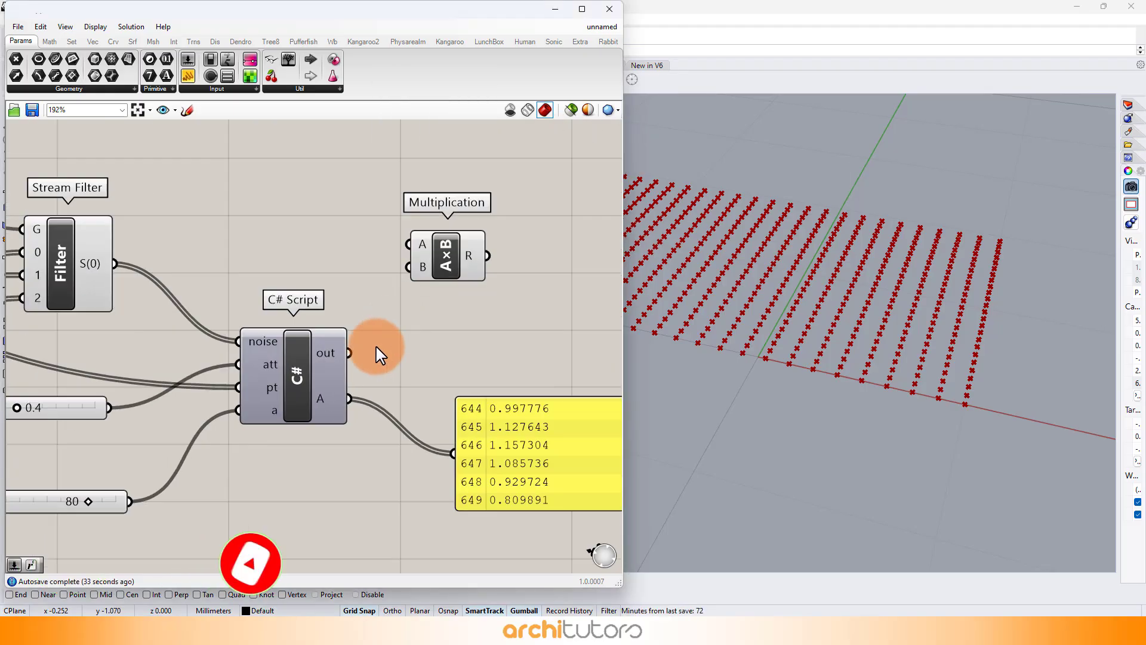
{"action": "left_click_drag", "start_coordinate": [349, 352], "coordinate": [472, 272]}
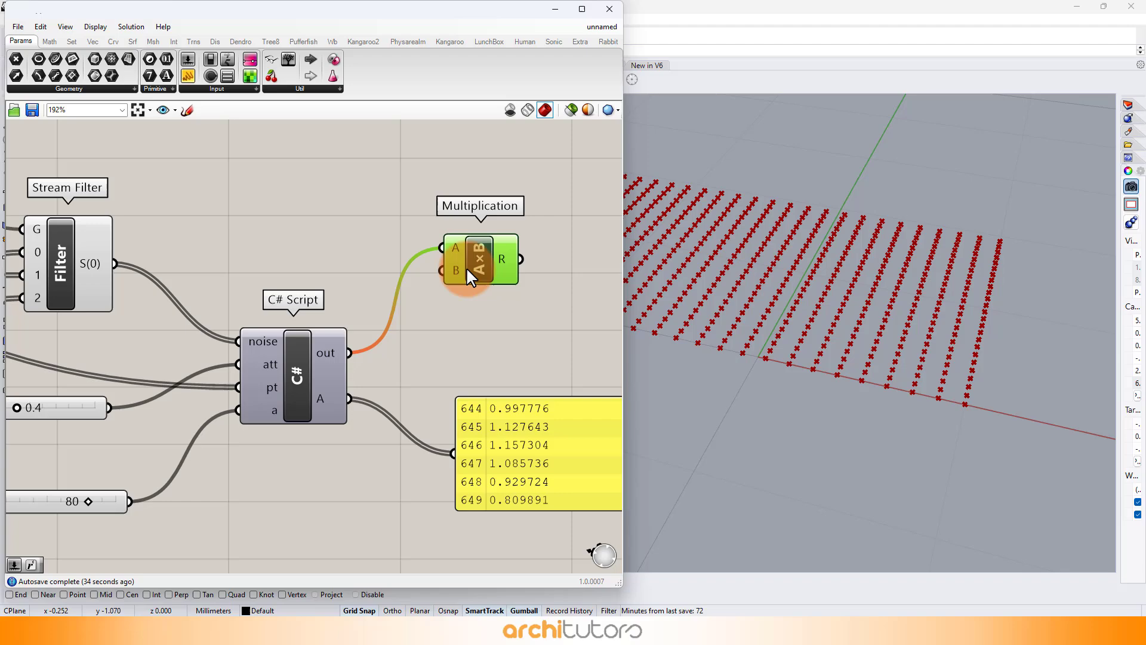
Add a number slider set to 0.1 as the Multiplication's A input and connect the C# Script's A output to input B.
{"action": "double_click", "coordinate": [256, 270]}
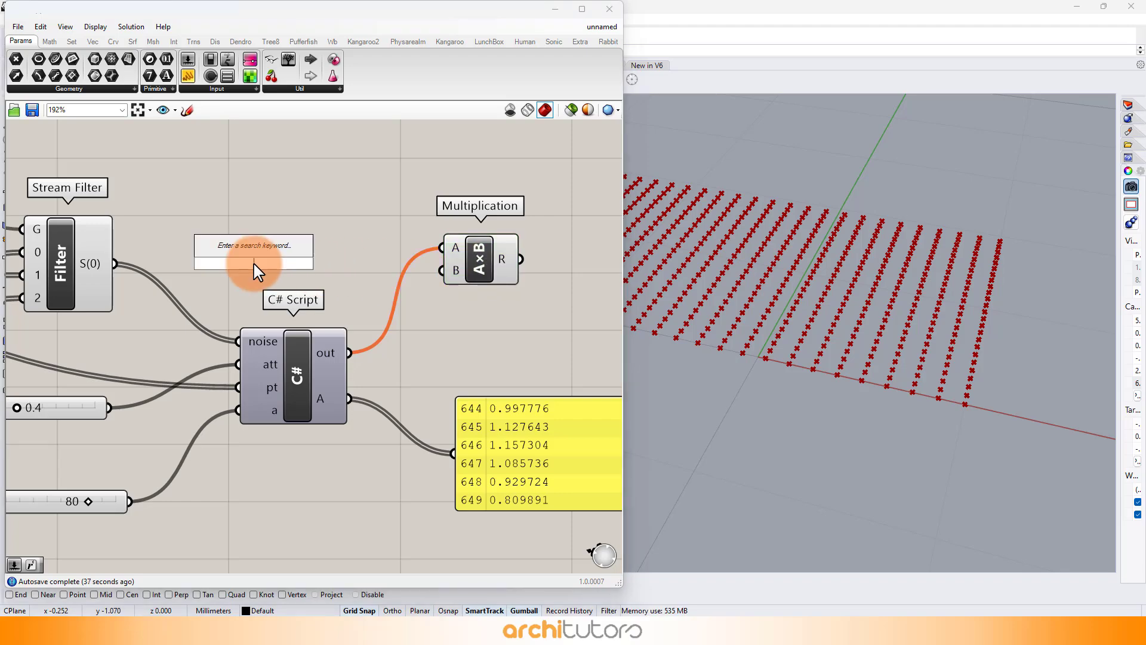
{"action": "type", "text": "0.1"}
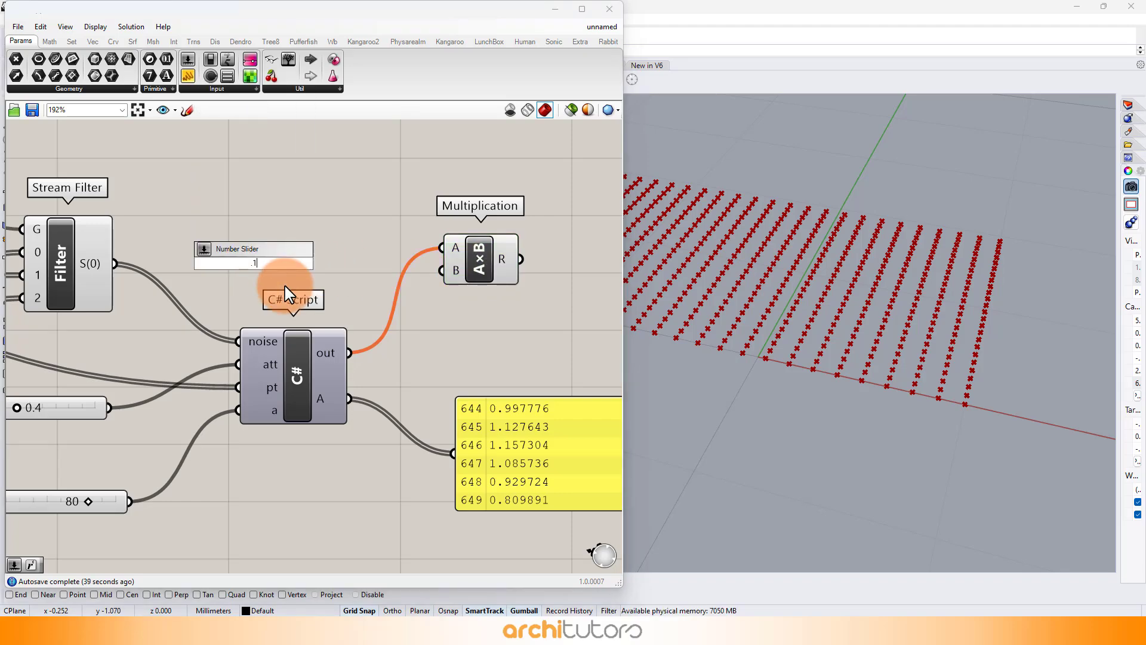
{"action": "key", "text": "Return"}
{"action": "left_click_drag", "start_coordinate": [354, 265], "coordinate": [442, 272]}
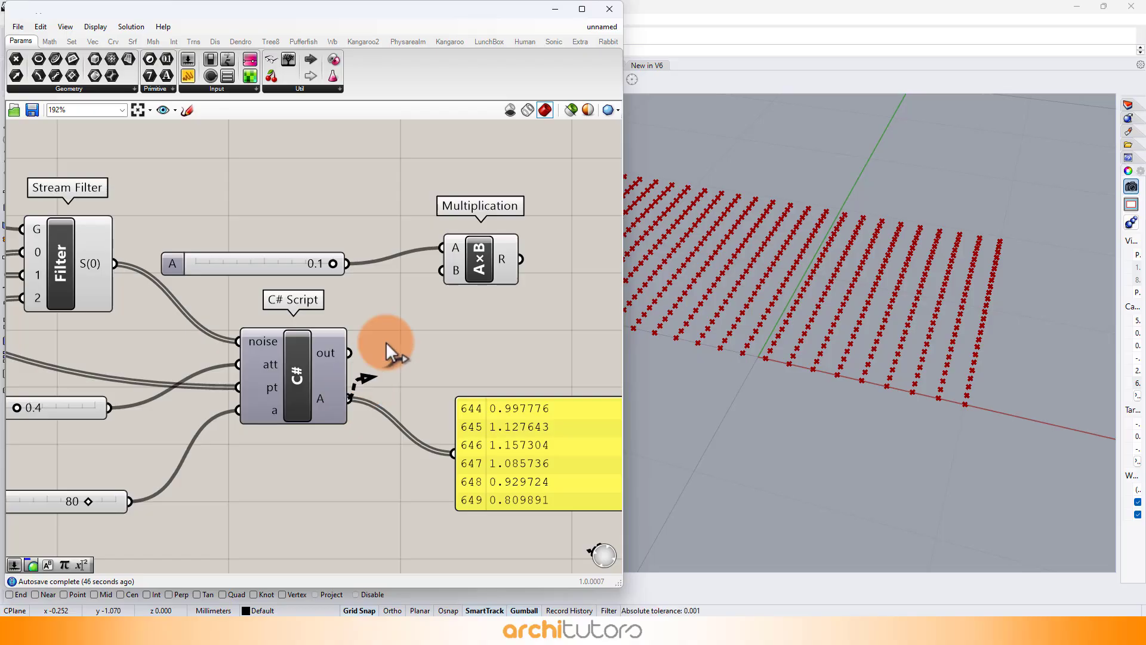
{"action": "left_click", "coordinate": [478, 263]}
{"action": "left_click", "coordinate": [484, 330]}
Add an Addition component above the Multiplication component.
{"action": "right_click_drag", "start_coordinate": [339, 245], "coordinate": [225, 331]}
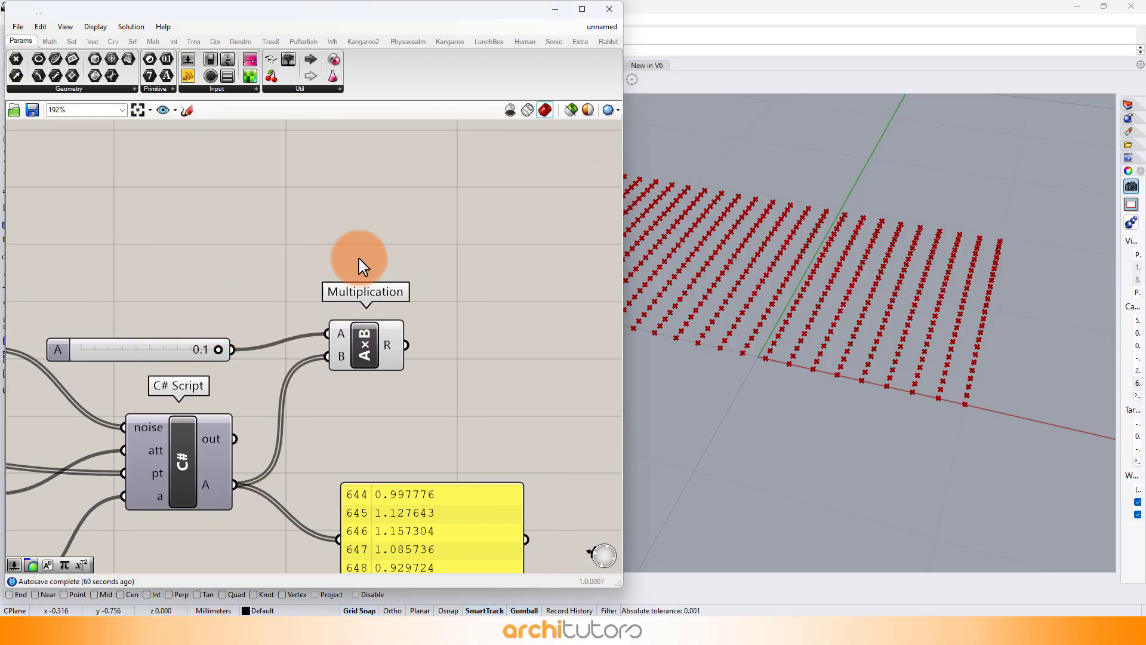
{"action": "double_click", "coordinate": [389, 245]}
{"action": "type", "text": "add"}
{"action": "left_click", "coordinate": [412, 229]}
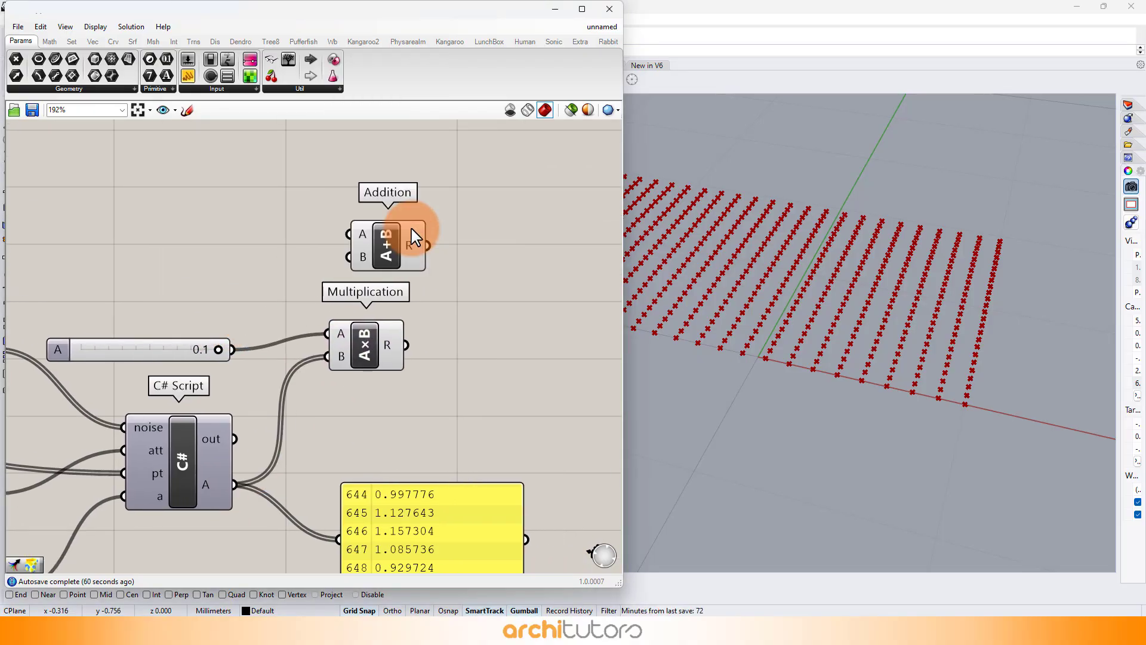
Add a Unit Z component driven by the Multiplication result and connect its vector to the Addition's B input.
{"action": "double_click", "coordinate": [486, 313]}
{"action": "type", "text": "unit z"}
{"action": "left_click", "coordinate": [486, 302]}
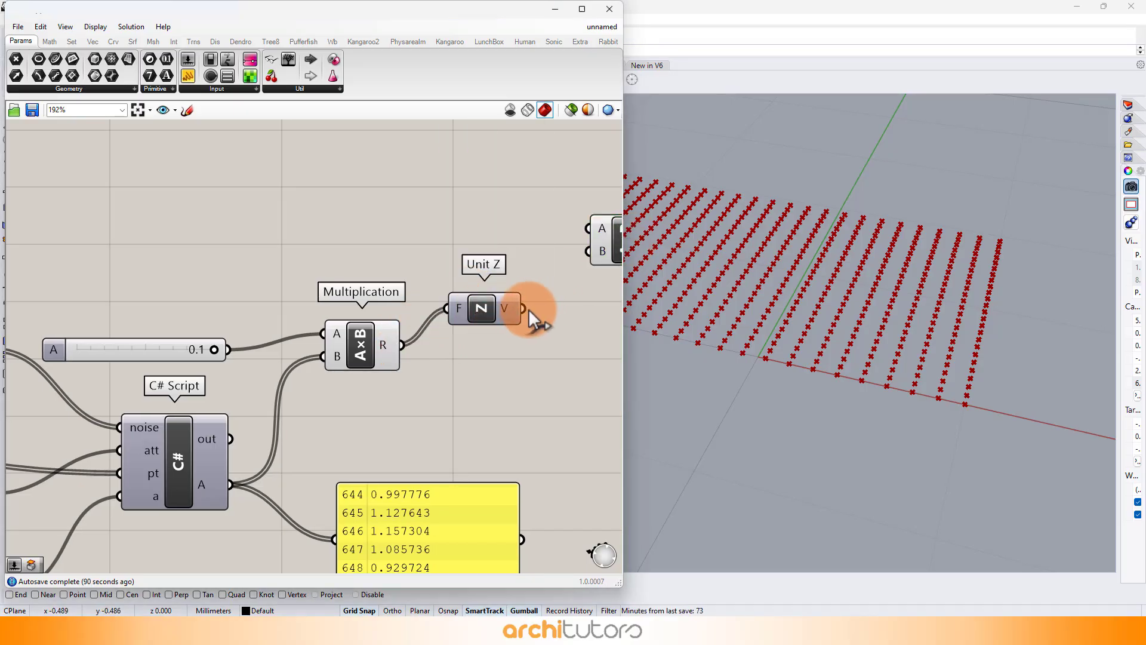
{"action": "left_click_drag", "start_coordinate": [588, 275], "coordinate": [588, 271]}
Place the Addition component above Unit Z and space the two Stream Filters beside the Linear Arrays further apart.
{"action": "scroll", "coordinate": [434, 336], "scroll_direction": "down", "scroll_amount": 3}
{"action": "scroll", "coordinate": [413, 406], "scroll_direction": "down", "scroll_amount": 4}
{"action": "scroll", "coordinate": [490, 437], "scroll_direction": "up", "scroll_amount": 2}
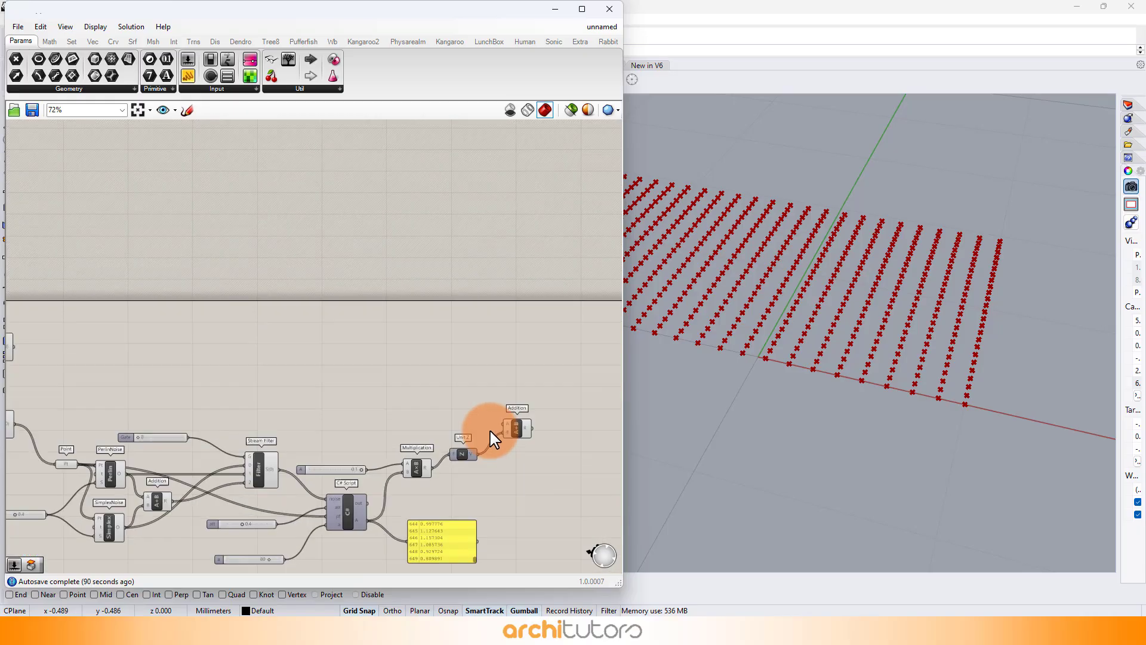
{"action": "left_click_drag", "start_coordinate": [520, 428], "coordinate": [453, 407]}
{"action": "right_click_drag", "start_coordinate": [142, 369], "coordinate": [393, 323]}
{"action": "scroll", "coordinate": [393, 323], "scroll_direction": "up", "scroll_amount": 3}
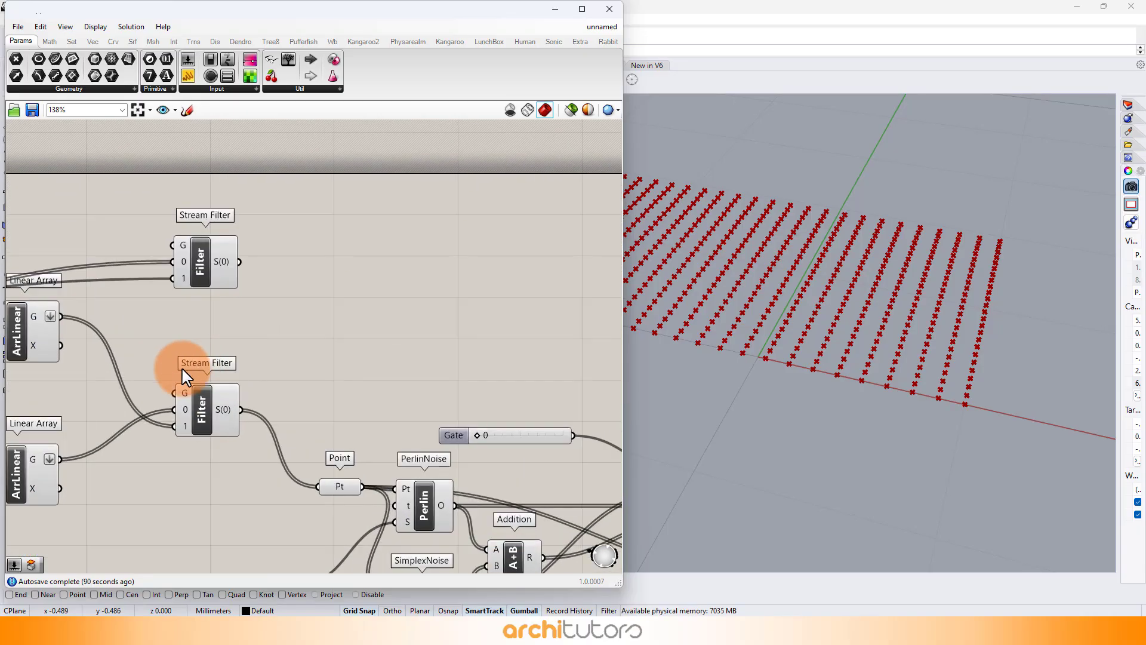
{"action": "right_click_drag", "start_coordinate": [179, 371], "coordinate": [332, 312]}
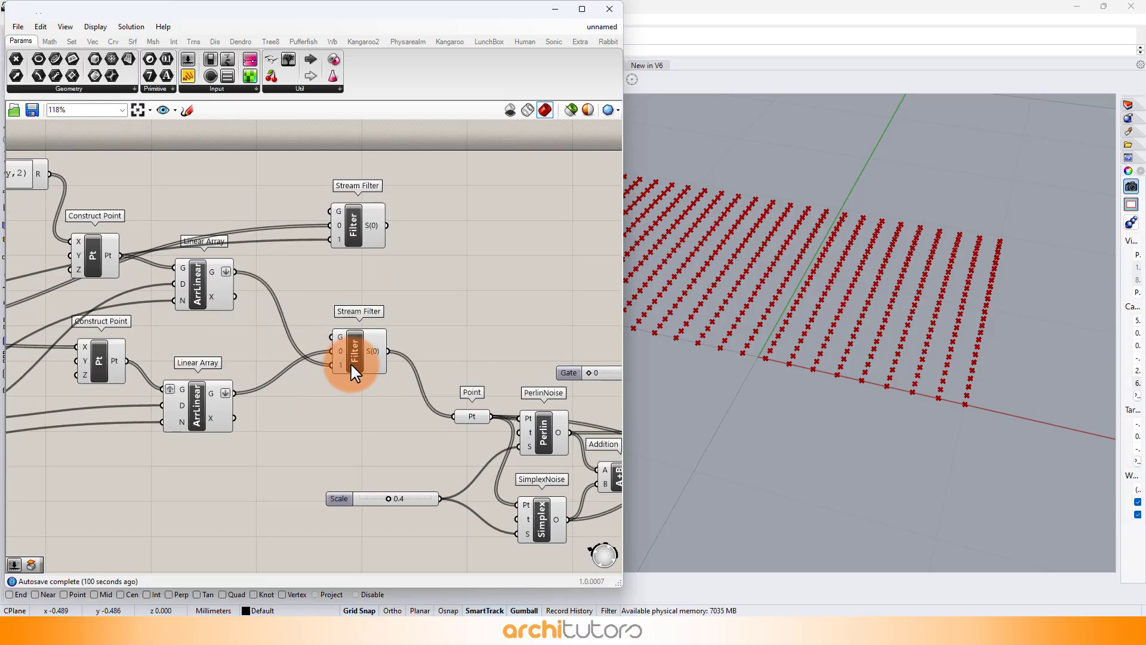
{"action": "left_click_drag", "start_coordinate": [374, 361], "coordinate": [380, 354]}
{"action": "left_click_drag", "start_coordinate": [377, 233], "coordinate": [371, 220]}
{"action": "left_click", "coordinate": [418, 341]}
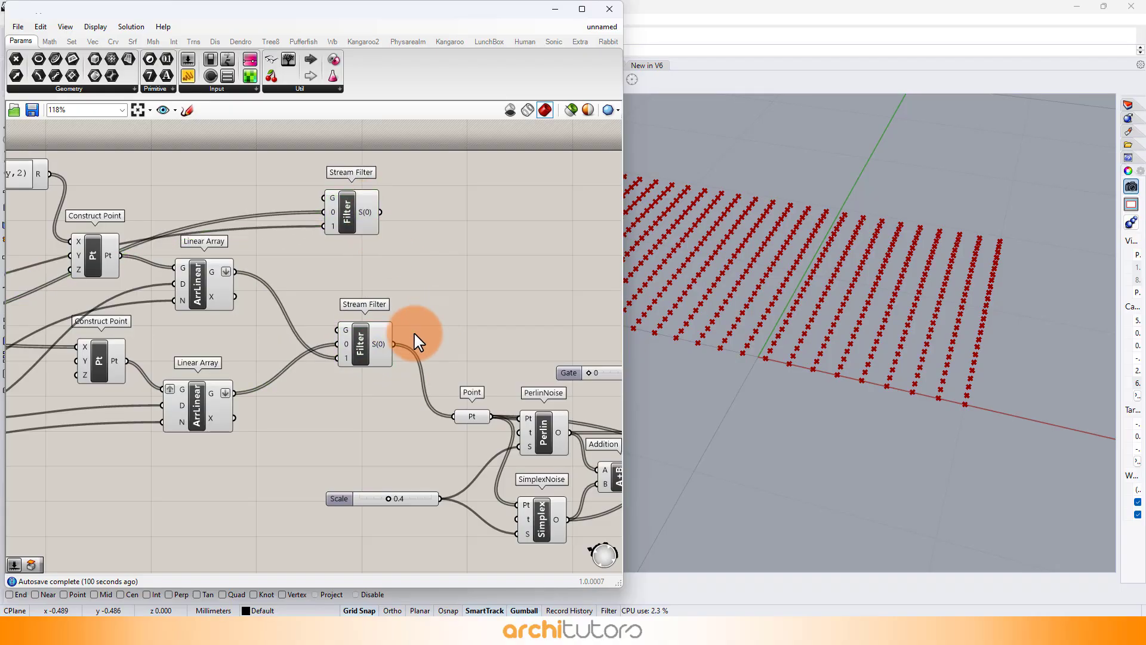
Connect the output of the Stream Filter fed by the Linear Arrays to the Addition's A input and select the Addition component.
{"action": "left_click_drag", "start_coordinate": [741, 283], "coordinate": [568, 296]}
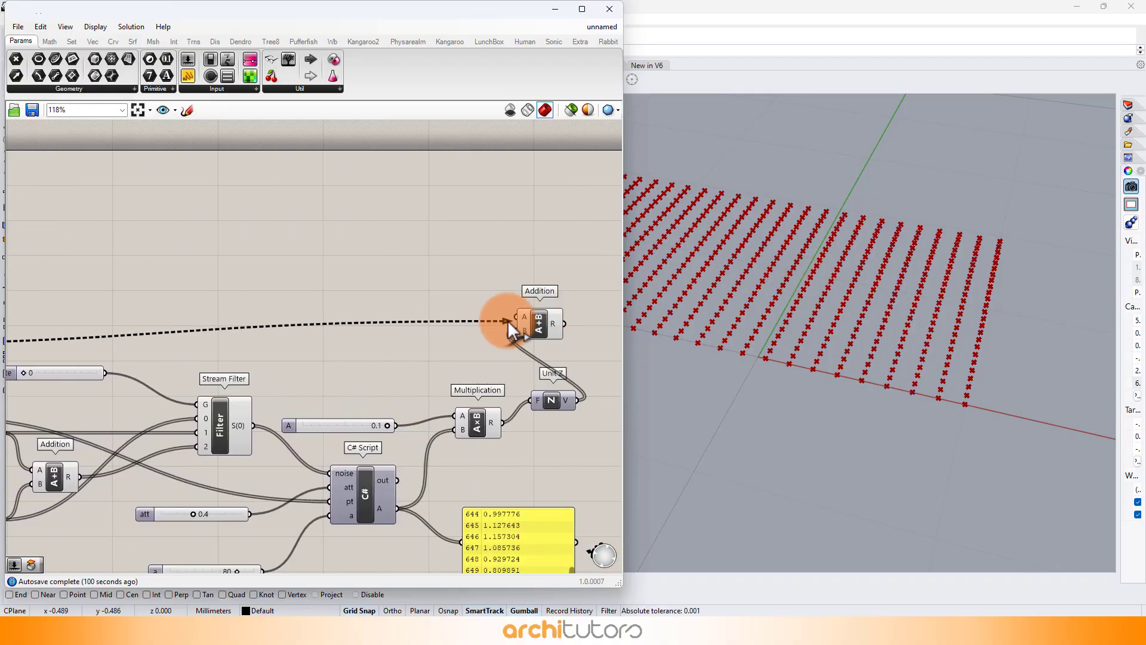
{"action": "left_click_drag", "start_coordinate": [511, 321], "coordinate": [517, 317]}
{"action": "left_click", "coordinate": [535, 319]}
Add a Surface From Points component above the Addition component.
{"action": "scroll", "coordinate": [404, 267], "scroll_direction": "up", "scroll_amount": 2}
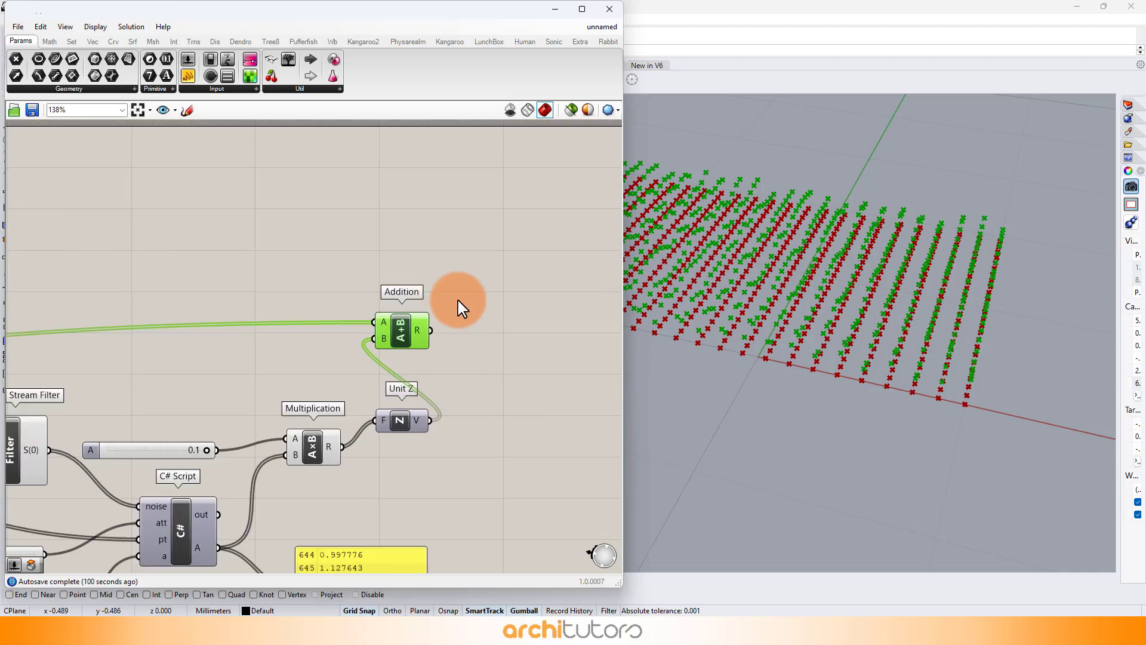
{"action": "double_click", "coordinate": [469, 259]}
{"action": "type", "text": "S"}
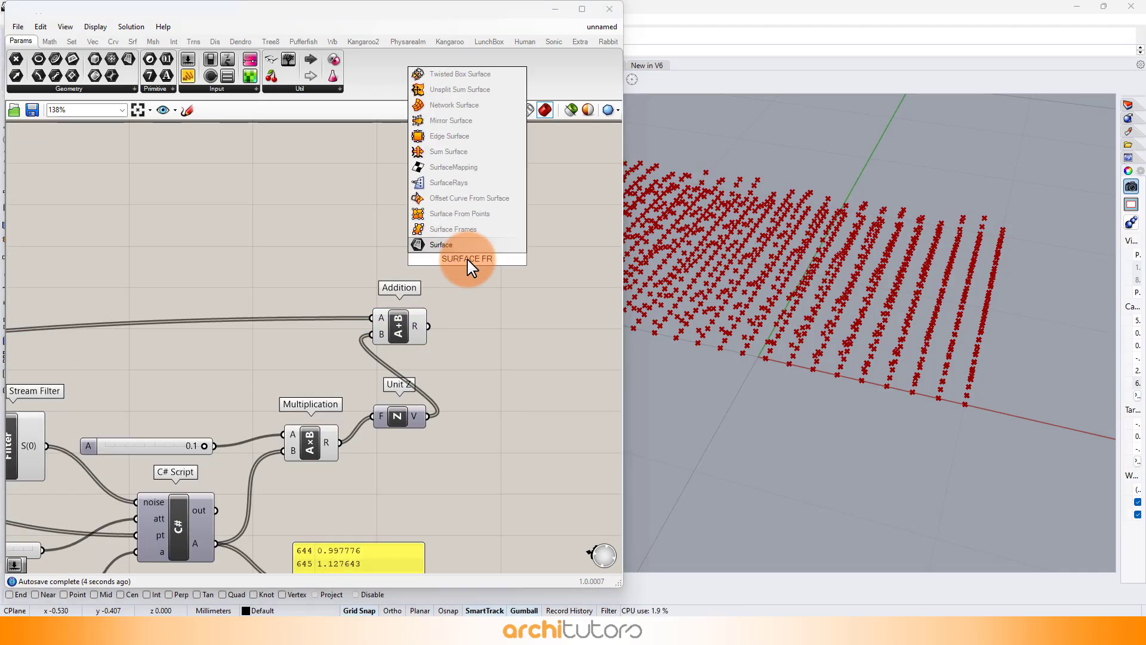
{"action": "type", "text": "URFACE FR"}
{"action": "left_click", "coordinate": [457, 227]}
Add an Expression component before Surface From Points.
{"action": "scroll", "coordinate": [449, 311], "scroll_direction": "up", "scroll_amount": 2}
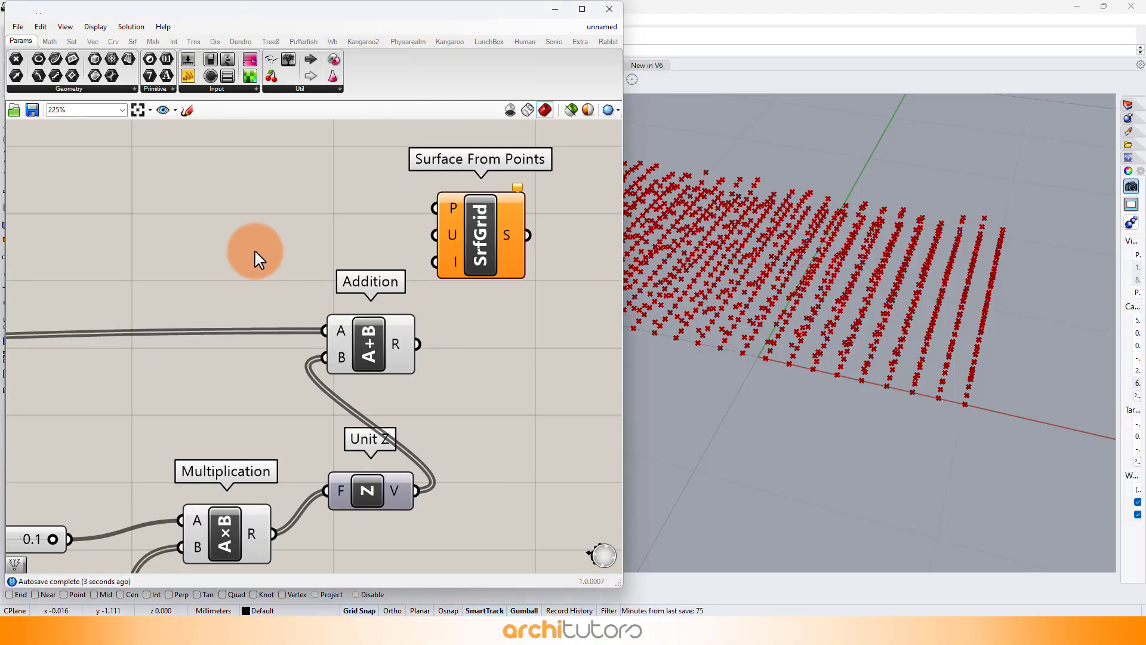
{"action": "right_click_drag", "start_coordinate": [258, 258], "coordinate": [274, 307]}
{"action": "double_click", "coordinate": [274, 296]}
{"action": "type", "text": "EXP"}
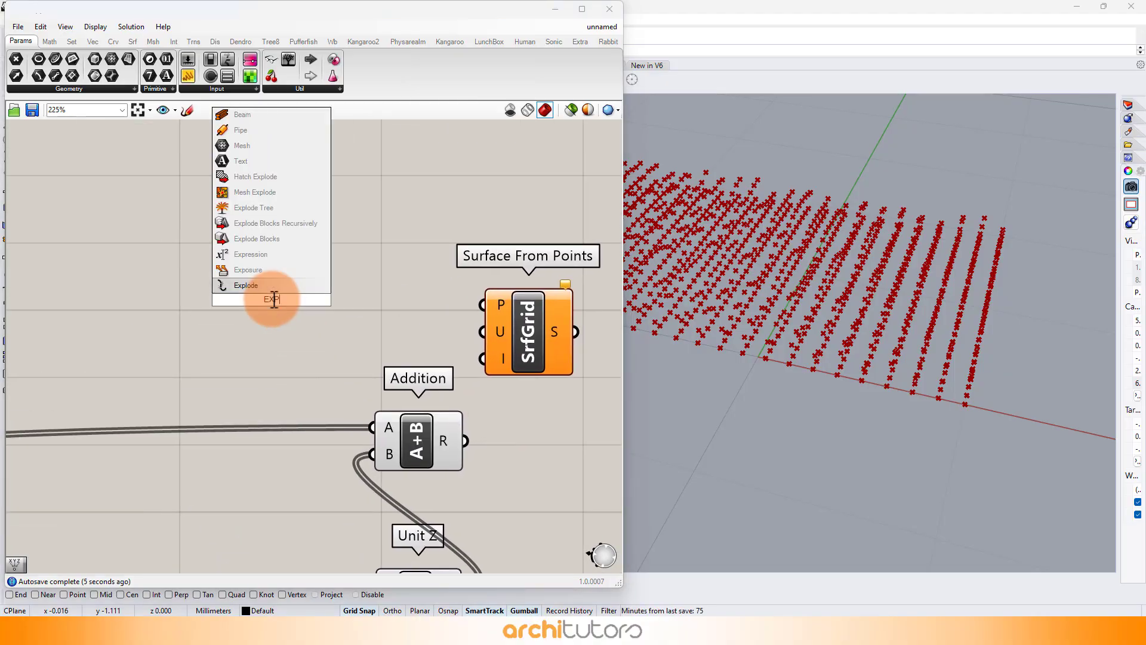
{"action": "type", "text": "RE"}
{"action": "left_click", "coordinate": [267, 285]}
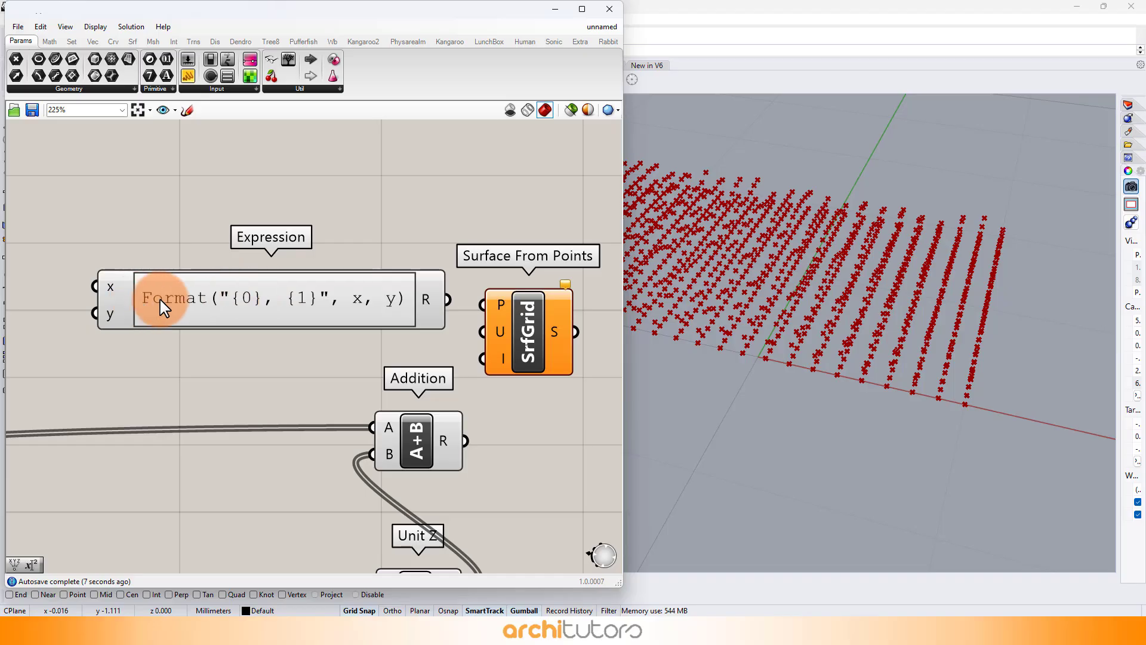
Remove the new Expression component's y input and set its expression to N+1.
{"action": "scroll", "coordinate": [114, 306], "scroll_direction": "up", "scroll_amount": 5}
{"action": "scroll", "coordinate": [146, 319], "scroll_direction": "down", "scroll_amount": 2}
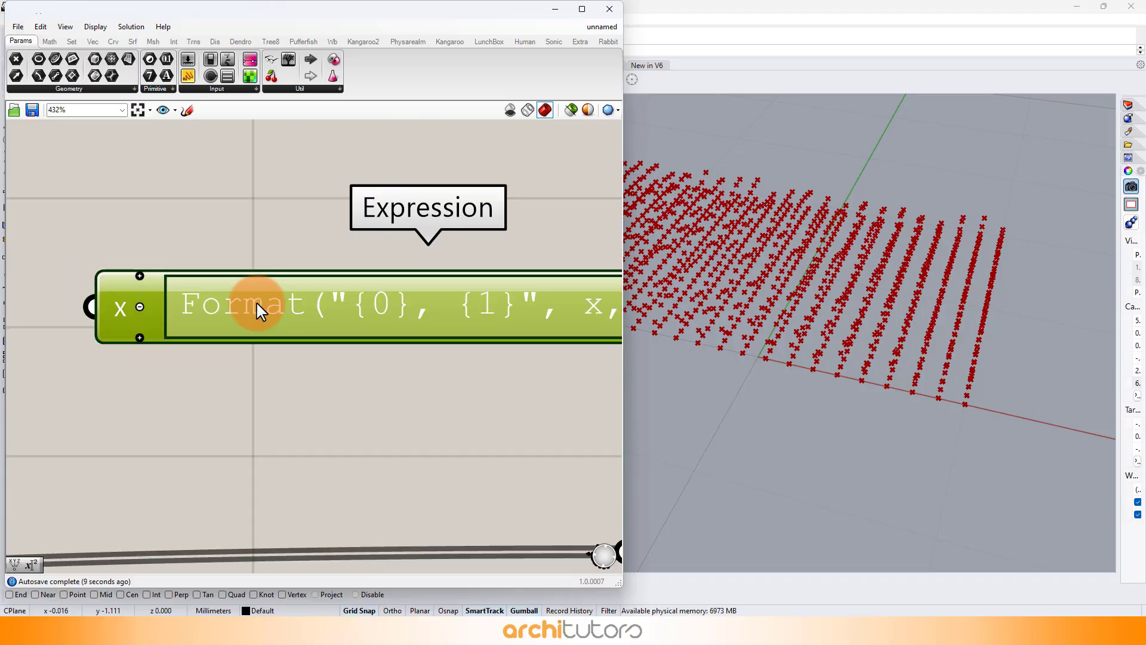
{"action": "double_click", "coordinate": [257, 301]}
{"action": "left_click_drag", "start_coordinate": [303, 312], "coordinate": [85, 319]}
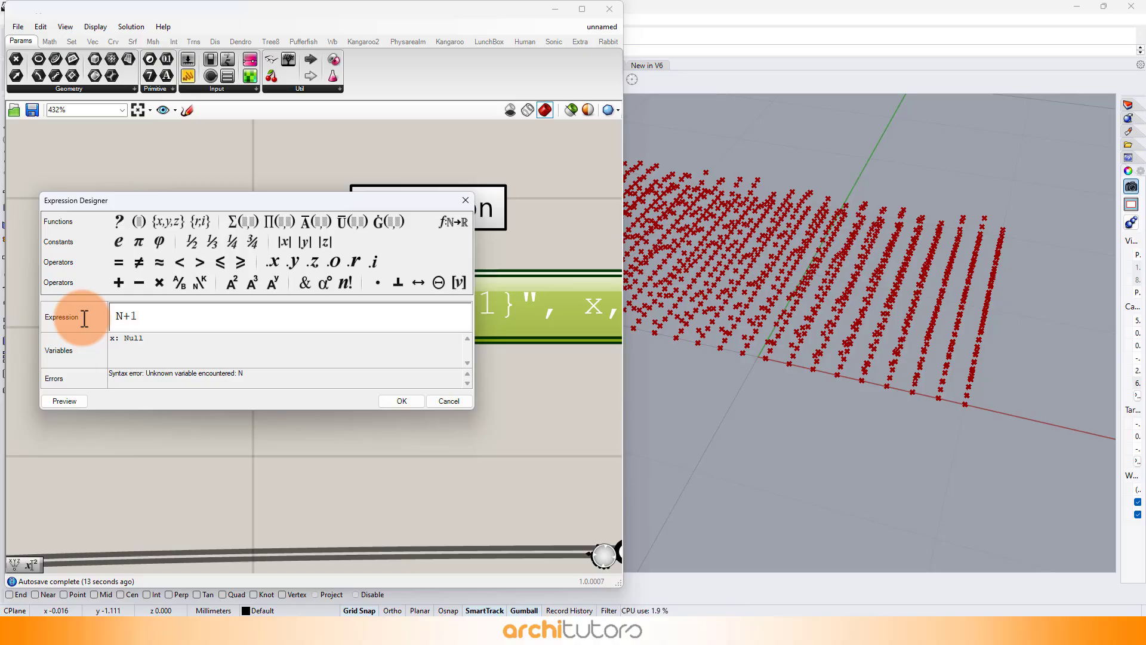
{"action": "left_click", "coordinate": [381, 400]}
Rename the Expression component's x input to N.
{"action": "scroll", "coordinate": [353, 270], "scroll_direction": "down", "scroll_amount": 3}
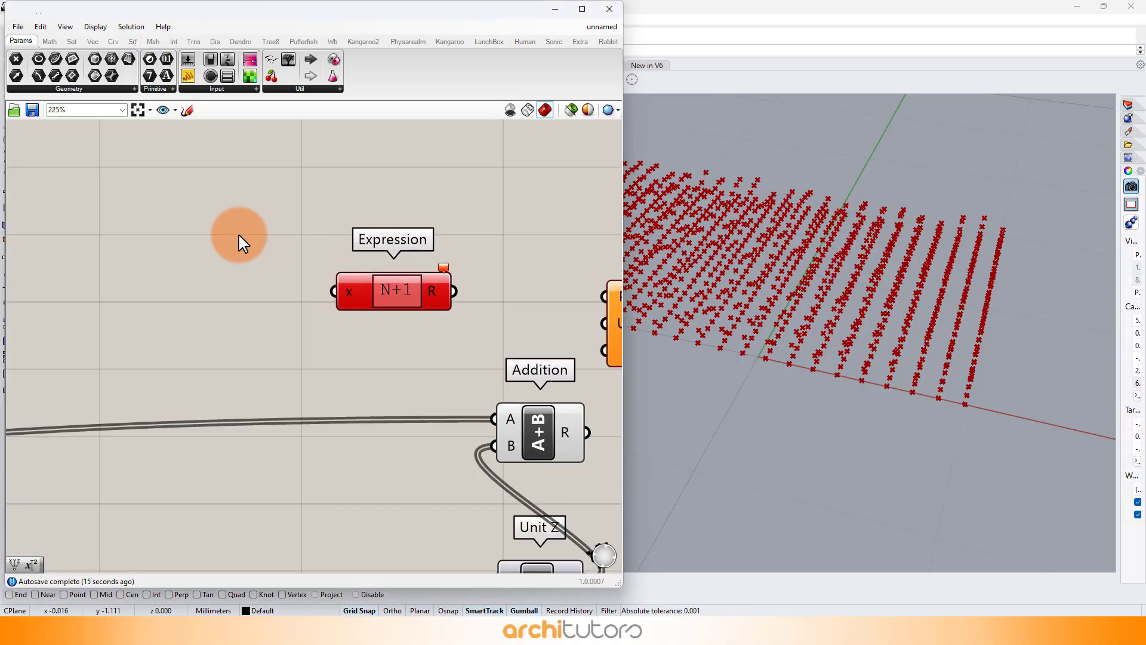
{"action": "scroll", "coordinate": [251, 263], "scroll_direction": "down", "scroll_amount": 2}
{"action": "scroll", "coordinate": [295, 278], "scroll_direction": "up", "scroll_amount": 4}
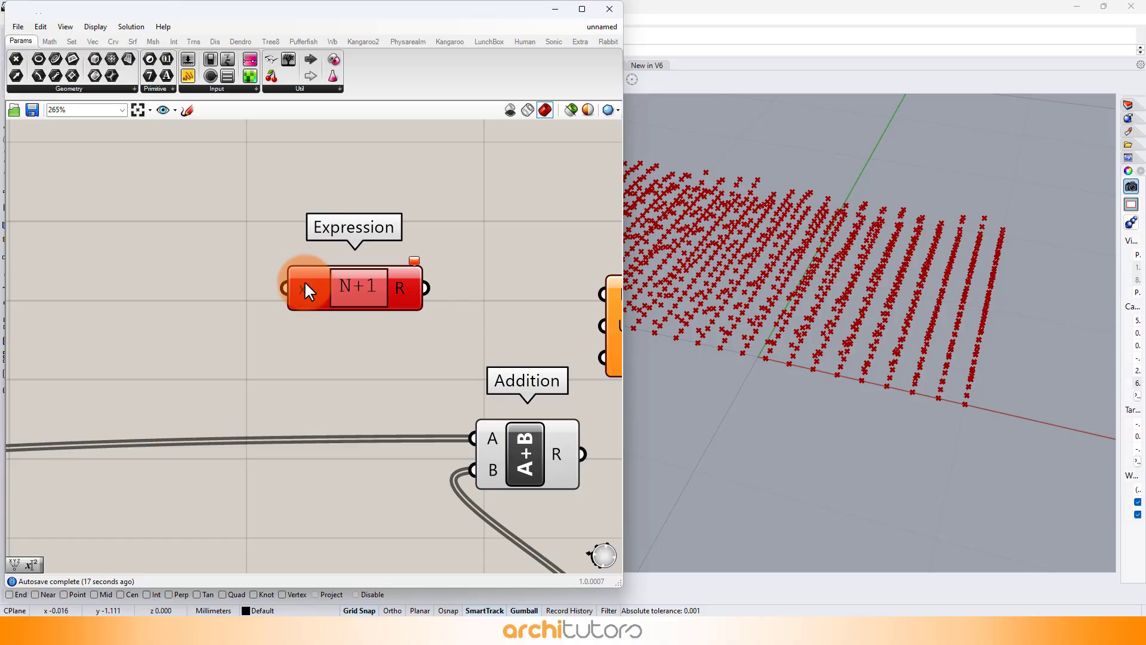
{"action": "right_click", "coordinate": [305, 286]}
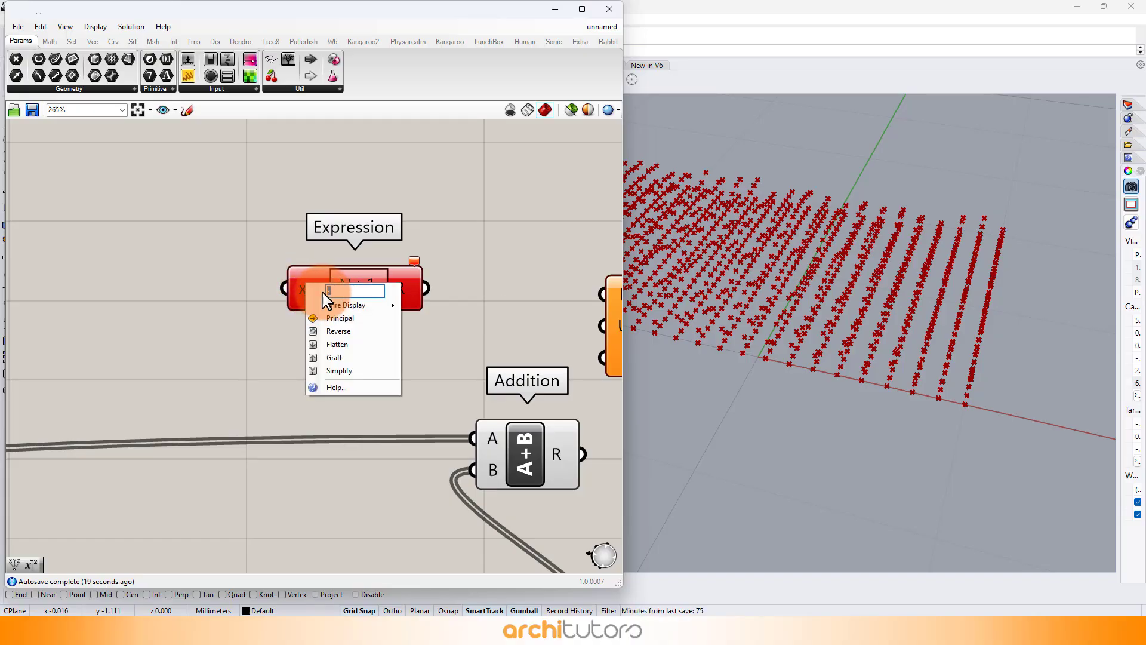
{"action": "left_click", "coordinate": [233, 342]}
Reposition the upper Stream Filter and Construct Point, and connect that filter's output to the N+1 Expression's N input.
{"action": "scroll", "coordinate": [275, 323], "scroll_direction": "down", "scroll_amount": 2}
{"action": "scroll", "coordinate": [396, 256], "scroll_direction": "down", "scroll_amount": 2}
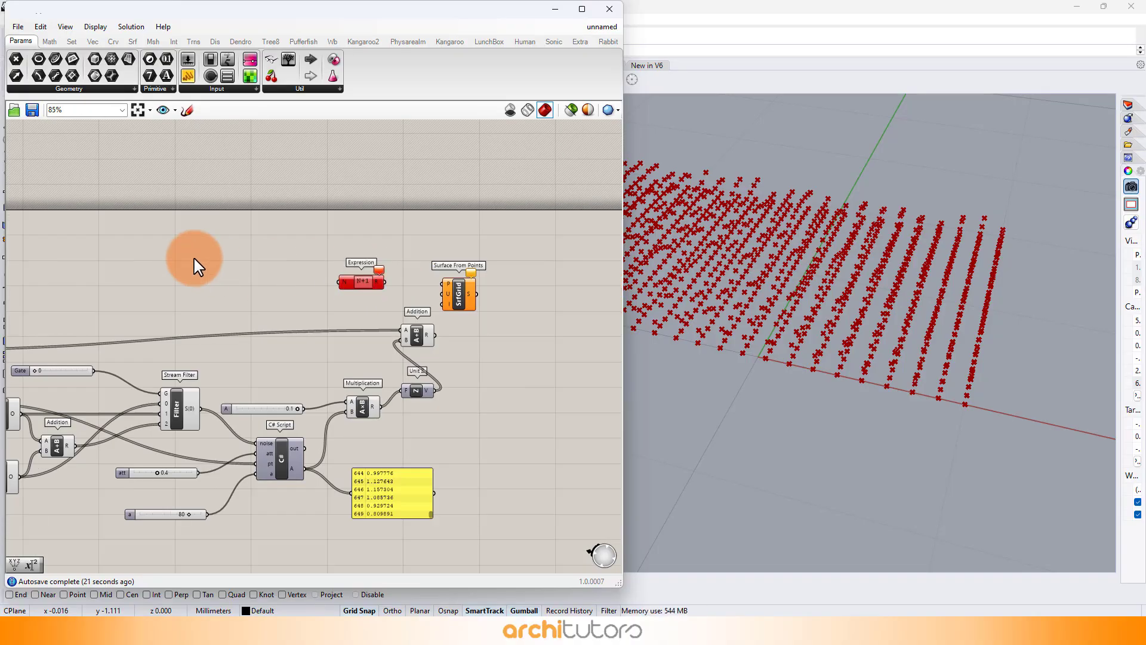
{"action": "right_click_drag", "start_coordinate": [197, 266], "coordinate": [200, 309]}
{"action": "scroll", "coordinate": [447, 263], "scroll_direction": "up", "scroll_amount": 2}
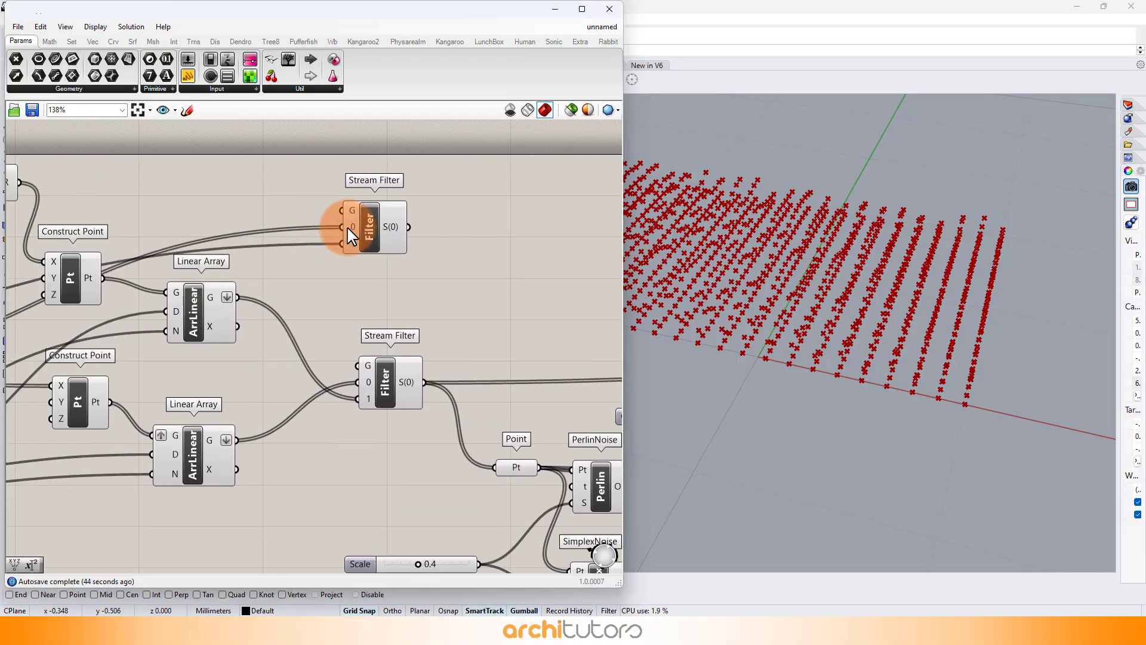
{"action": "left_click_drag", "start_coordinate": [353, 236], "coordinate": [381, 255]}
{"action": "left_click_drag", "start_coordinate": [86, 281], "coordinate": [94, 242]}
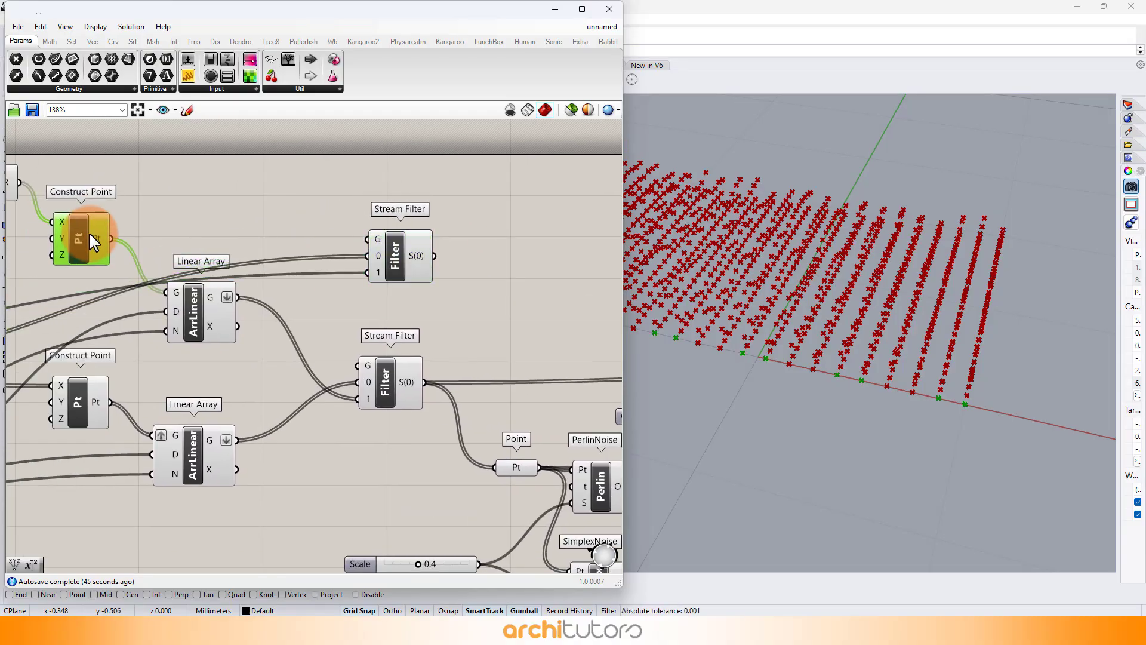
{"action": "scroll", "coordinate": [89, 236], "scroll_direction": "down", "scroll_amount": 2}
{"action": "left_click_drag", "start_coordinate": [356, 252], "coordinate": [535, 252]}
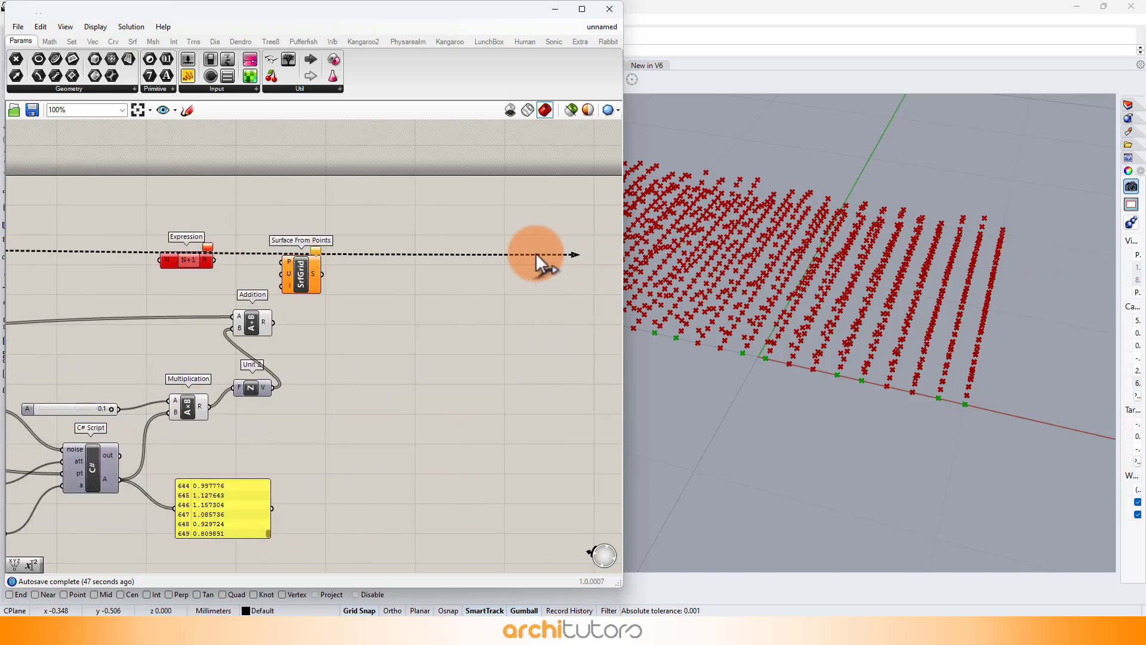
{"action": "left_click_drag", "start_coordinate": [164, 264], "coordinate": [169, 262]}
Connect the Addition result to Surface From Points' P input and the N+1 Expression result to U, then check the component's error.
{"action": "scroll", "coordinate": [300, 256], "scroll_direction": "up", "scroll_amount": 3}
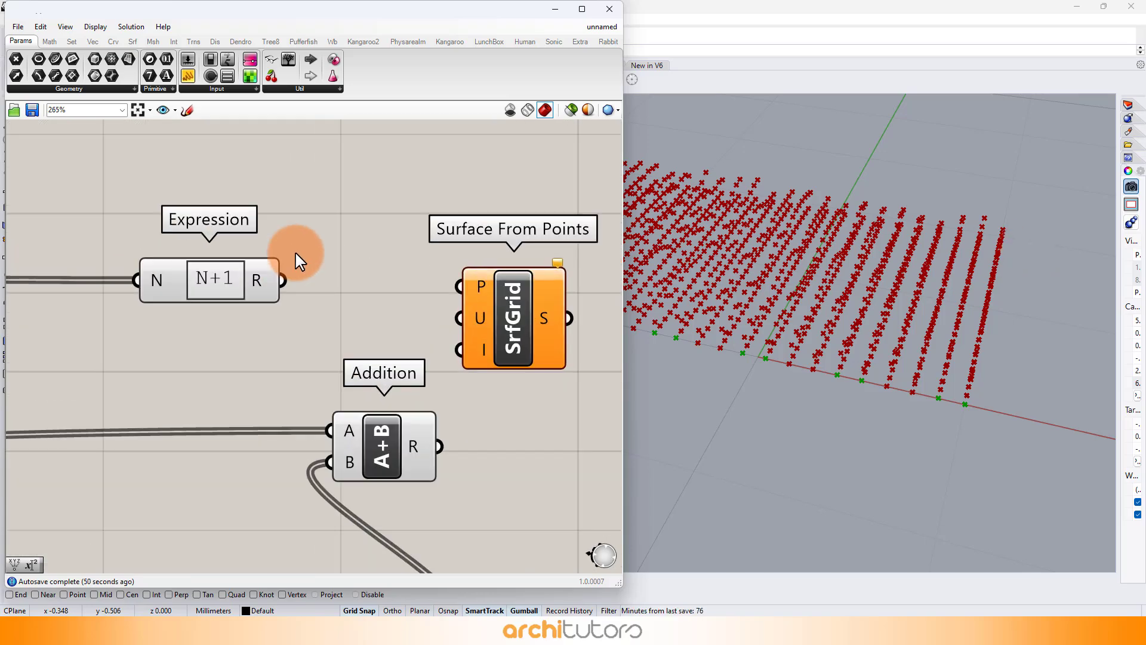
{"action": "left_click_drag", "start_coordinate": [432, 394], "coordinate": [480, 318]}
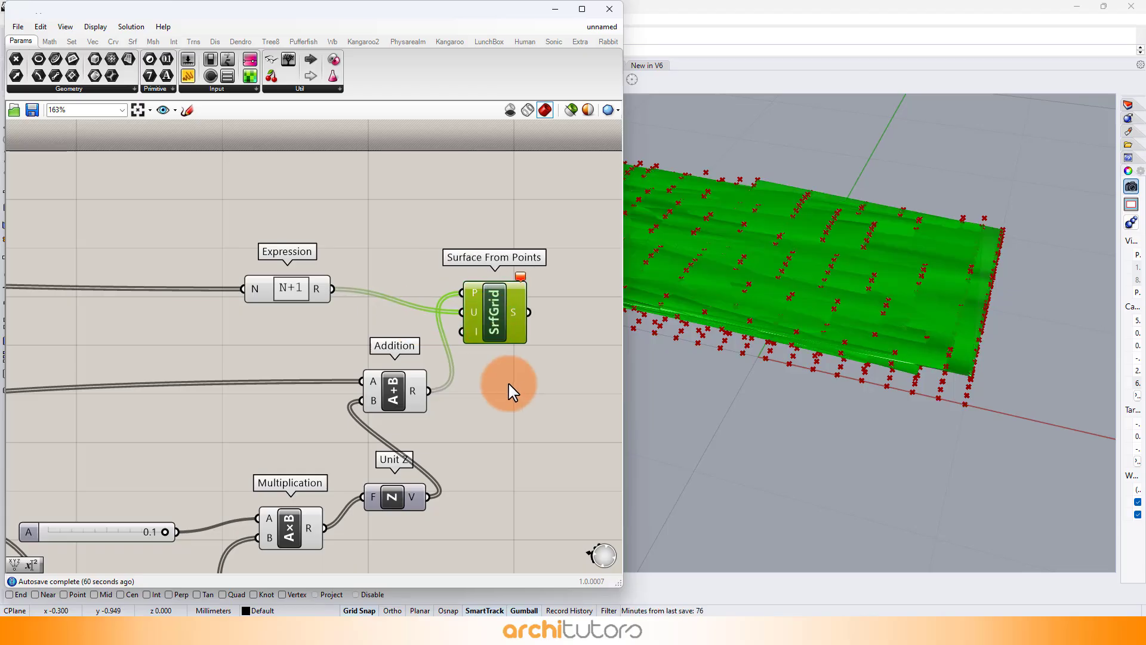
{"action": "left_click", "coordinate": [508, 362]}
{"action": "left_click", "coordinate": [523, 278]}
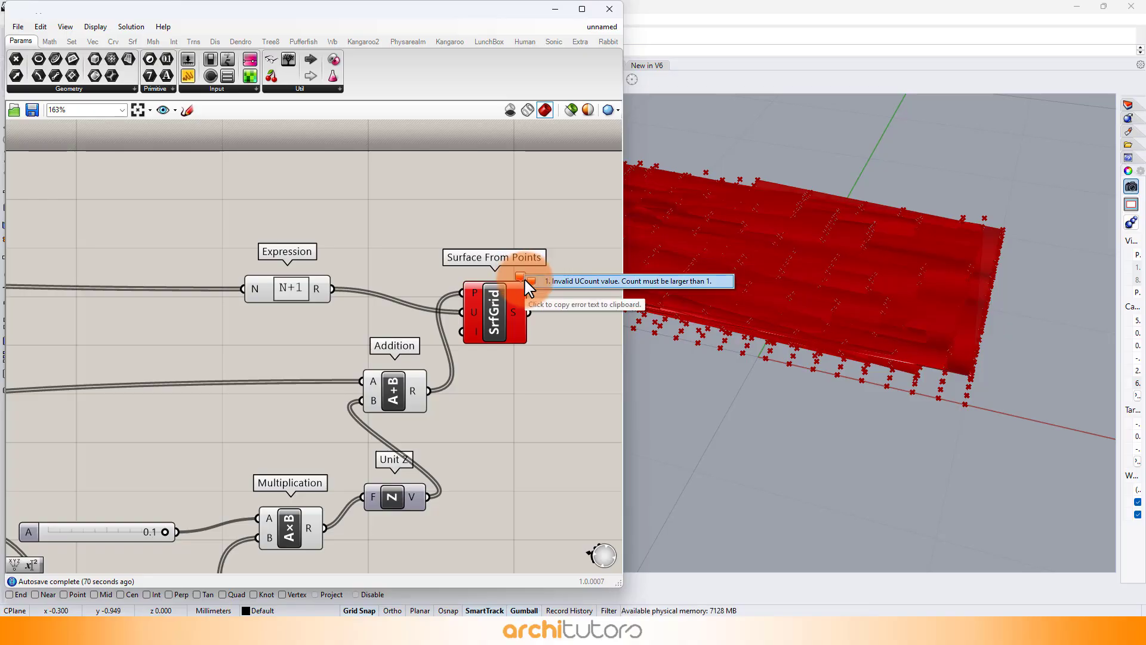
{"action": "left_click", "coordinate": [517, 357]}
Move the Stream Filter that feeds the N+1 Expression next to the Range component and check its input wiring.
{"action": "scroll", "coordinate": [485, 257], "scroll_direction": "down", "scroll_amount": 5}
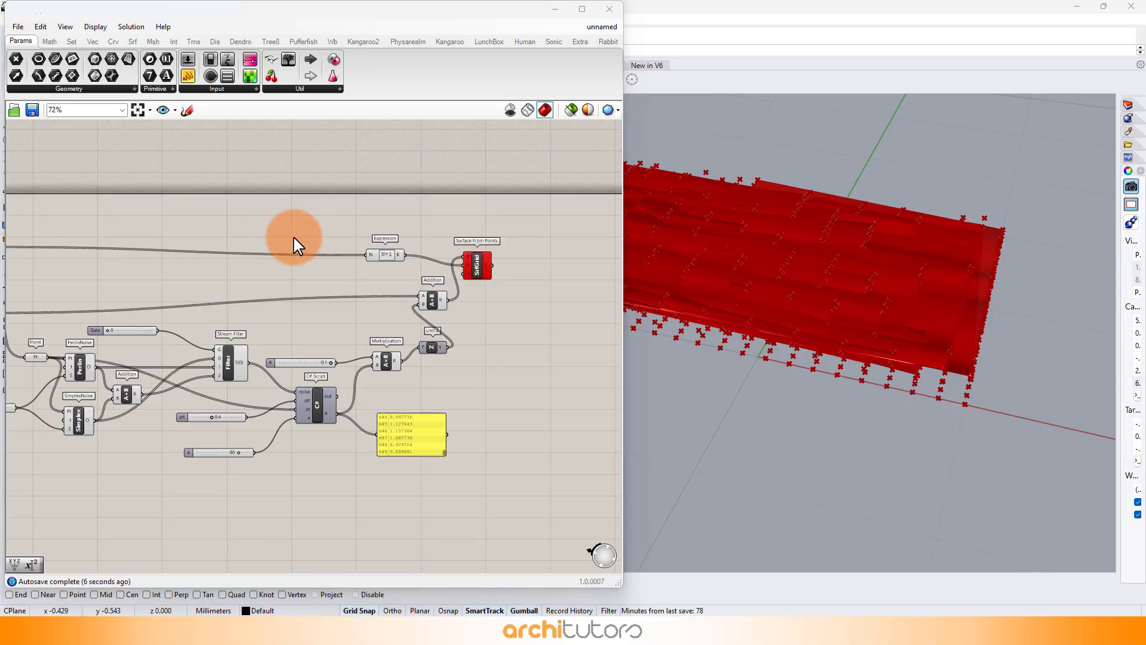
{"action": "right_click_drag", "start_coordinate": [117, 231], "coordinate": [429, 247]}
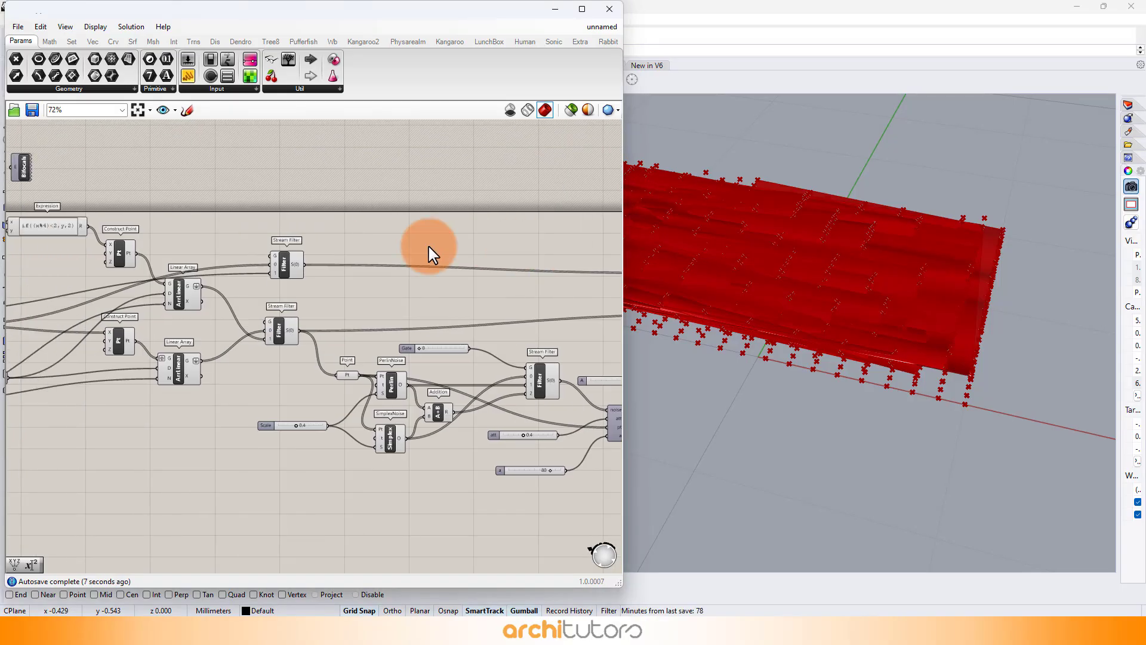
{"action": "scroll", "coordinate": [201, 245], "scroll_direction": "up", "scroll_amount": 3}
{"action": "left_click_drag", "start_coordinate": [365, 273], "coordinate": [388, 328]}
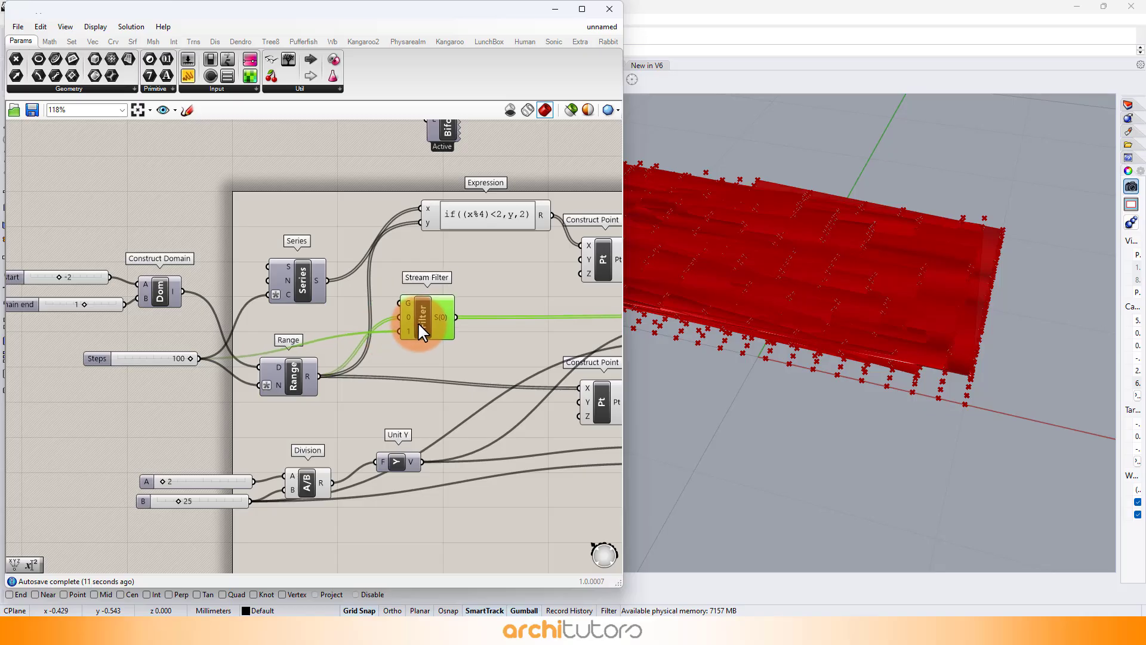
{"action": "left_click", "coordinate": [298, 421]}
{"action": "scroll", "coordinate": [297, 421], "scroll_direction": "up", "scroll_amount": 4}
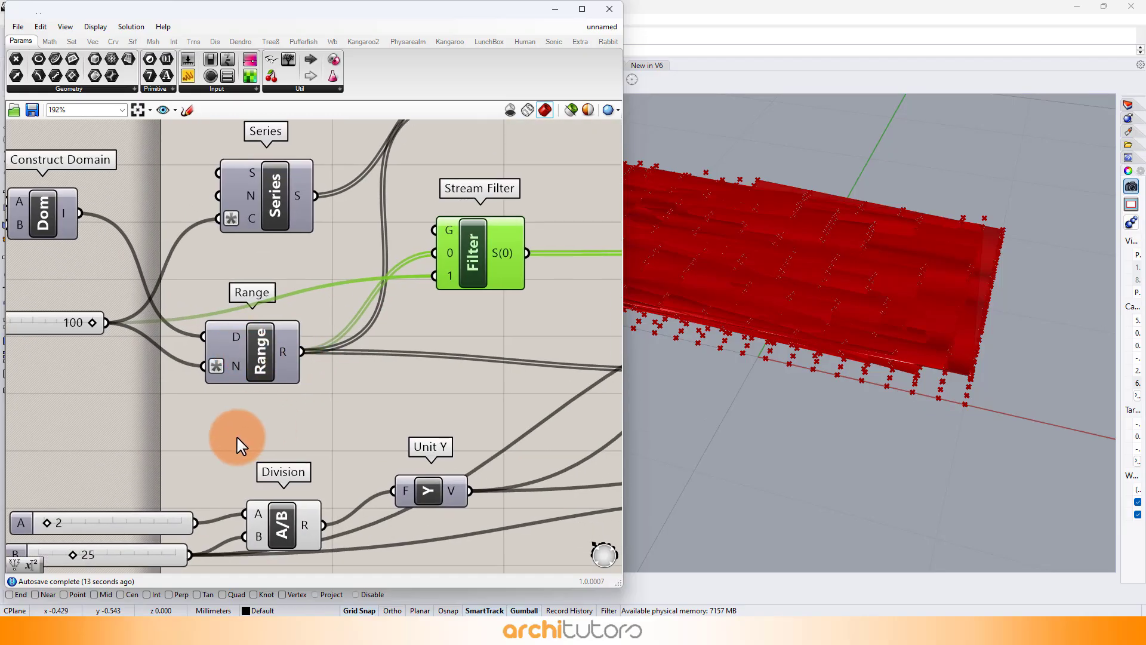
Add a Division component below the Range component and connect the Steps slider to its A input.
{"action": "double_click", "coordinate": [237, 439]}
{"action": "type", "text": "D"}
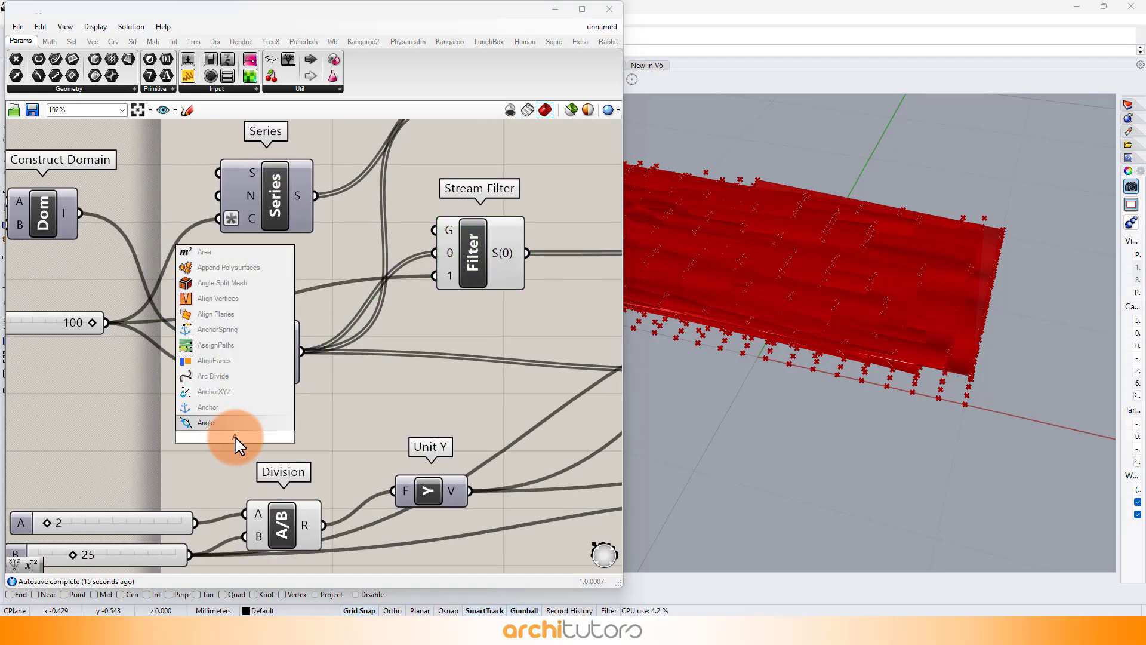
{"action": "key", "text": "BackSpace"}
{"action": "type", "text": "D"}
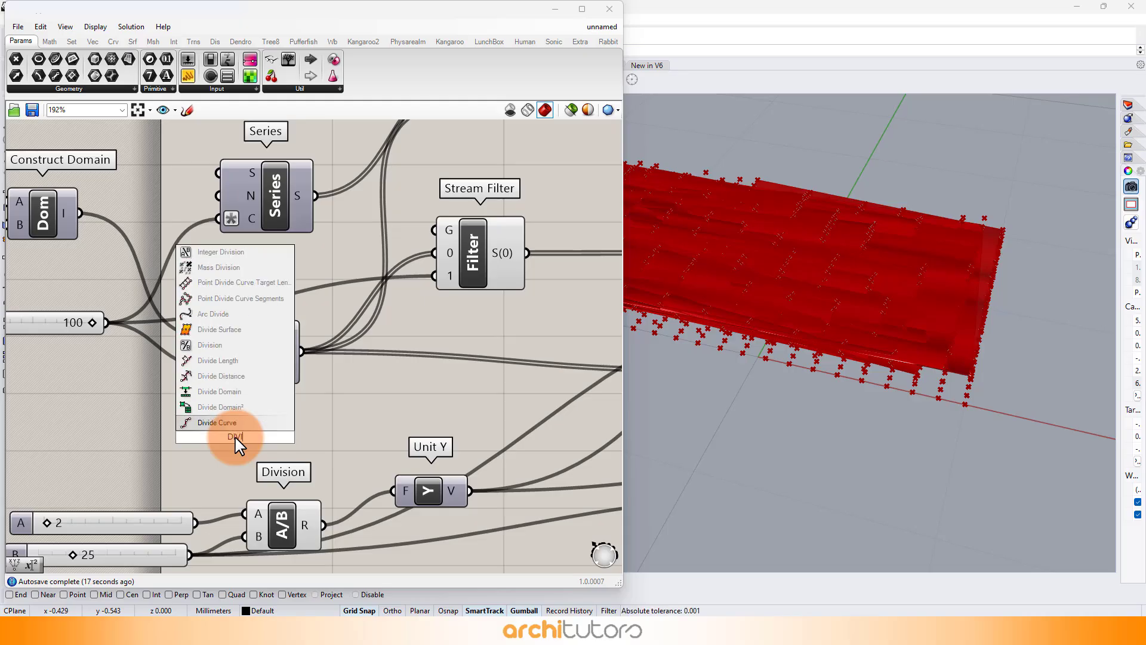
{"action": "type", "text": "IVIS"}
{"action": "key", "text": "Return"}
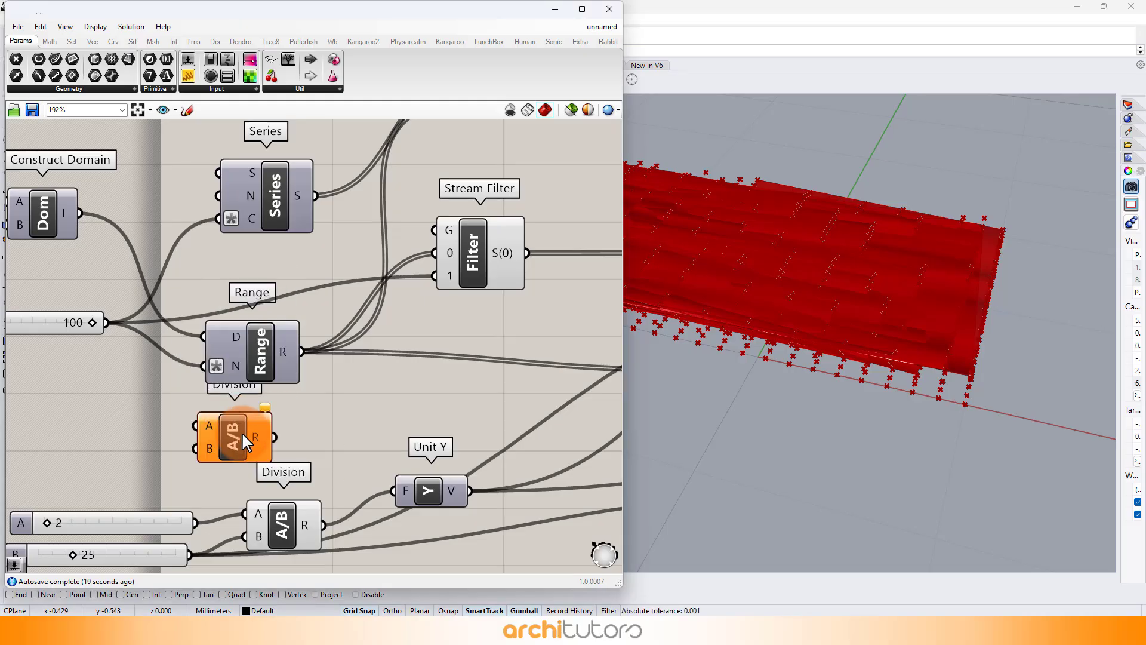
{"action": "left_click_drag", "start_coordinate": [242, 431], "coordinate": [379, 407]}
{"action": "left_click_drag", "start_coordinate": [97, 329], "coordinate": [98, 339]}
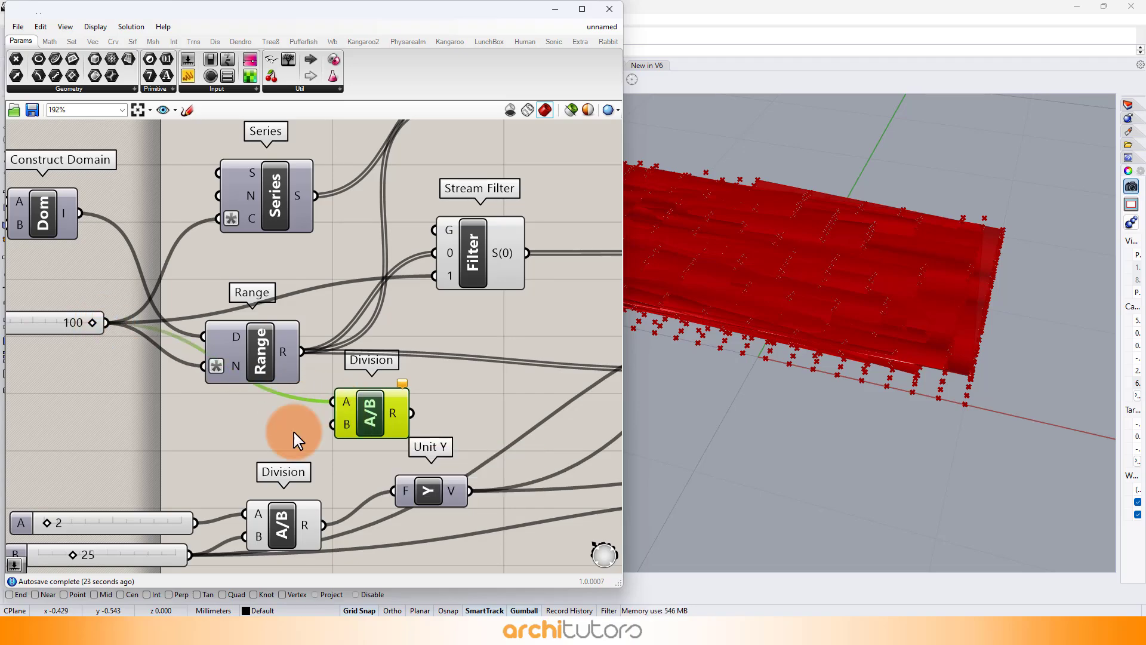
Create a number slider with value 4 and connect it to the new Division's B input.
{"action": "double_click", "coordinate": [238, 448]}
{"action": "type", "text": "4"}
{"action": "key", "text": "Return"}
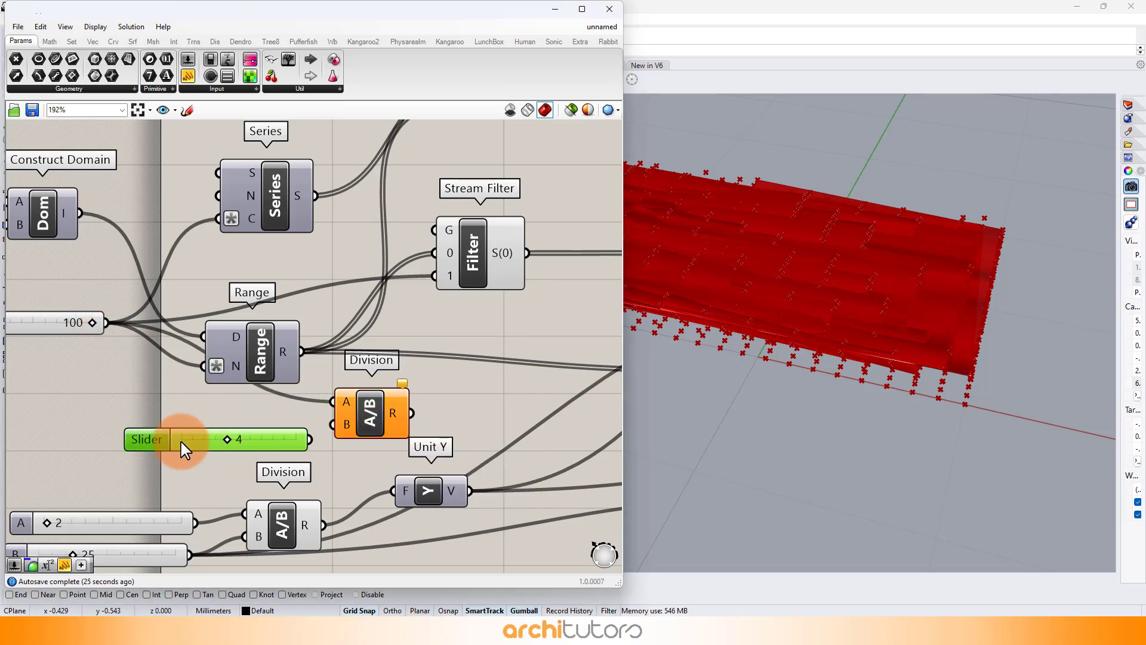
{"action": "left_click_drag", "start_coordinate": [308, 439], "coordinate": [333, 424]}
Connect the new Division result to input 0 of the Stream Filter near Range, replacing the Range wire, and reposition the filter.
{"action": "right_click_drag", "start_coordinate": [448, 410], "coordinate": [300, 434]}
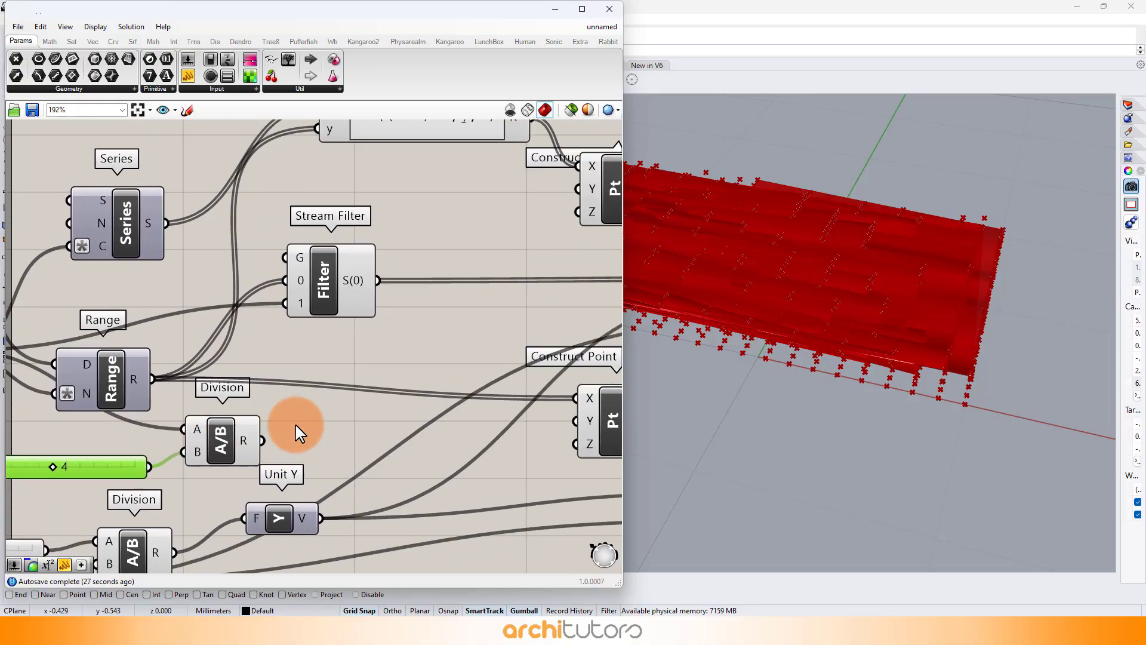
{"action": "left_click_drag", "start_coordinate": [299, 282], "coordinate": [378, 280]}
{"action": "left_click", "coordinate": [388, 353]}
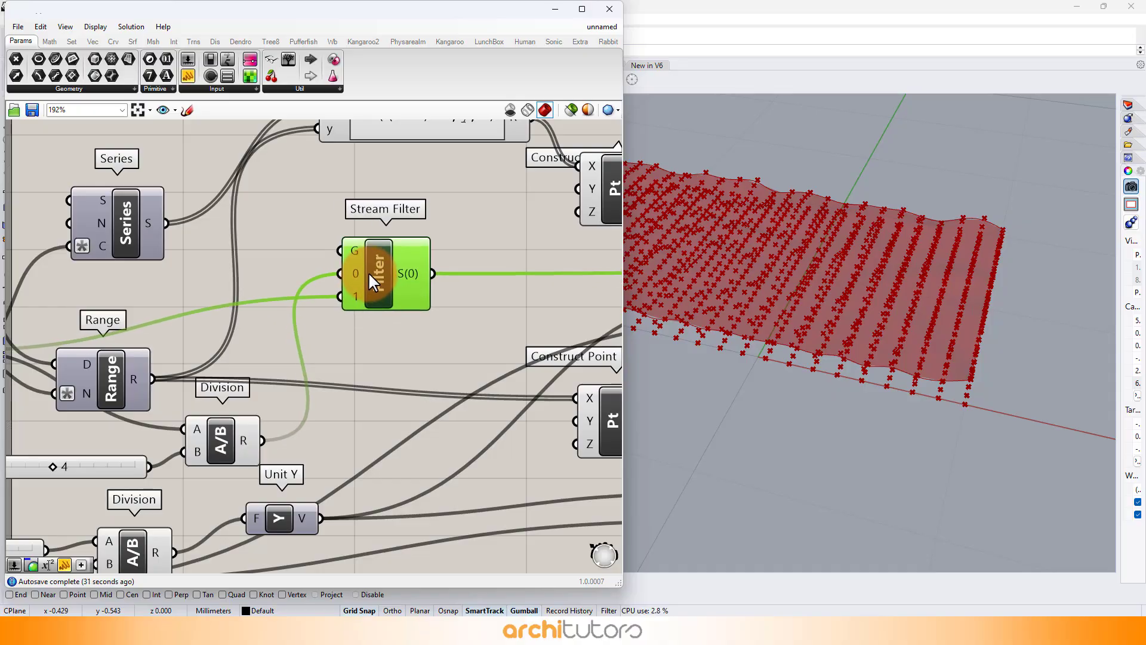
Set the preview mesh quality to Low Quality.
{"action": "right_click_drag", "start_coordinate": [979, 269], "coordinate": [632, 281]}
{"action": "left_click", "coordinate": [443, 341]}
{"action": "scroll", "coordinate": [156, 350], "scroll_direction": "down", "scroll_amount": 3}
{"action": "scroll", "coordinate": [157, 344], "scroll_direction": "down", "scroll_amount": 4}
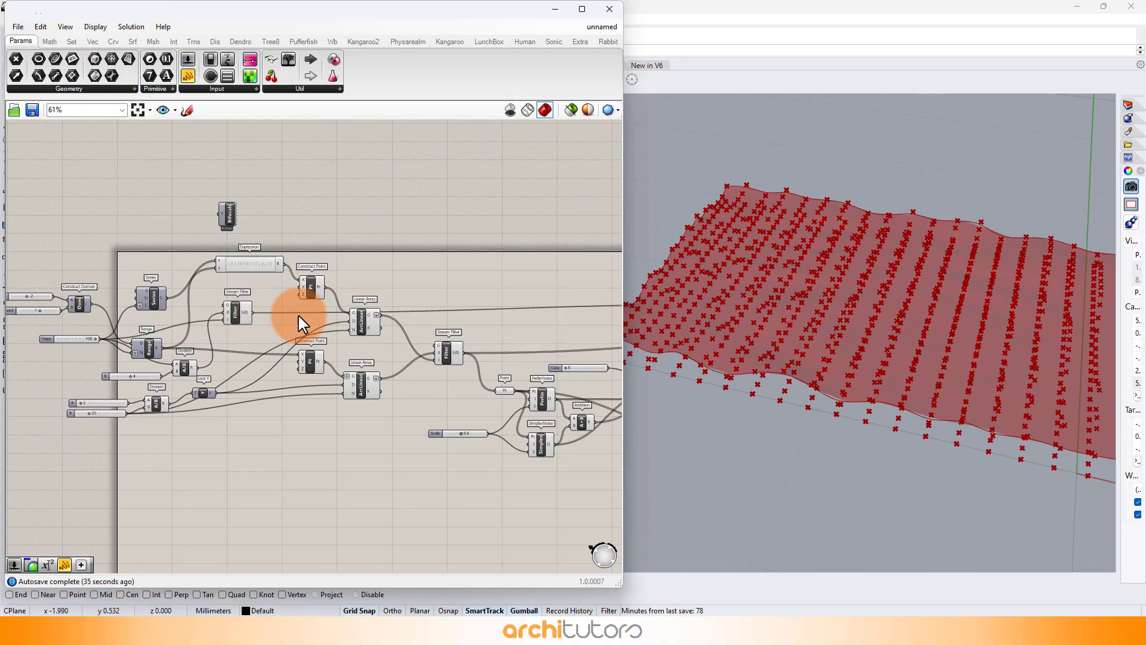
{"action": "right_click_drag", "start_coordinate": [350, 296], "coordinate": [24, 303]}
{"action": "right_click_drag", "start_coordinate": [603, 321], "coordinate": [435, 313]}
{"action": "scroll", "coordinate": [468, 300], "scroll_direction": "up", "scroll_amount": 4}
{"action": "scroll", "coordinate": [412, 329], "scroll_direction": "up", "scroll_amount": 1}
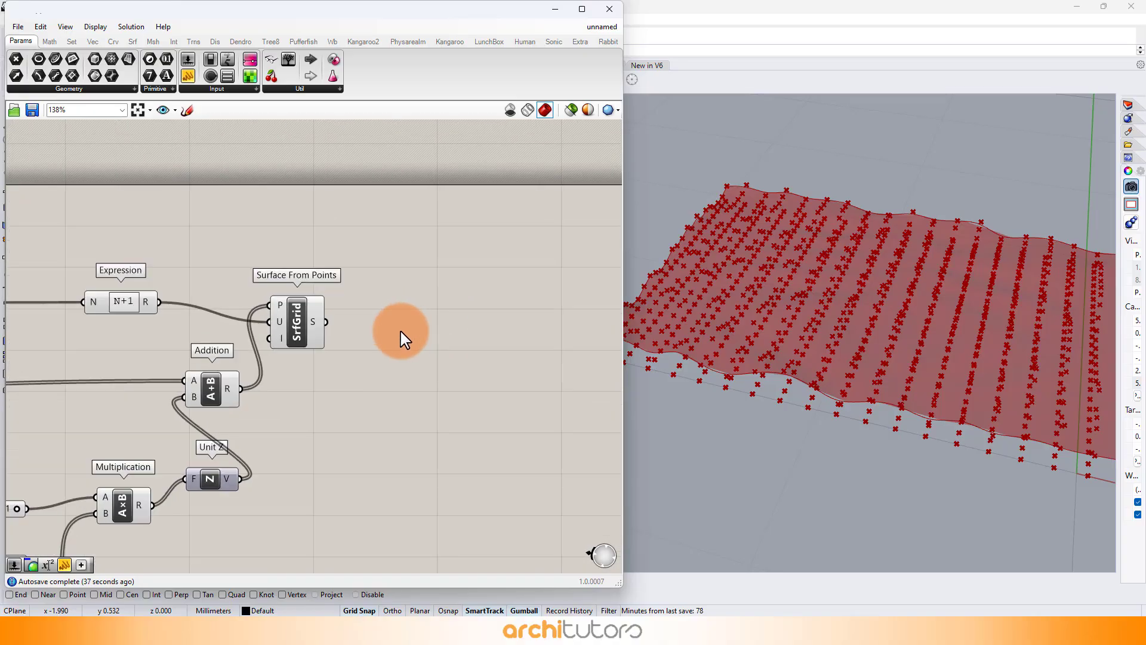
{"action": "double_click", "coordinate": [402, 333]}
{"action": "left_click", "coordinate": [609, 110]}
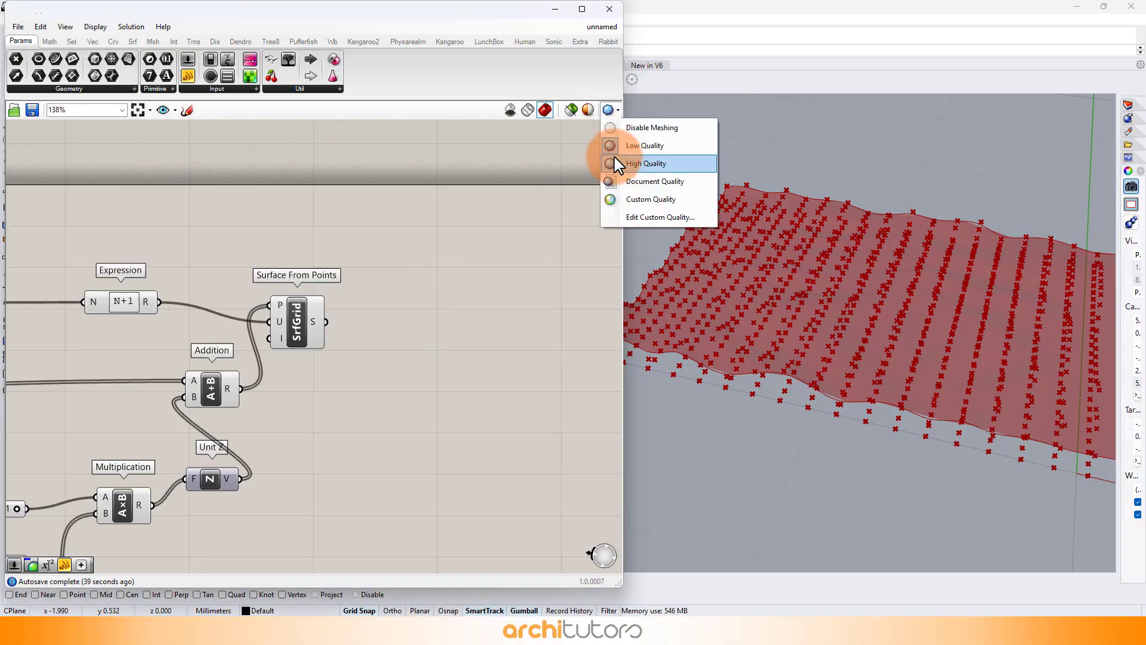
{"action": "left_click", "coordinate": [612, 146]}
Add a Custom Preview component and connect the Surface From Points output to its G input.
{"action": "double_click", "coordinate": [391, 312]}
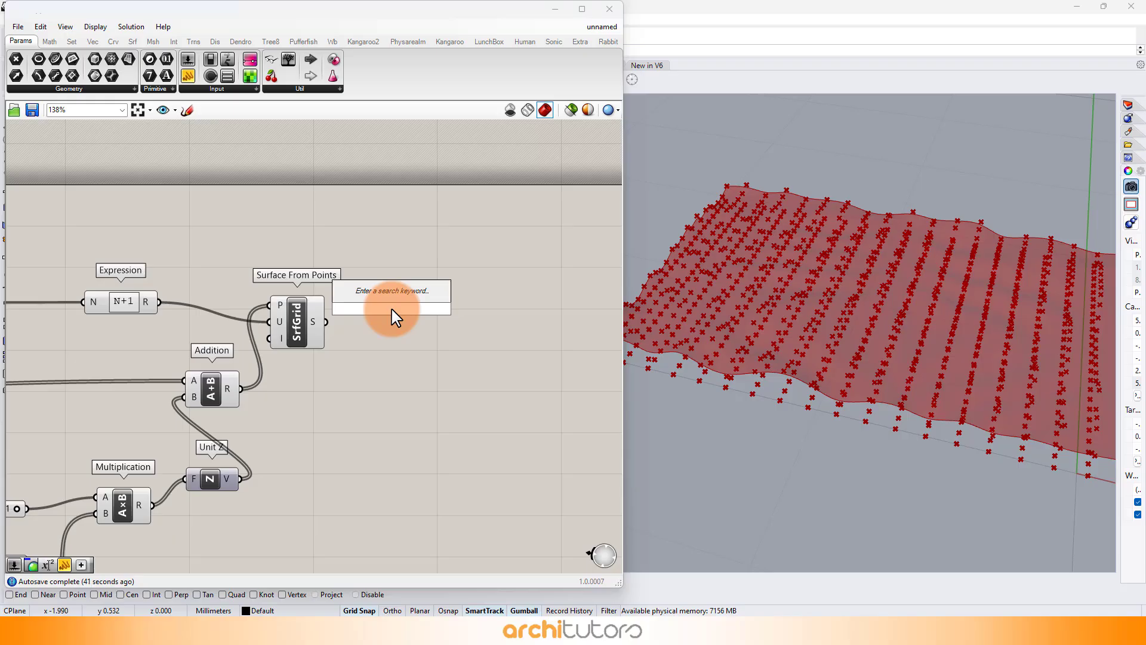
{"action": "type", "text": "cu"}
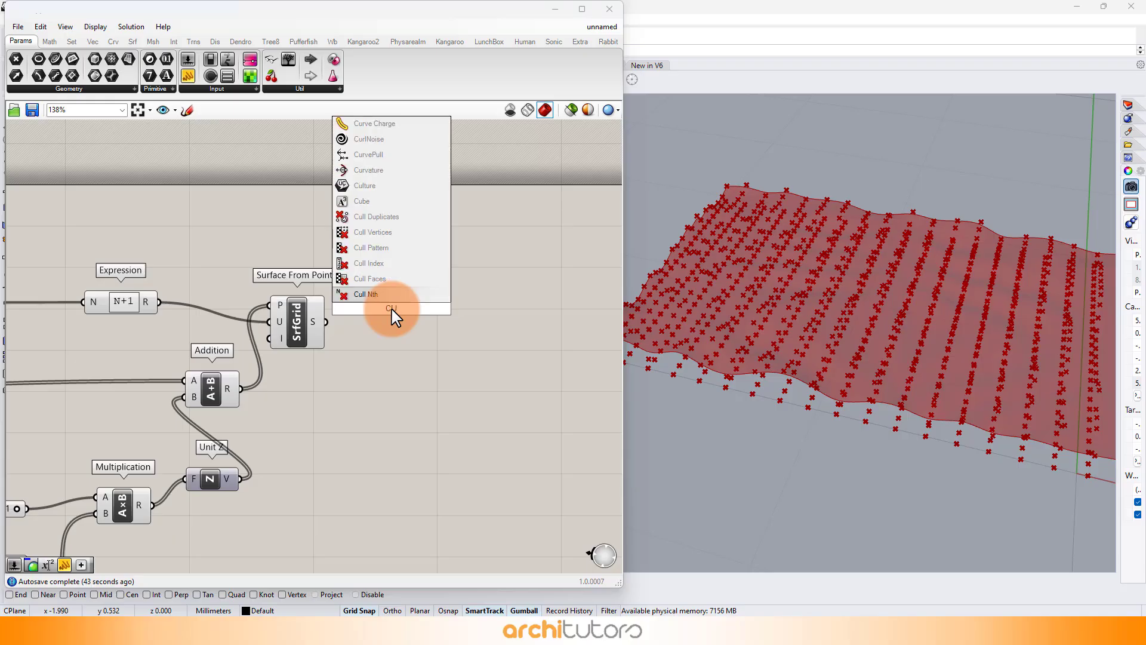
{"action": "type", "text": "s"}
{"action": "left_click", "coordinate": [378, 231]}
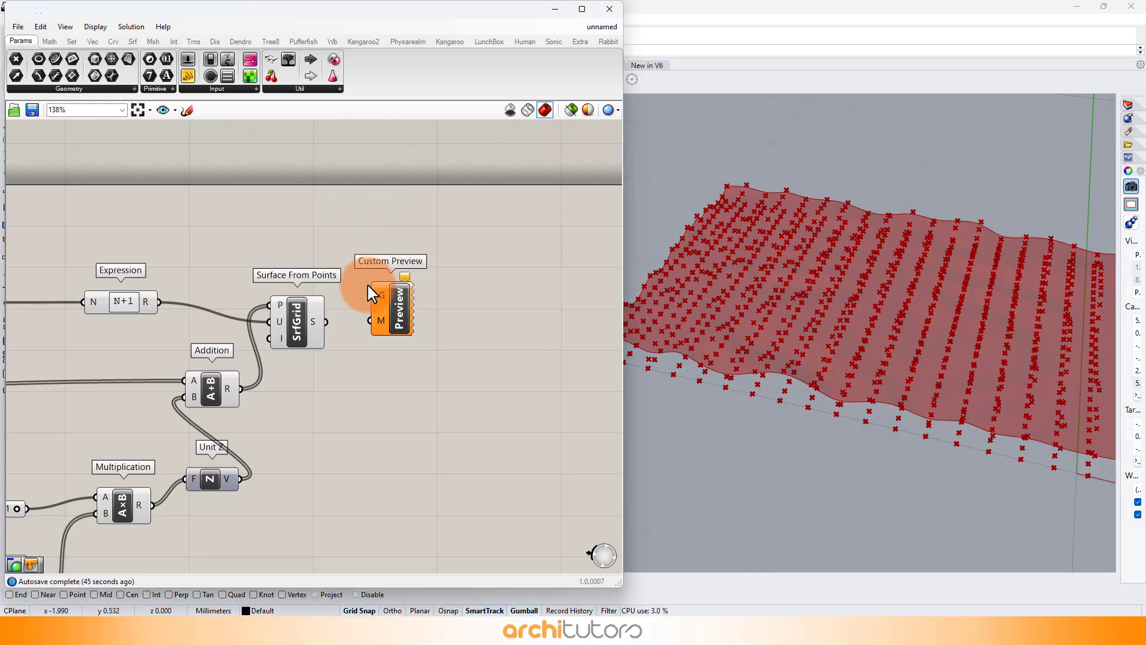
{"action": "left_click_drag", "start_coordinate": [327, 321], "coordinate": [392, 332]}
{"action": "left_click", "coordinate": [397, 412]}
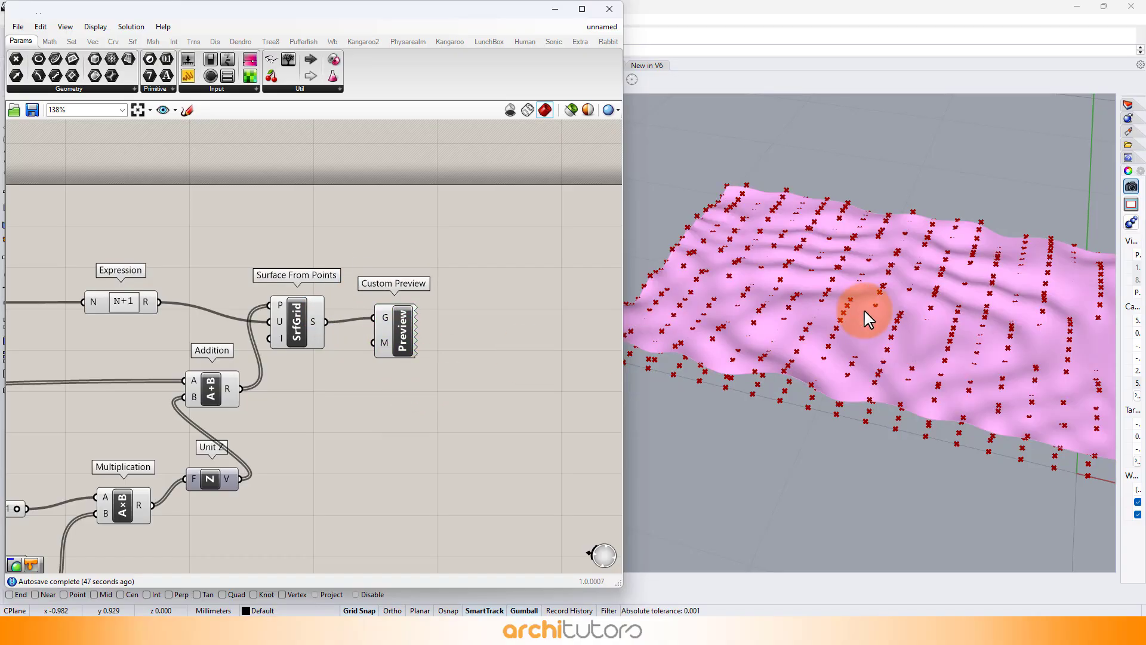
Set the C# Script's att slider to 0.6 and its a slider to 79.
{"action": "right_click_drag", "start_coordinate": [869, 320], "coordinate": [824, 286]}
{"action": "scroll", "coordinate": [391, 226], "scroll_direction": "down", "scroll_amount": 2}
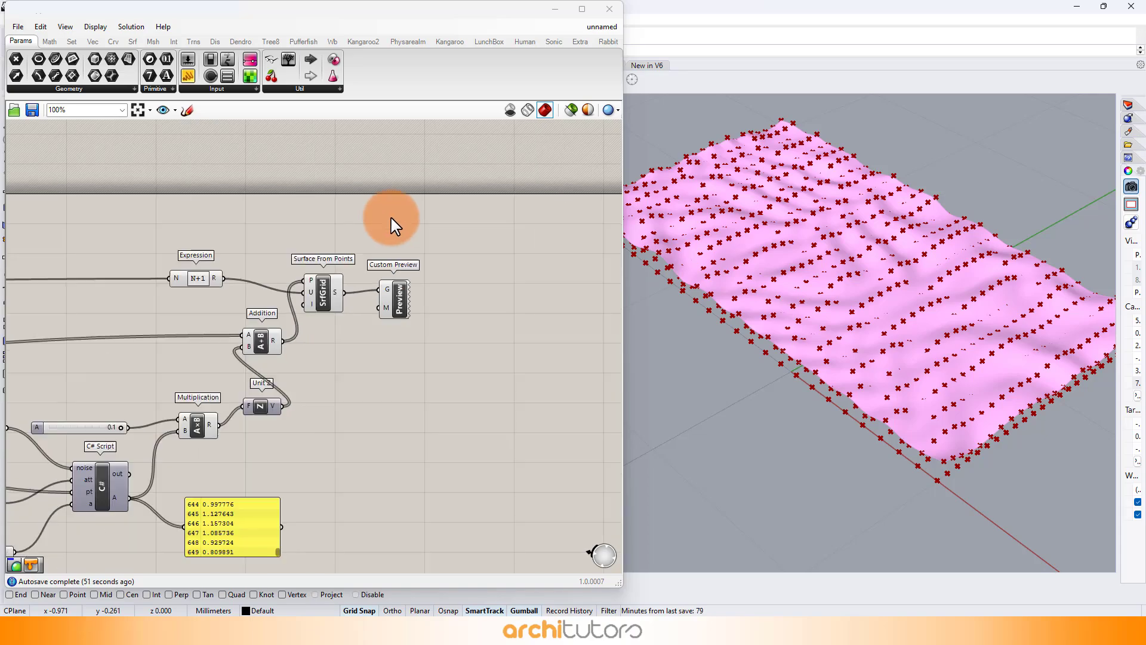
{"action": "scroll", "coordinate": [218, 366], "scroll_direction": "down", "scroll_amount": 1}
{"action": "right_click_drag", "start_coordinate": [221, 359], "coordinate": [297, 330]}
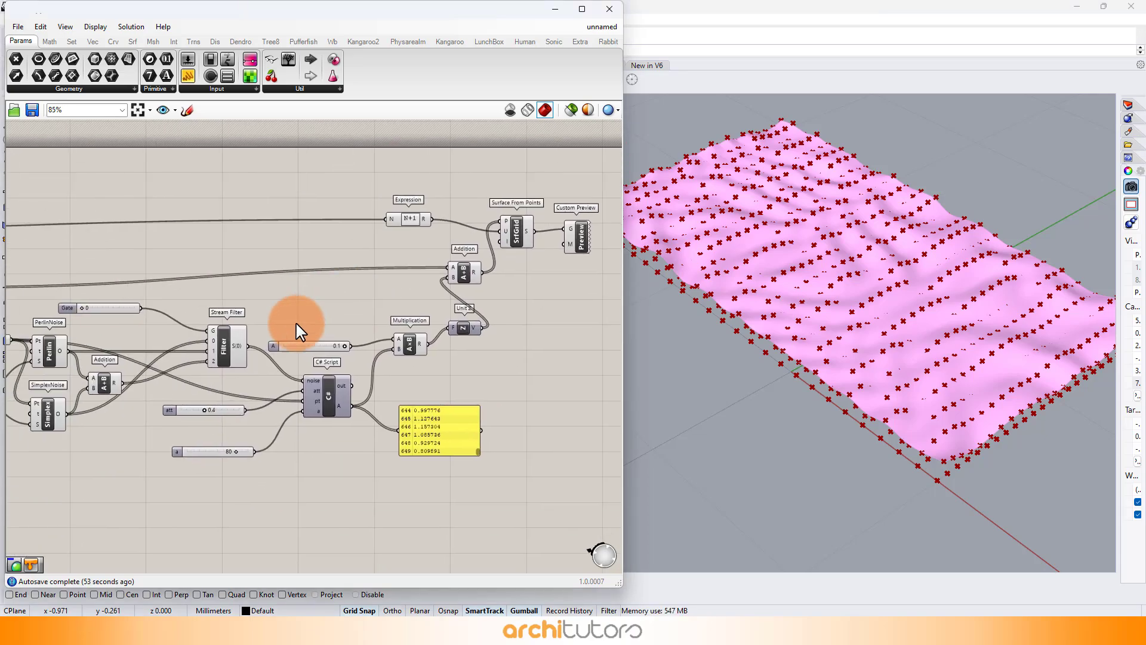
{"action": "scroll", "coordinate": [179, 412], "scroll_direction": "up", "scroll_amount": 7}
{"action": "left_click_drag", "start_coordinate": [189, 393], "coordinate": [227, 395]}
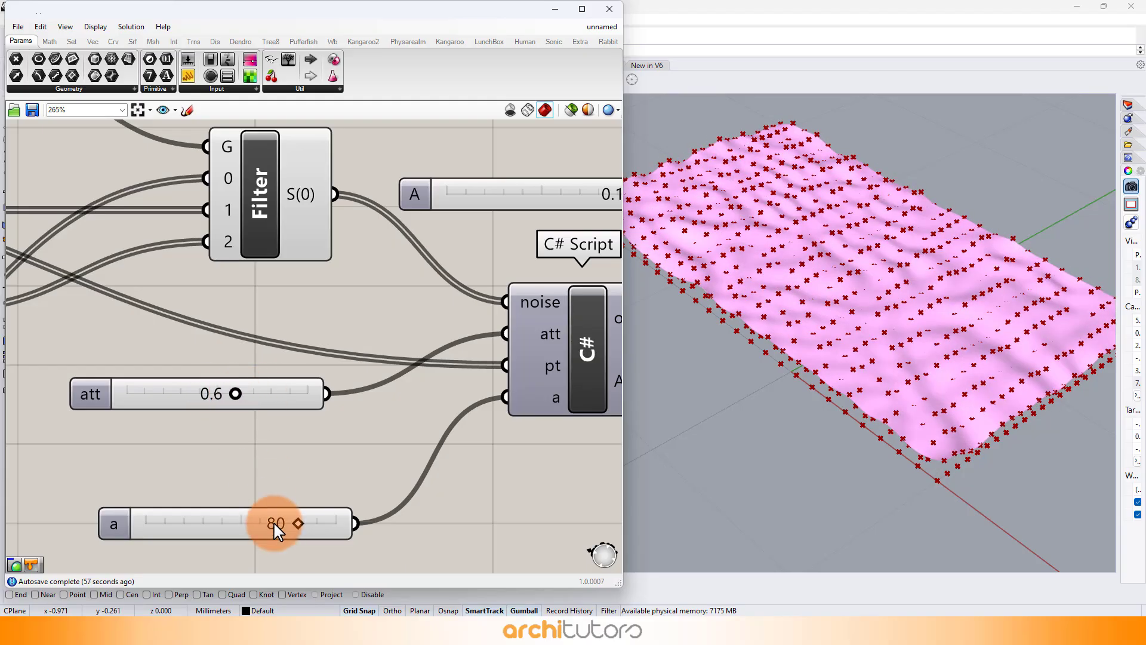
{"action": "mouse_move", "coordinate": [295, 527]}
{"action": "left_mouse_down"}
{"action": "mouse_move", "coordinate": [339, 523]}
{"action": "mouse_move", "coordinate": [235, 527]}
{"action": "mouse_move", "coordinate": [297, 523]}
{"action": "left_mouse_up"}
{"action": "right_click_drag", "start_coordinate": [663, 406], "coordinate": [713, 337]}
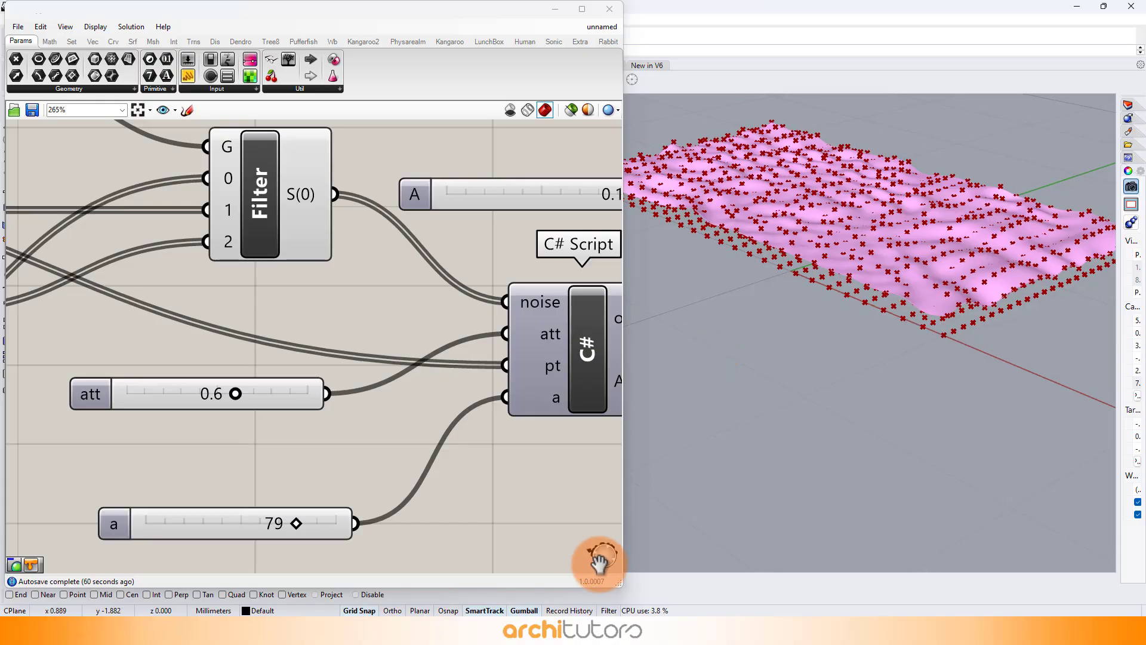
Narrow the Grasshopper window to reveal more of the viewport, and set the C# Script's a slider to 78.
{"action": "left_click_drag", "start_coordinate": [619, 591], "coordinate": [449, 591]}
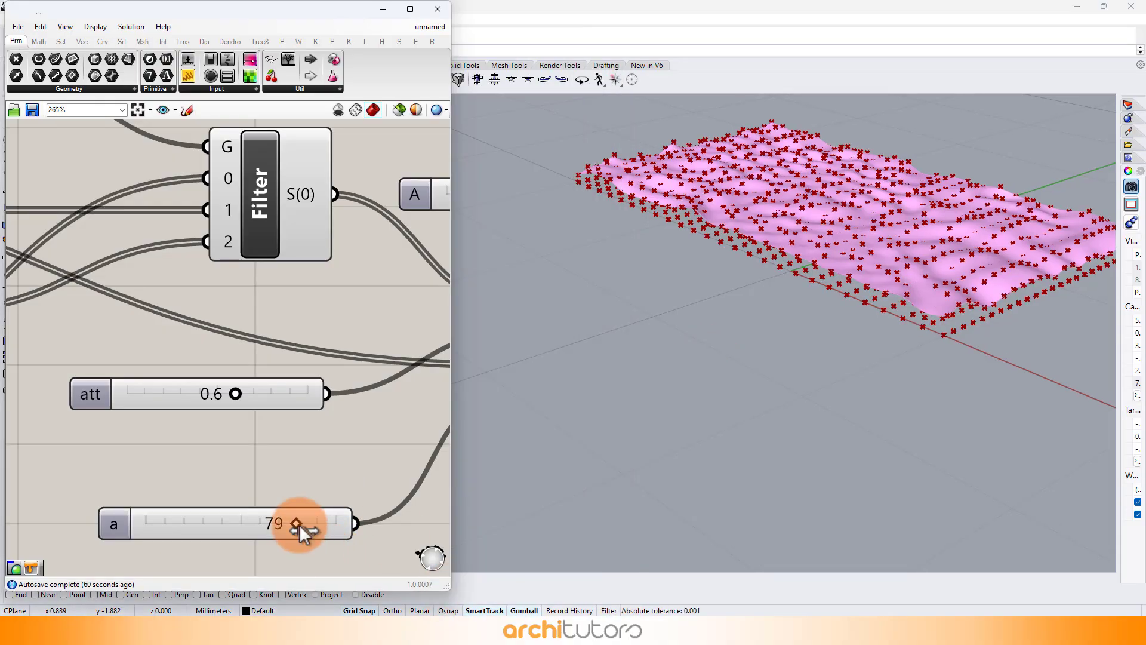
{"action": "mouse_move", "coordinate": [299, 524]}
{"action": "left_mouse_down"}
{"action": "mouse_move", "coordinate": [242, 524]}
{"action": "mouse_move", "coordinate": [325, 520]}
{"action": "mouse_move", "coordinate": [292, 522]}
{"action": "left_mouse_up"}
{"action": "right_click_drag", "start_coordinate": [678, 403], "coordinate": [621, 377], "text": "shift"}
Set the C# Script's att slider to 0.1.
{"action": "scroll", "coordinate": [274, 310], "scroll_direction": "down", "scroll_amount": 5}
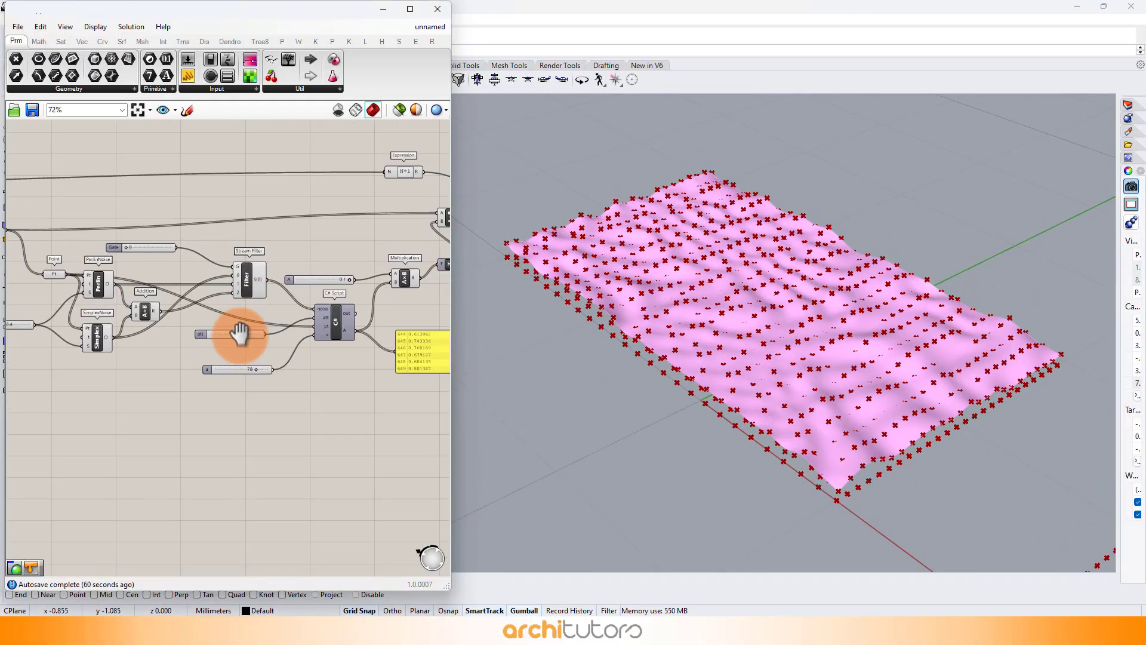
{"action": "scroll", "coordinate": [239, 333], "scroll_direction": "up", "scroll_amount": 4}
{"action": "left_click_drag", "start_coordinate": [238, 332], "coordinate": [139, 341]}
{"action": "scroll", "coordinate": [146, 286], "scroll_direction": "down", "scroll_amount": 3}
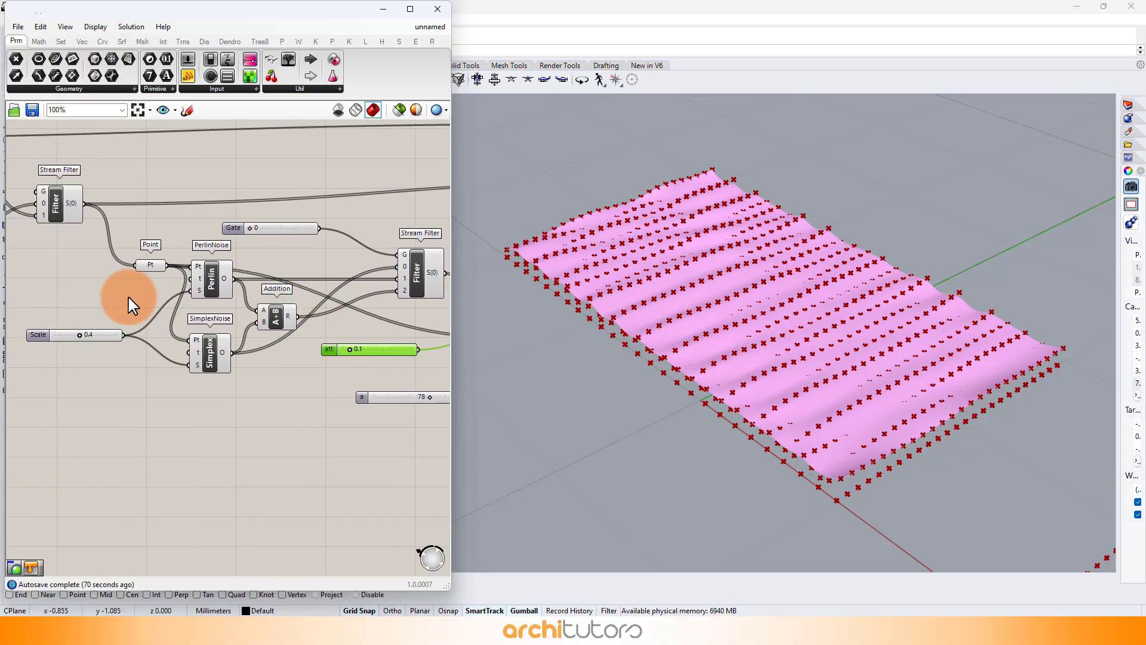
Set the Scale slider feeding the PerlinNoise and SimplexNoise components to 1.0.
{"action": "scroll", "coordinate": [87, 337], "scroll_direction": "up", "scroll_amount": 3}
{"action": "left_click", "coordinate": [66, 335]}
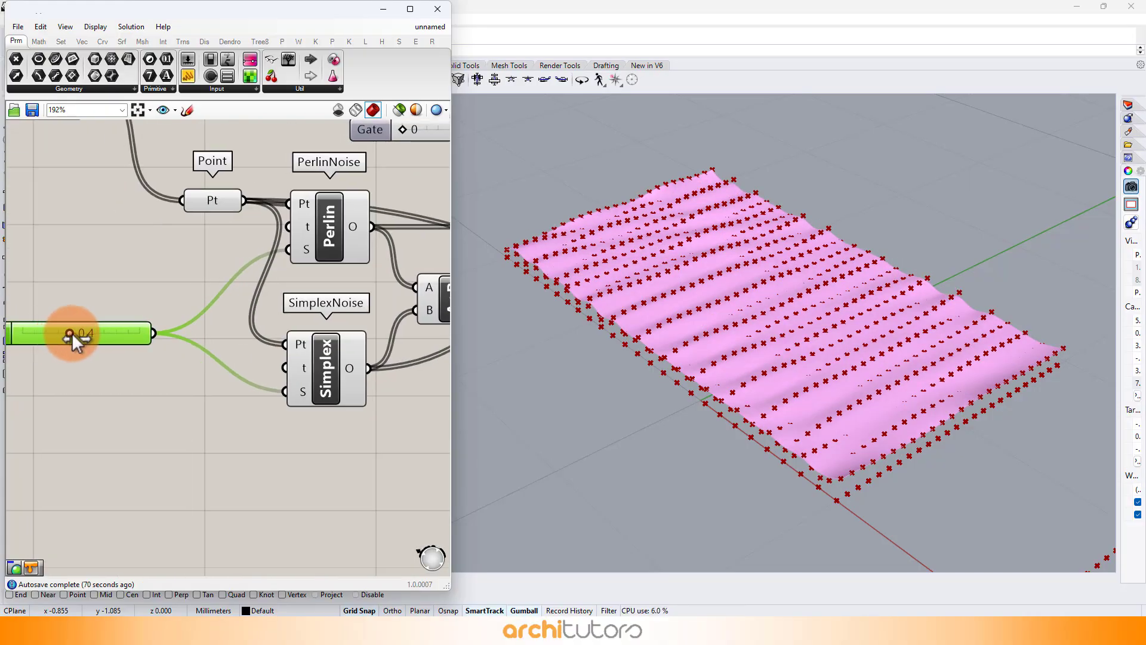
{"action": "left_click_drag", "start_coordinate": [69, 332], "coordinate": [135, 347]}
{"action": "scroll", "coordinate": [135, 347], "scroll_direction": "down", "scroll_amount": 4}
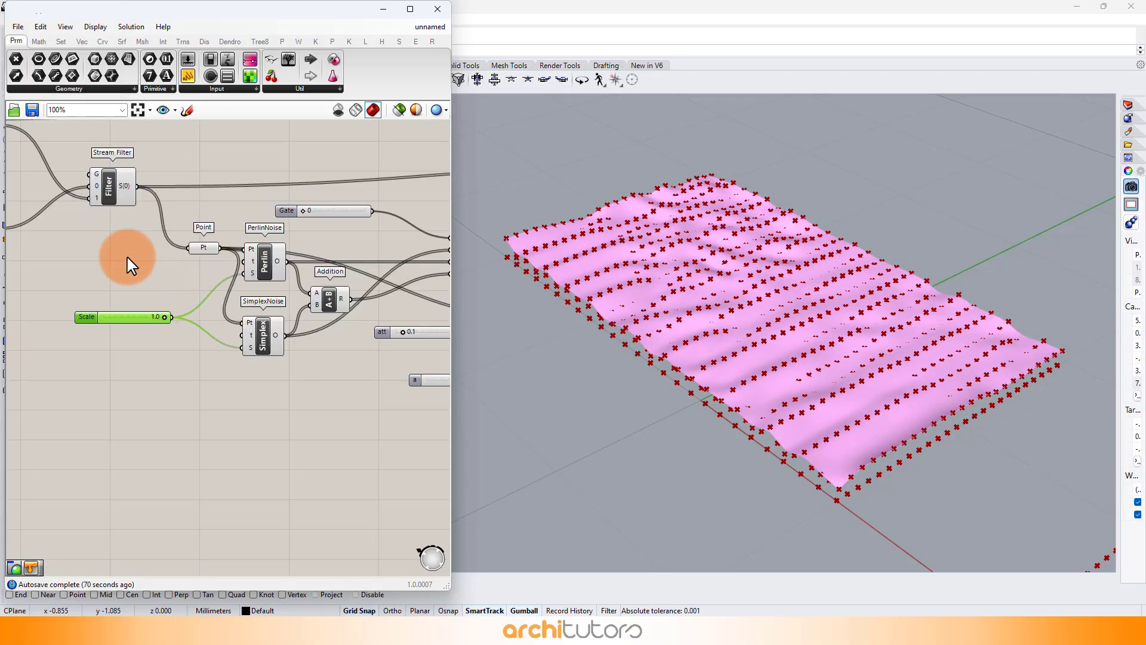
Try 22 on the A slider of the Division feeding Unit Y, and restore it to 2.
{"action": "right_click_drag", "start_coordinate": [128, 261], "coordinate": [243, 338]}
{"action": "scroll", "coordinate": [159, 358], "scroll_direction": "up", "scroll_amount": 4}
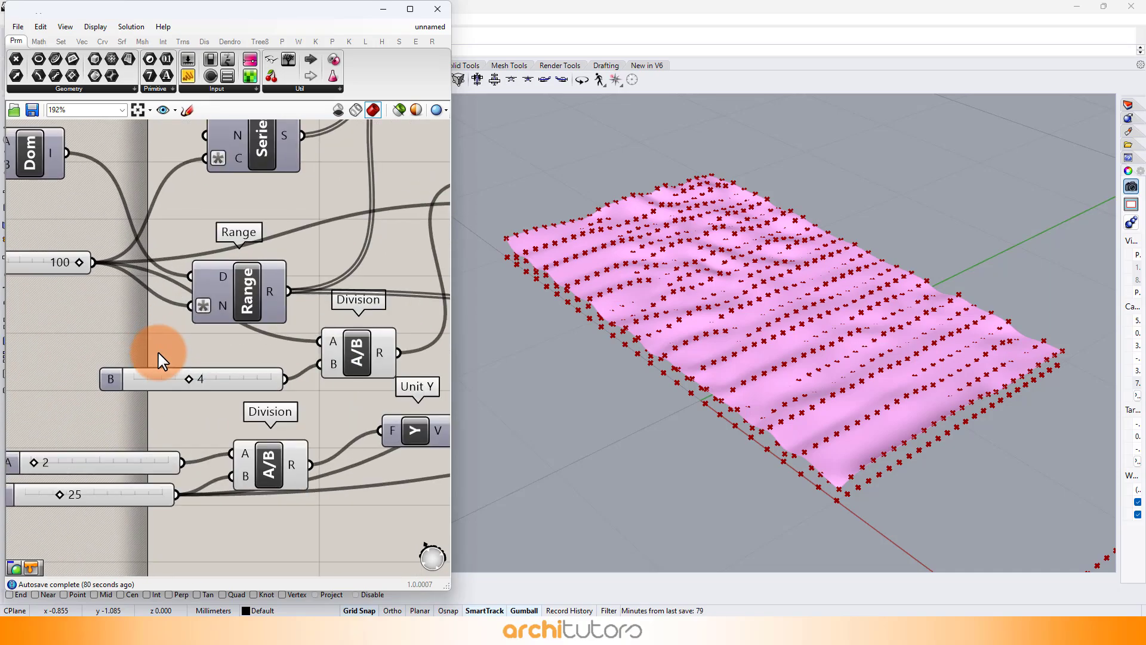
{"action": "mouse_move", "coordinate": [192, 380]}
{"action": "left_mouse_down"}
{"action": "mouse_move", "coordinate": [165, 391]}
{"action": "mouse_move", "coordinate": [190, 385]}
{"action": "left_mouse_up"}
{"action": "scroll", "coordinate": [186, 369], "scroll_direction": "down", "scroll_amount": 2}
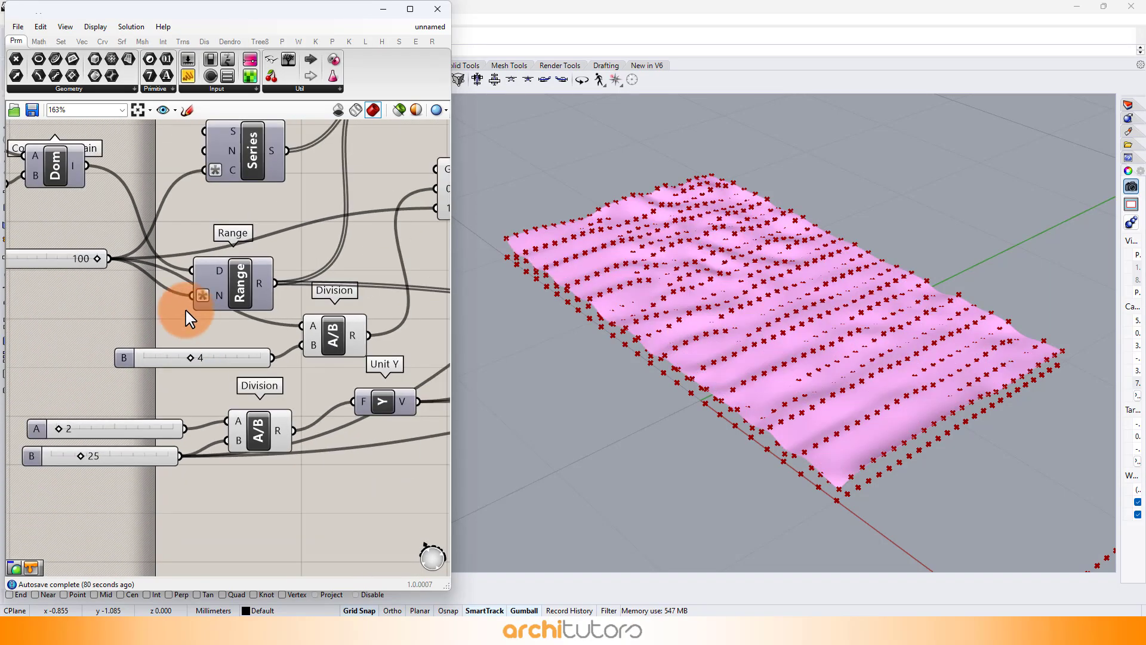
{"action": "scroll", "coordinate": [107, 422], "scroll_direction": "up", "scroll_amount": 2}
{"action": "mouse_move", "coordinate": [41, 427]}
{"action": "left_mouse_down"}
{"action": "mouse_move", "coordinate": [77, 428]}
{"action": "mouse_move", "coordinate": [34, 427]}
{"action": "left_mouse_up"}
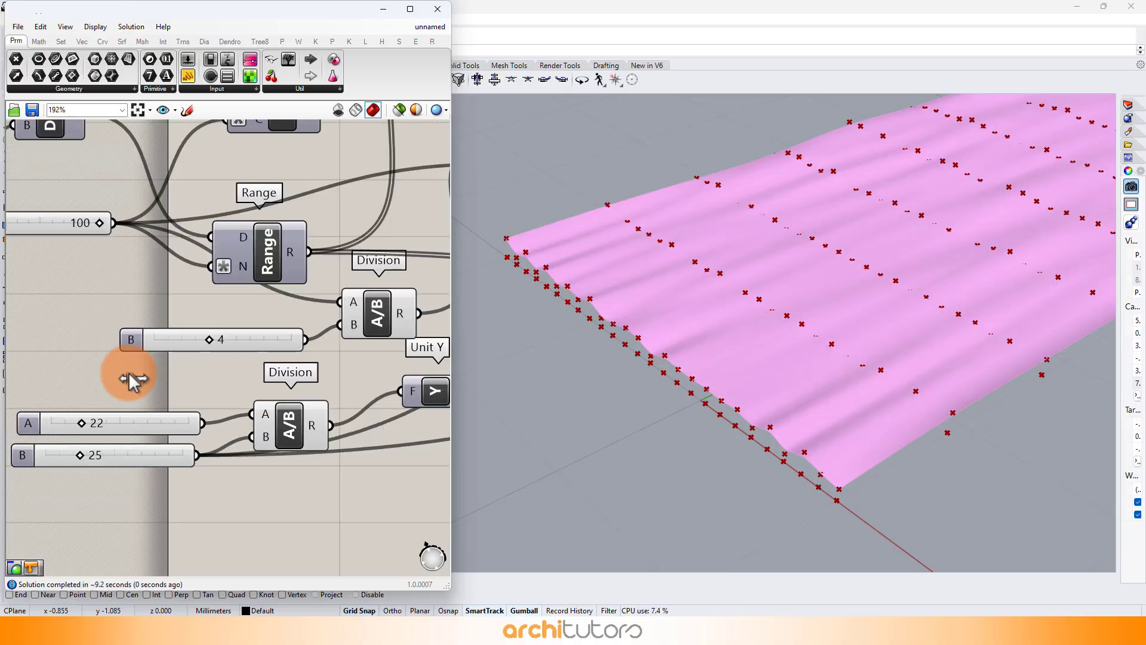
{"action": "left_click", "coordinate": [112, 427]}
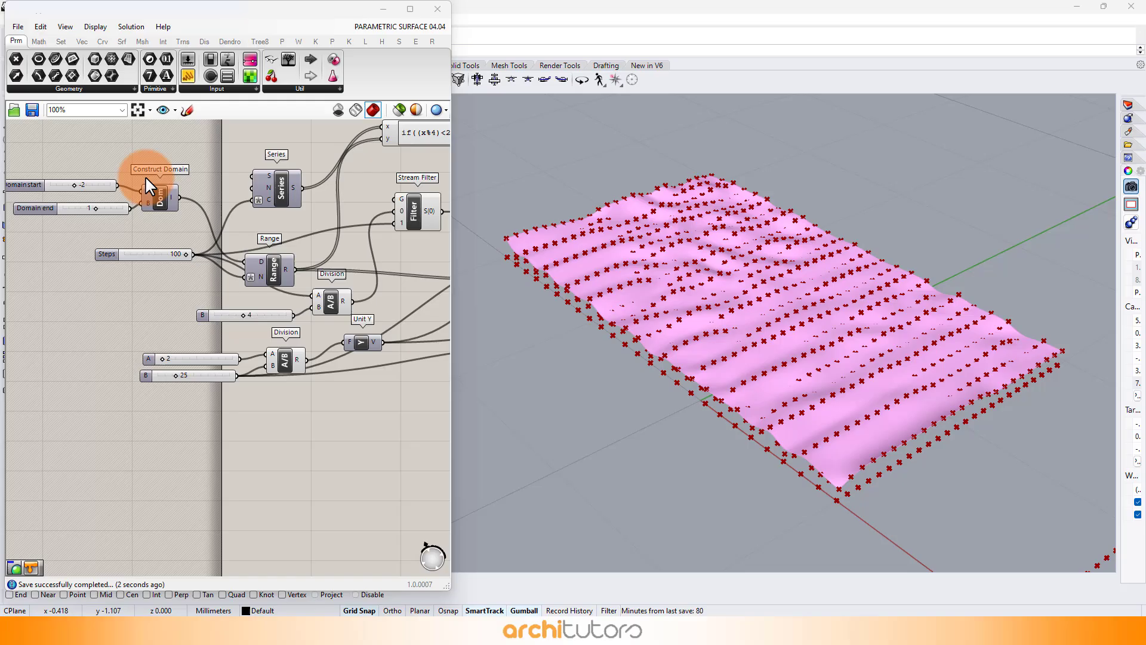
Set the Domain start slider of the Construct Domain component to -1.
{"action": "scroll", "coordinate": [149, 179], "scroll_direction": "up", "scroll_amount": 3}
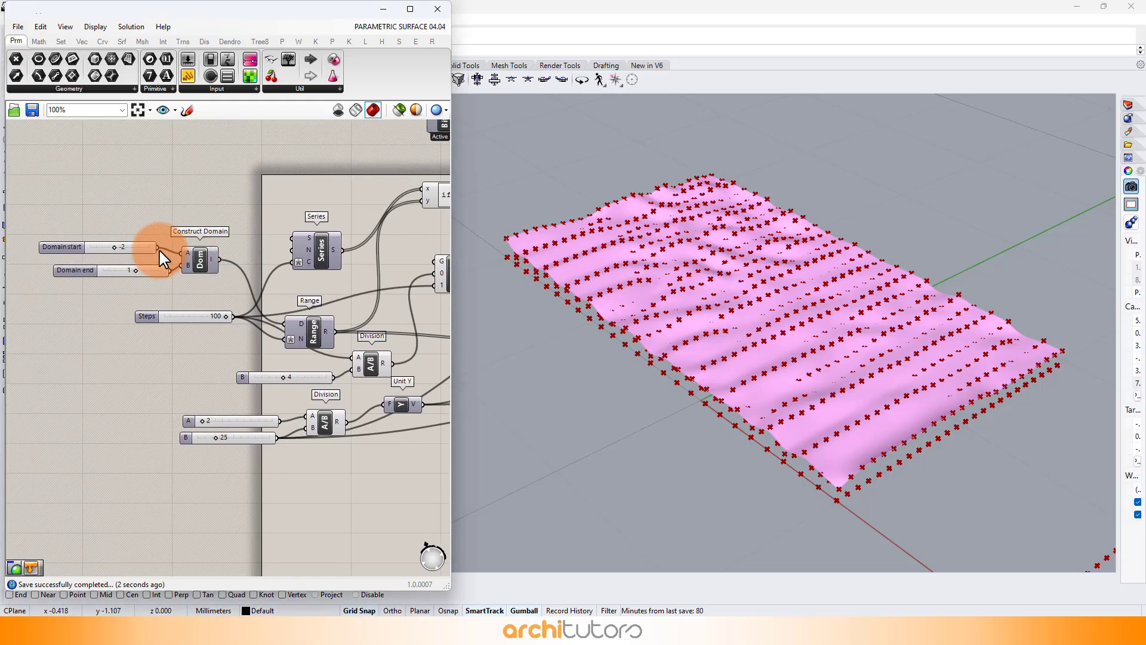
{"action": "scroll", "coordinate": [95, 258], "scroll_direction": "up", "scroll_amount": 2}
{"action": "left_click_drag", "start_coordinate": [113, 255], "coordinate": [130, 267]}
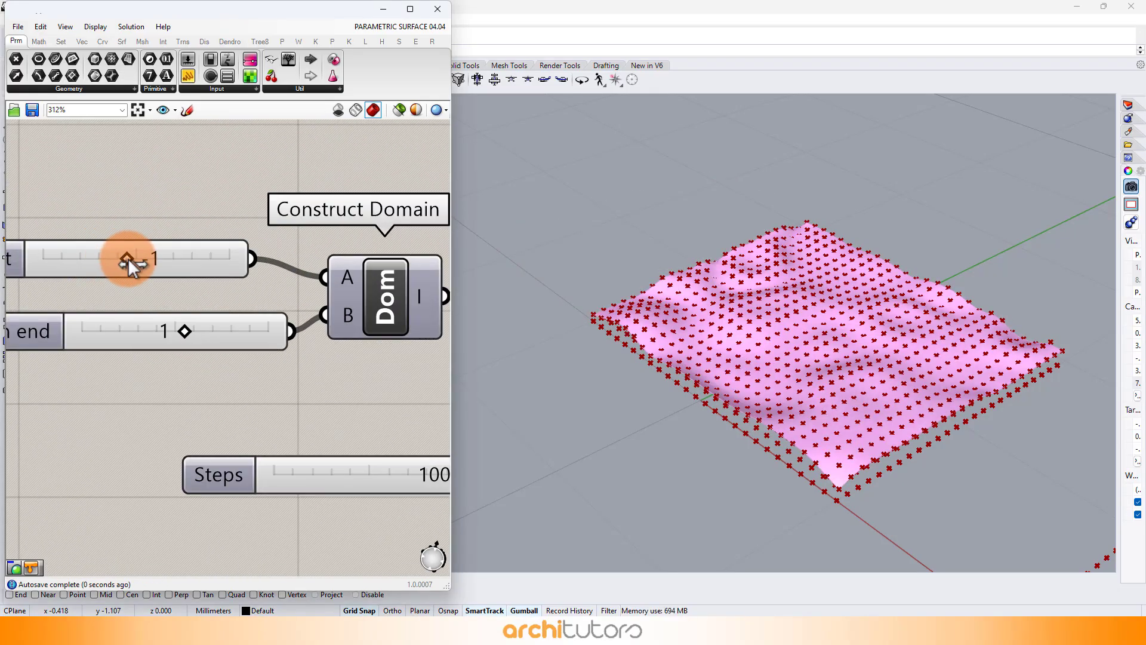
Try 3 on the Construct Domain's Domain end slider, and restore it to 1.
{"action": "left_click", "coordinate": [183, 331]}
{"action": "left_click_drag", "start_coordinate": [183, 331], "coordinate": [160, 331]}
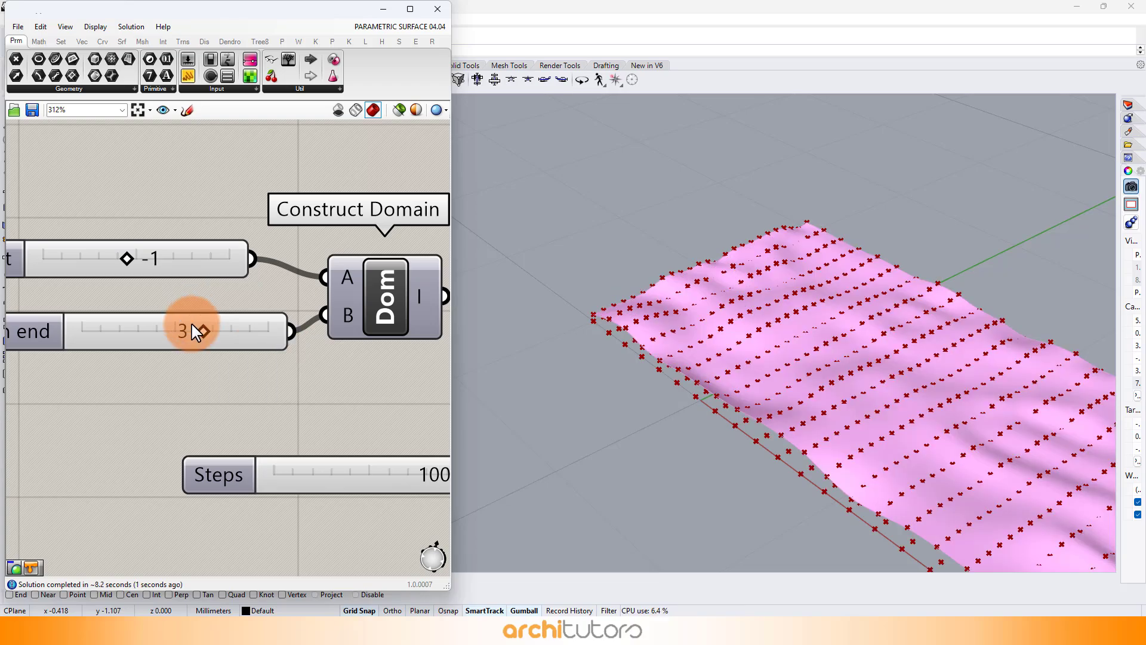
{"action": "left_click_drag", "start_coordinate": [197, 339], "coordinate": [183, 339]}
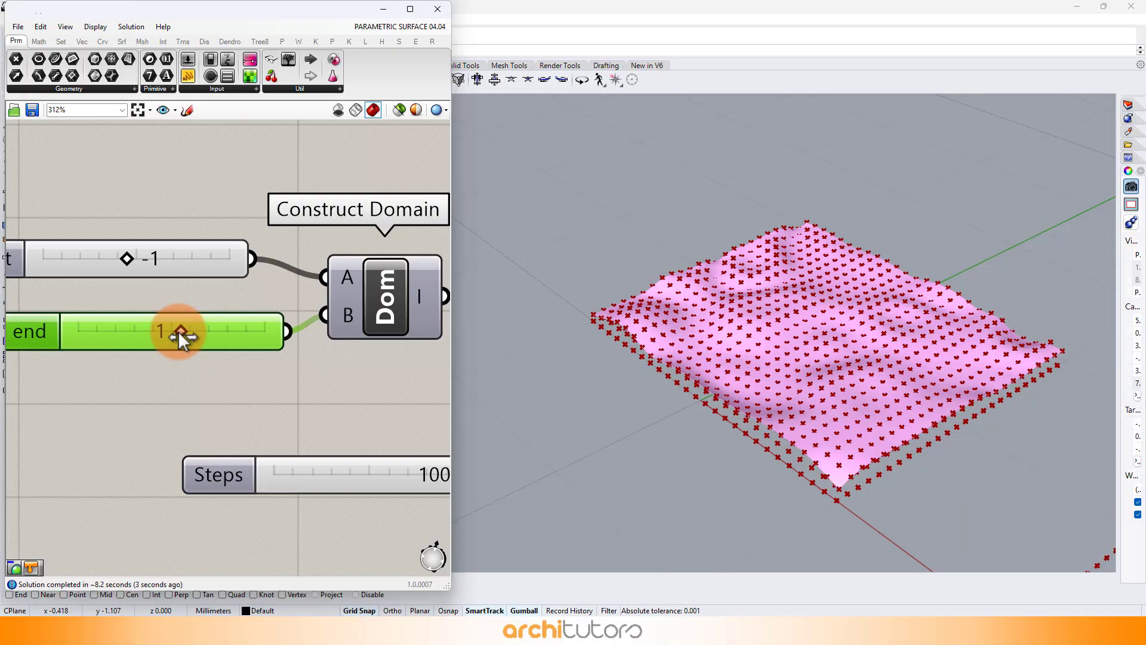
Set the B slider of the Division feeding Unit Y to 20.
{"action": "scroll", "coordinate": [153, 257], "scroll_direction": "down", "scroll_amount": 5}
{"action": "right_click_drag", "start_coordinate": [225, 312], "coordinate": [127, 304]}
{"action": "scroll", "coordinate": [60, 387], "scroll_direction": "up", "scroll_amount": 2}
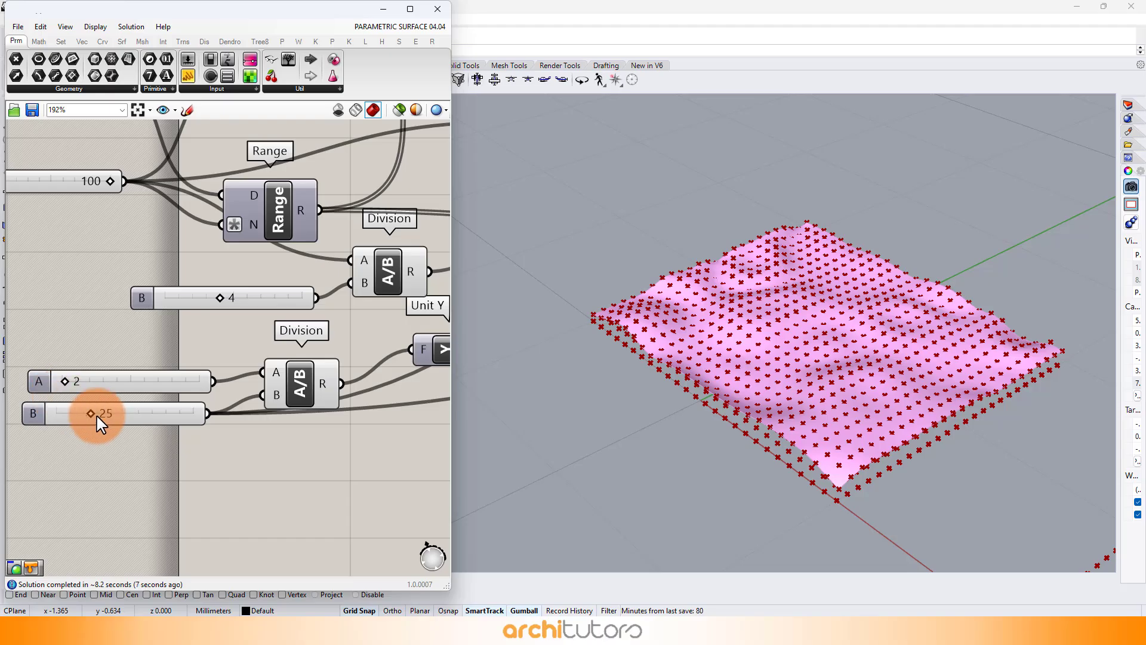
{"action": "mouse_move", "coordinate": [94, 414]}
{"action": "left_mouse_down"}
{"action": "mouse_move", "coordinate": [59, 412]}
{"action": "mouse_move", "coordinate": [118, 414]}
{"action": "mouse_move", "coordinate": [85, 411]}
{"action": "left_mouse_up"}
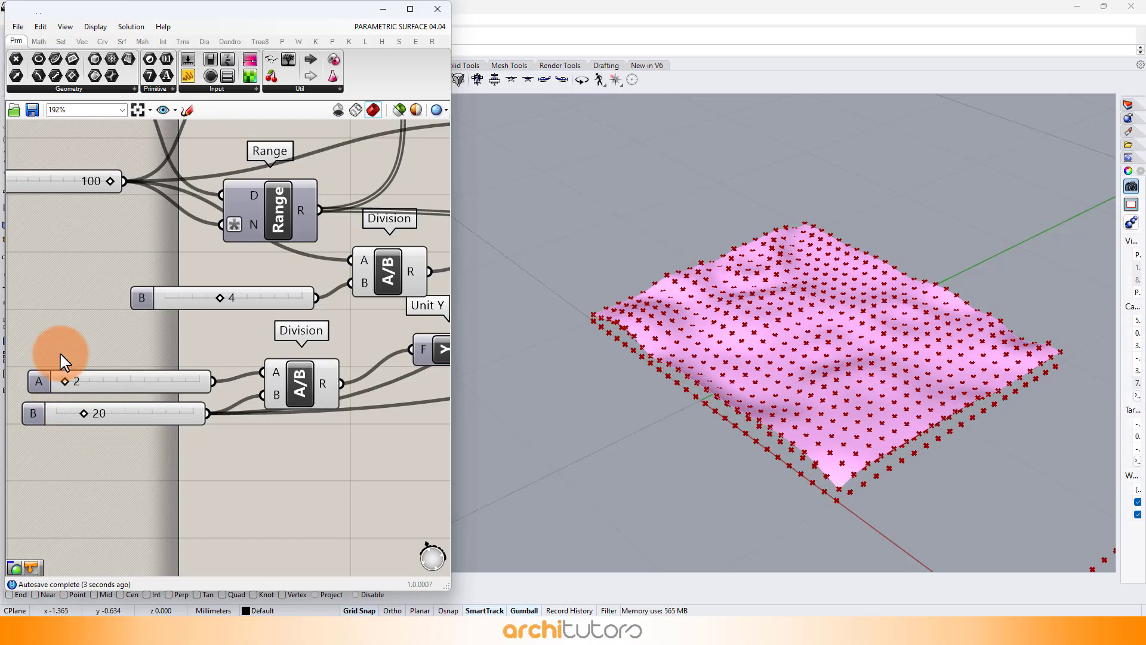
Set the C# Script component's att slider to 0.3 and its a slider to 61.
{"action": "scroll", "coordinate": [36, 212], "scroll_direction": "down", "scroll_amount": 4}
{"action": "right_click_drag", "start_coordinate": [65, 205], "coordinate": [89, 338]}
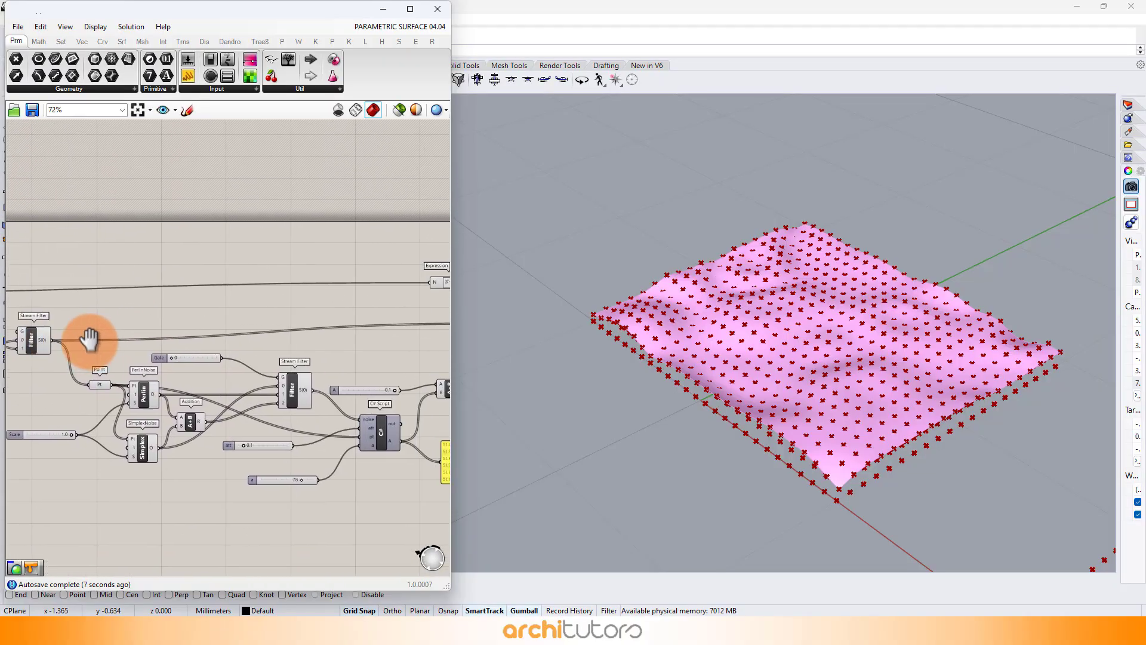
{"action": "right_click_drag", "start_coordinate": [370, 392], "coordinate": [174, 354]}
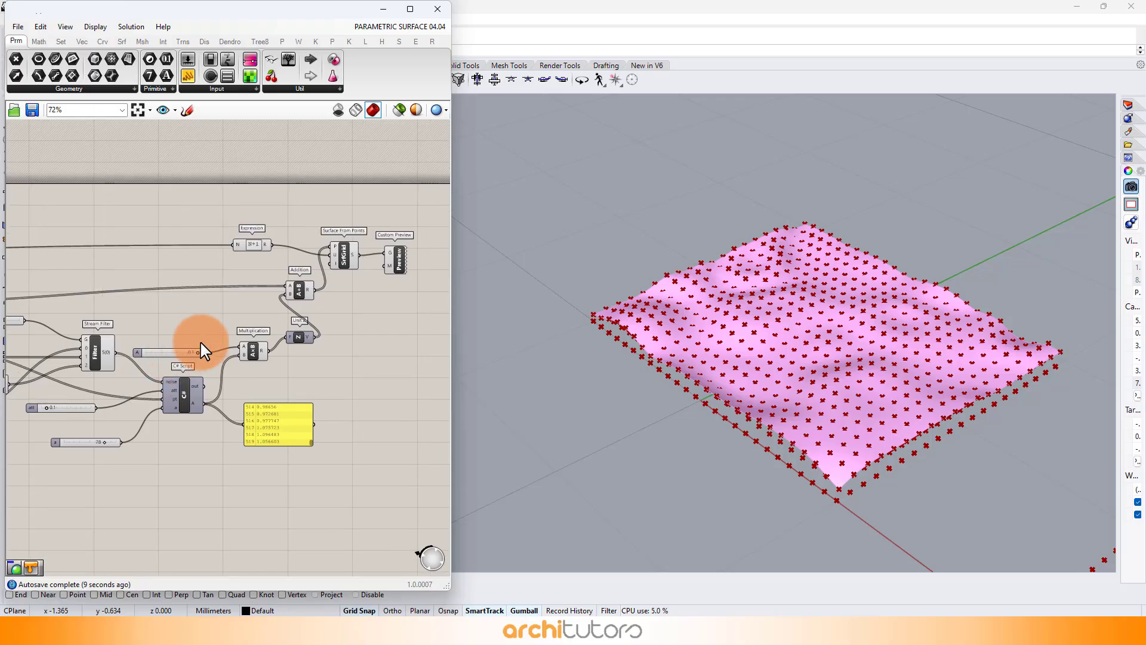
{"action": "scroll", "coordinate": [59, 428], "scroll_direction": "up", "scroll_amount": 4}
{"action": "scroll", "coordinate": [117, 462], "scroll_direction": "up", "scroll_amount": 2}
{"action": "left_click_drag", "start_coordinate": [179, 453], "coordinate": [139, 452]}
{"action": "right_click_drag", "start_coordinate": [77, 358], "coordinate": [272, 363]}
{"action": "left_click_drag", "start_coordinate": [128, 315], "coordinate": [176, 319]}
{"action": "scroll", "coordinate": [916, 402], "scroll_direction": "up", "scroll_amount": 3}
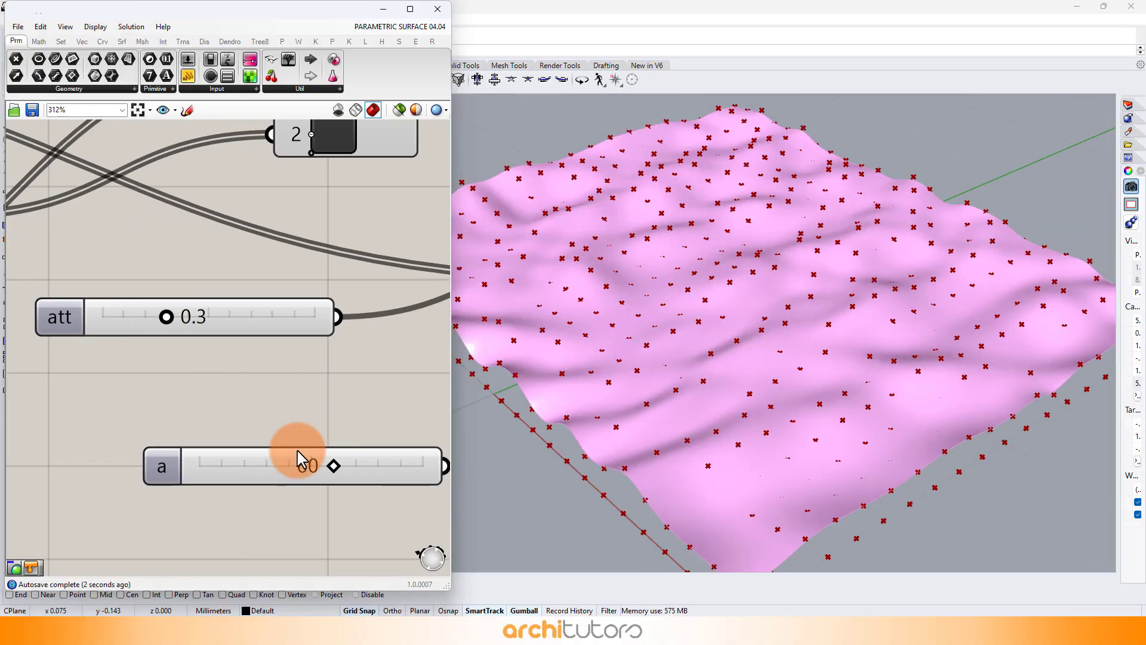
{"action": "mouse_move", "coordinate": [336, 468]}
{"action": "left_mouse_down"}
{"action": "mouse_move", "coordinate": [369, 468]}
{"action": "mouse_move", "coordinate": [288, 468]}
{"action": "mouse_move", "coordinate": [337, 468]}
{"action": "left_mouse_up"}
Set the Scale slider feeding the PerlinNoise and SimplexNoise components to 0.4.
{"action": "scroll", "coordinate": [353, 404], "scroll_direction": "down", "scroll_amount": 5}
{"action": "right_click_drag", "start_coordinate": [185, 328], "coordinate": [256, 389]}
{"action": "scroll", "coordinate": [319, 373], "scroll_direction": "up", "scroll_amount": 4}
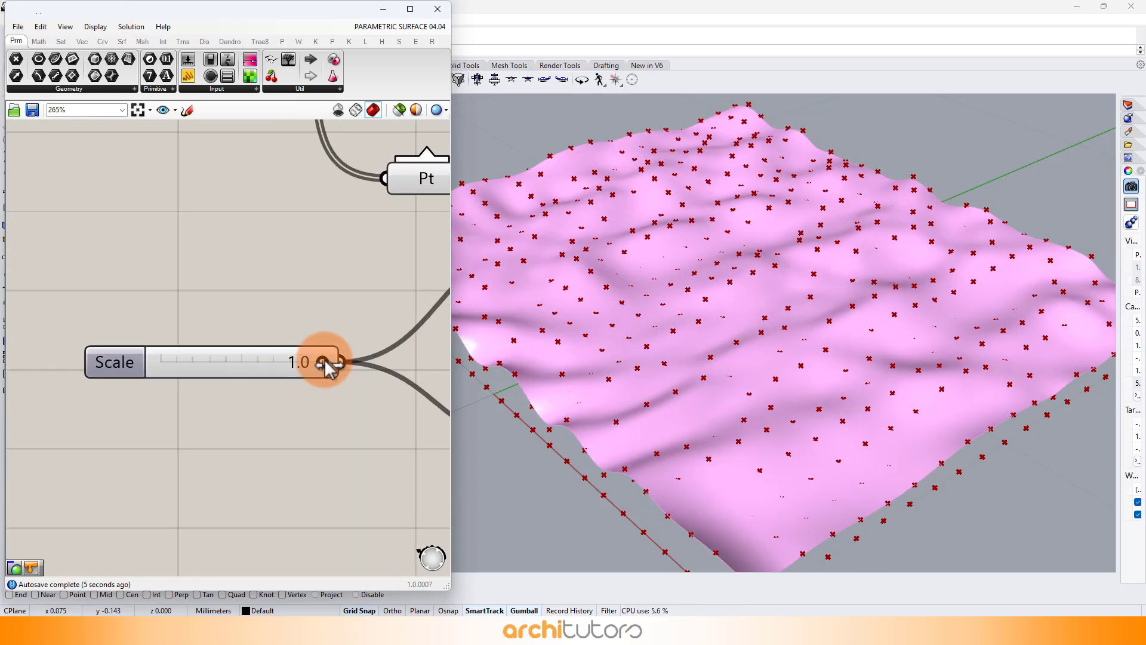
{"action": "mouse_move", "coordinate": [327, 366]}
{"action": "left_mouse_down"}
{"action": "mouse_move", "coordinate": [151, 391]}
{"action": "mouse_move", "coordinate": [212, 392]}
{"action": "left_mouse_up"}
{"action": "scroll", "coordinate": [71, 350], "scroll_direction": "down", "scroll_amount": 4}
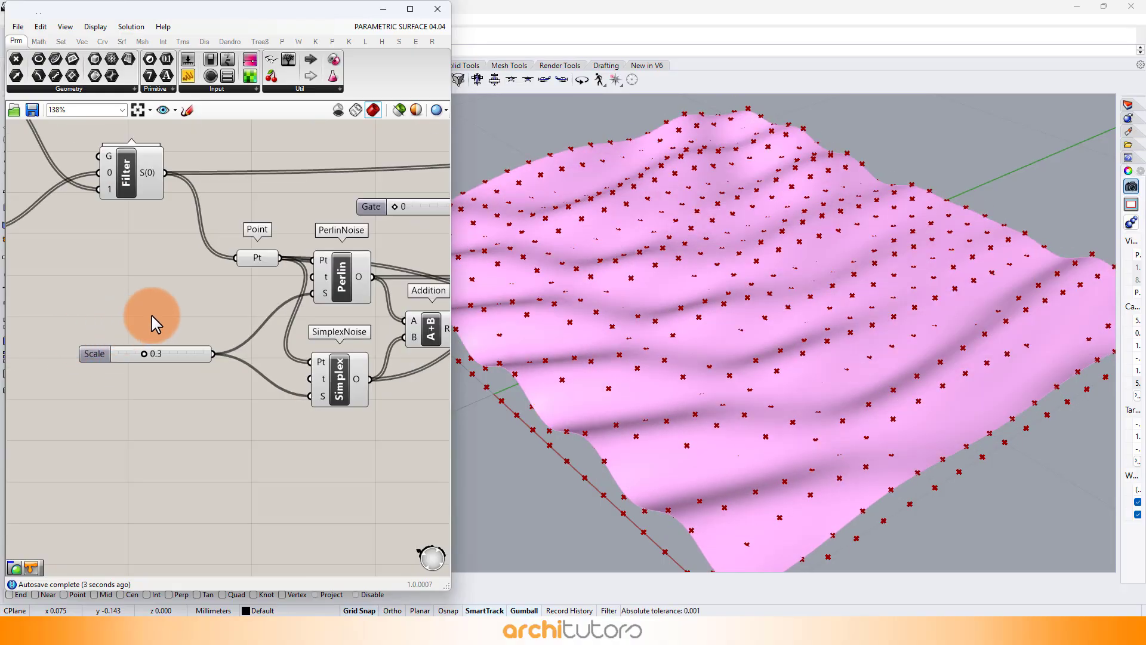
{"action": "scroll", "coordinate": [157, 357], "scroll_direction": "down", "scroll_amount": 3}
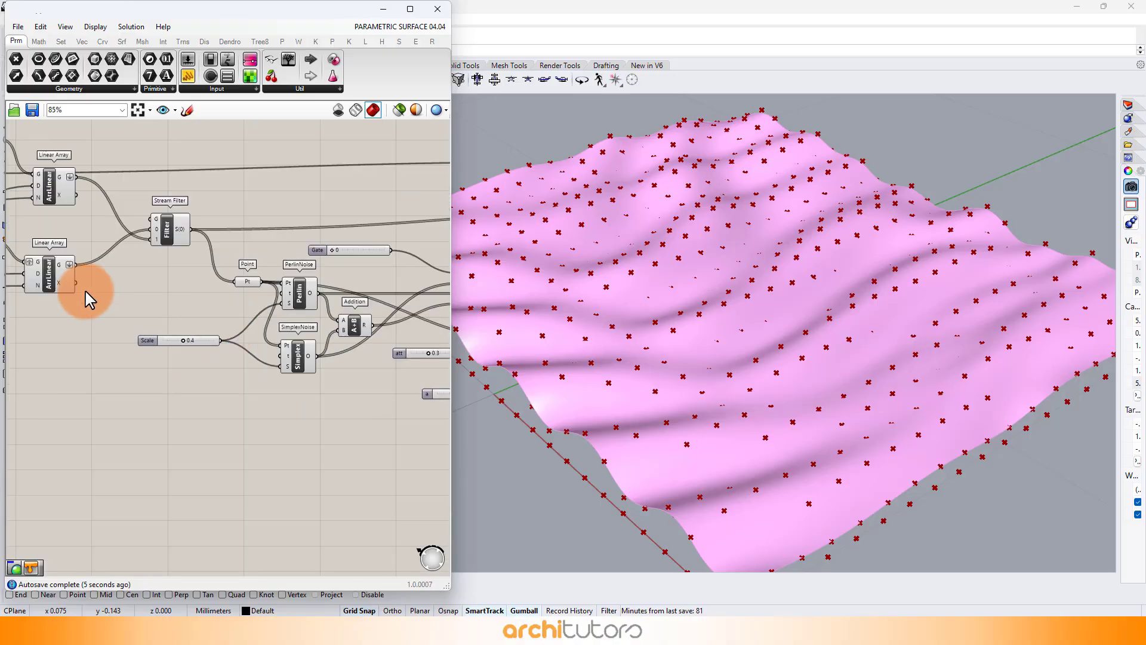
Set the Construct Domain's Domain end slider to 0.
{"action": "right_click_drag", "start_coordinate": [89, 294], "coordinate": [374, 338]}
{"action": "scroll", "coordinate": [300, 338], "scroll_direction": "up", "scroll_amount": 3}
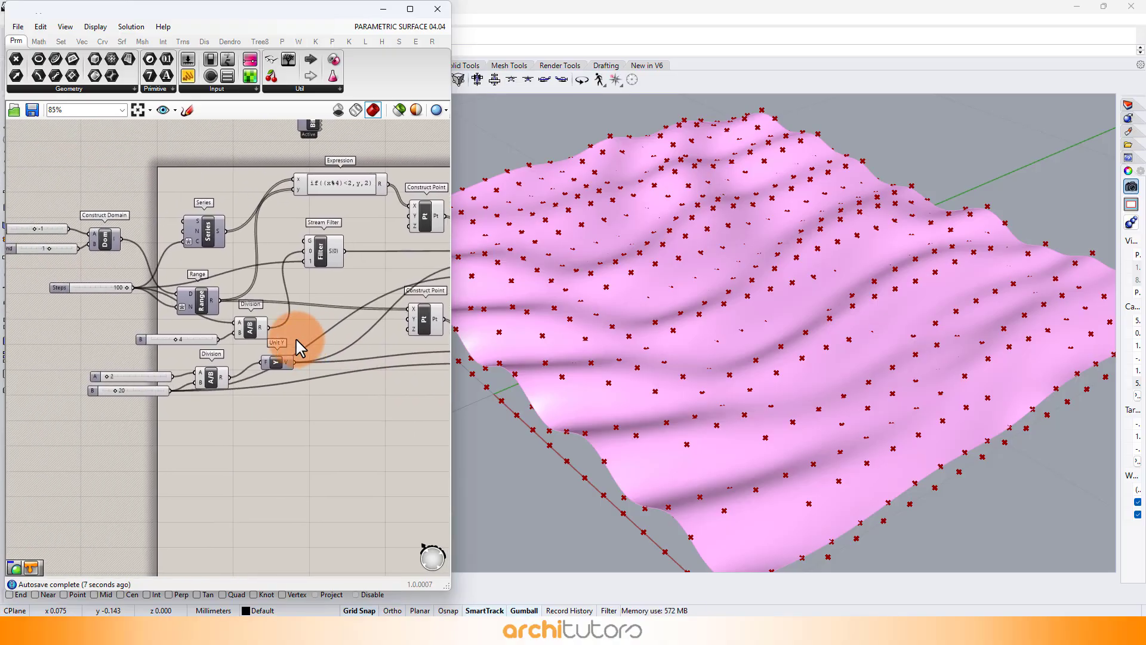
{"action": "right_click_drag", "start_coordinate": [77, 243], "coordinate": [200, 319]}
{"action": "scroll", "coordinate": [179, 256], "scroll_direction": "up", "scroll_amount": 5}
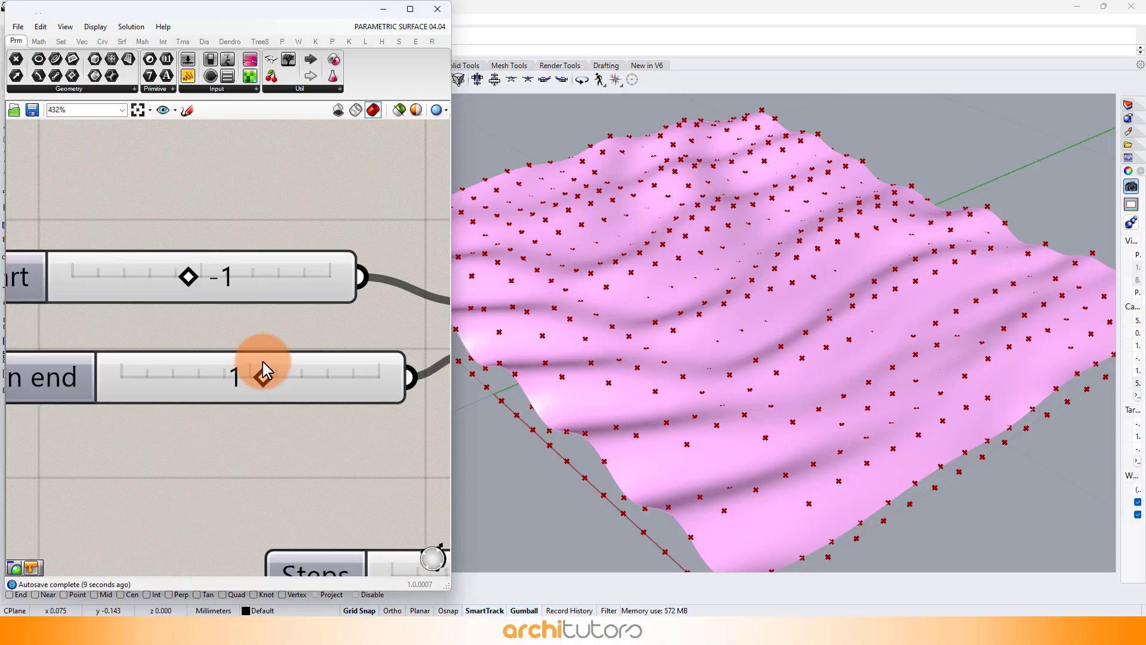
{"action": "left_click_drag", "start_coordinate": [264, 371], "coordinate": [251, 390]}
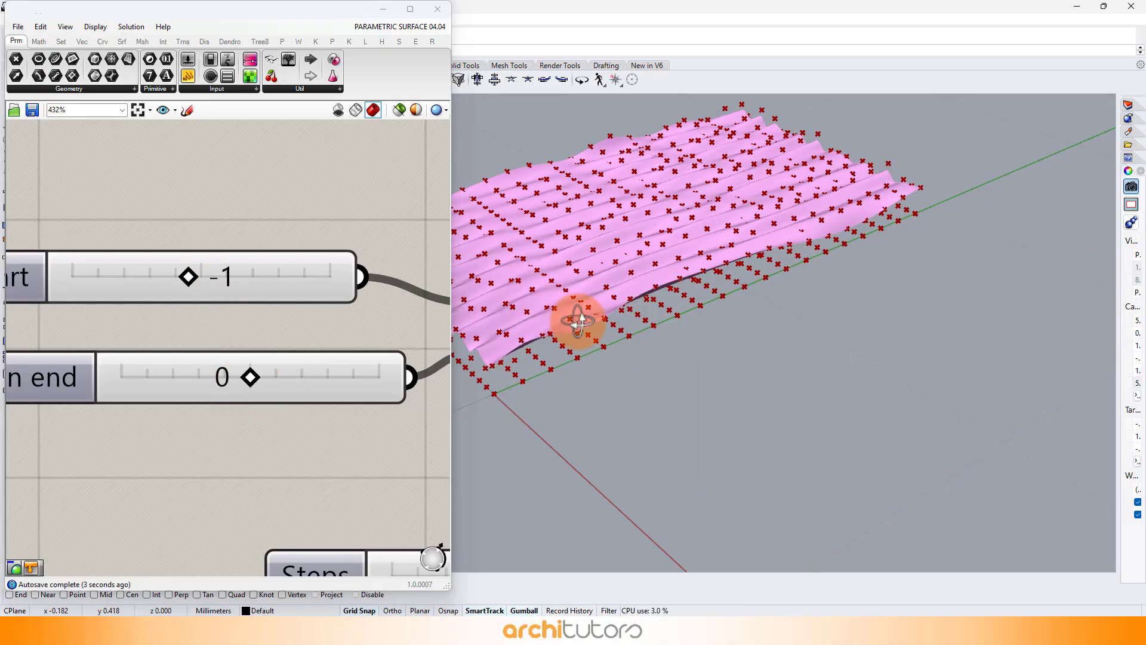
Set the Construct Domain's Domain start slider to -3 and inspect the surface along its long edge.
{"action": "mouse_move", "coordinate": [575, 320]}
{"action": "right_mouse_down"}
{"action": "mouse_move", "coordinate": [665, 340]}
{"action": "mouse_move", "coordinate": [747, 188]}
{"action": "mouse_move", "coordinate": [745, 154]}
{"action": "mouse_move", "coordinate": [790, 210]}
{"action": "mouse_move", "coordinate": [800, 171]}
{"action": "right_mouse_up"}
{"action": "left_click_drag", "start_coordinate": [187, 283], "coordinate": [181, 267]}
{"action": "scroll", "coordinate": [181, 266], "scroll_direction": "down", "scroll_amount": 3}
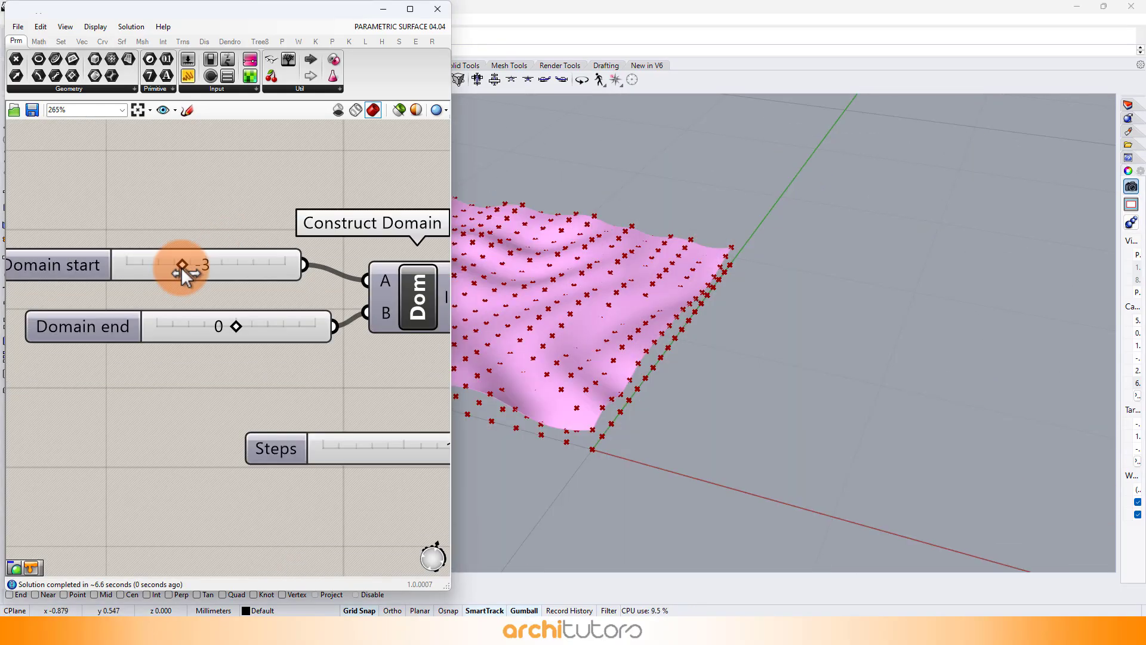
{"action": "right_click_drag", "start_coordinate": [826, 362], "coordinate": [673, 359]}
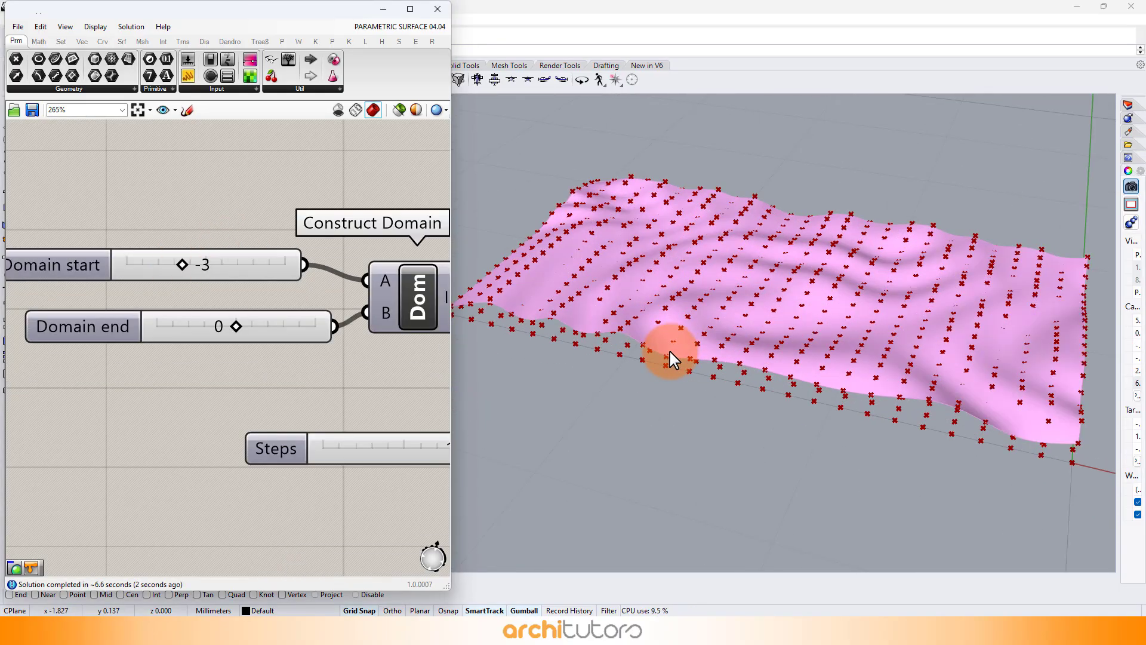
Try 3 on the Construct Domain's Domain end slider, and restore it to 0.
{"action": "mouse_move", "coordinate": [246, 328]}
{"action": "left_mouse_down"}
{"action": "mouse_move", "coordinate": [280, 328]}
{"action": "mouse_move", "coordinate": [263, 332]}
{"action": "left_mouse_up"}
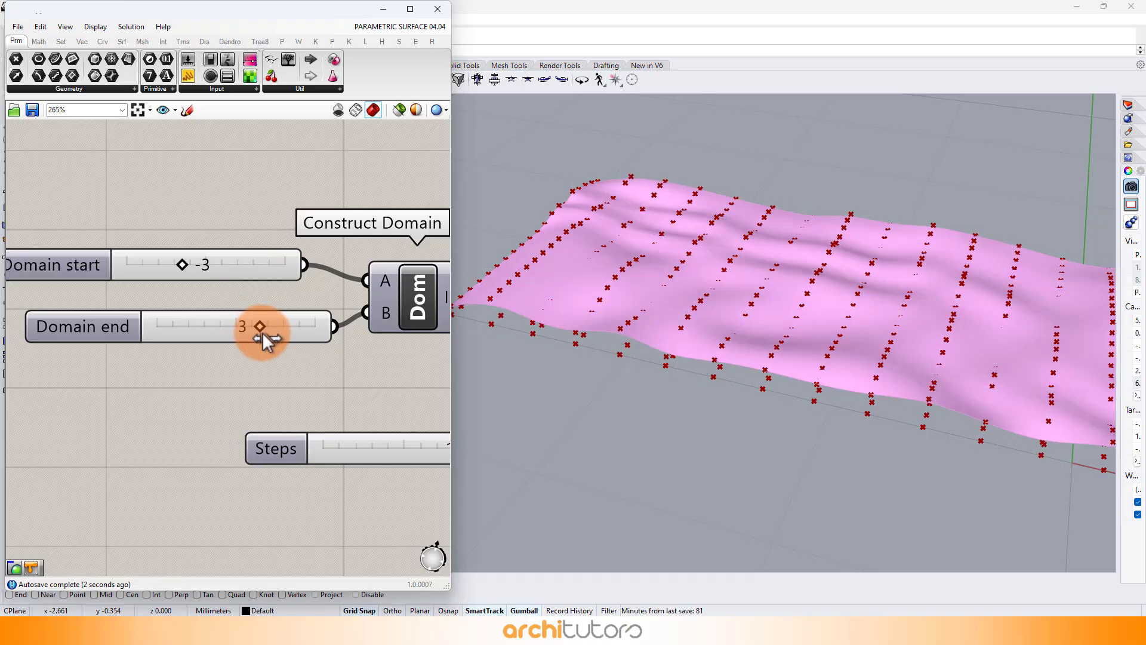
{"action": "right_click_drag", "start_coordinate": [670, 337], "coordinate": [705, 352]}
{"action": "left_click_drag", "start_coordinate": [261, 326], "coordinate": [237, 326]}
{"action": "right_click_drag", "start_coordinate": [540, 235], "coordinate": [725, 310], "text": "ctrl"}
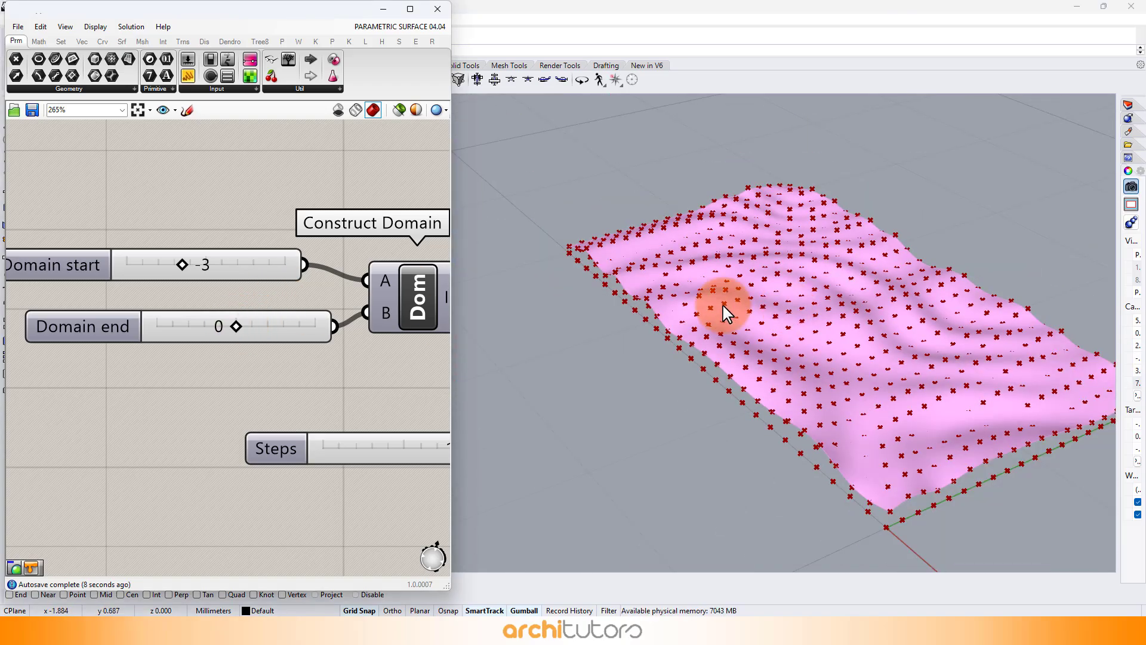
{"action": "mouse_move", "coordinate": [178, 263]}
{"action": "left_mouse_down"}
{"action": "mouse_move", "coordinate": [146, 266]}
{"action": "mouse_move", "coordinate": [195, 266]}
{"action": "mouse_move", "coordinate": [181, 263]}
{"action": "left_mouse_up"}
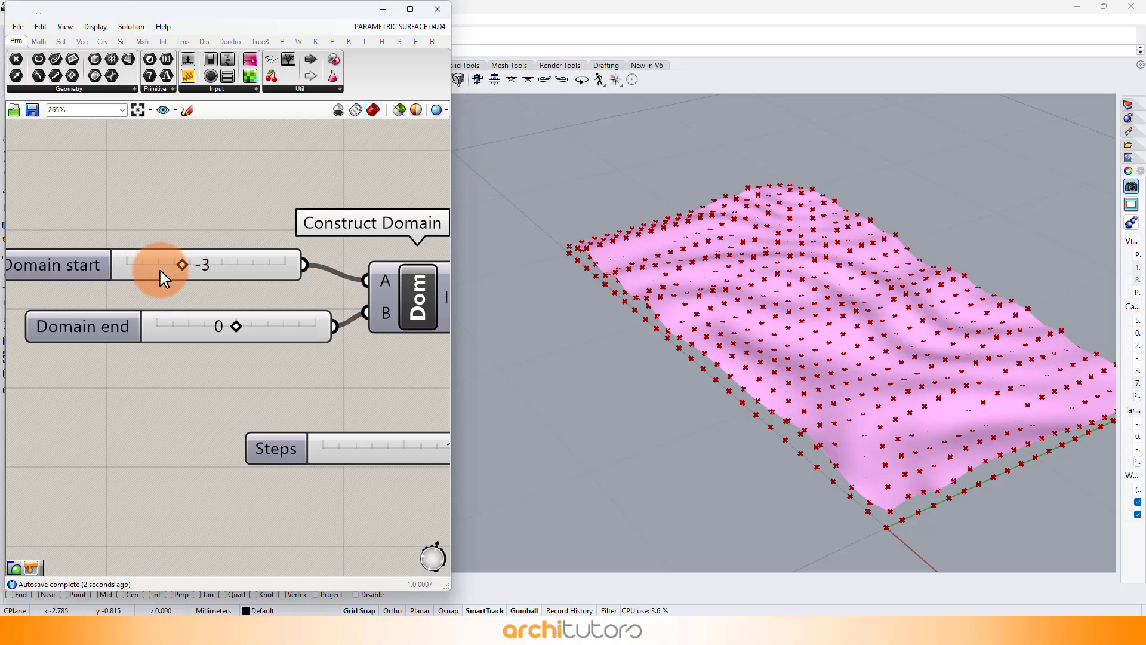
Try to adjust the 0.1 slider feeding the A input of the Multiplication component.
{"action": "scroll", "coordinate": [185, 269], "scroll_direction": "down", "scroll_amount": 10}
{"action": "right_click_drag", "start_coordinate": [287, 276], "coordinate": [131, 265]}
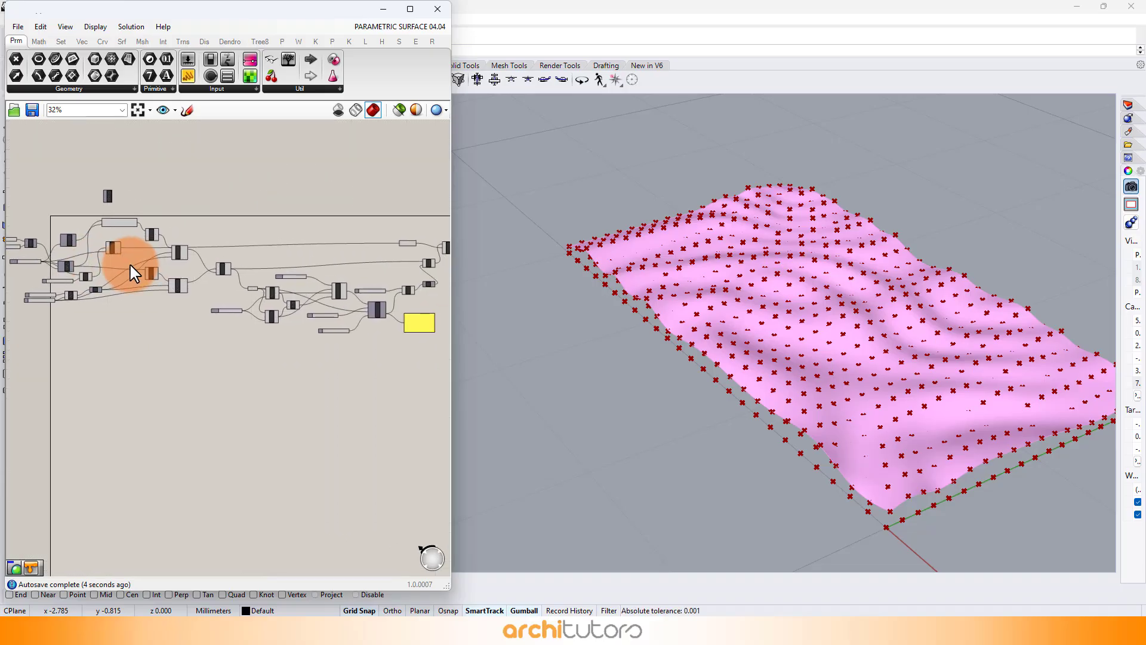
{"action": "right_click_drag", "start_coordinate": [287, 312], "coordinate": [148, 342]}
{"action": "scroll", "coordinate": [253, 272], "scroll_direction": "up", "scroll_amount": 3}
{"action": "right_click_drag", "start_coordinate": [345, 311], "coordinate": [269, 384]}
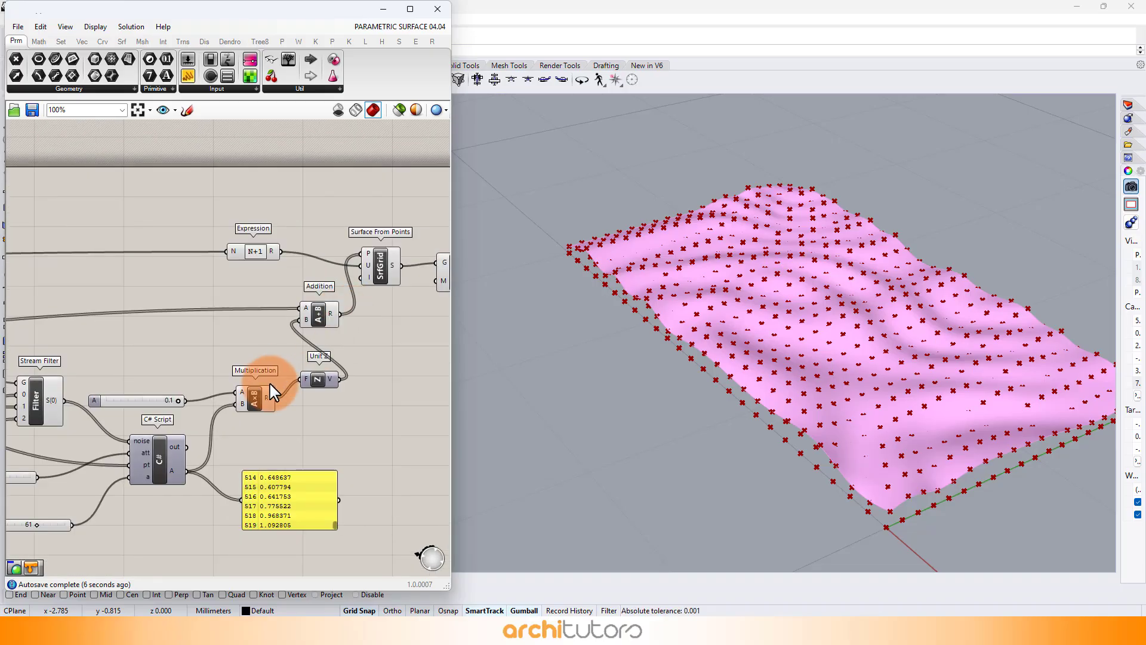
{"action": "scroll", "coordinate": [263, 370], "scroll_direction": "up", "scroll_amount": 5}
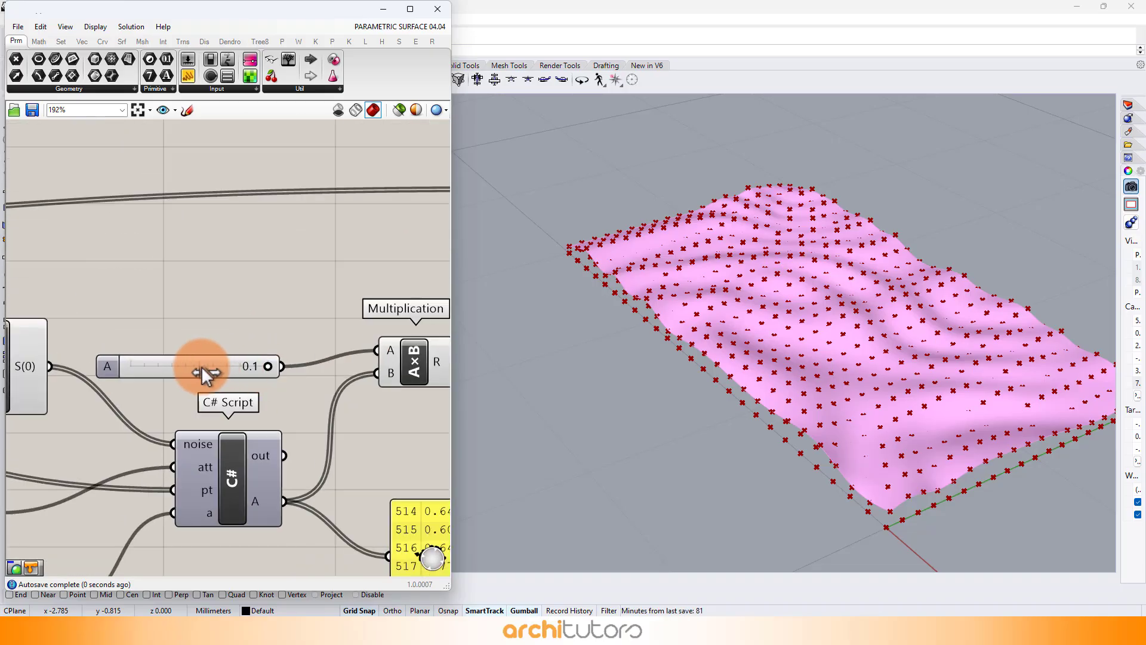
{"action": "left_click_drag", "start_coordinate": [201, 366], "coordinate": [239, 374]}
{"action": "scroll", "coordinate": [210, 320], "scroll_direction": "down", "scroll_amount": 1}
{"action": "scroll", "coordinate": [179, 319], "scroll_direction": "up", "scroll_amount": 1}
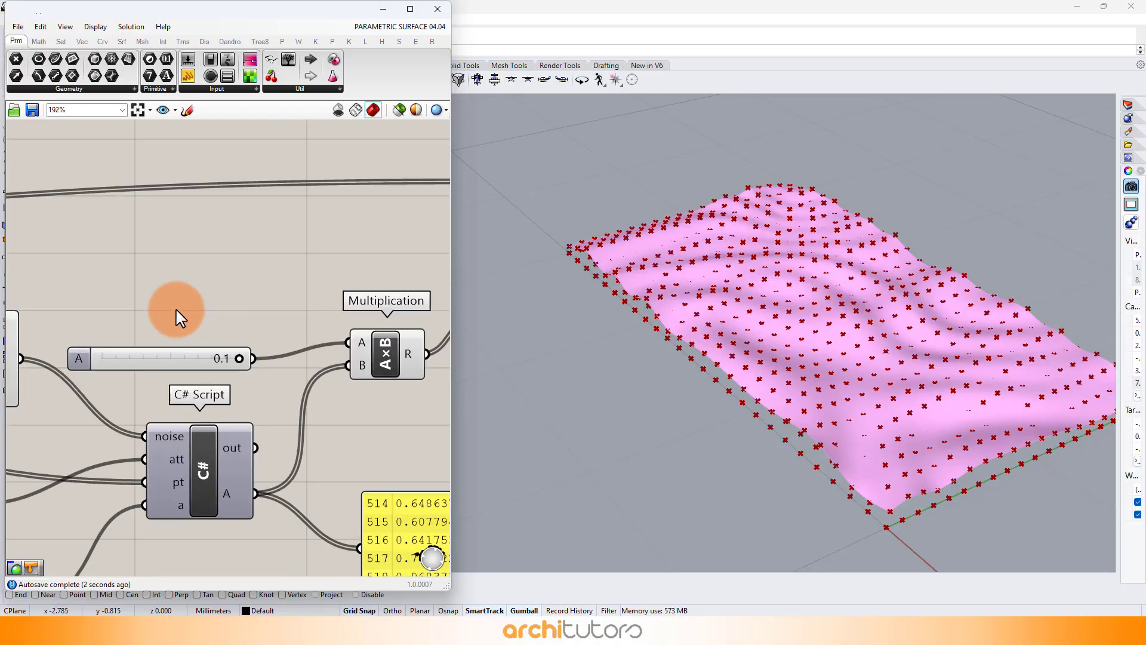
Add a number slider set to 0.2 and connect it to the Multiplication's A input in place of the 0.1 slider.
{"action": "double_click", "coordinate": [179, 318]}
{"action": "type", "text": "0.2"}
{"action": "key", "text": "Return"}
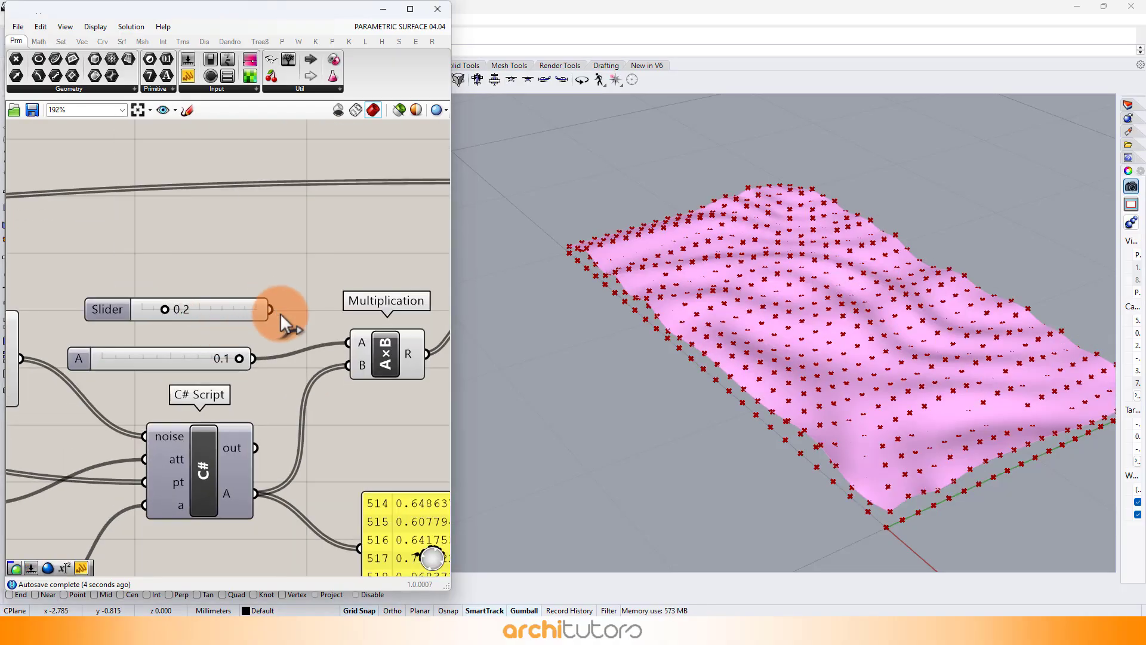
{"action": "left_click_drag", "start_coordinate": [280, 312], "coordinate": [354, 344]}
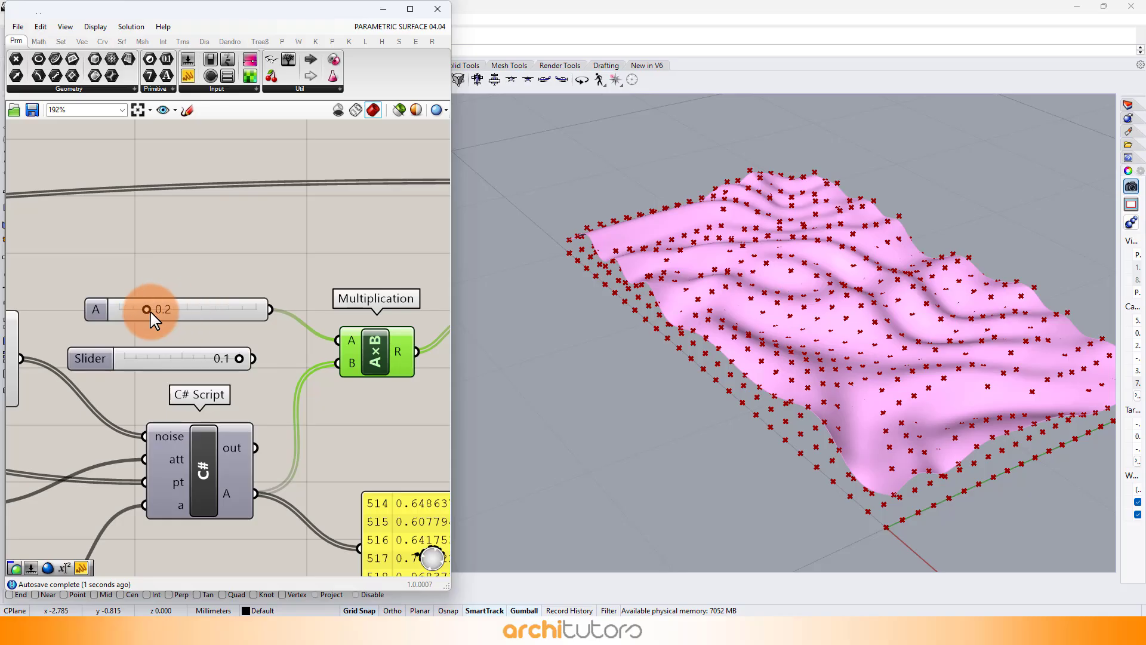
{"action": "mouse_move", "coordinate": [151, 313]}
{"action": "left_mouse_down"}
{"action": "mouse_move", "coordinate": [177, 312]}
{"action": "mouse_move", "coordinate": [157, 314]}
{"action": "left_mouse_up"}
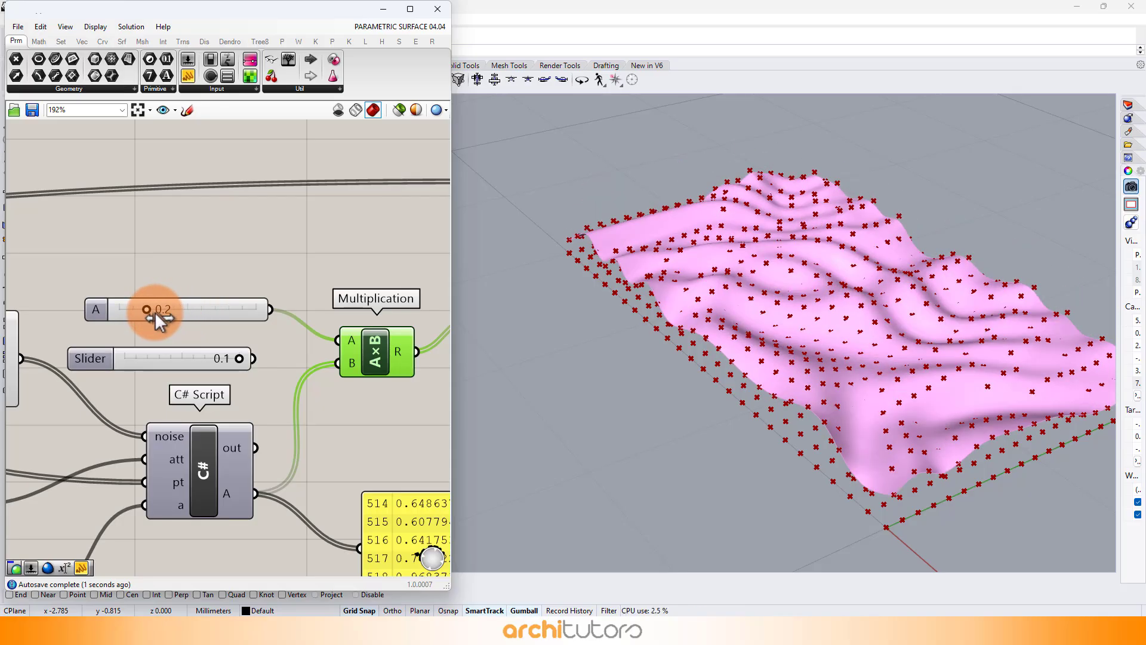
{"action": "right_click_drag", "start_coordinate": [687, 262], "coordinate": [844, 286]}
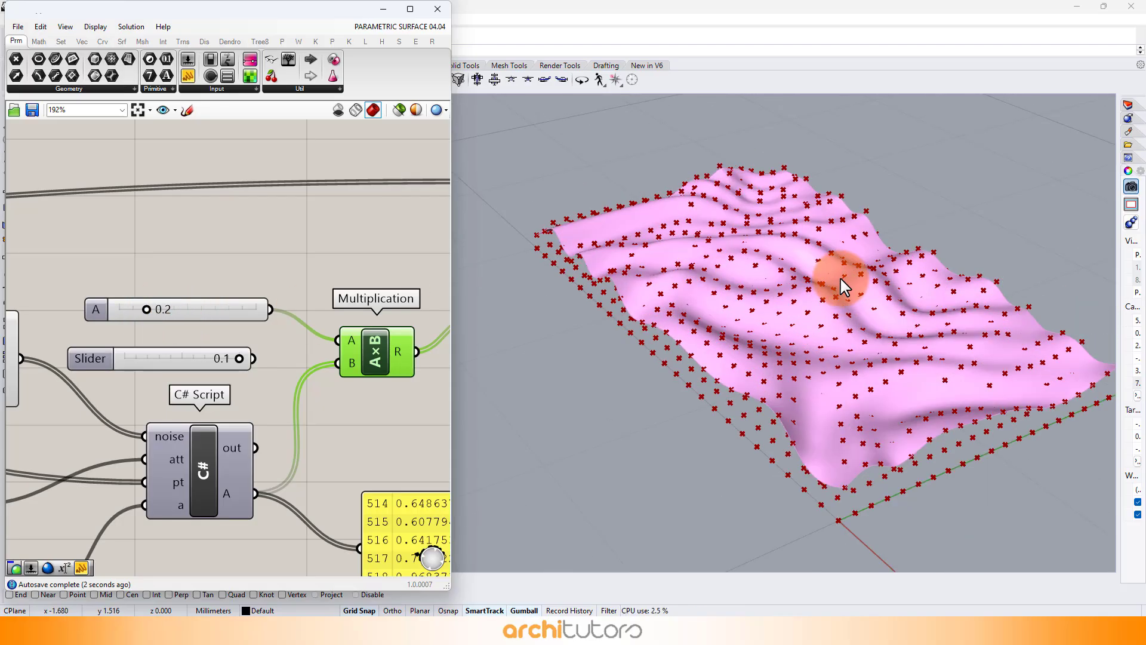
Add a number slider set to 0.15 and connect it to the Multiplication's A input in place of the 0.2 slider.
{"action": "double_click", "coordinate": [156, 277]}
{"action": "type", "text": "0.15"}
{"action": "key", "text": "Return"}
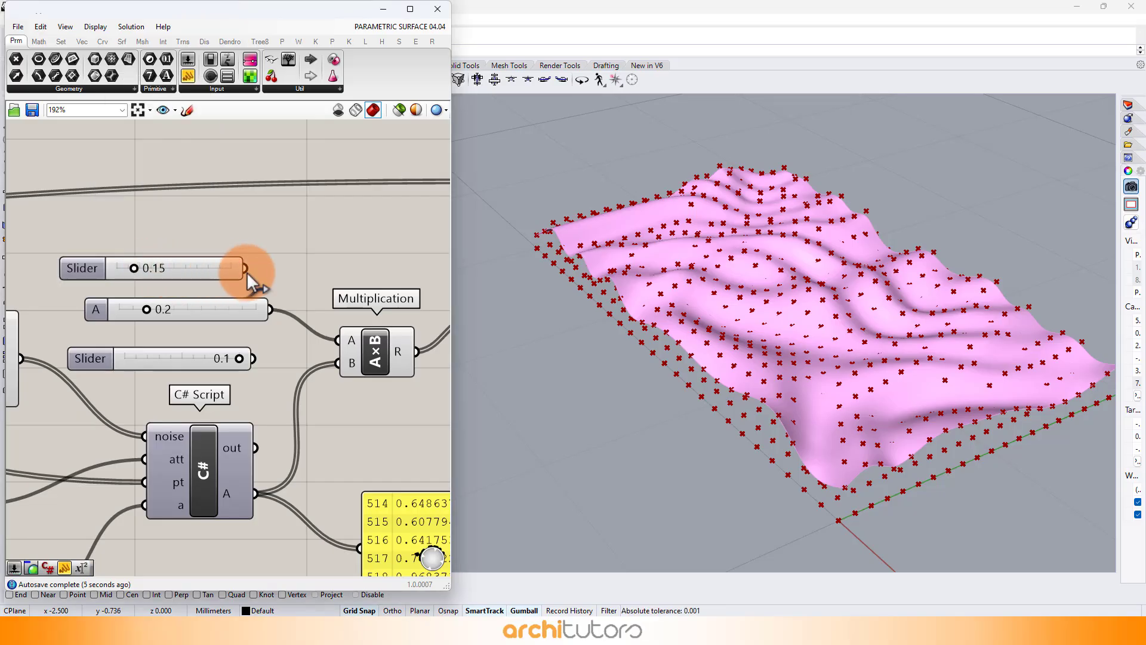
{"action": "left_click_drag", "start_coordinate": [336, 343], "coordinate": [336, 343]}
{"action": "left_click", "coordinate": [206, 281]}
{"action": "left_click_drag", "start_coordinate": [126, 276], "coordinate": [171, 257]}
Set the a slider of the C# Script component to 60.
{"action": "scroll", "coordinate": [172, 256], "scroll_direction": "down", "scroll_amount": 3}
{"action": "right_click_drag", "start_coordinate": [138, 333], "coordinate": [460, 295]}
{"action": "scroll", "coordinate": [54, 436], "scroll_direction": "up", "scroll_amount": 4}
{"action": "right_click_drag", "start_coordinate": [293, 418], "coordinate": [102, 398]}
{"action": "right_click_drag", "start_coordinate": [646, 377], "coordinate": [621, 366]}
{"action": "right_click_drag", "start_coordinate": [403, 378], "coordinate": [266, 388]}
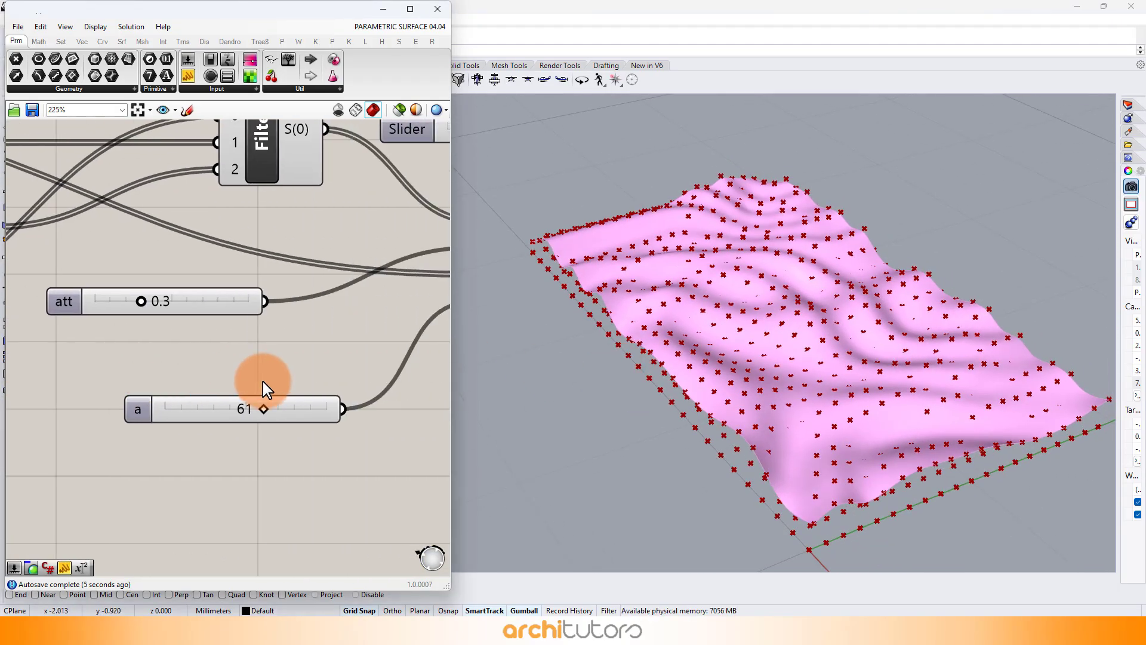
{"action": "mouse_move", "coordinate": [261, 416]}
{"action": "left_mouse_down"}
{"action": "mouse_move", "coordinate": [300, 412]}
{"action": "mouse_move", "coordinate": [182, 407]}
{"action": "mouse_move", "coordinate": [286, 413]}
{"action": "mouse_move", "coordinate": [260, 407]}
{"action": "left_mouse_up"}
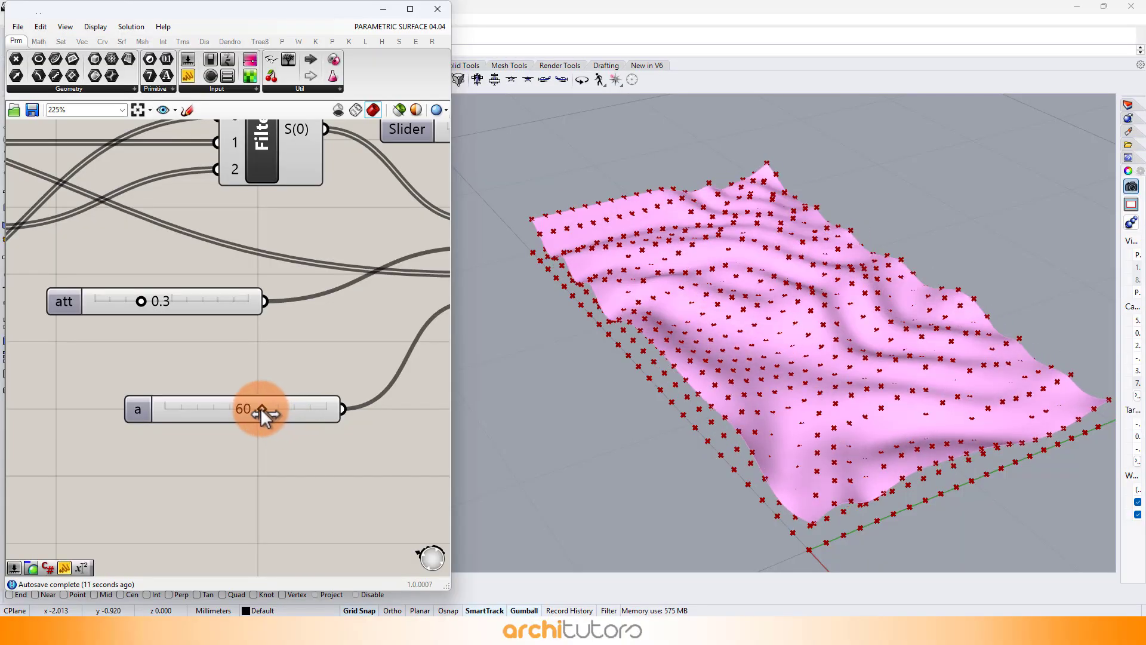
Set the att slider of the C# Script component to 0.2.
{"action": "scroll", "coordinate": [292, 392], "scroll_direction": "down", "scroll_amount": 3}
{"action": "scroll", "coordinate": [237, 327], "scroll_direction": "up", "scroll_amount": 3}
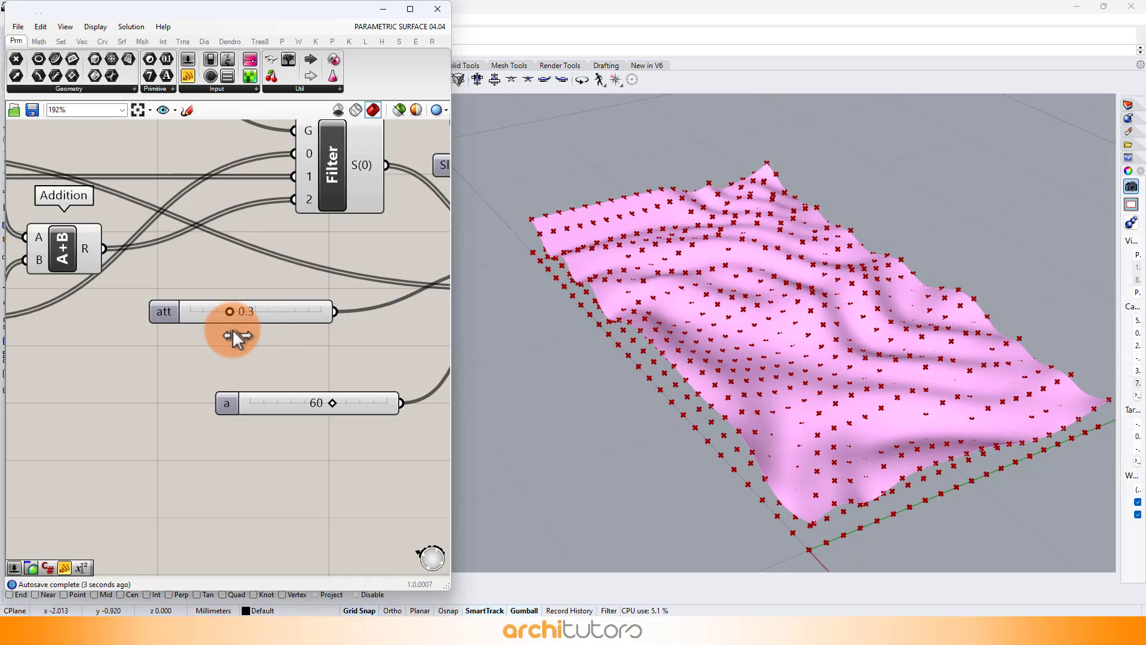
{"action": "scroll", "coordinate": [239, 302], "scroll_direction": "down", "scroll_amount": 3}
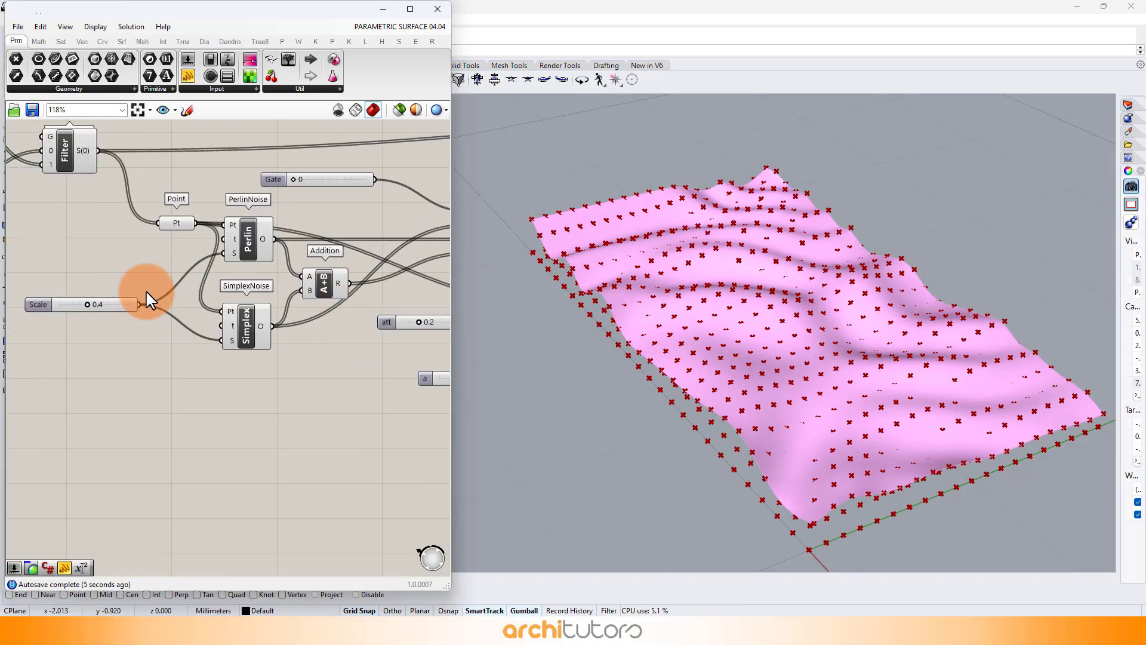
Try 0.3 on the Scale slider feeding both noise components, and set it to 0.5.
{"action": "scroll", "coordinate": [93, 317], "scroll_direction": "up", "scroll_amount": 4}
{"action": "scroll", "coordinate": [93, 317], "scroll_direction": "up", "scroll_amount": 1}
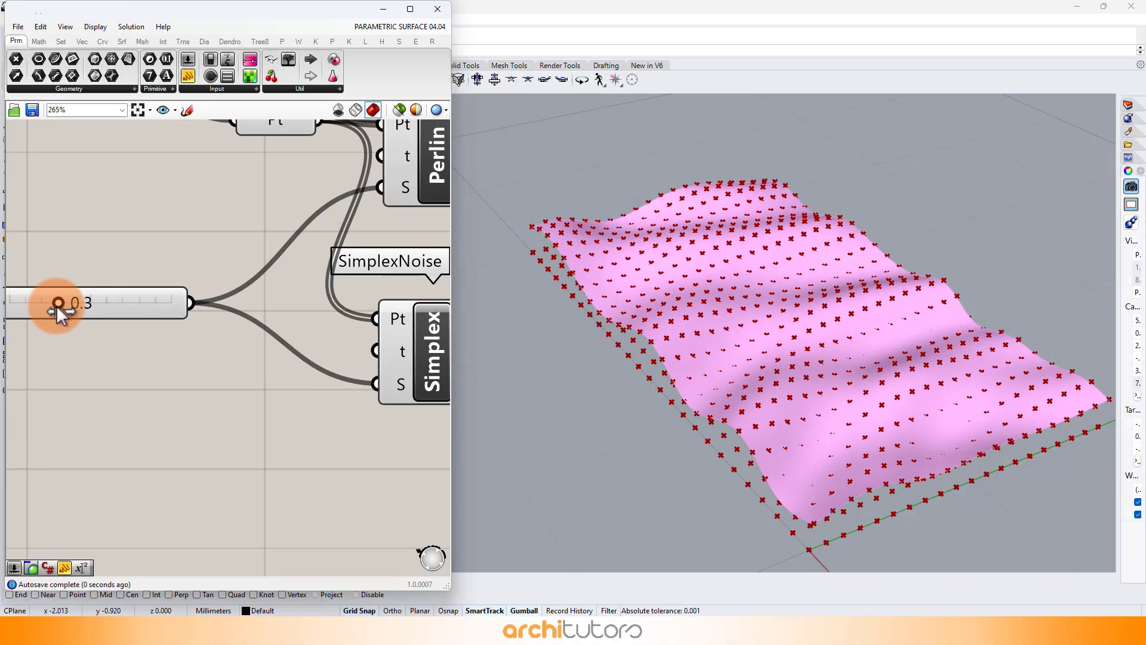
{"action": "left_click_drag", "start_coordinate": [56, 306], "coordinate": [92, 319]}
Set the Gate slider of the Stream Filter that switches the noise sources to 2.
{"action": "scroll", "coordinate": [149, 317], "scroll_direction": "down", "scroll_amount": 5}
{"action": "scroll", "coordinate": [302, 199], "scroll_direction": "up", "scroll_amount": 3}
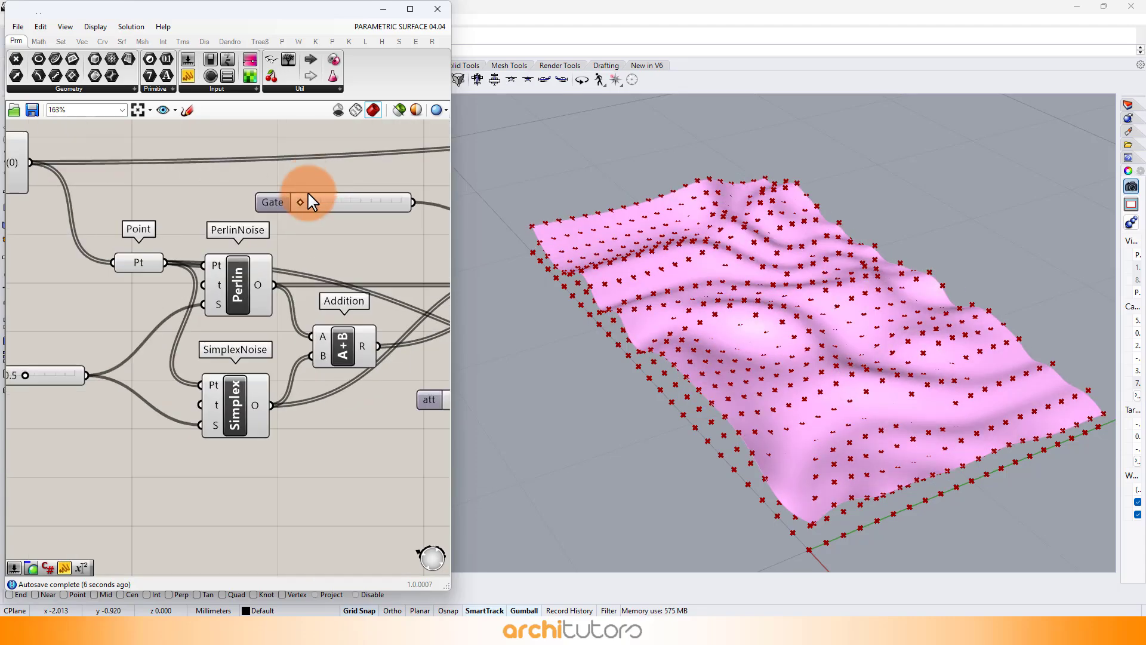
{"action": "mouse_move", "coordinate": [302, 205]}
{"action": "left_mouse_down"}
{"action": "mouse_move", "coordinate": [342, 203]}
{"action": "mouse_move", "coordinate": [289, 215]}
{"action": "mouse_move", "coordinate": [331, 216]}
{"action": "mouse_move", "coordinate": [310, 216]}
{"action": "mouse_move", "coordinate": [321, 216]}
{"action": "left_mouse_up"}
{"action": "scroll", "coordinate": [151, 271], "scroll_direction": "down", "scroll_amount": 3}
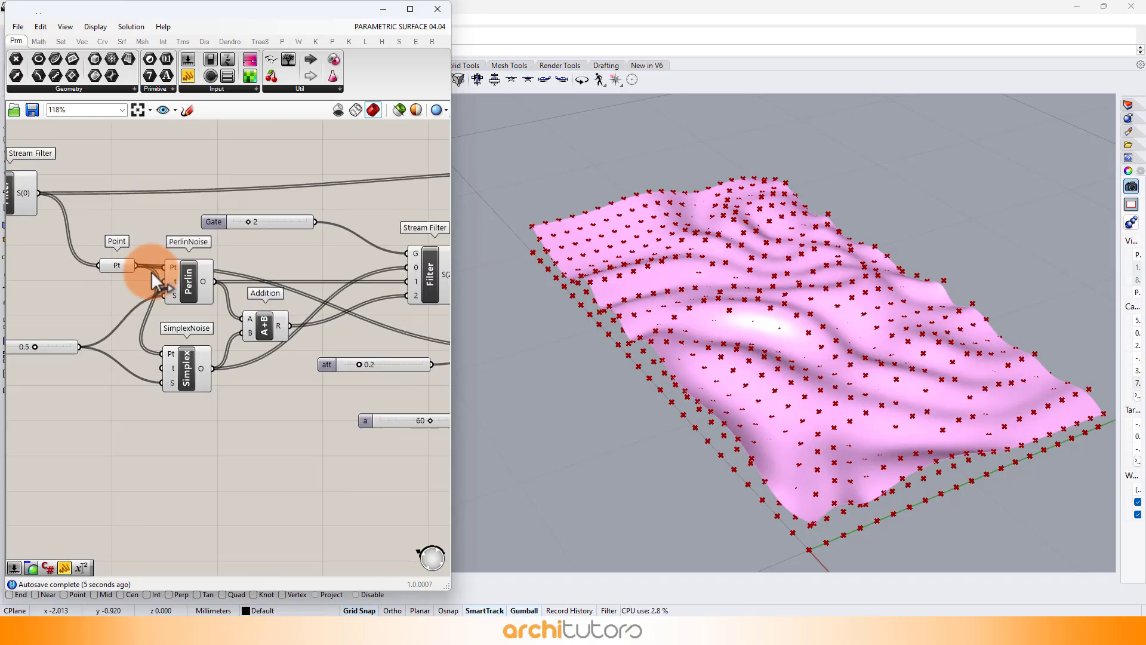
Set the a slider of the C# Script component to 67.
{"action": "scroll", "coordinate": [383, 390], "scroll_direction": "up", "scroll_amount": 3}
{"action": "left_click_drag", "start_coordinate": [339, 347], "coordinate": [274, 345]}
{"action": "scroll", "coordinate": [392, 402], "scroll_direction": "down", "scroll_amount": 3}
{"action": "scroll", "coordinate": [372, 396], "scroll_direction": "up", "scroll_amount": 2}
{"action": "mouse_move", "coordinate": [372, 397]}
{"action": "left_mouse_down"}
{"action": "mouse_move", "coordinate": [338, 399]}
{"action": "mouse_move", "coordinate": [380, 400]}
{"action": "left_mouse_up"}
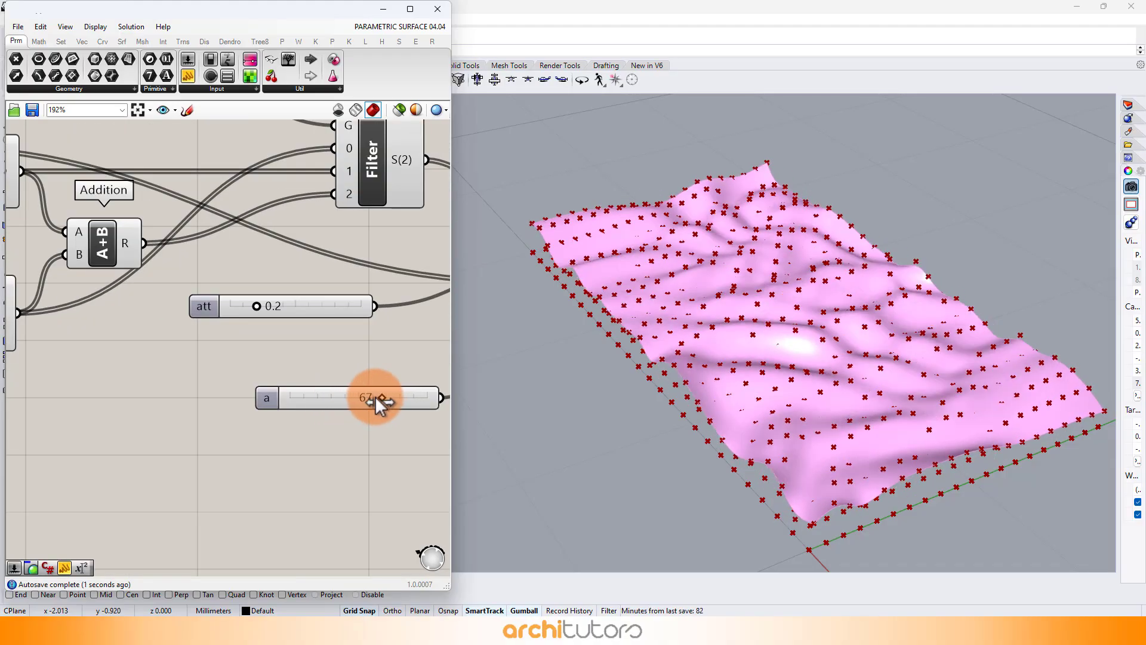
Set the Gate slider of the noise Stream Filter to 0.
{"action": "scroll", "coordinate": [375, 392], "scroll_direction": "down", "scroll_amount": 3}
{"action": "scroll", "coordinate": [181, 130], "scroll_direction": "up", "scroll_amount": 3}
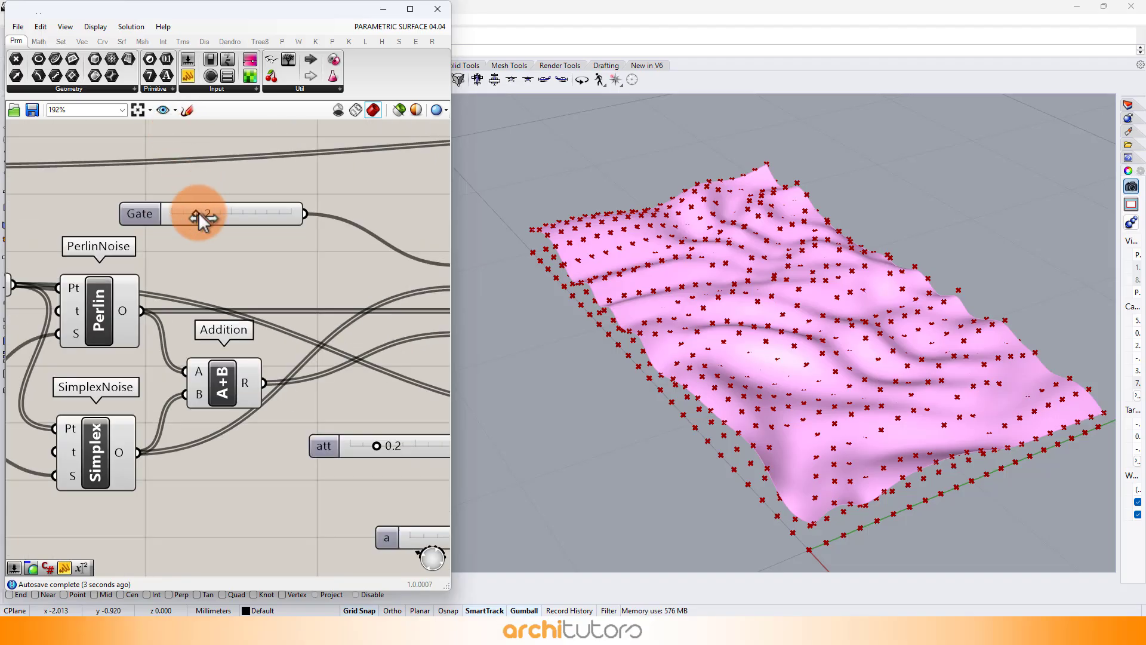
{"action": "left_click_drag", "start_coordinate": [199, 216], "coordinate": [174, 216]}
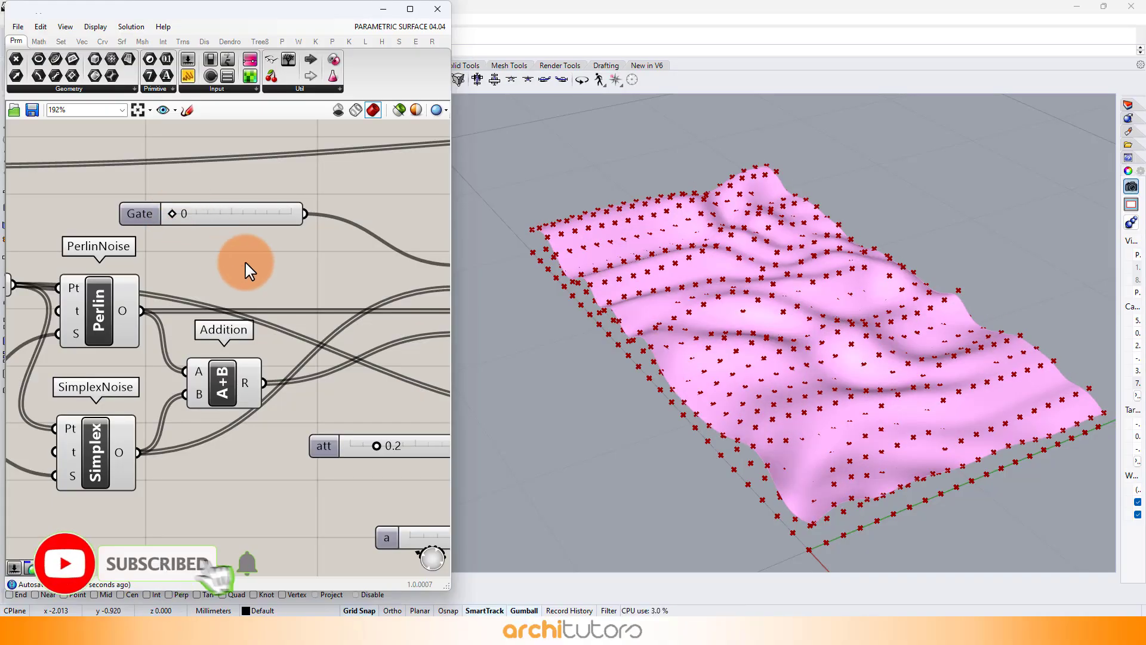
Bake the Surface From Points result into the Rhino document on the Default layer with its colour by layer.
{"action": "scroll", "coordinate": [248, 266], "scroll_direction": "down", "scroll_amount": 3}
{"action": "scroll", "coordinate": [263, 235], "scroll_direction": "down", "scroll_amount": 3}
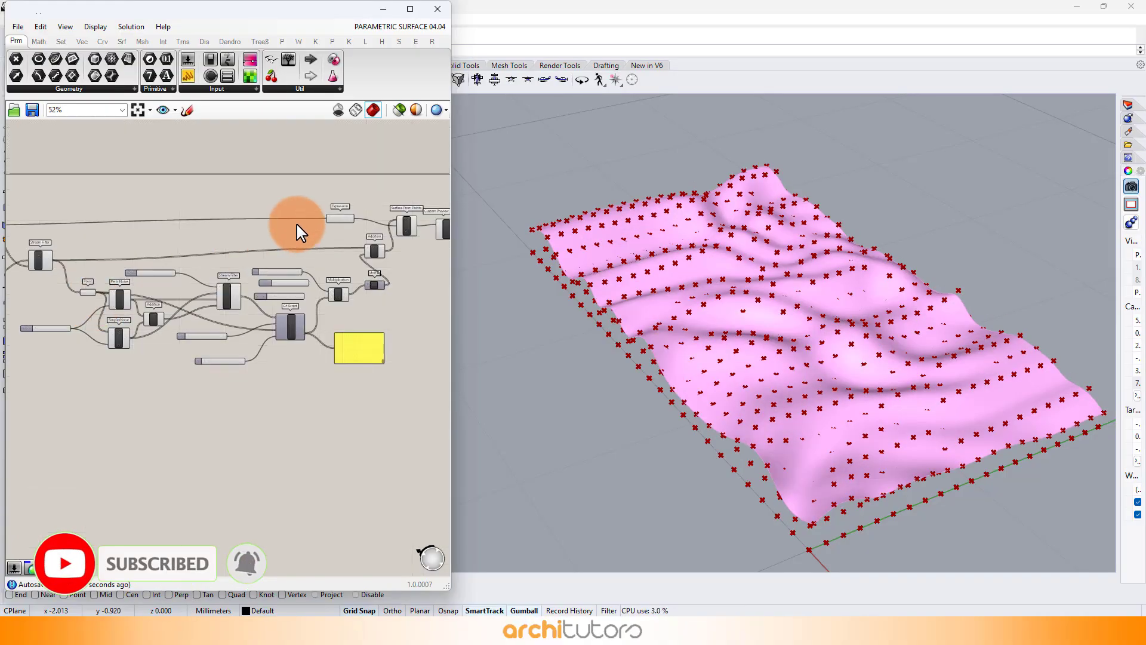
{"action": "right_click_drag", "start_coordinate": [299, 230], "coordinate": [159, 312]}
{"action": "scroll", "coordinate": [269, 263], "scroll_direction": "up", "scroll_amount": 3}
{"action": "scroll", "coordinate": [251, 257], "scroll_direction": "up", "scroll_amount": 3}
{"action": "right_click", "coordinate": [117, 231]}
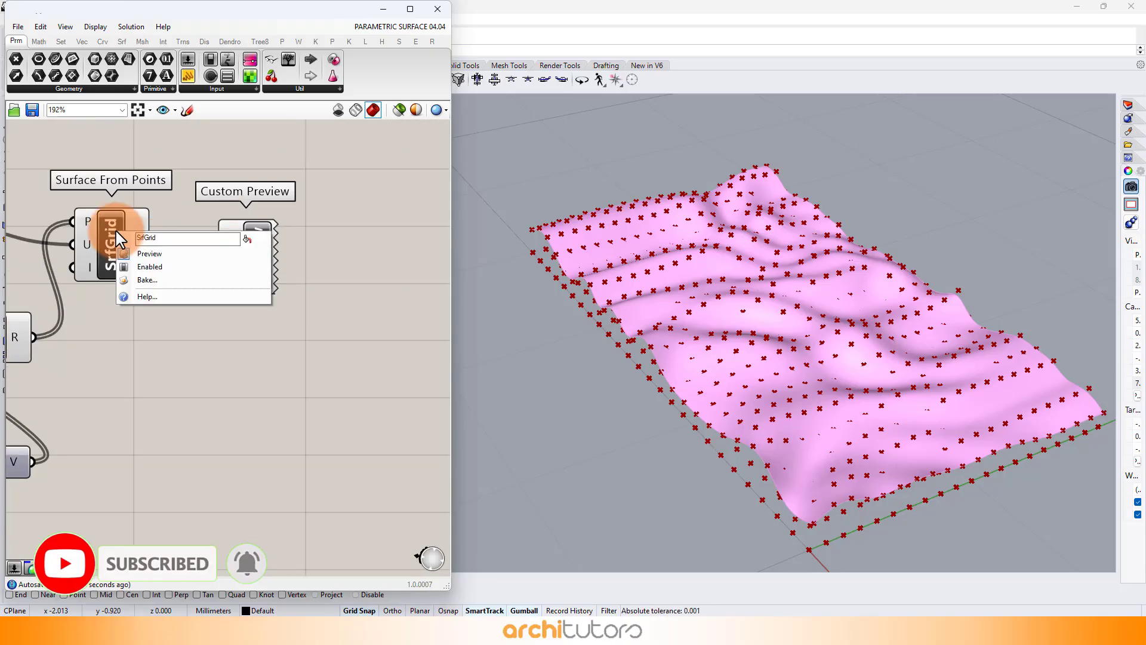
{"action": "left_click", "coordinate": [146, 289]}
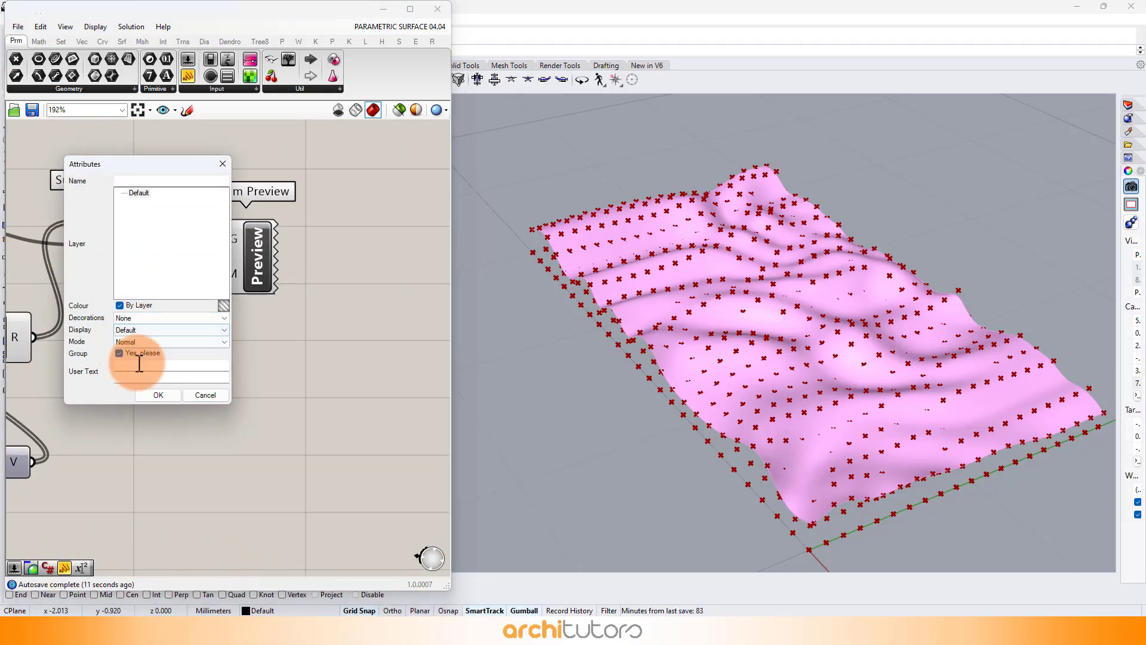
{"action": "left_click", "coordinate": [159, 395]}
Delete the Custom Preview component and turn off the preview of all remaining components in the definition.
{"action": "left_click", "coordinate": [250, 266]}
{"action": "key", "text": "Delete"}
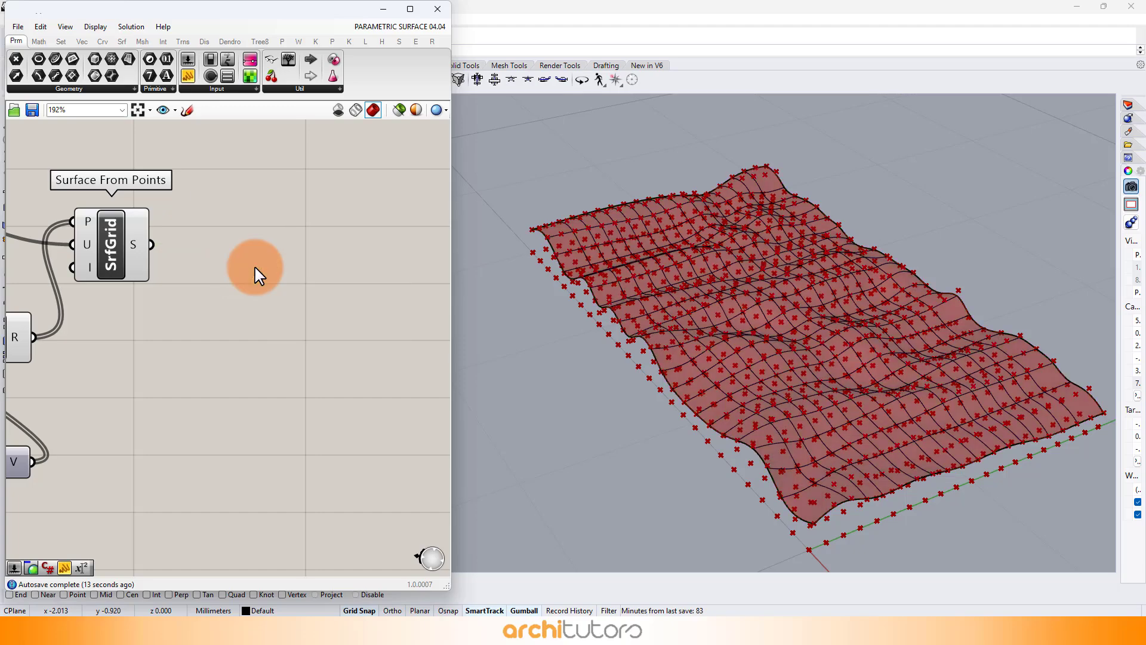
{"action": "scroll", "coordinate": [263, 257], "scroll_direction": "down", "scroll_amount": 10}
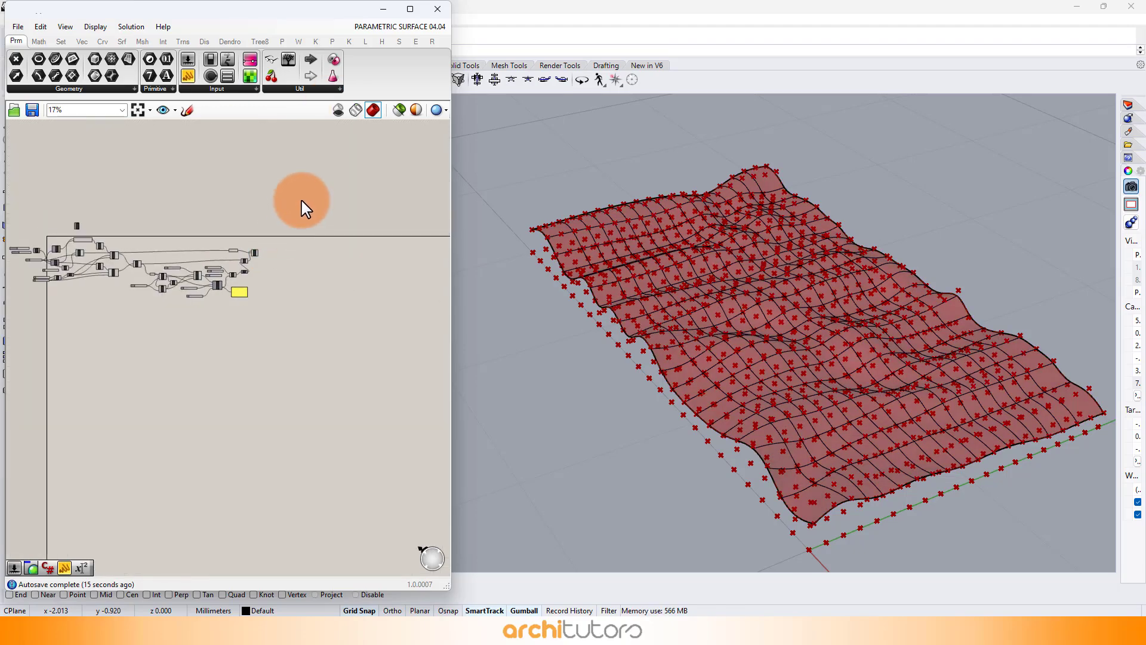
{"action": "left_click_drag", "start_coordinate": [301, 201], "coordinate": [36, 402]}
{"action": "key", "text": "space"}
{"action": "left_click", "coordinate": [124, 328]}
{"action": "left_click", "coordinate": [237, 342]}
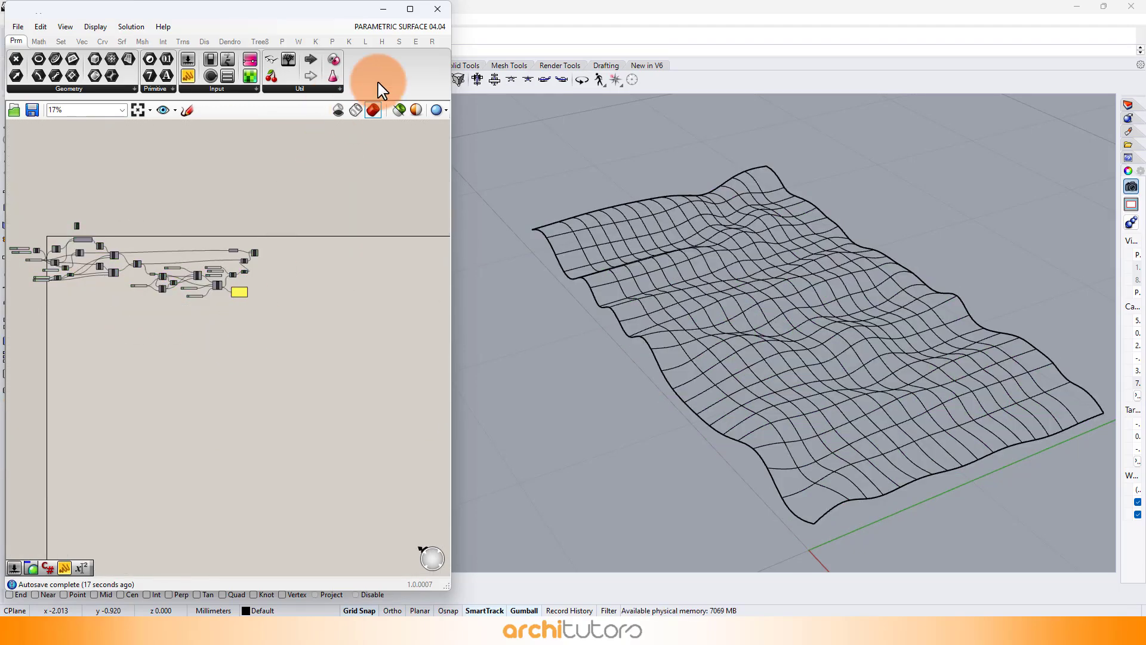
Switch from the Grasshopper window to Rhino and set the Perspective viewport to the Rendered display mode.
{"action": "left_click", "coordinate": [395, 9]}
{"action": "left_click", "coordinate": [89, 99]}
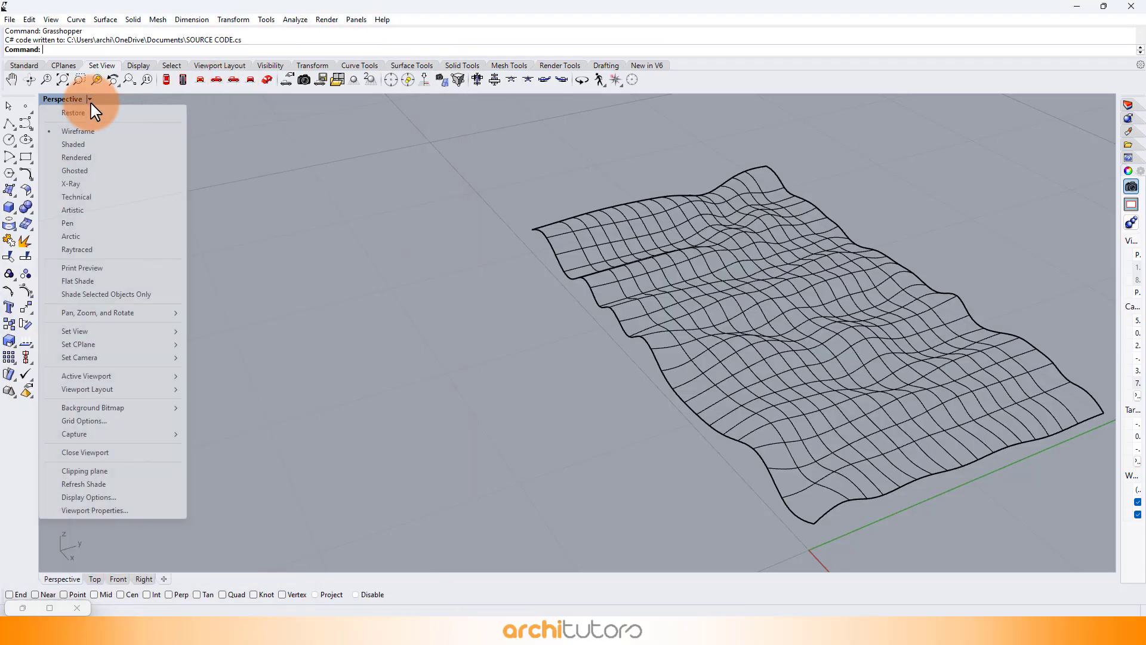
{"action": "left_click", "coordinate": [76, 158]}
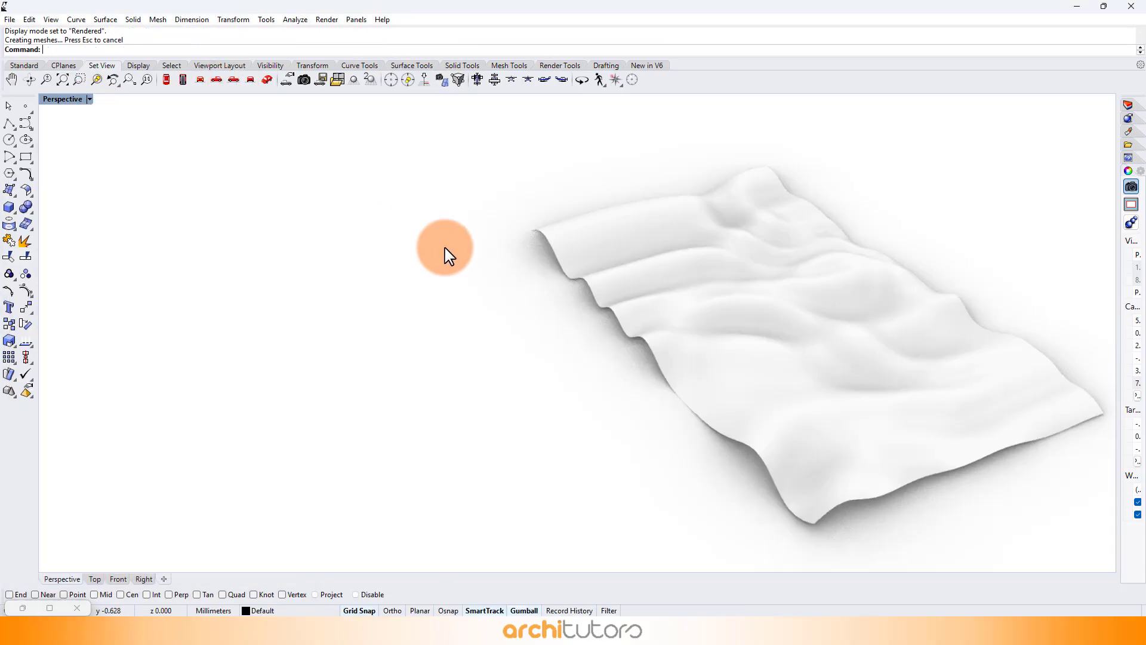
Examine the waves and edges of the baked surface up close and from several angles in the Perspective viewport.
{"action": "right_click_drag", "start_coordinate": [442, 251], "coordinate": [720, 185]}
{"action": "scroll", "coordinate": [776, 185], "scroll_direction": "up", "scroll_amount": 6}
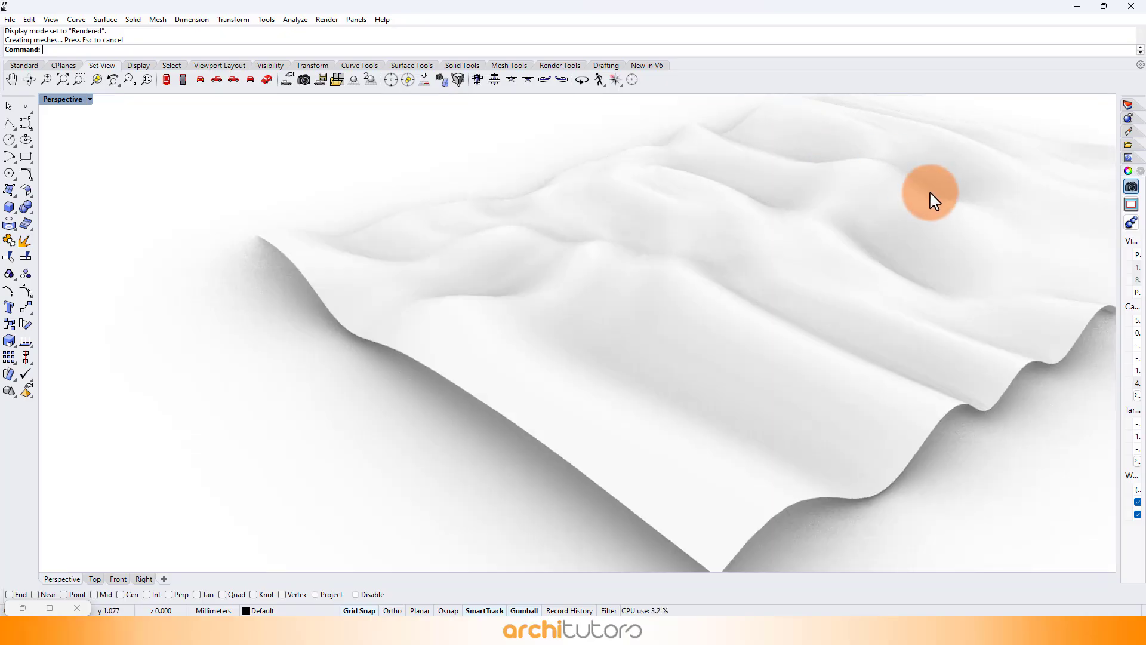
{"action": "right_click_drag", "start_coordinate": [930, 193], "coordinate": [700, 236]}
{"action": "scroll", "coordinate": [855, 236], "scroll_direction": "up", "scroll_amount": 6}
{"action": "right_click_drag", "start_coordinate": [856, 236], "coordinate": [478, 275]}
{"action": "right_click_drag", "start_coordinate": [478, 275], "coordinate": [420, 300], "text": "shift"}
{"action": "scroll", "coordinate": [609, 296], "scroll_direction": "down", "scroll_amount": 6}
{"action": "scroll", "coordinate": [486, 325], "scroll_direction": "up", "scroll_amount": 10}
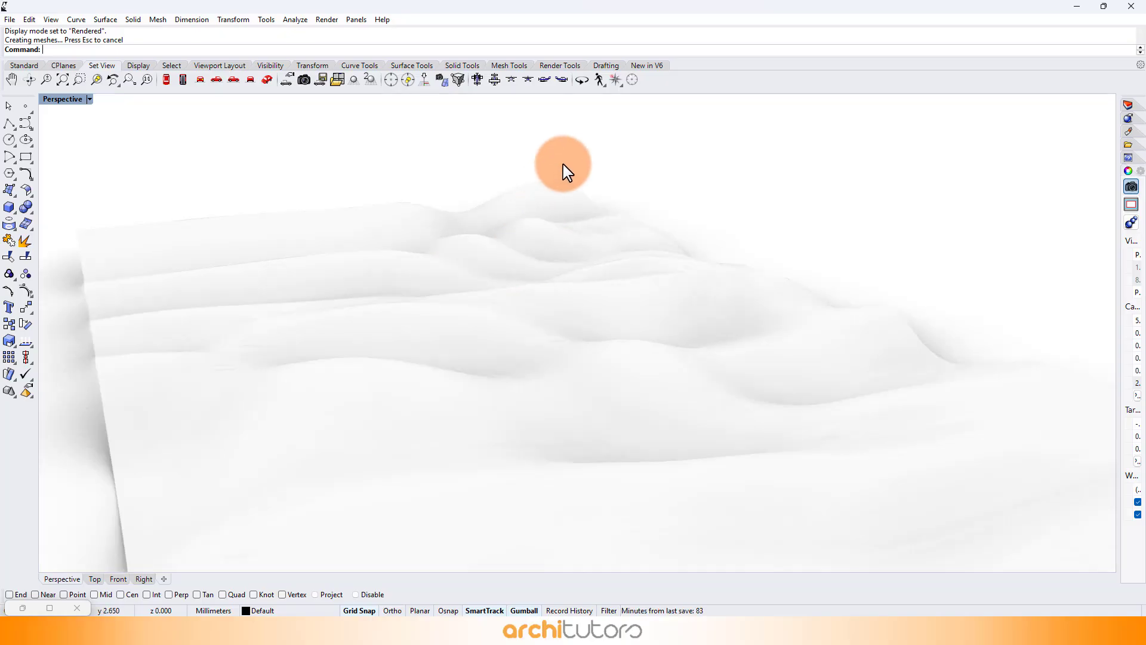
{"action": "right_click_drag", "start_coordinate": [522, 185], "coordinate": [464, 310]}
{"action": "scroll", "coordinate": [591, 156], "scroll_direction": "down", "scroll_amount": 5}
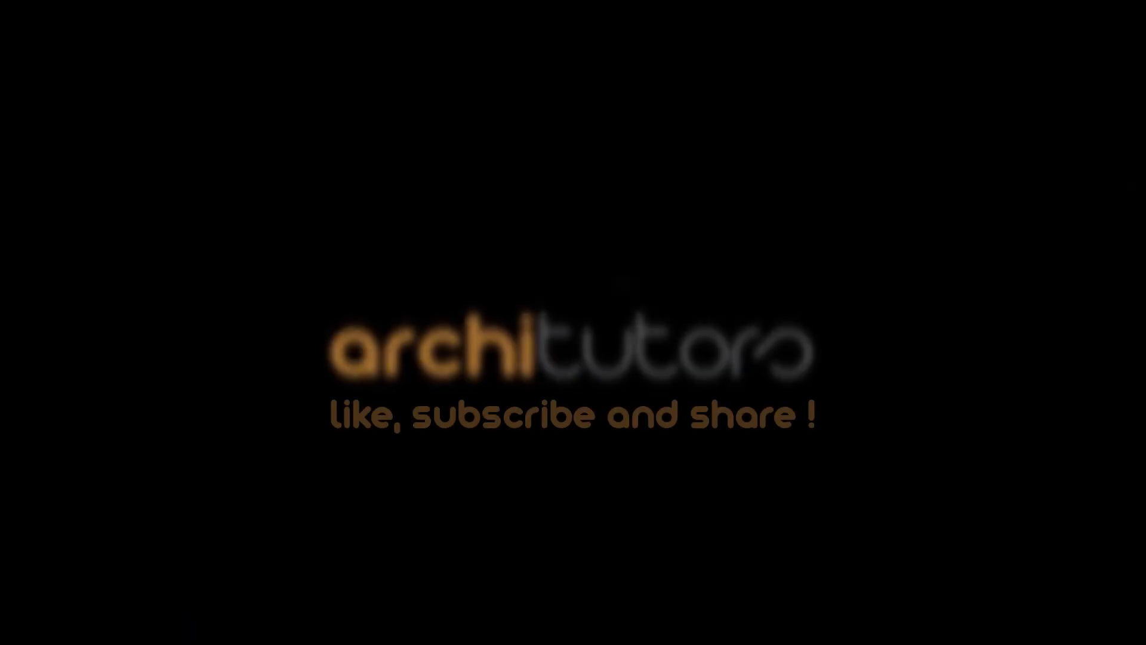